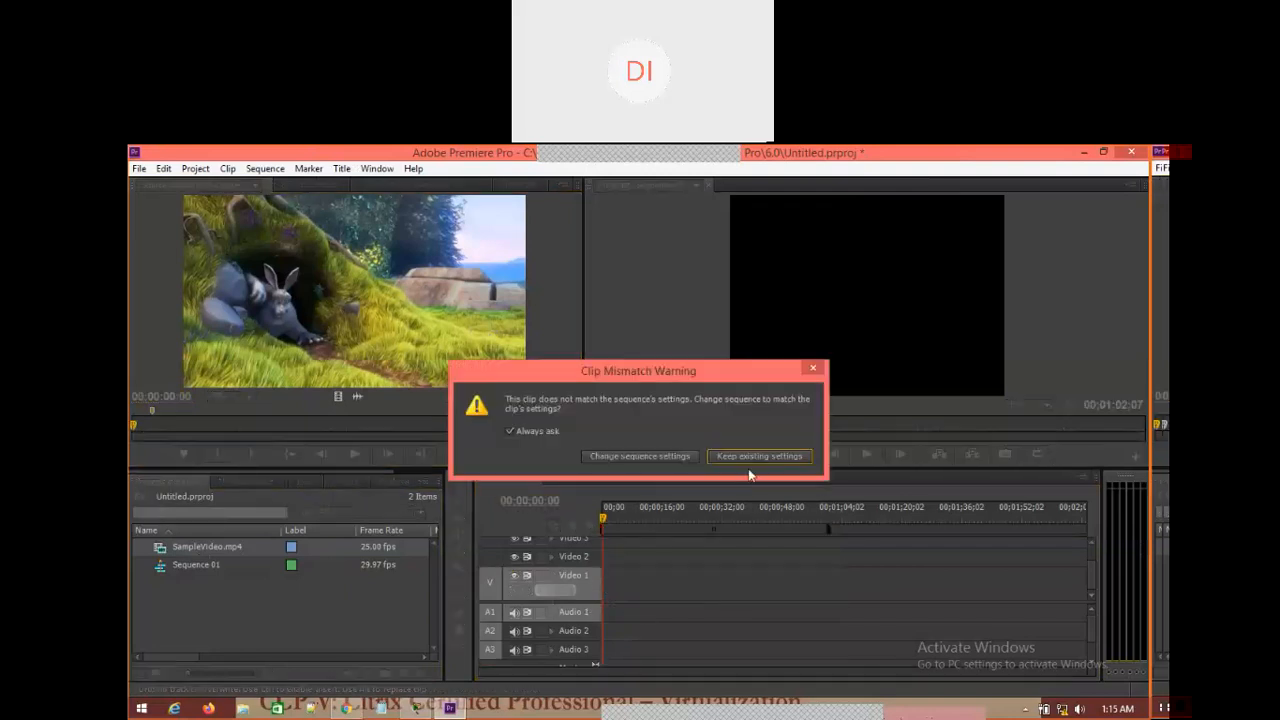
click(754, 459)
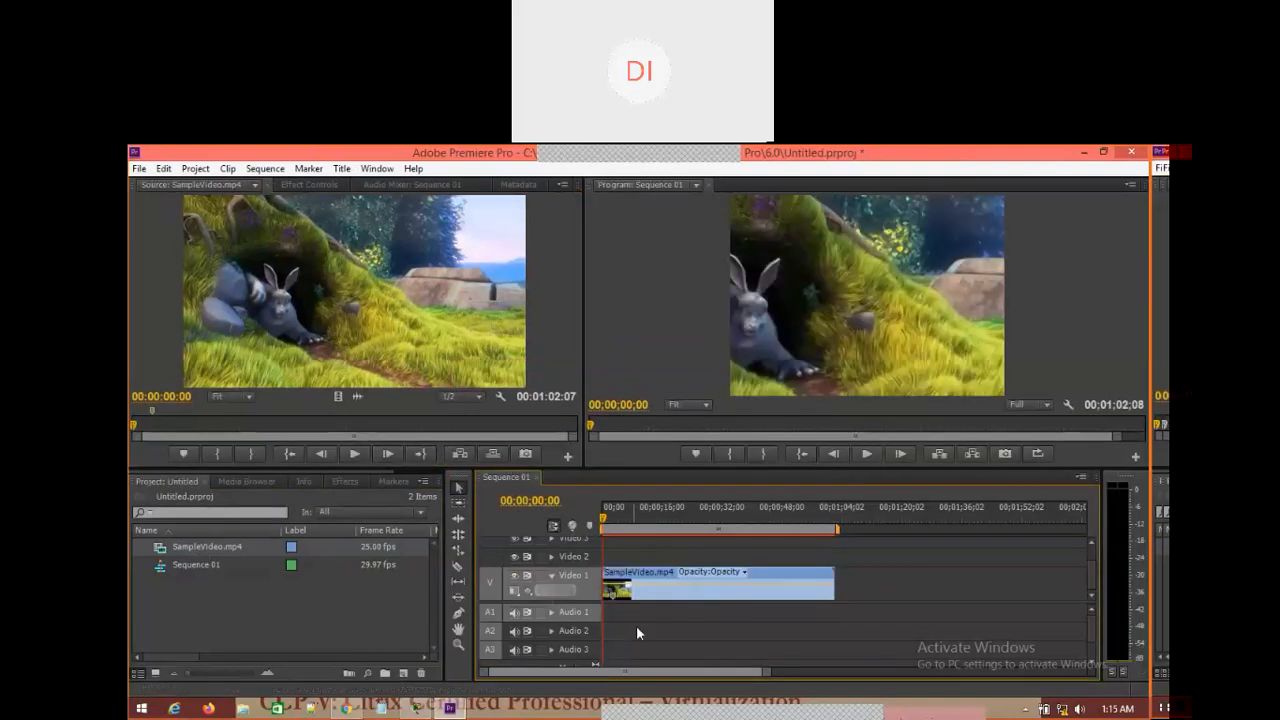
click(672, 591)
key(Delete)
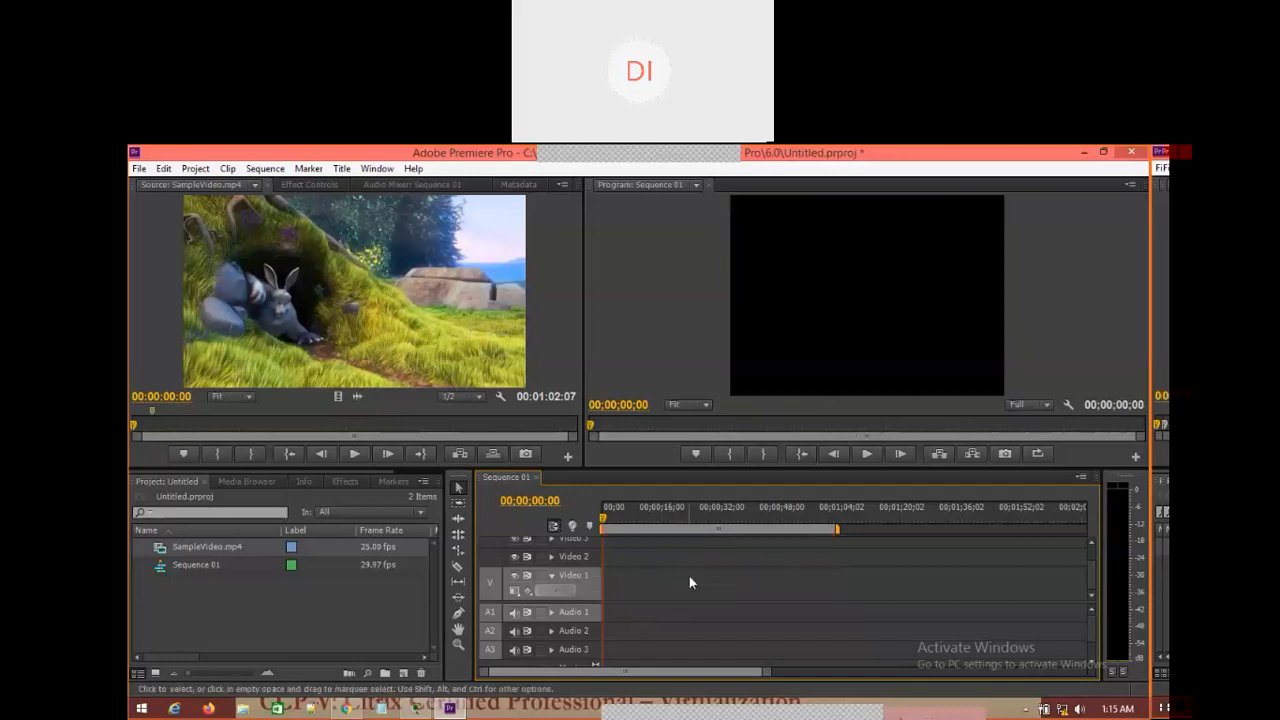
Place SampleVideo.mp4 in the sequence with the sequence settings changed to match, and replace it with its video only at the start of Video 1
drag(422, 329, 590, 605)
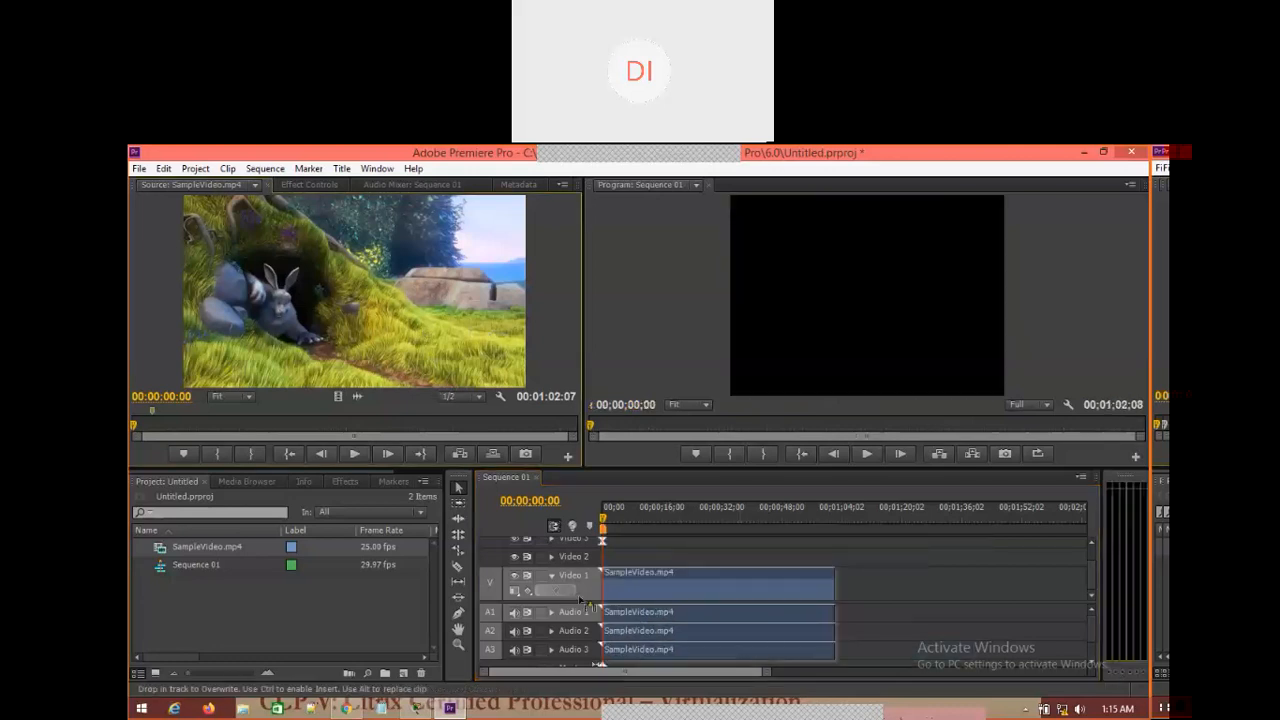
click(669, 457)
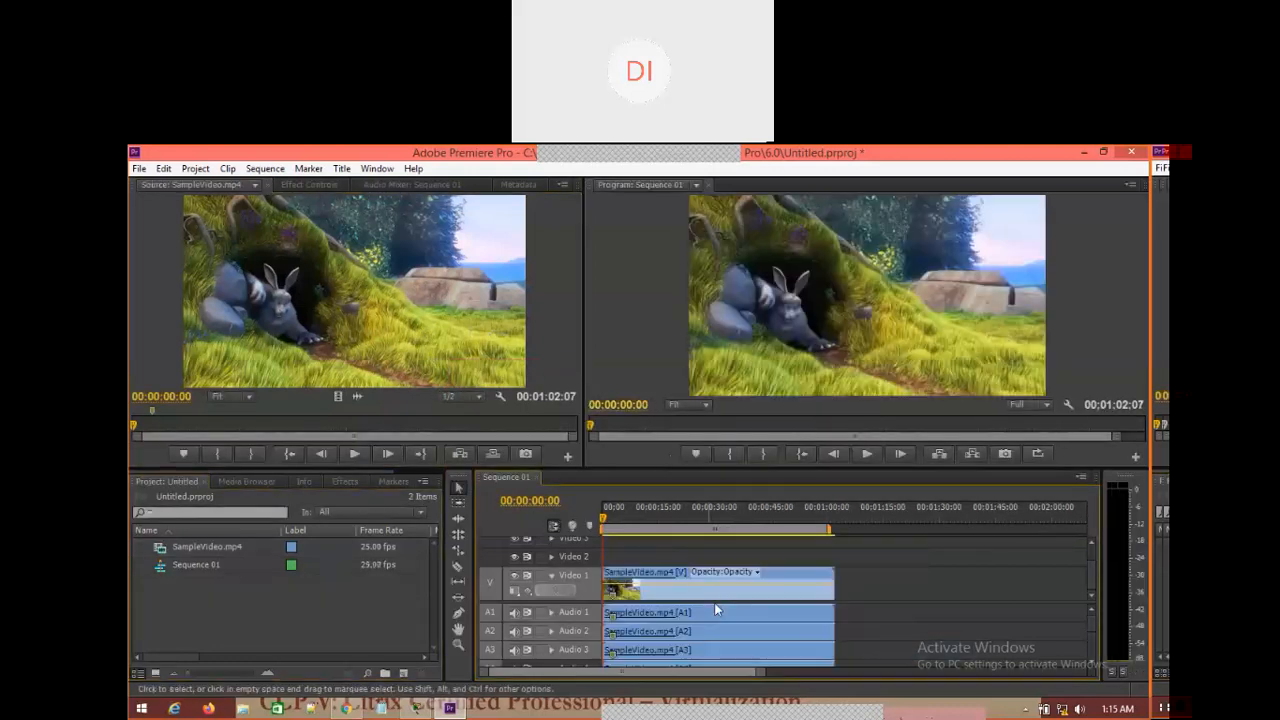
click(813, 591)
right_click(813, 563)
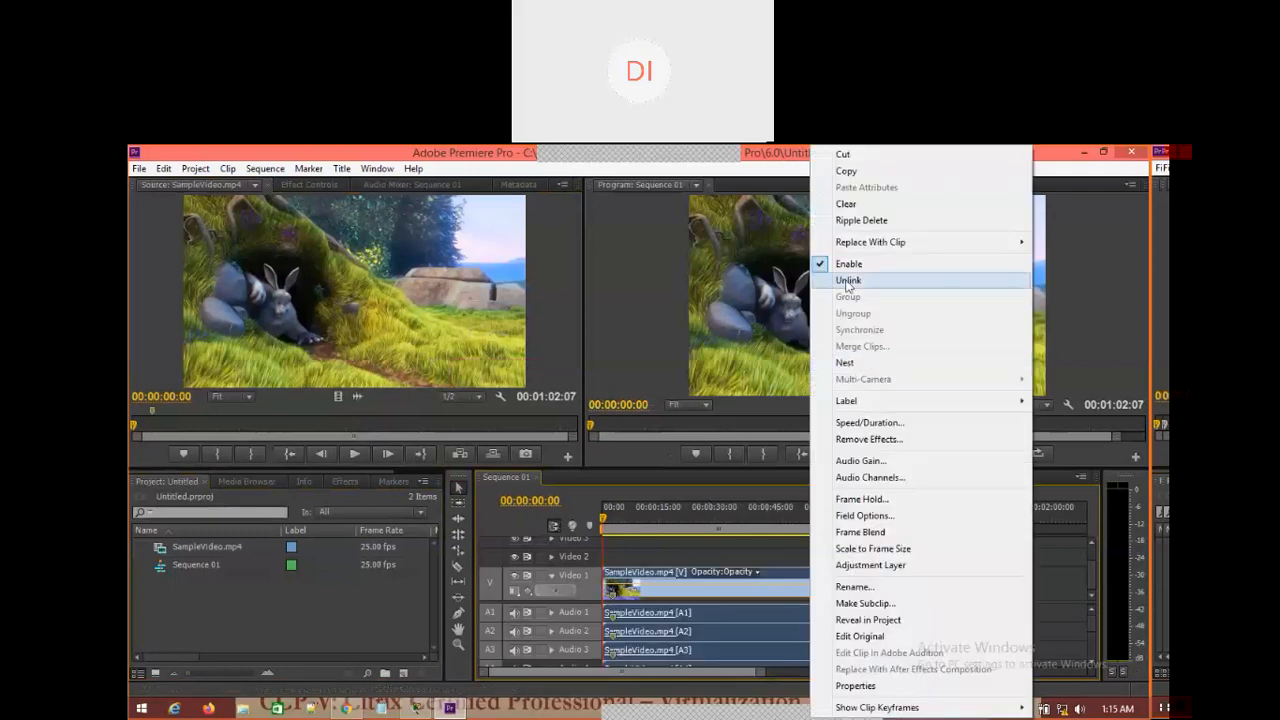
click(832, 212)
drag(338, 396, 611, 594)
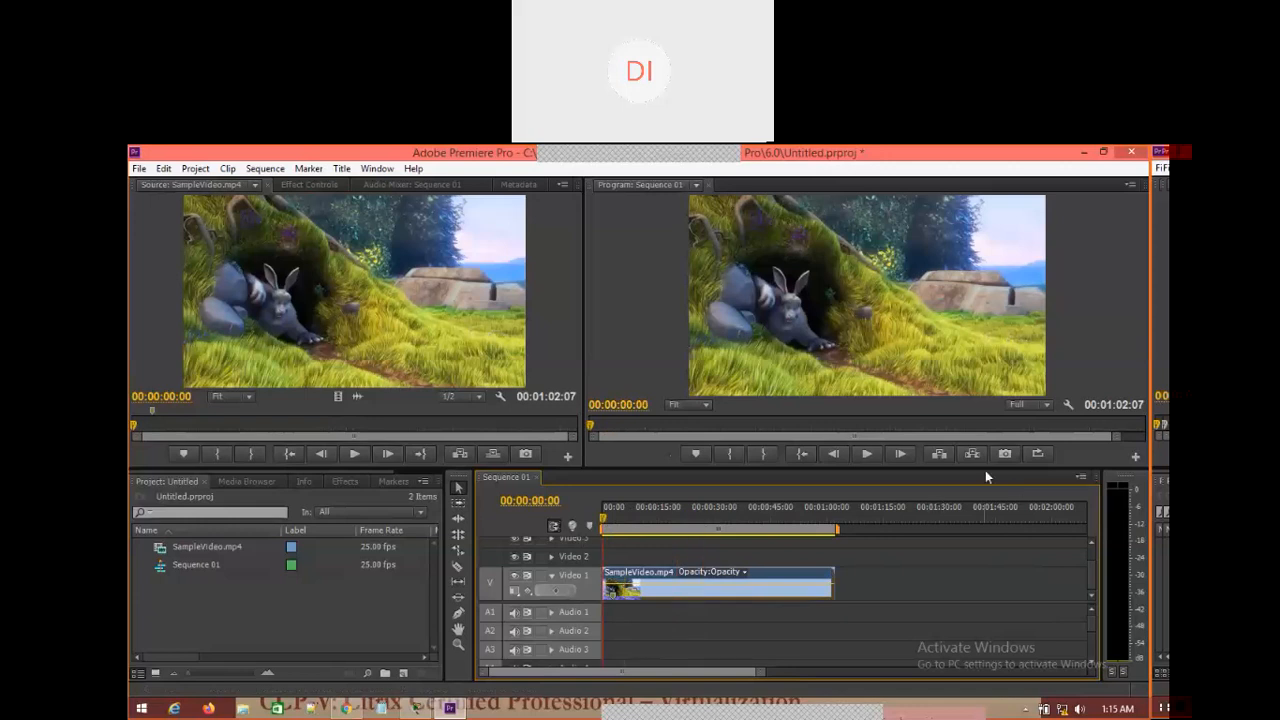
Play the sequence to 00:00:08:16 and split the Video 1 clip with the Razor tool at about 00:00:15
click(867, 453)
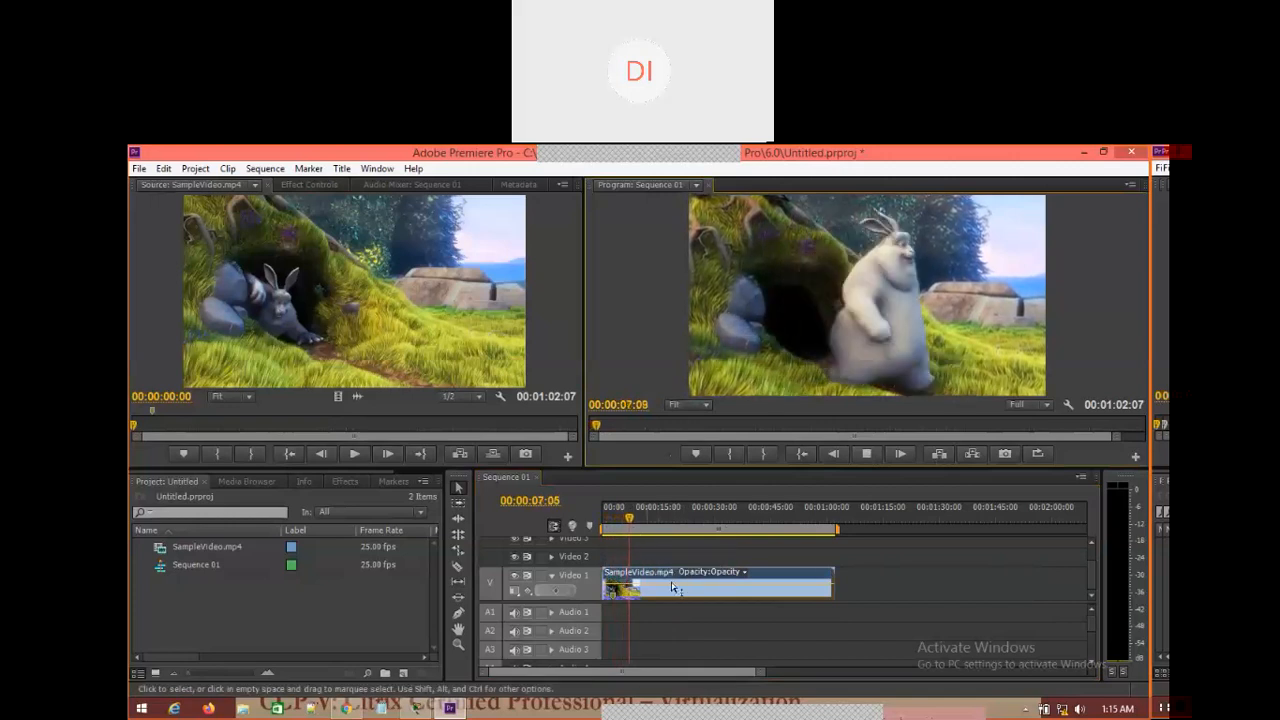
click(867, 453)
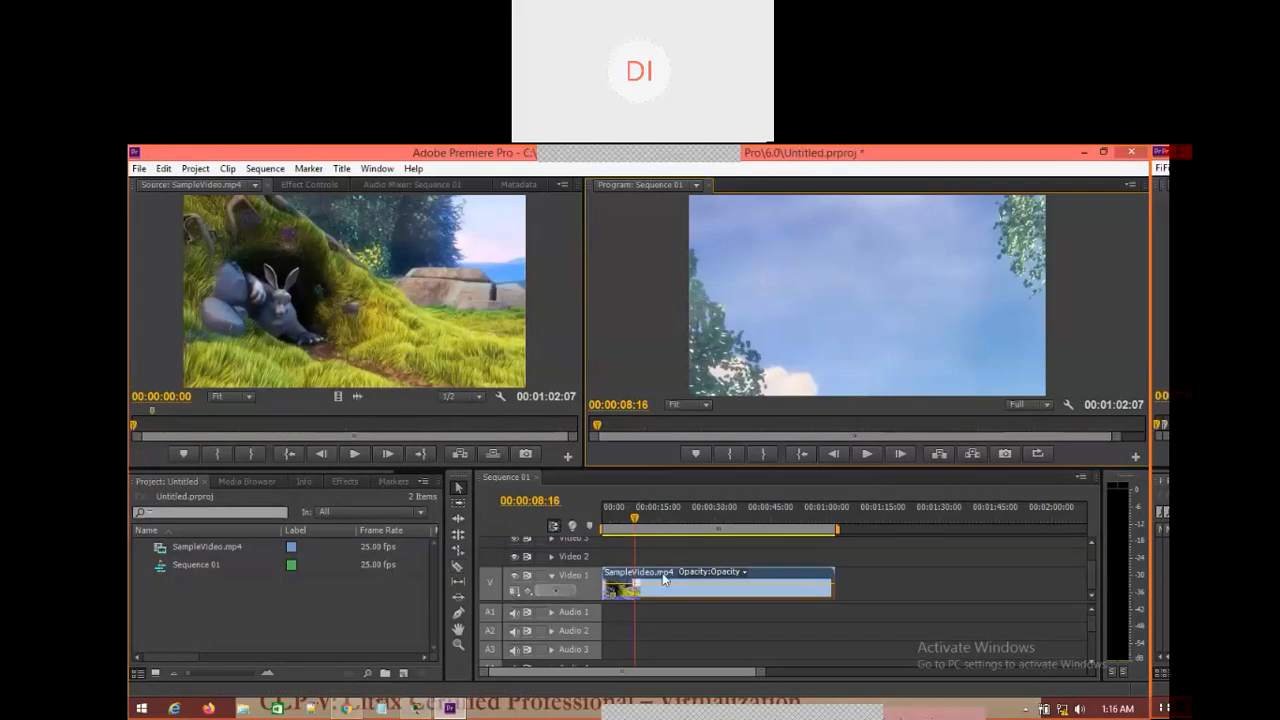
click(457, 568)
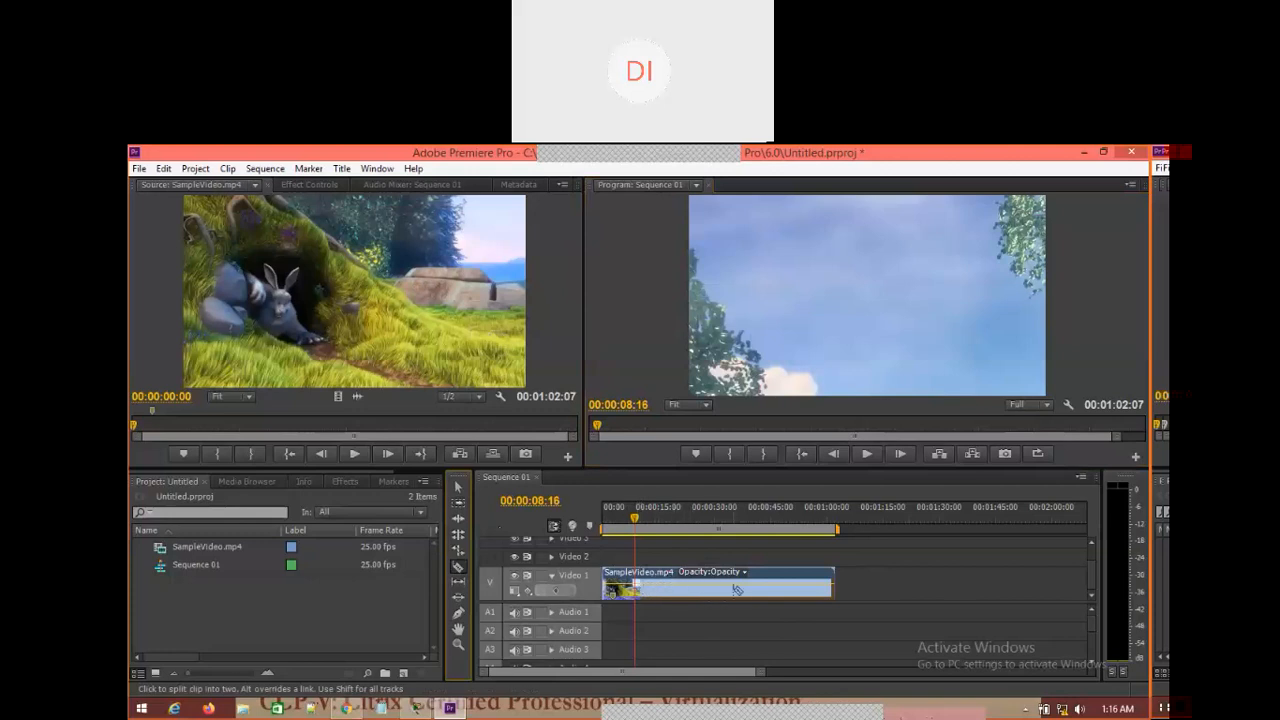
click(658, 585)
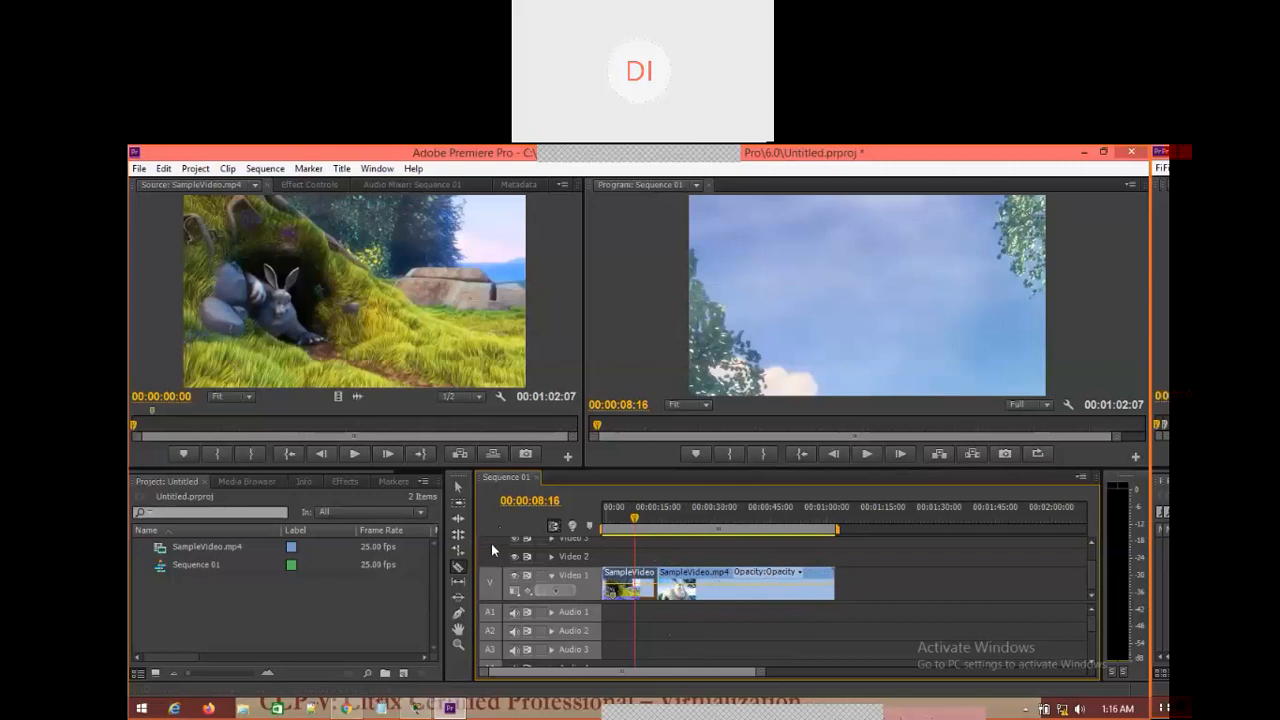
Move the second piece of the split clip about 14 seconds later and bring it back against the first piece
click(459, 490)
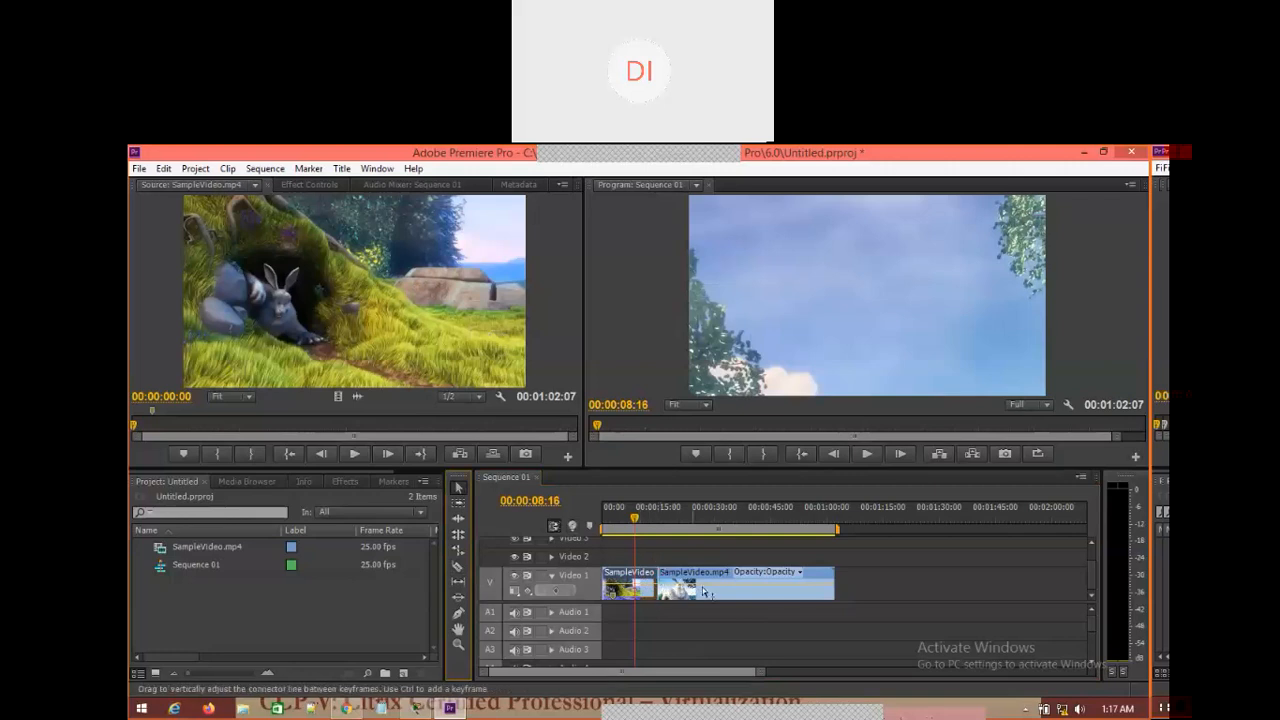
click(741, 594)
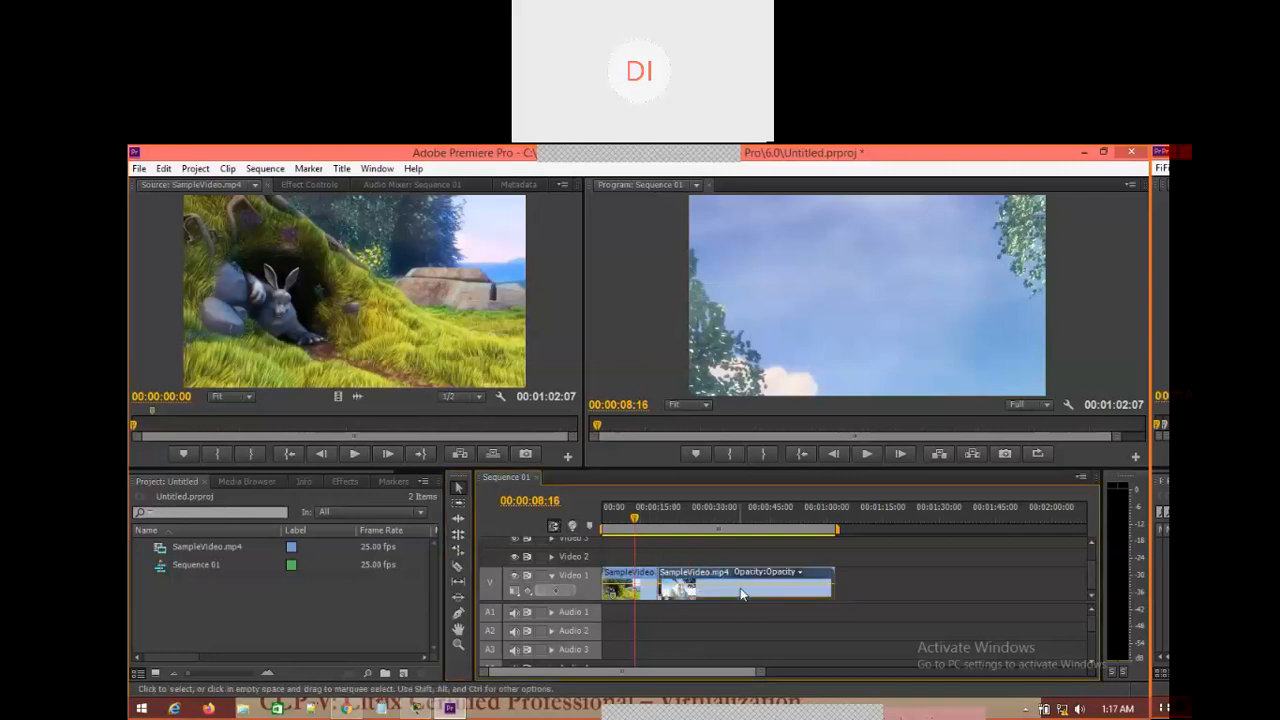
drag(749, 588, 801, 588)
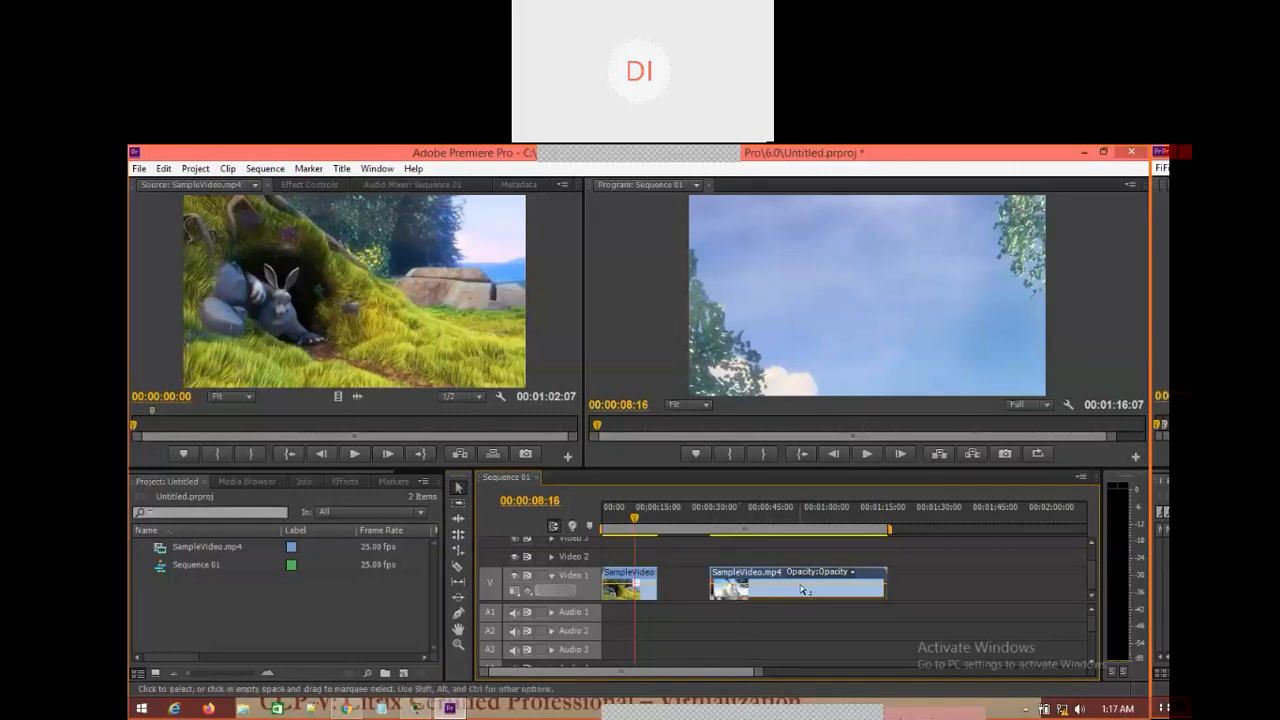
drag(812, 597, 764, 597)
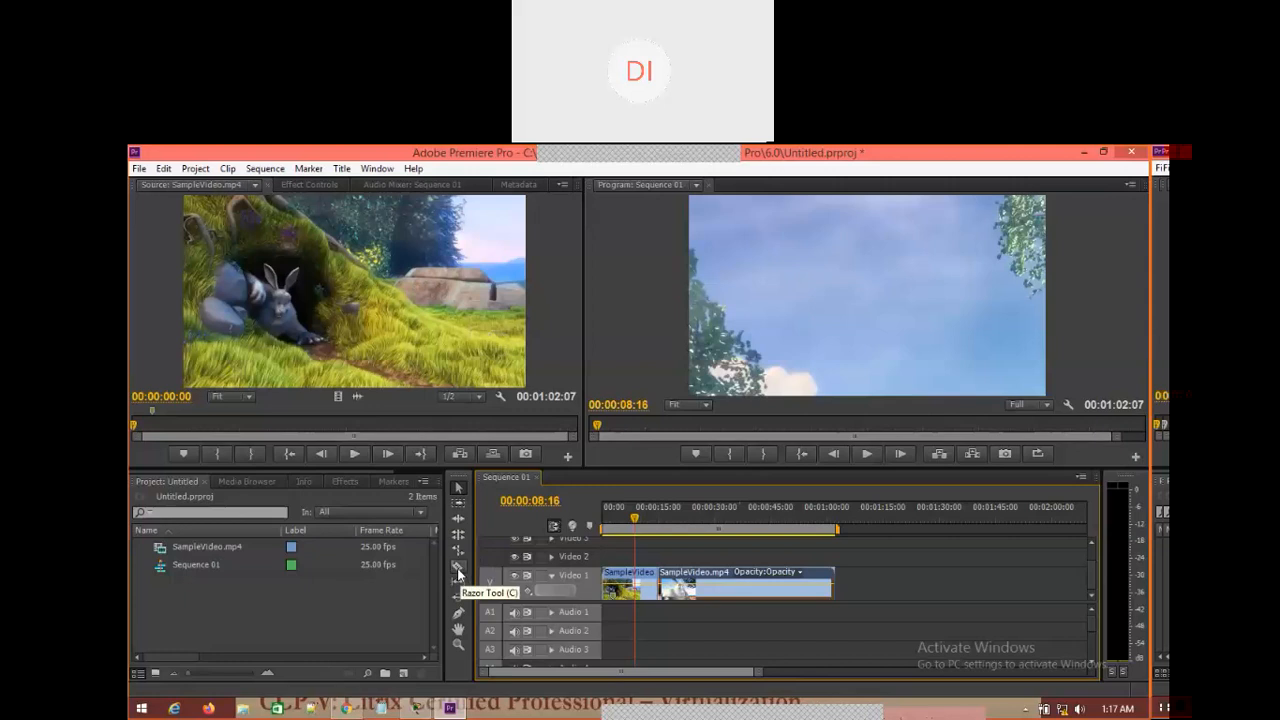
Split the second piece at about 00:00:48 and move the resulting last piece about 33 seconds later on Video 1
click(459, 569)
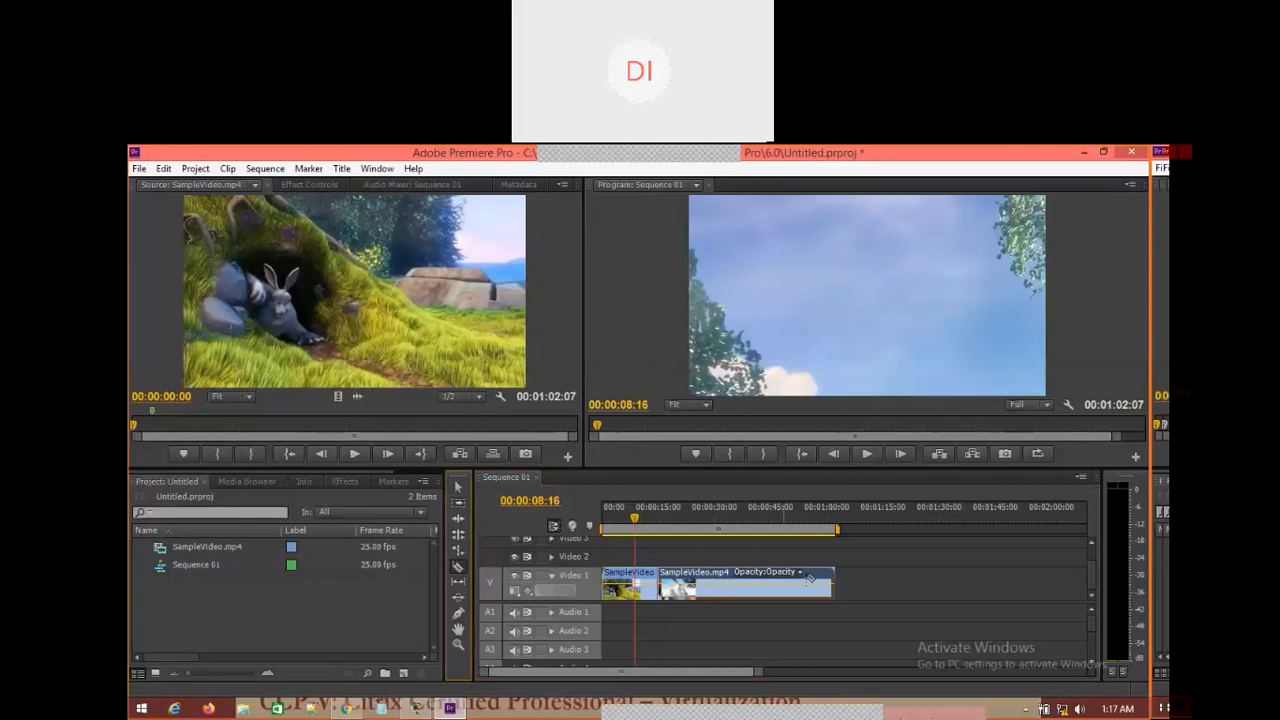
click(783, 582)
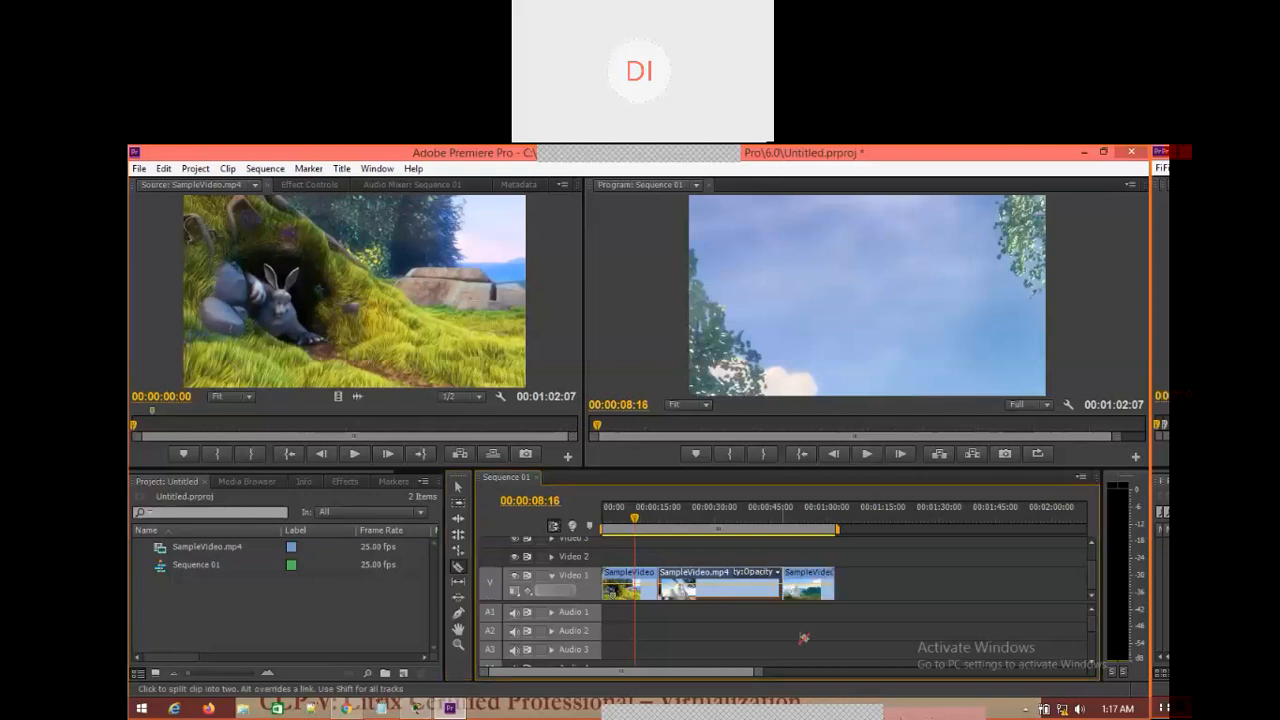
click(460, 490)
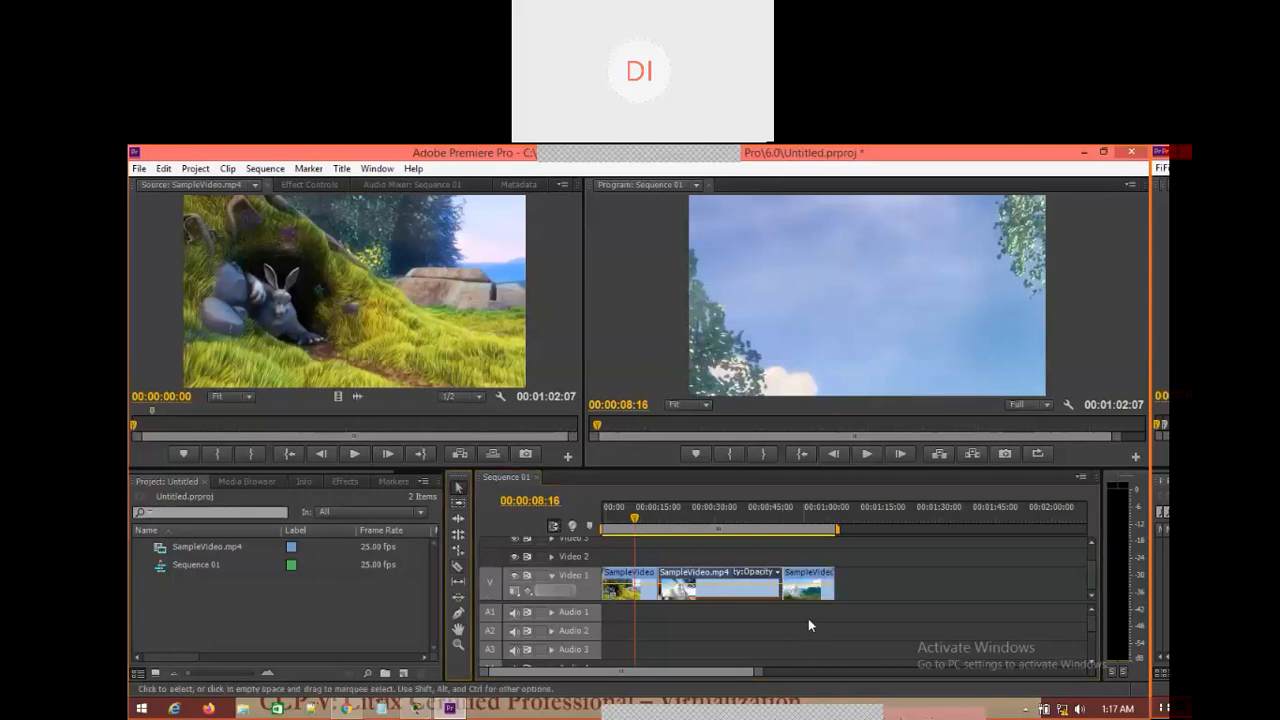
drag(800, 594, 923, 592)
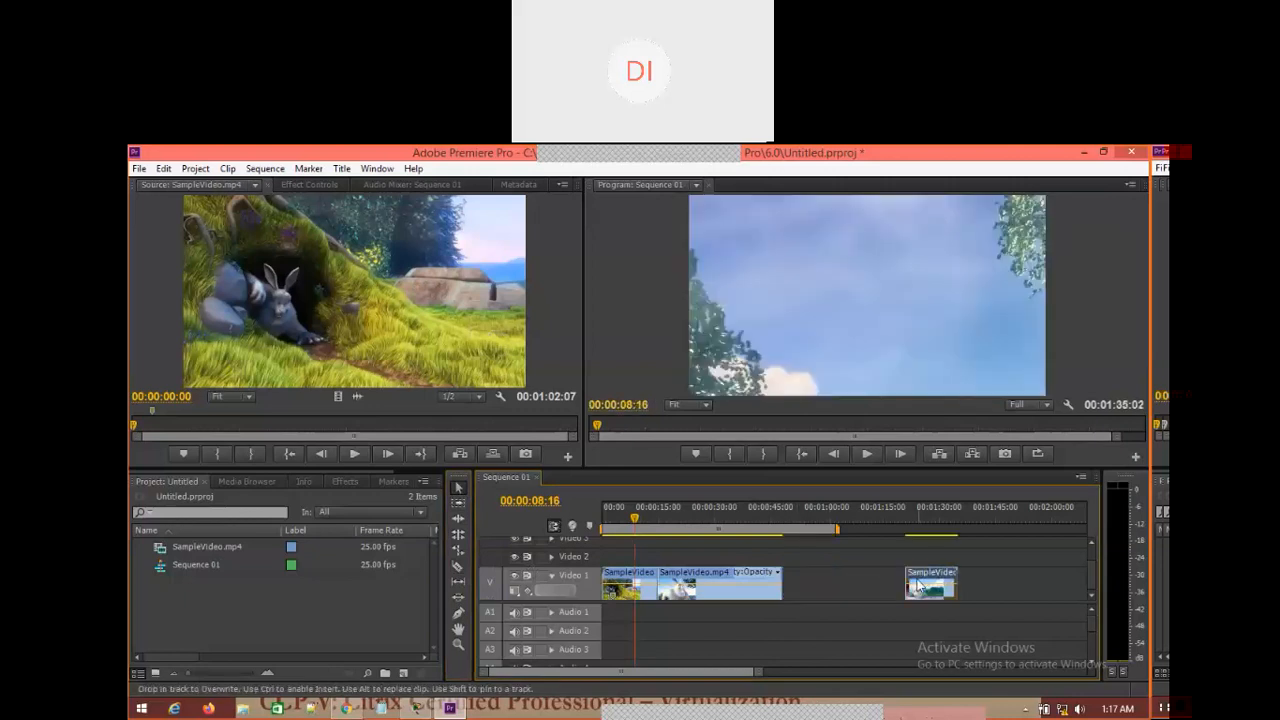
Shift the middle piece later and back against the first piece, and reopen a gap of about 9 seconds between them
drag(717, 582, 748, 584)
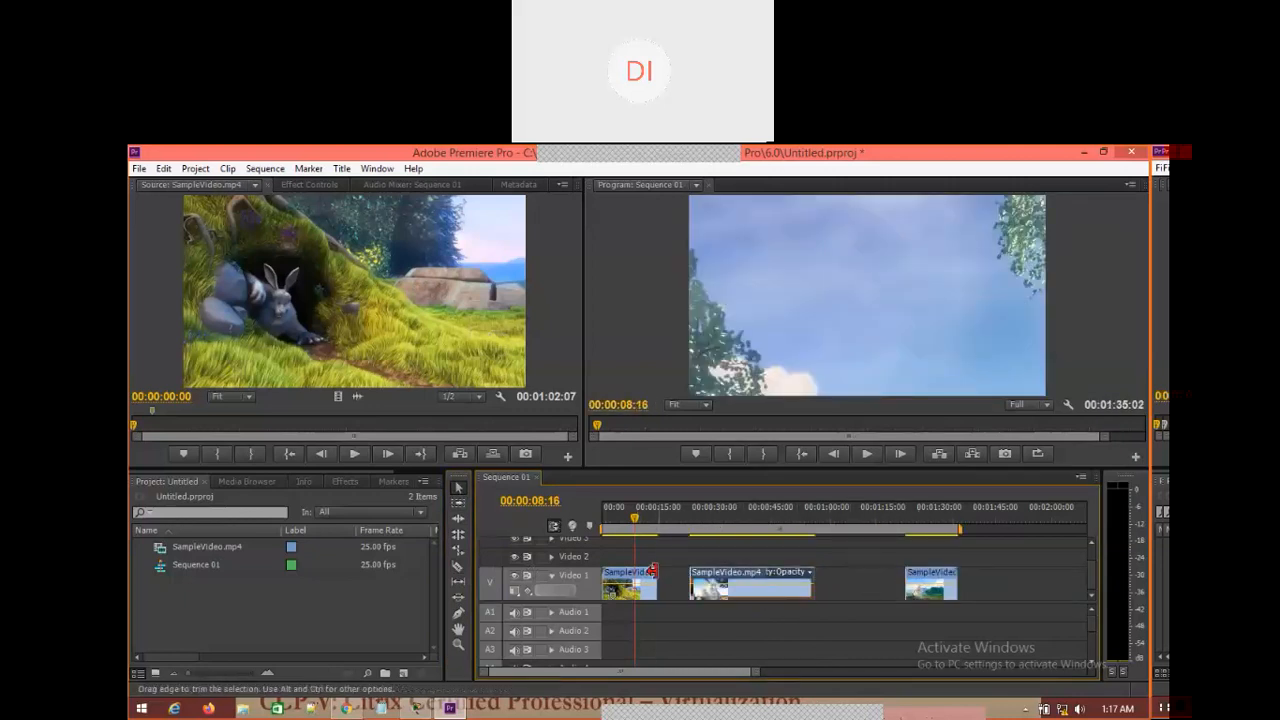
drag(727, 580, 705, 587)
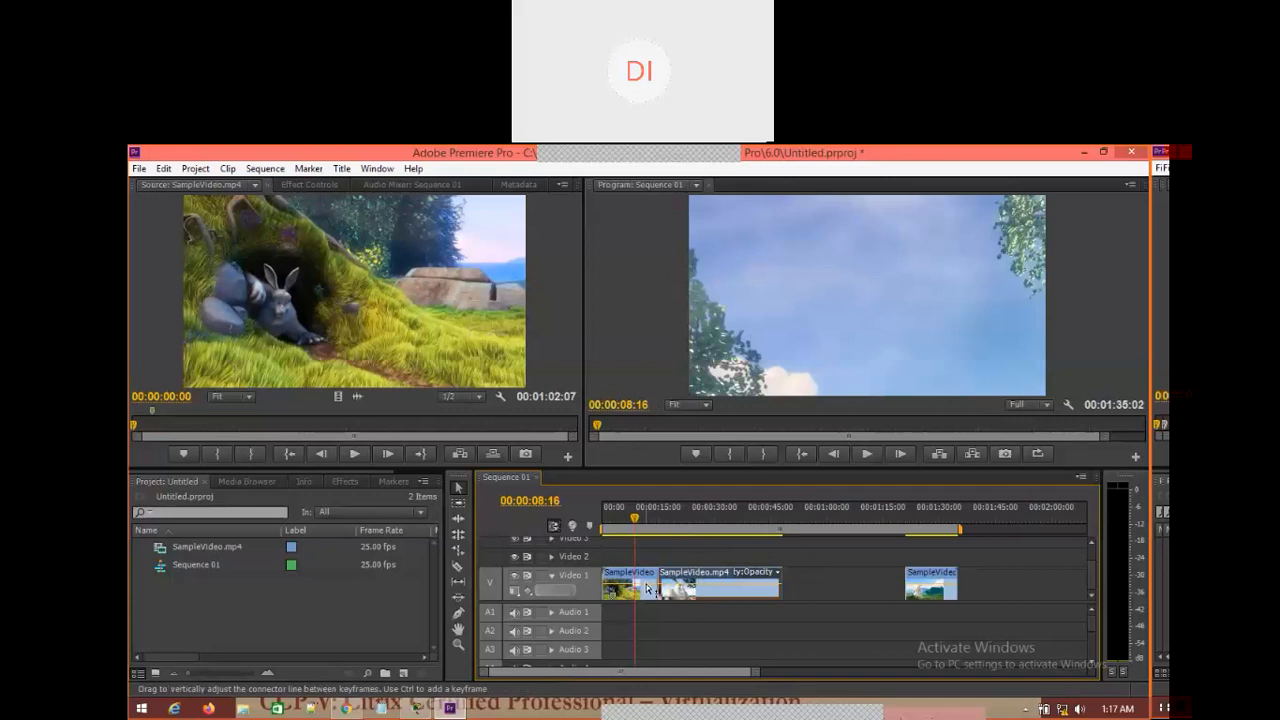
mouse_move(648, 589)
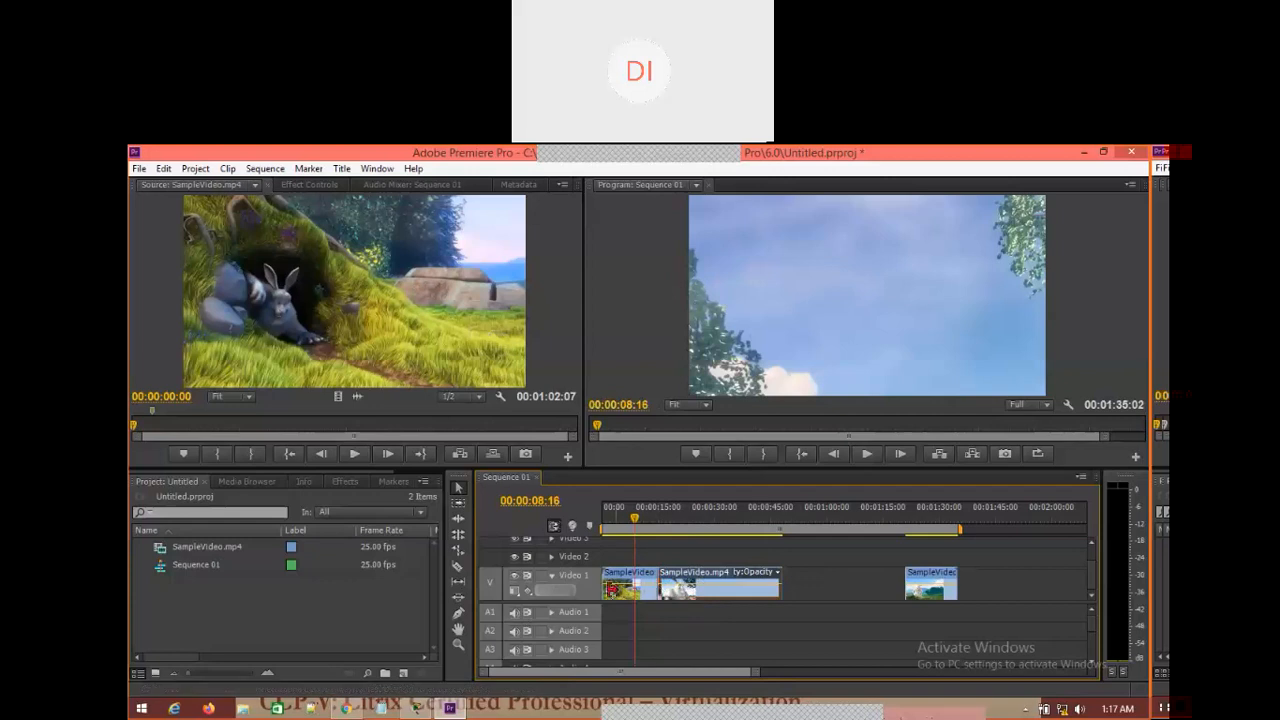
drag(700, 576, 734, 576)
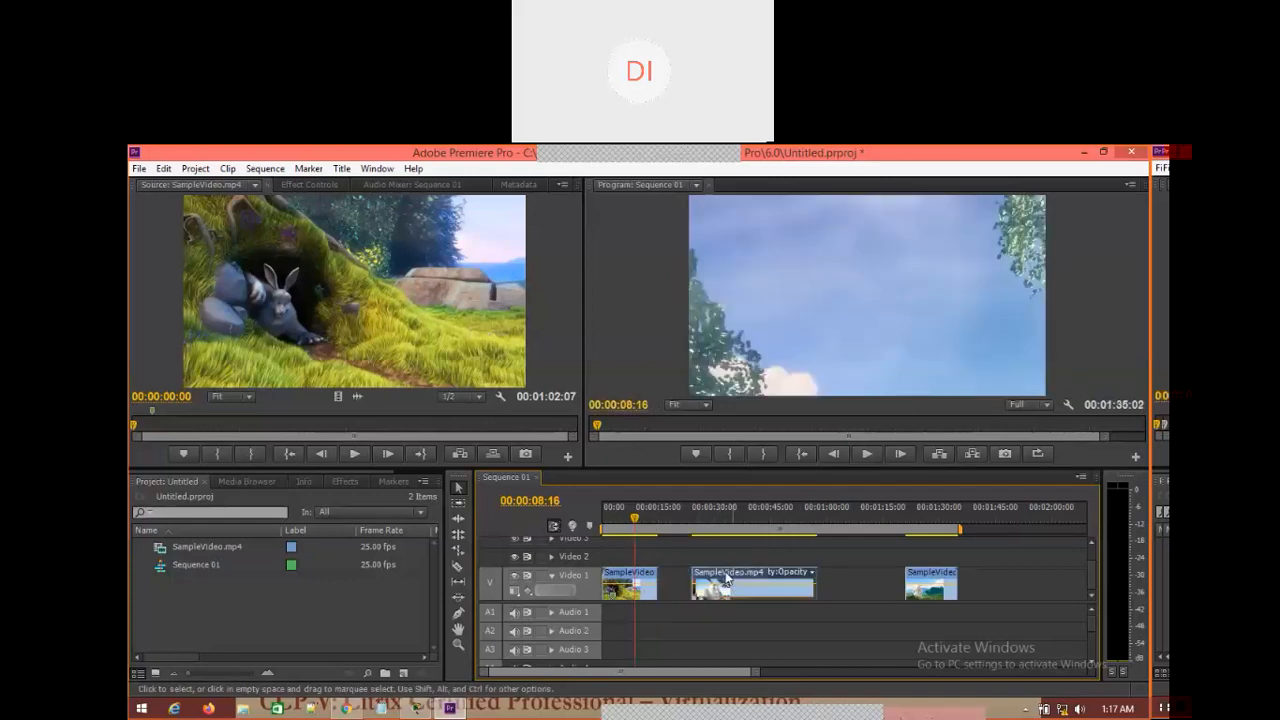
Import Fire_72_-_45s_-_4k_res.mp4, open it in the Source monitor and try to bring its video into the sequence
double_click(232, 626)
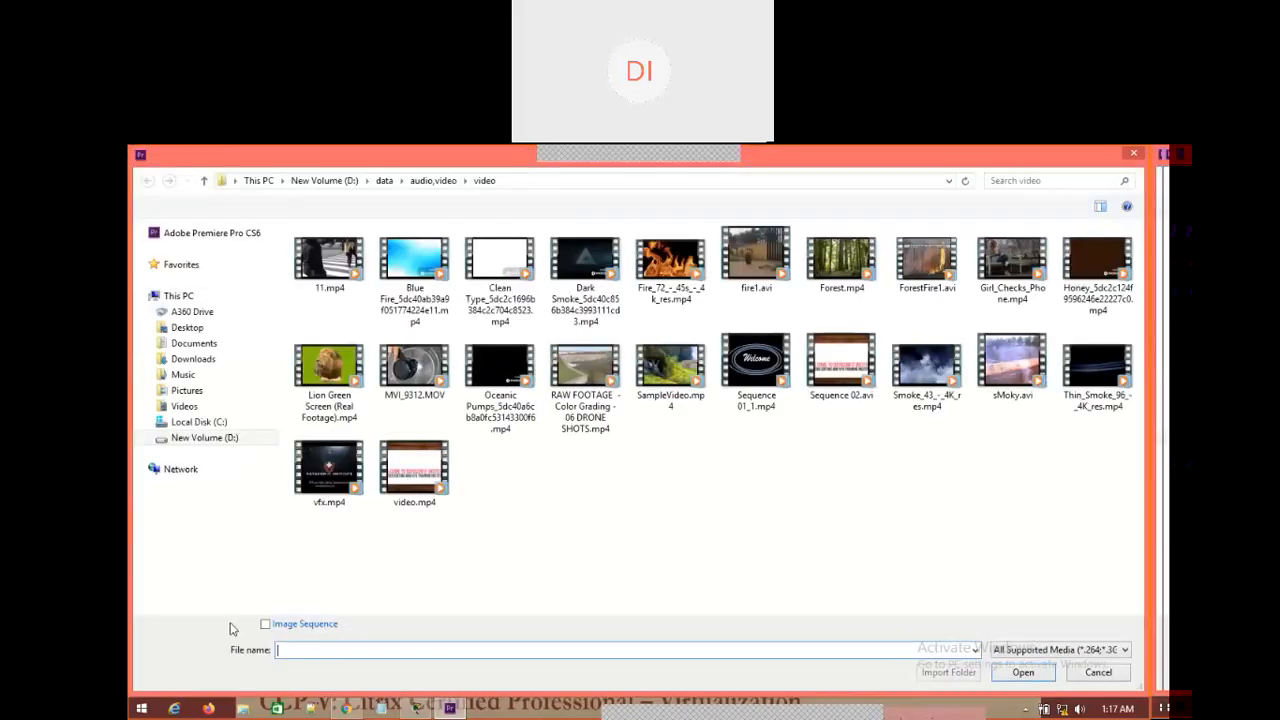
double_click(698, 300)
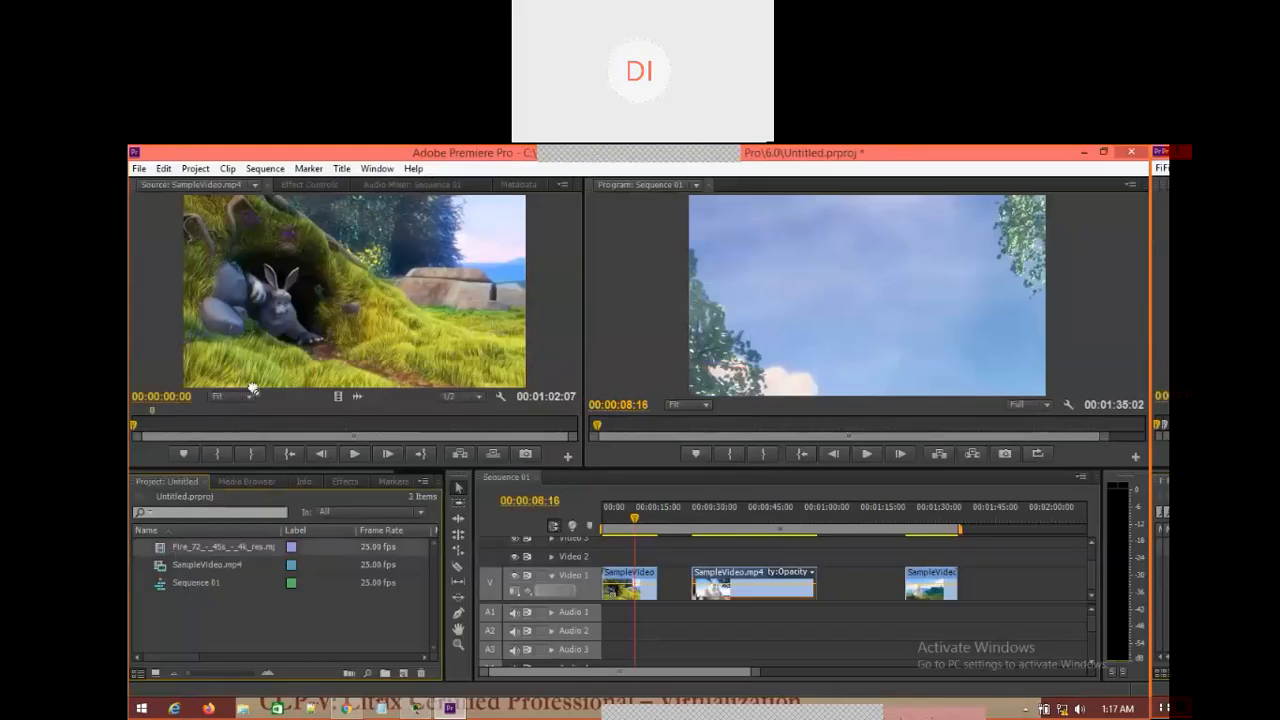
double_click(174, 549)
drag(340, 404, 670, 490)
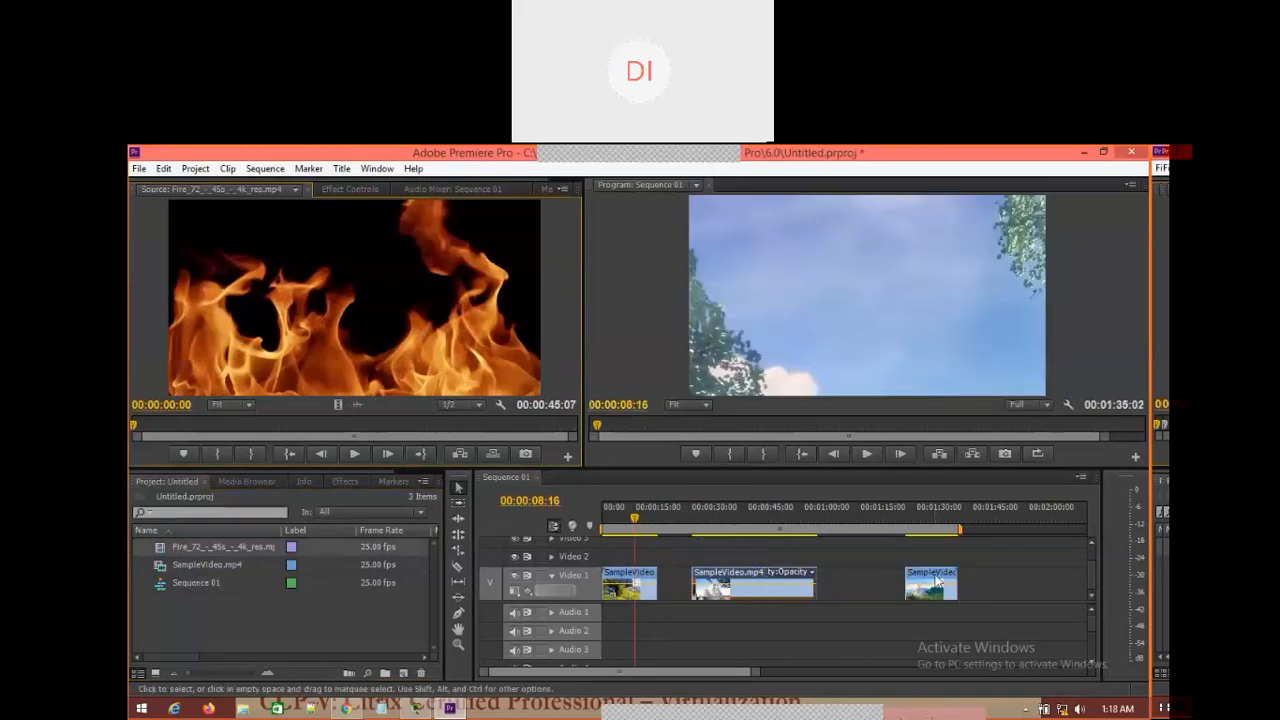
Move the last piece about 28 seconds later and fit the fire clip's video into the gap between the first and middle pieces
drag(940, 585, 1045, 585)
drag(757, 572, 950, 576)
drag(338, 404, 840, 585)
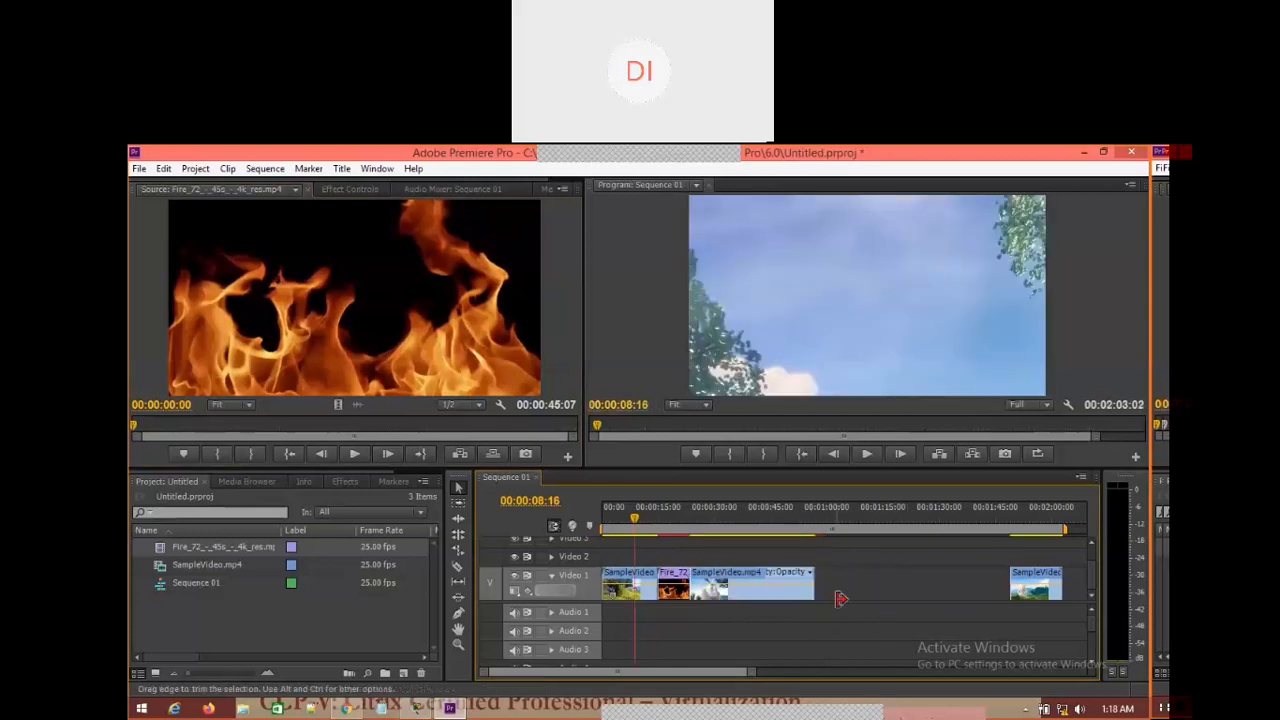
Play the sequence from 00:00:11:15 across the cut into the fire clip
drag(636, 525, 647, 524)
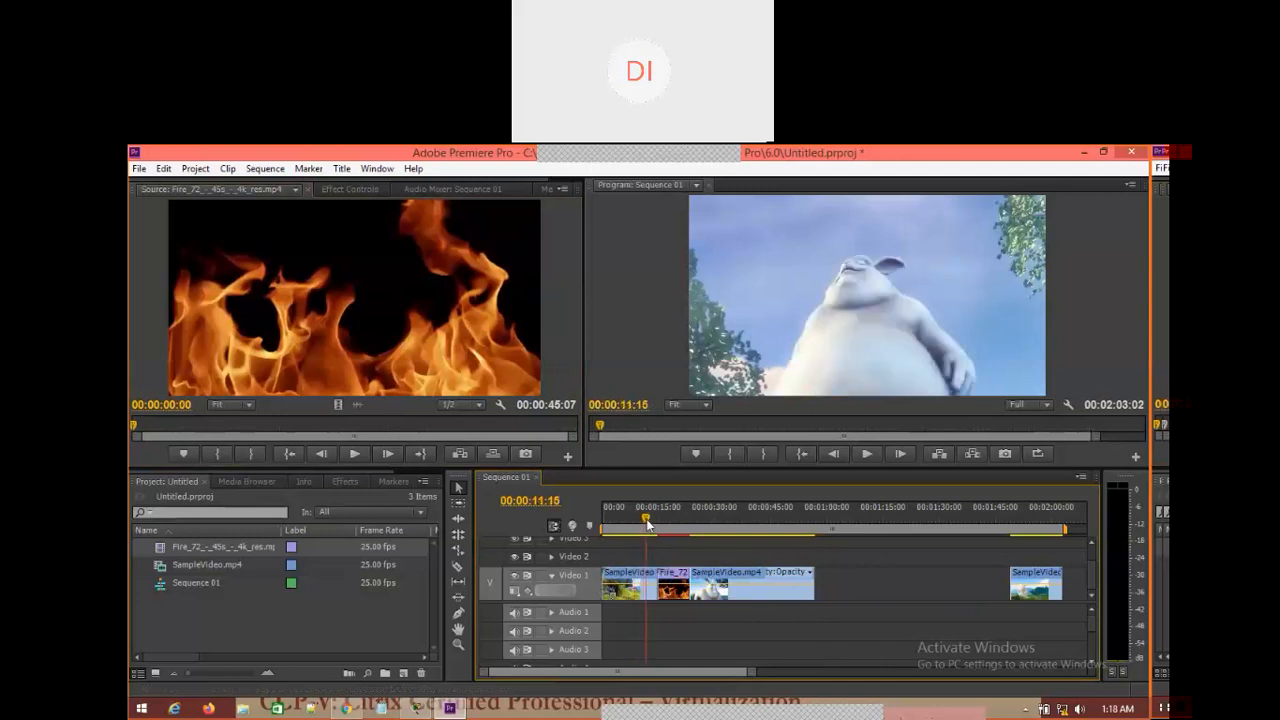
click(866, 462)
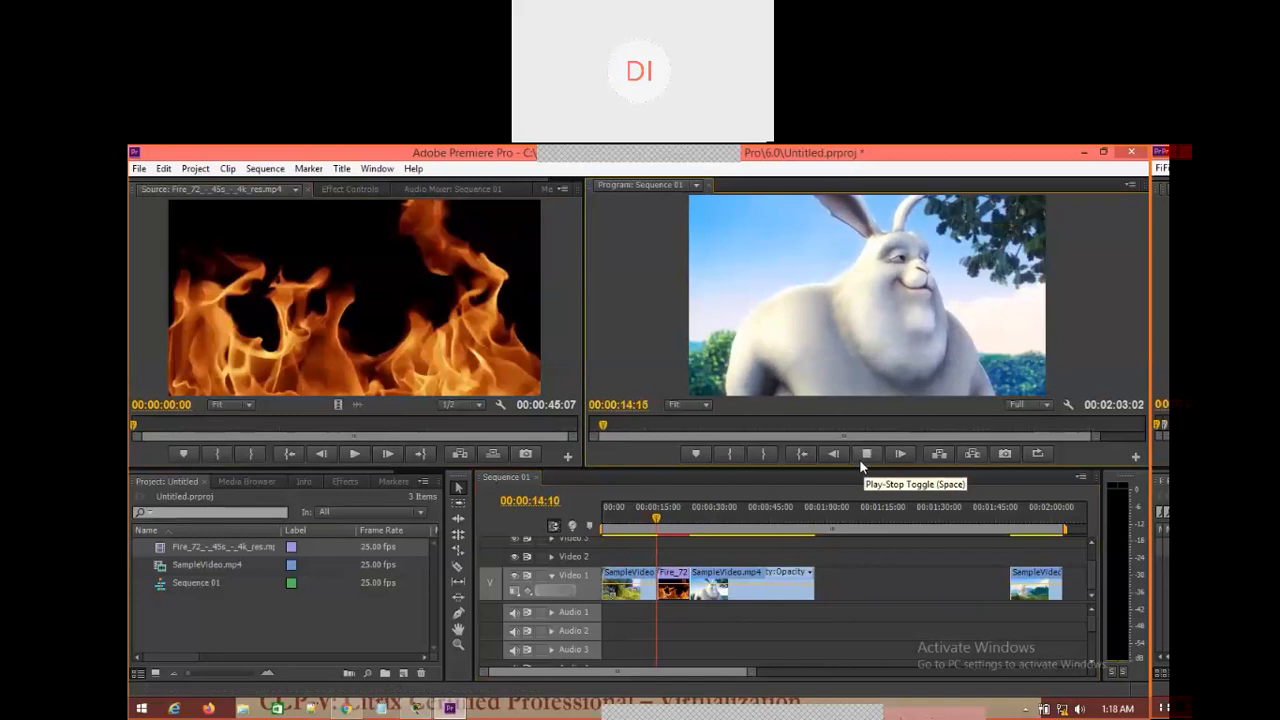
click(864, 460)
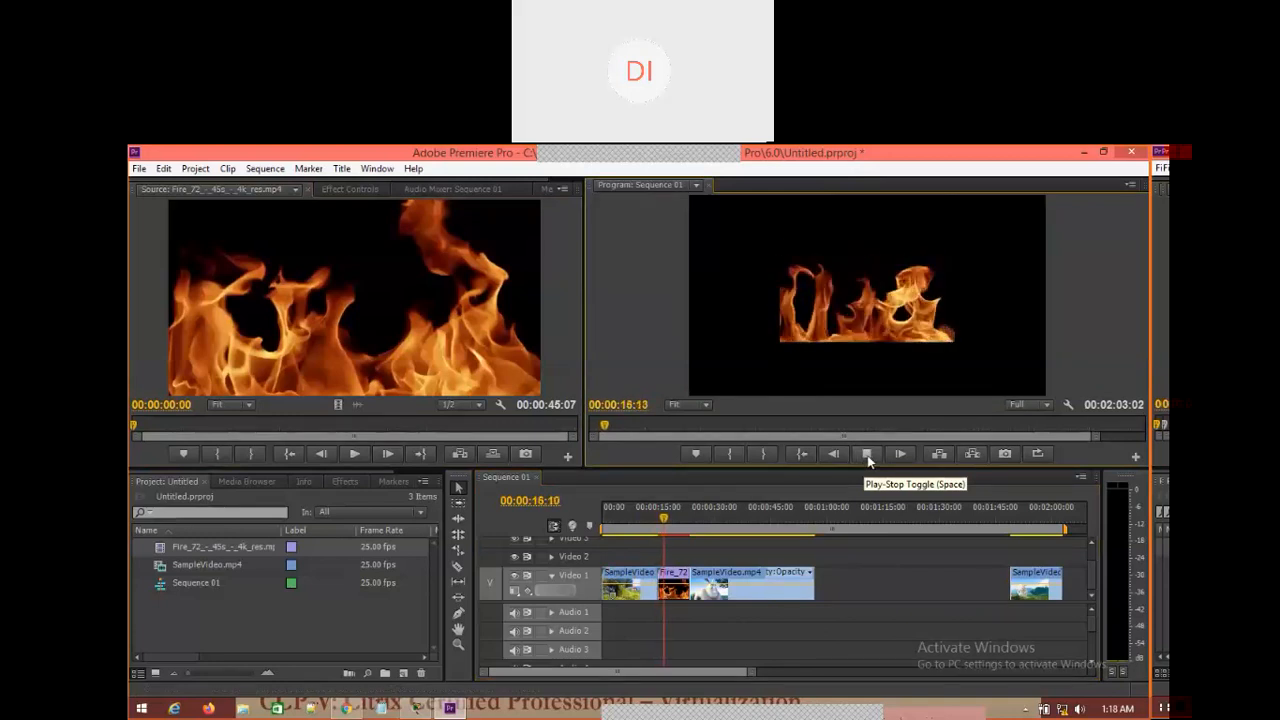
Delete the fire clip from Video 1 and undo all edits back to the single uncut SampleVideo.mp4 clip
click(672, 584)
key(Delete)
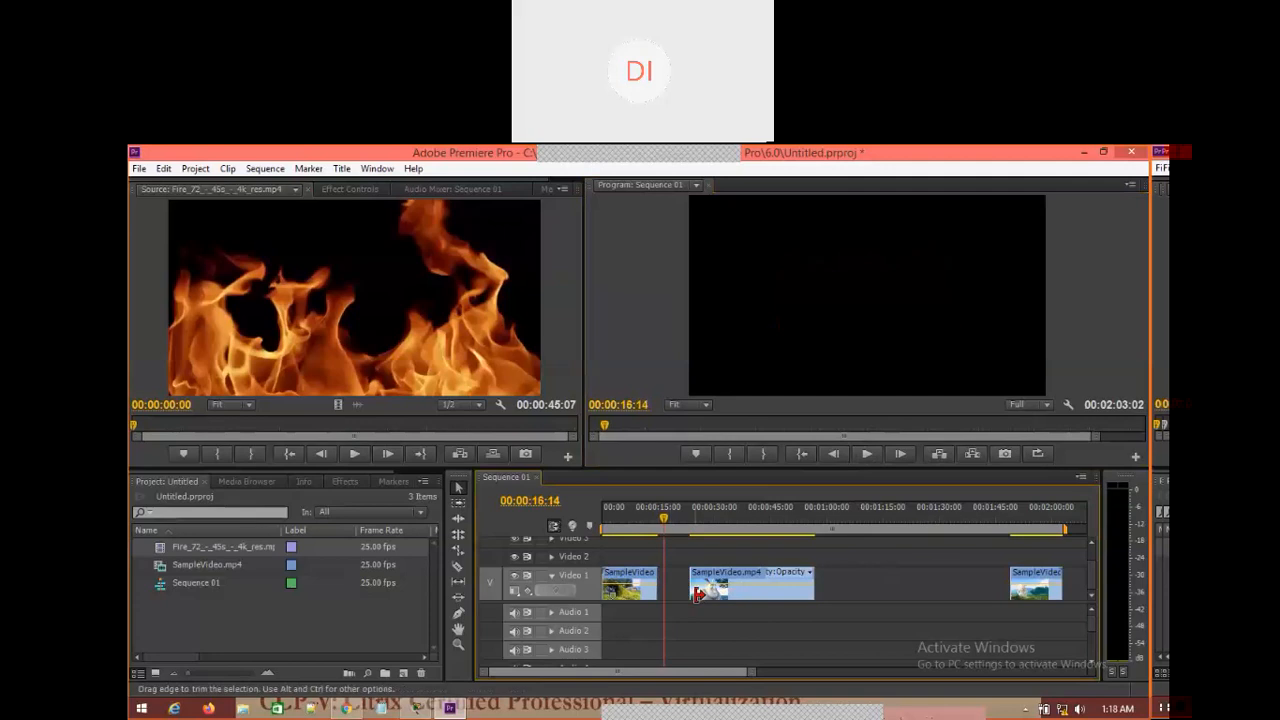
key(ctrl+z)
key(ctrl+z)
key(ctrl+z)
key(ctrl+z)
key(ctrl+z)
key(ctrl+z)
key(ctrl+z)
key(ctrl+z)
key(ctrl+z)
key(ctrl+z)
key(ctrl+z)
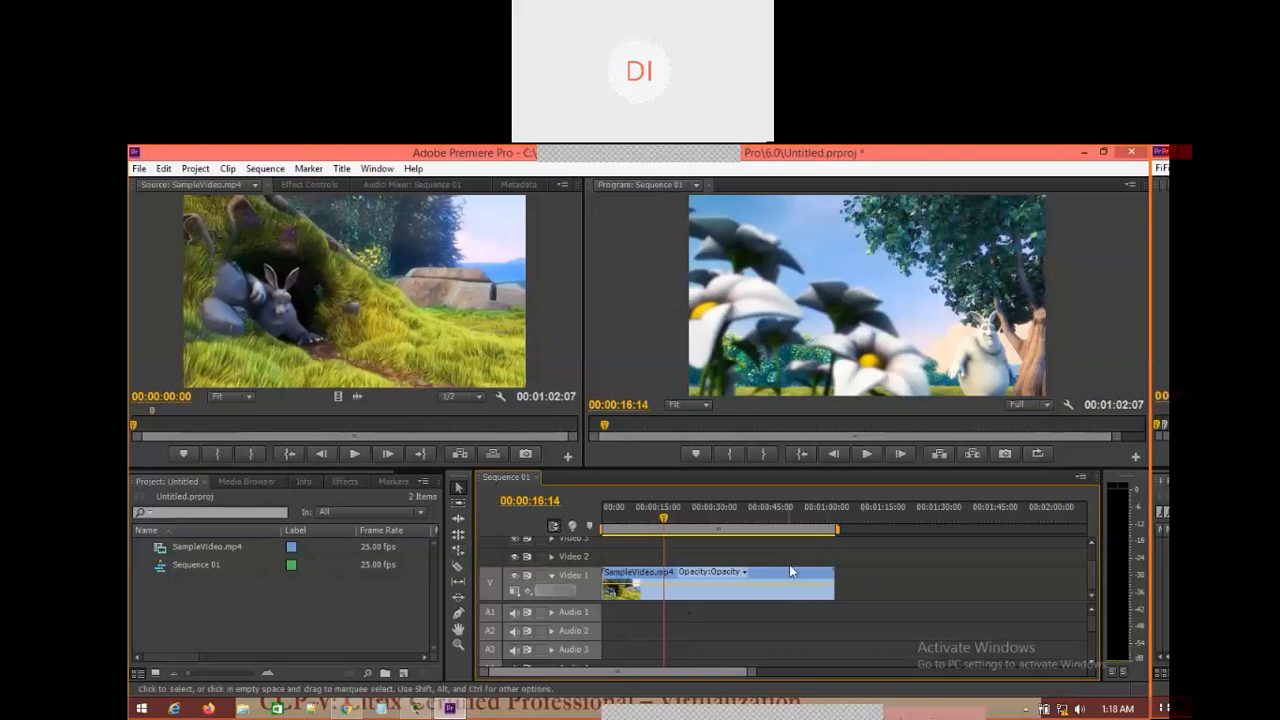
Play the uncut clip from about 00:00:09:20 to 00:00:17:09 to review the scene change
click(657, 518)
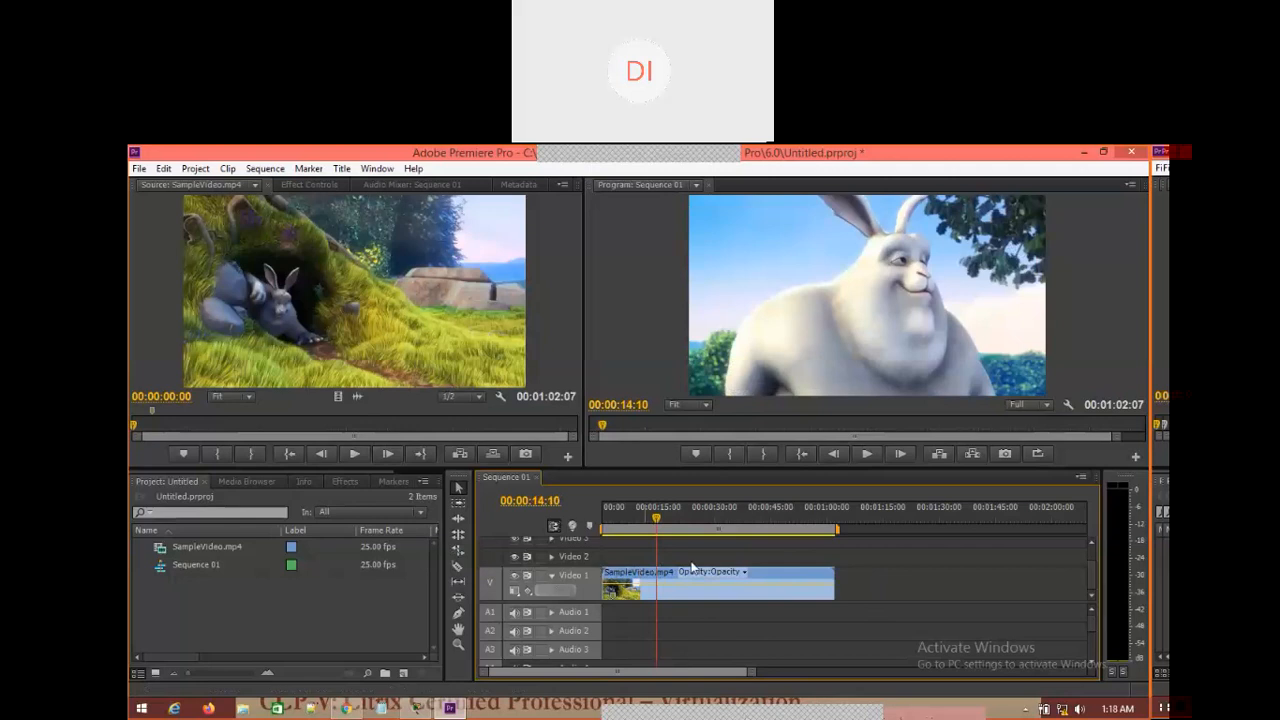
click(639, 517)
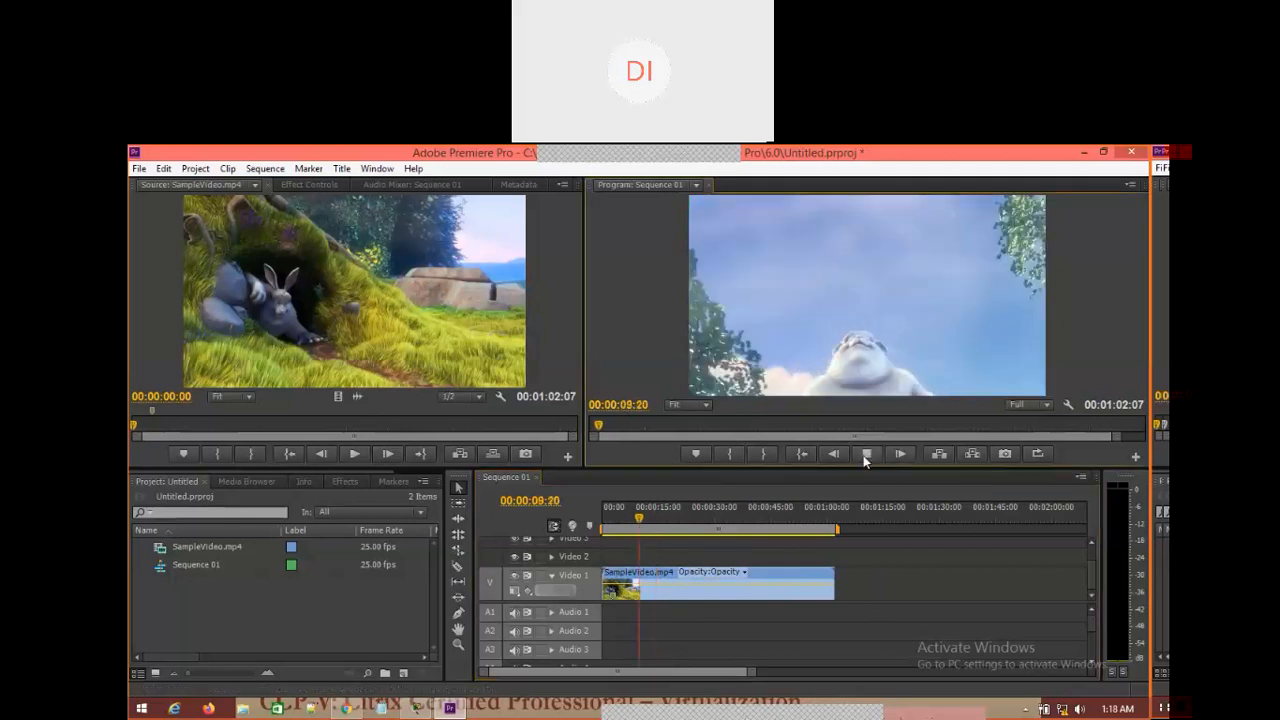
click(866, 455)
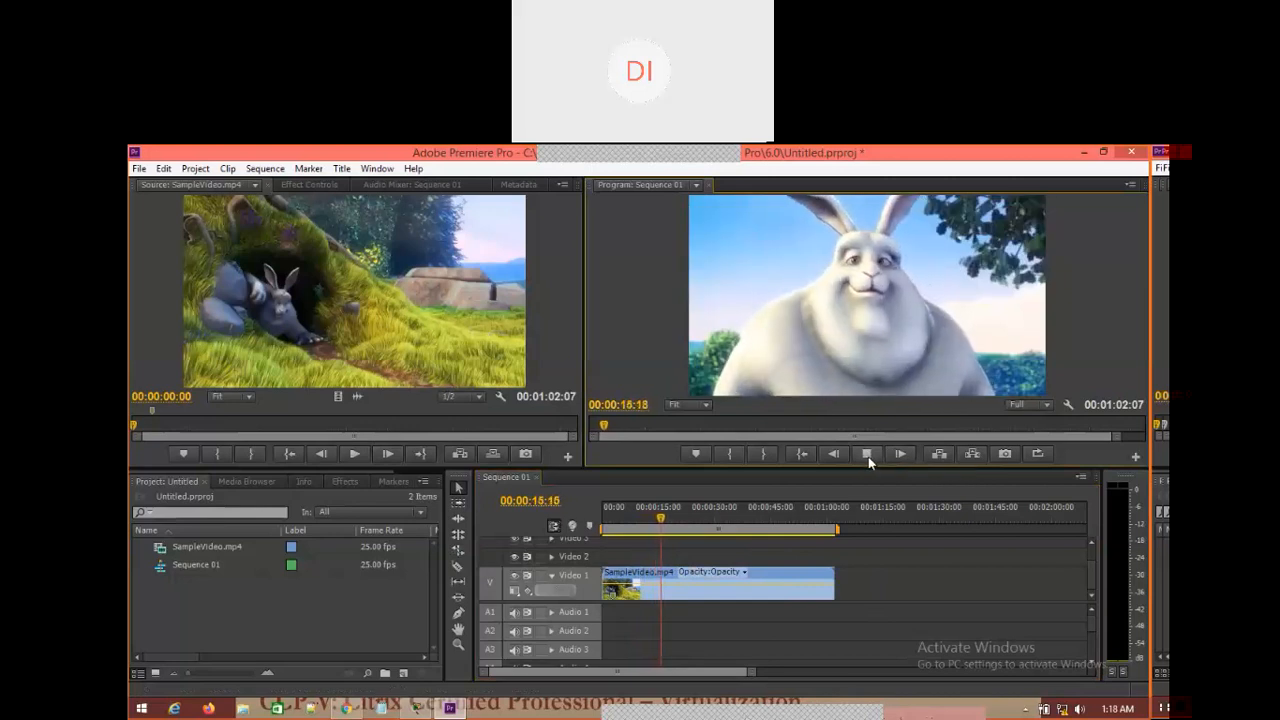
click(867, 455)
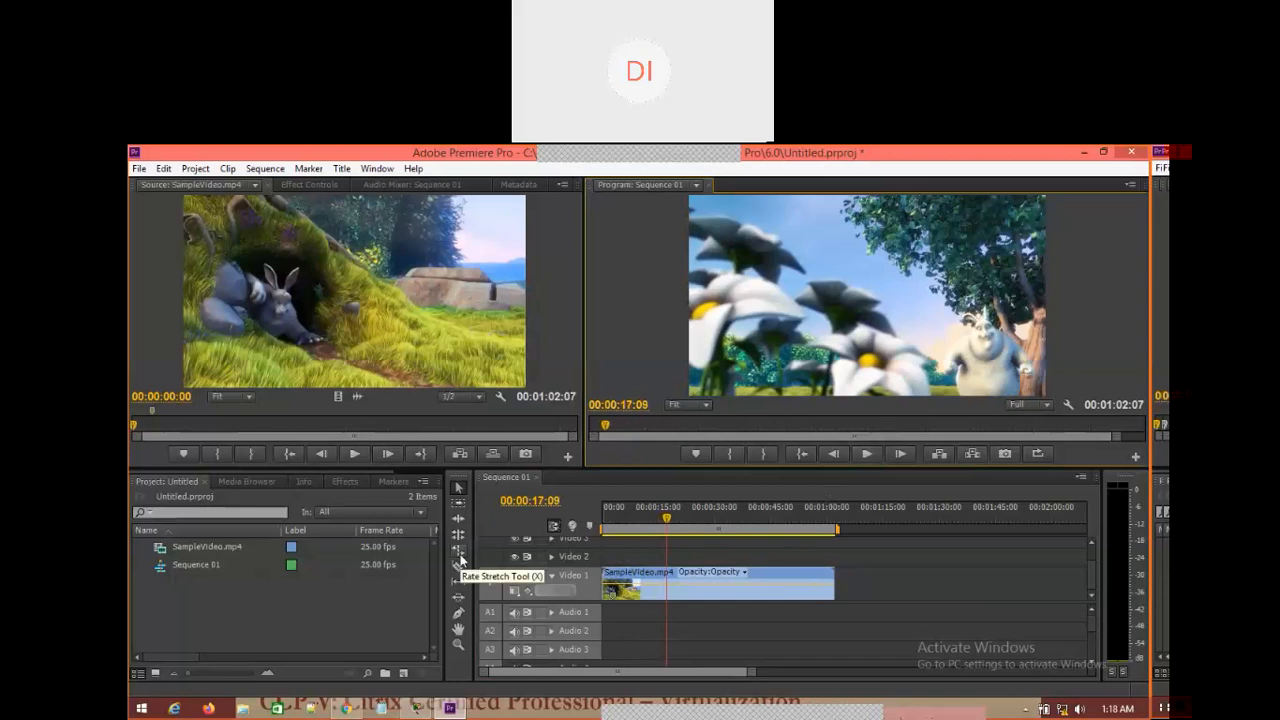
Show the Time Remapping Speed settings of the SampleVideo.mp4 clip on Video 1
click(805, 596)
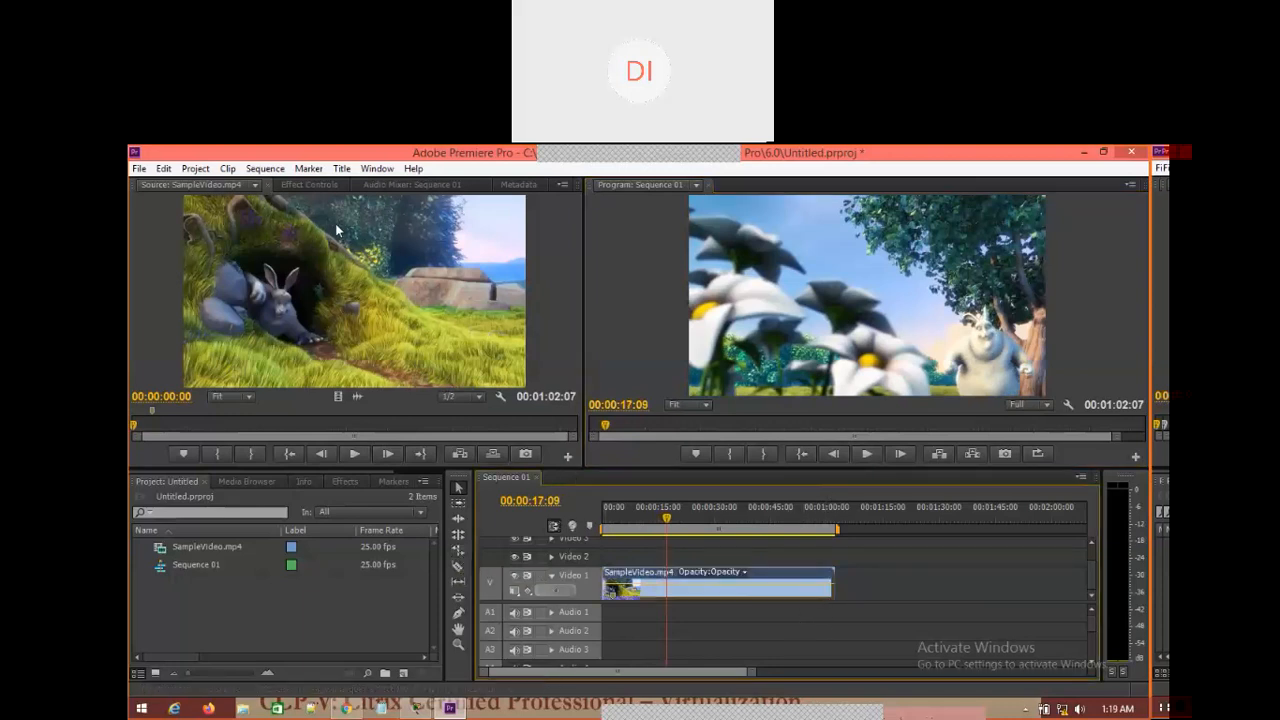
click(310, 185)
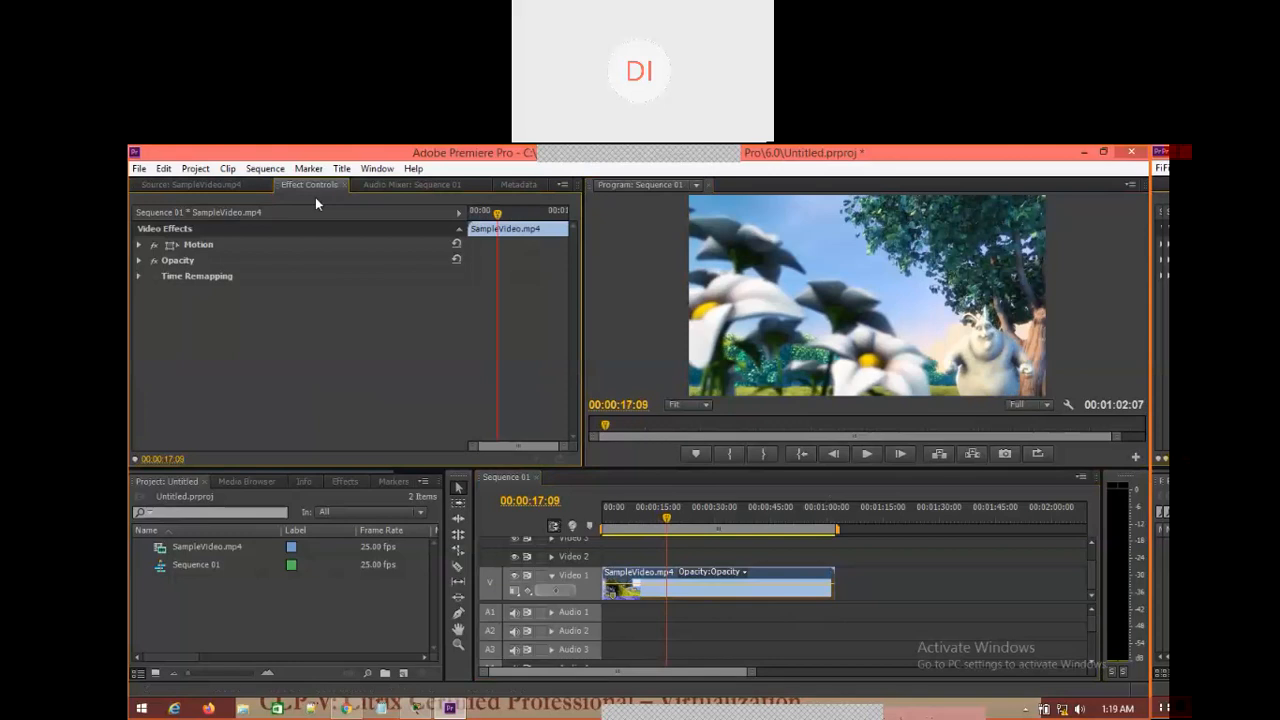
click(139, 277)
click(150, 292)
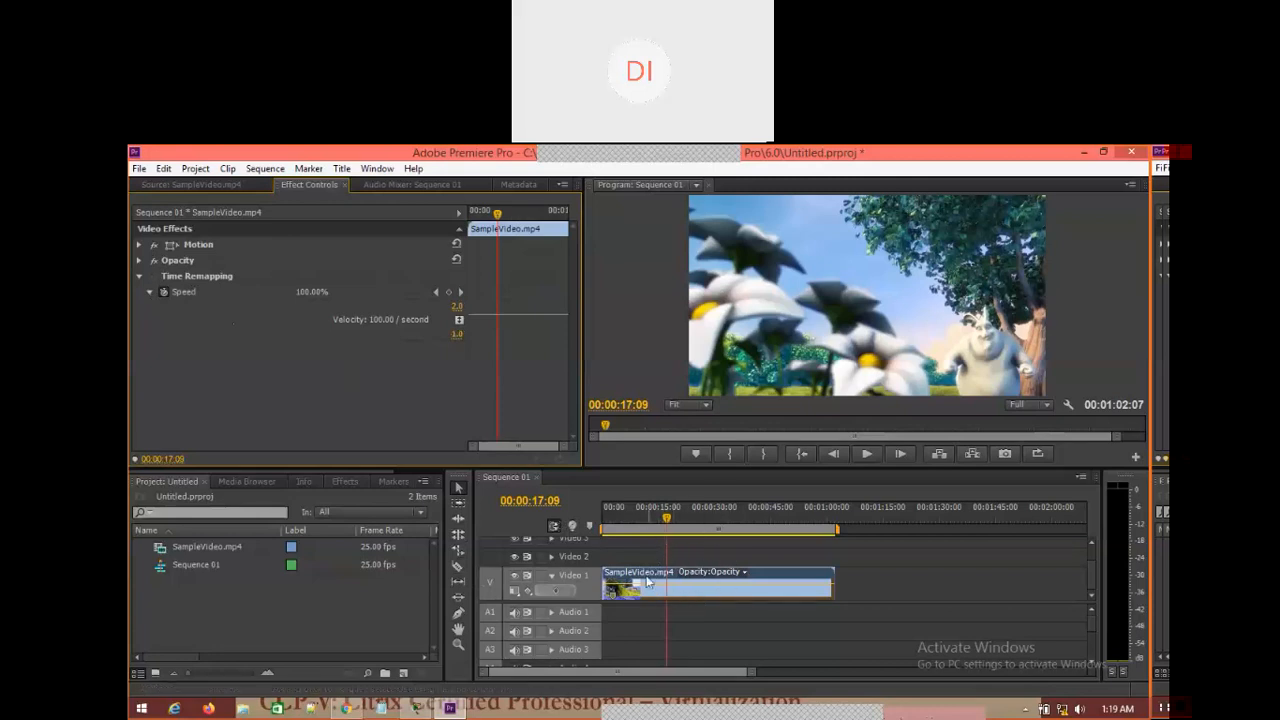
Rate-stretch the end of the SampleVideo.mp4 clip earlier to shorten its duration to 00:00:21:17
click(460, 556)
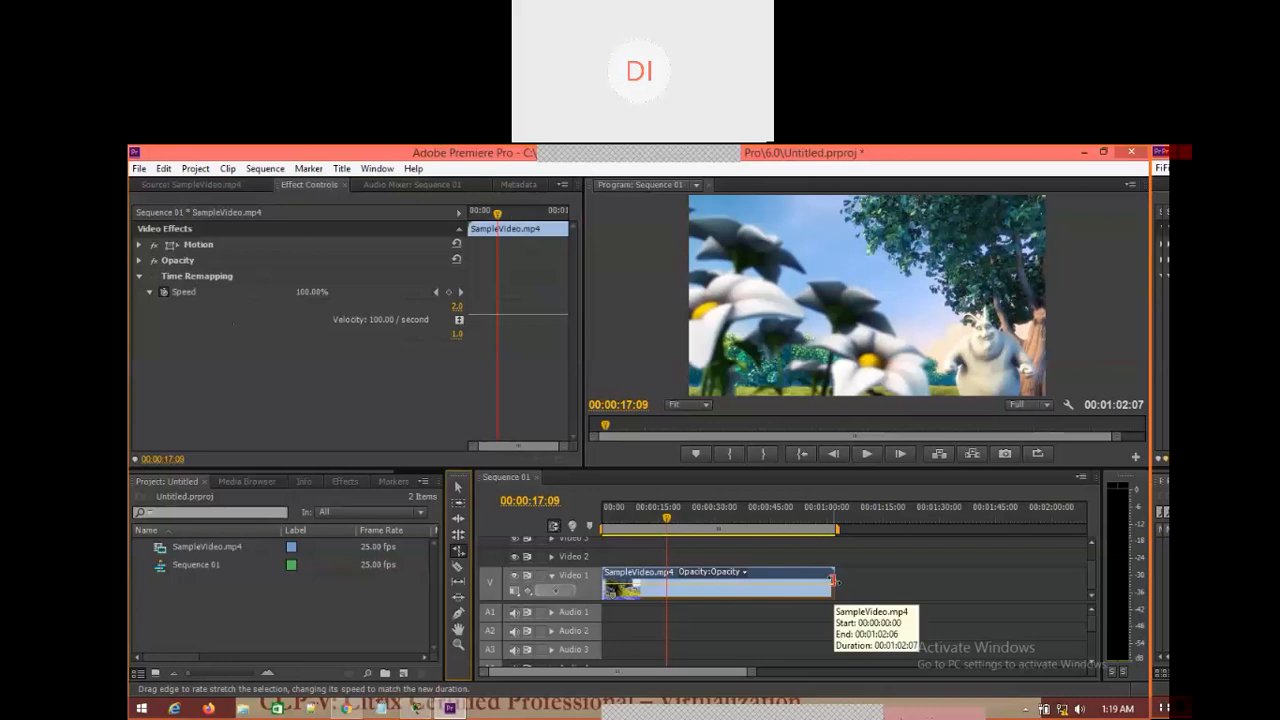
drag(832, 580, 685, 591)
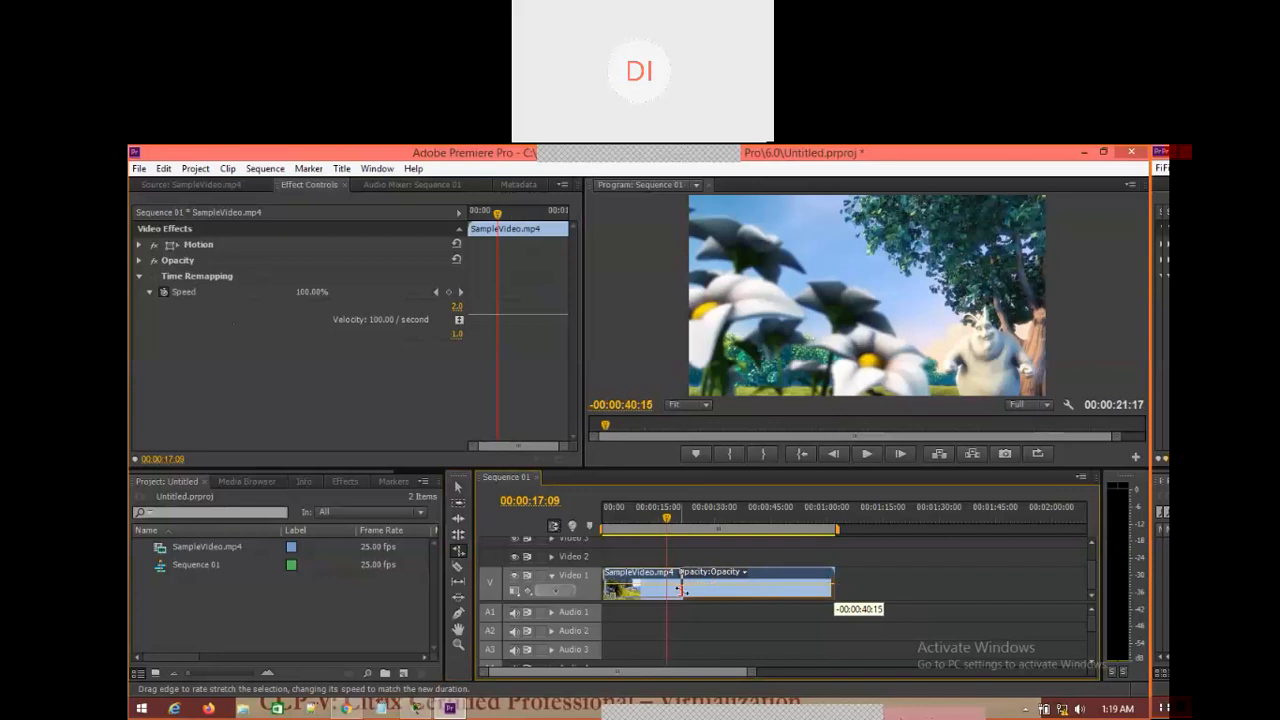
drag(683, 591, 681, 591)
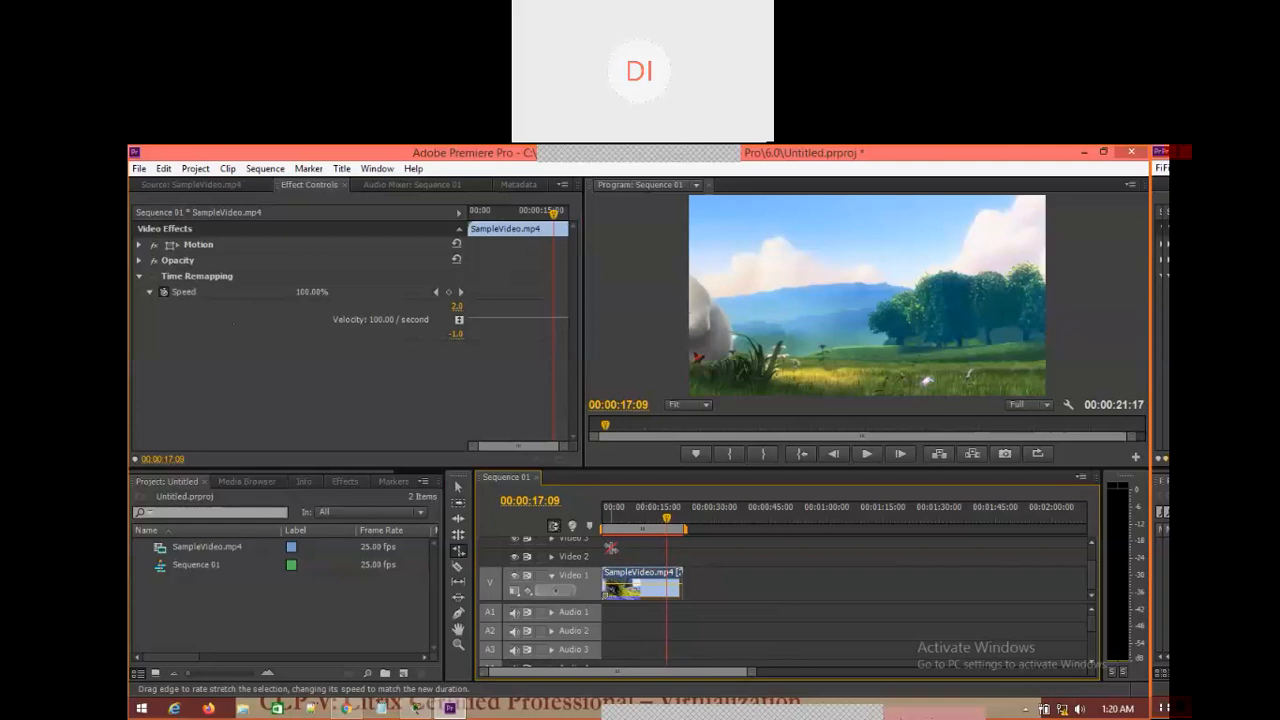
Play the sped-up clip from the sequence start to about 00:00:04:04
drag(665, 515, 593, 545)
click(865, 455)
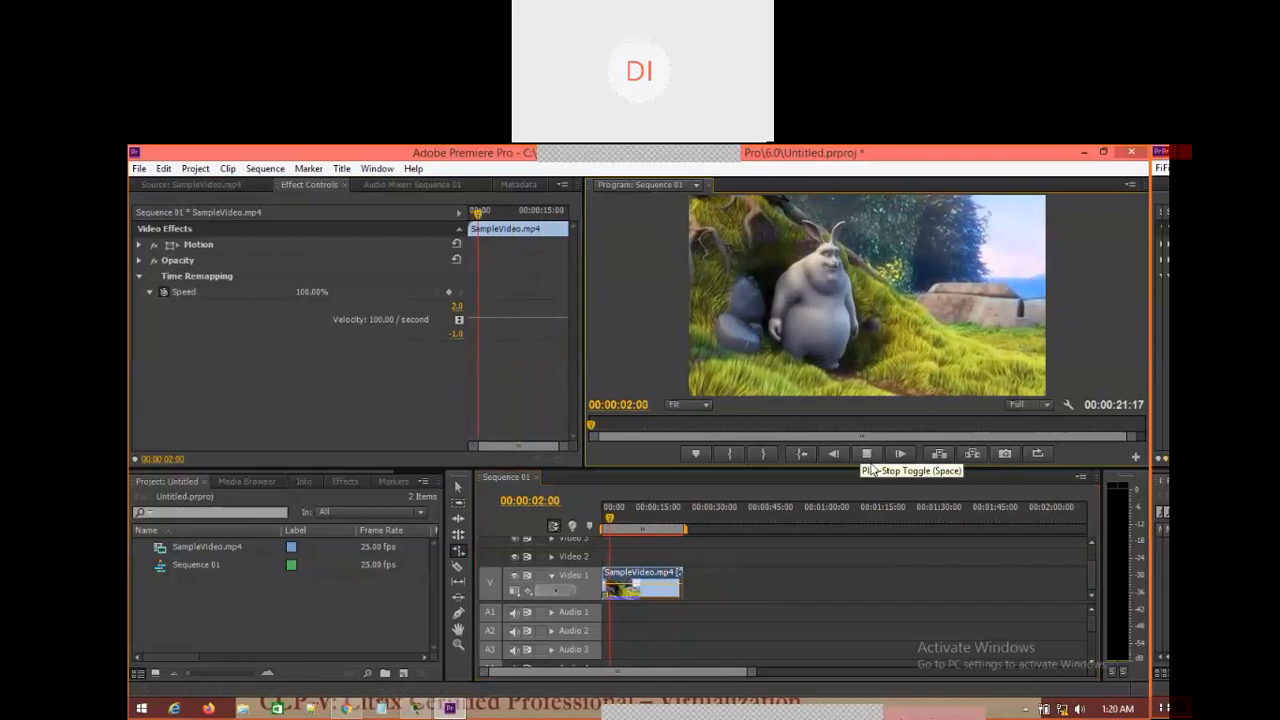
click(867, 455)
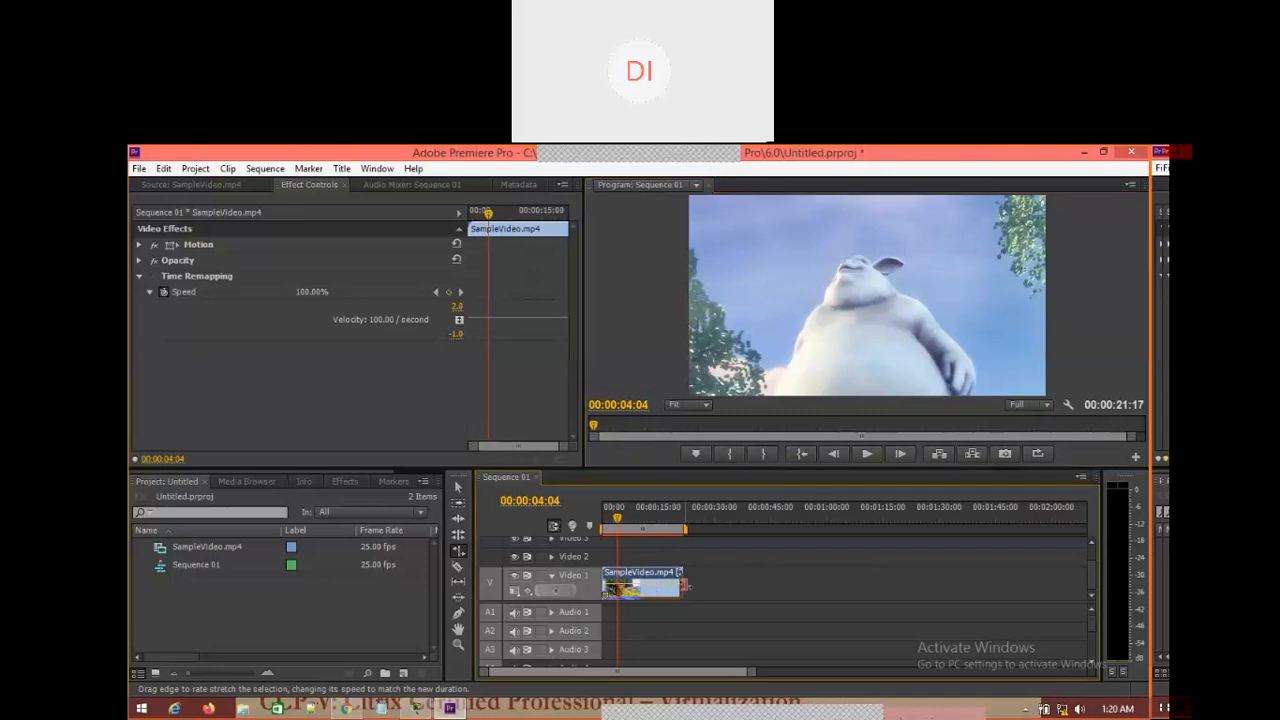
Rate-stretch the clip out to a duration of 00:03:48:22 and play the slow motion up to 00:00:12:00
click(712, 584)
drag(686, 580, 1128, 596)
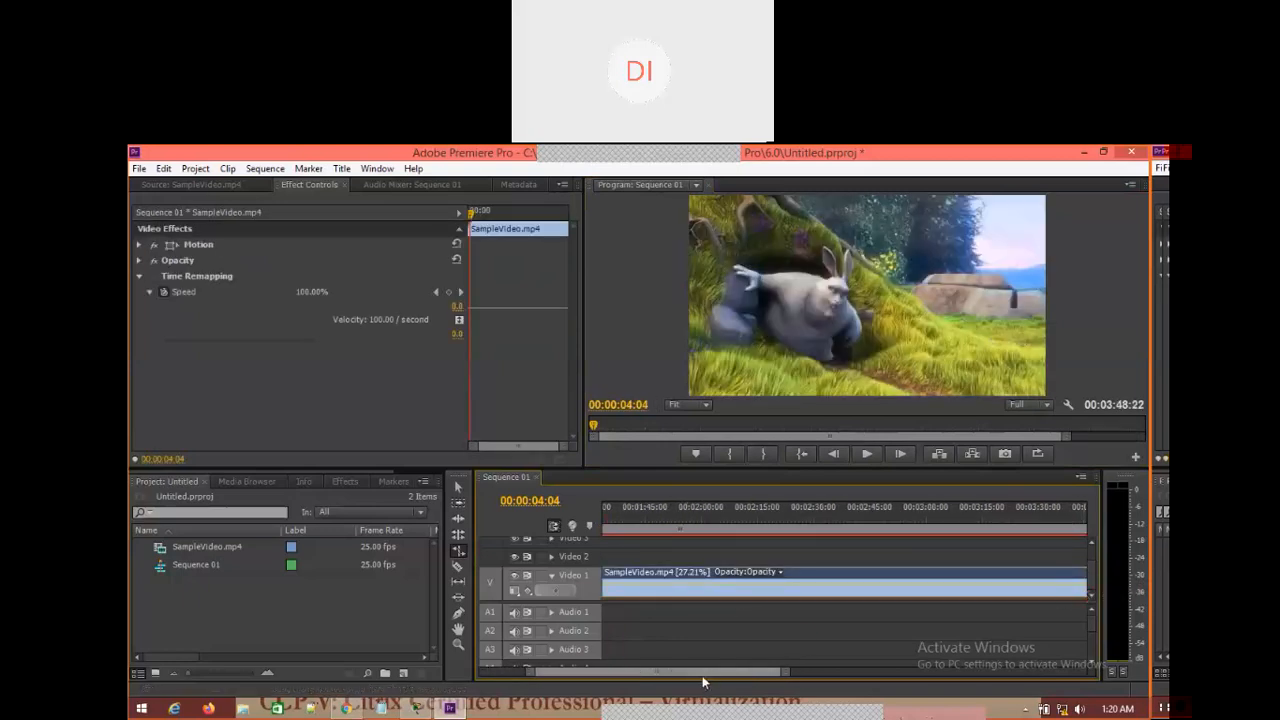
scroll(702, 675, up, 5)
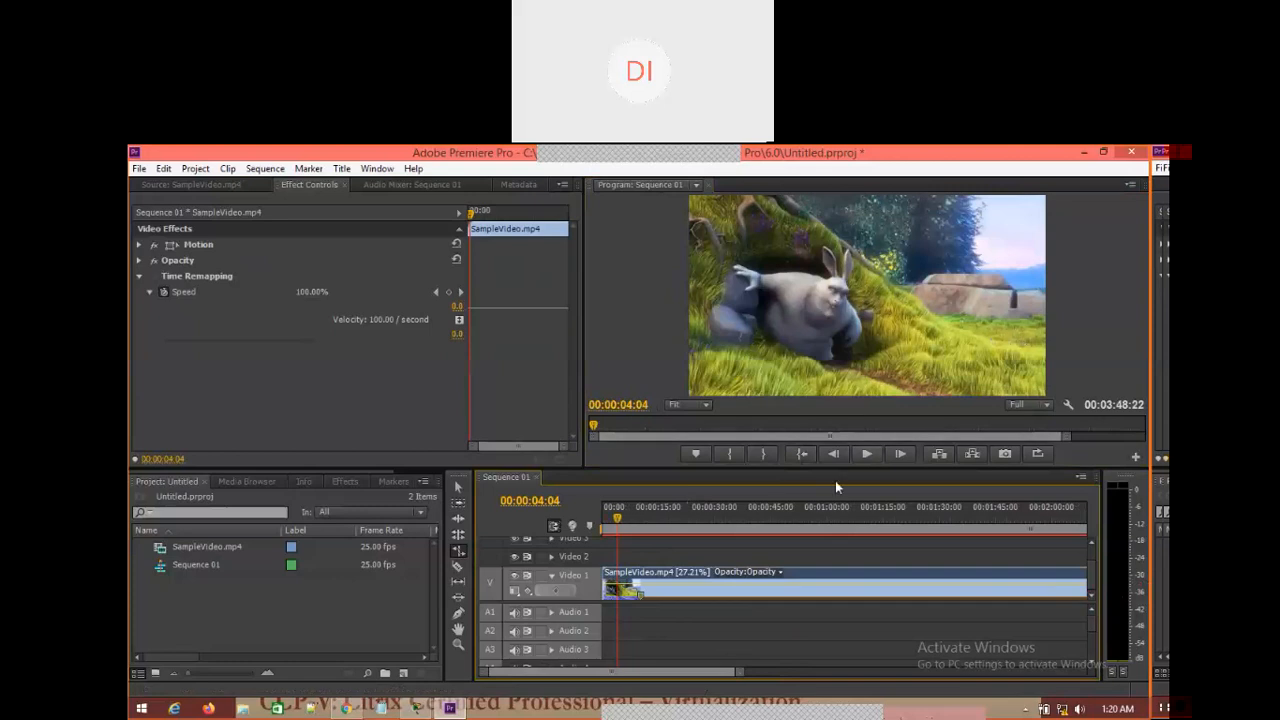
click(869, 454)
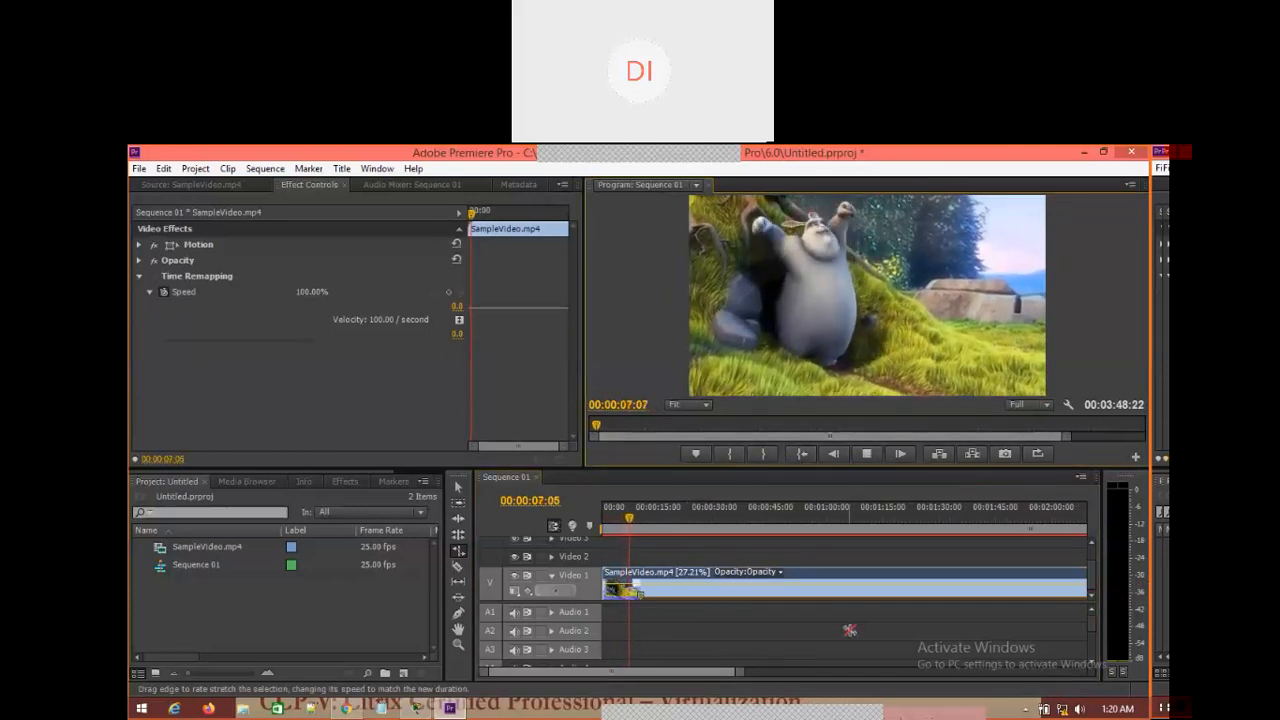
click(867, 455)
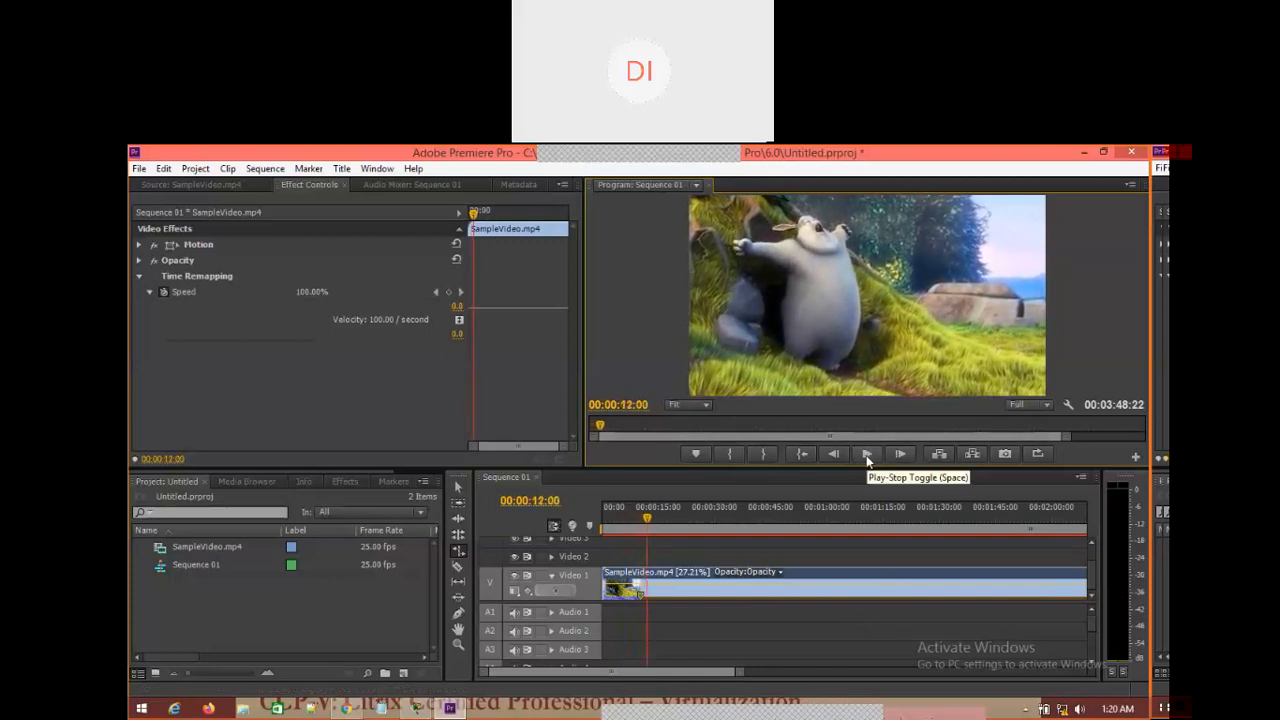
Undo both rate stretches of SampleVideo.mp4 and move the playhead to 00:00:08:20
drag(1086, 583, 680, 583)
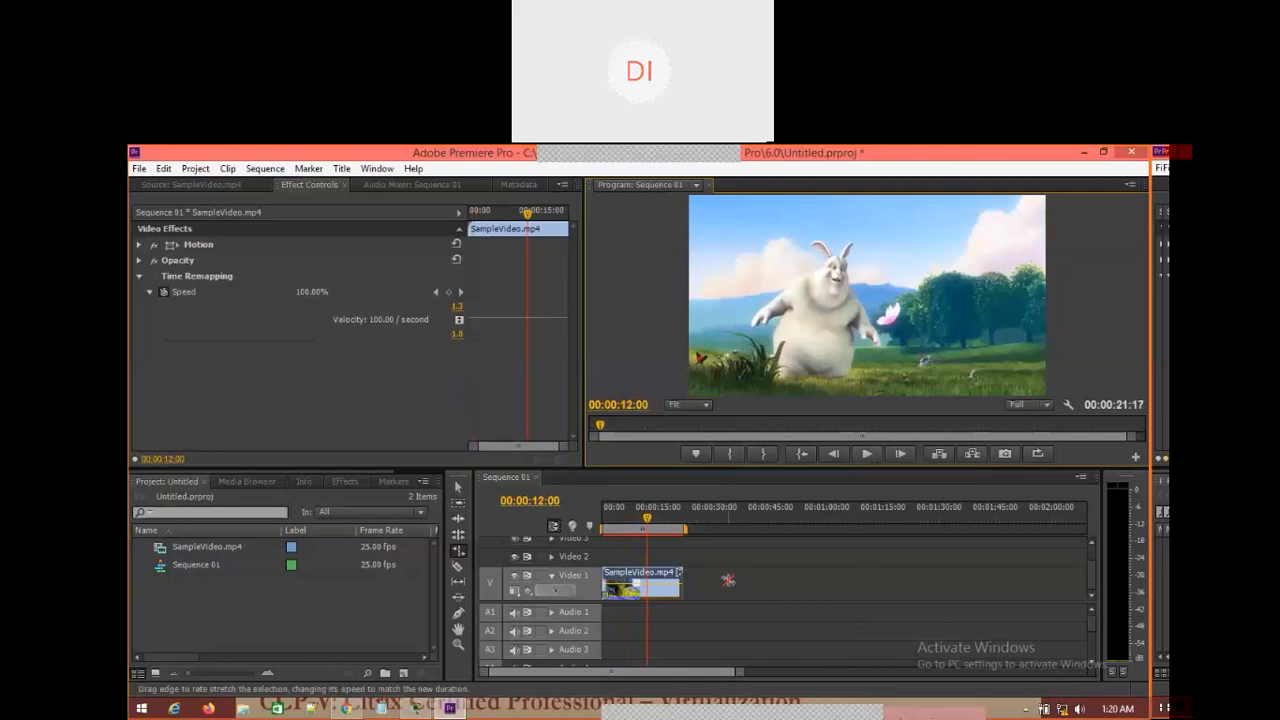
key(ctrl+z)
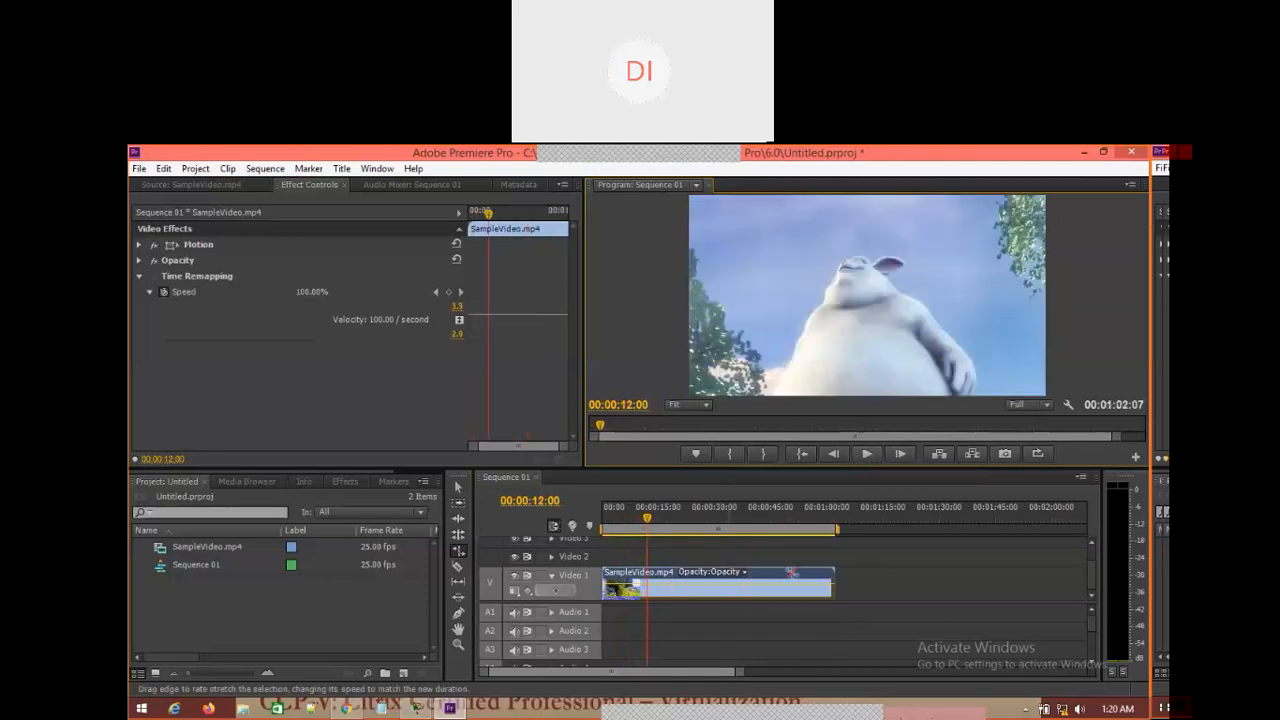
click(646, 521)
drag(648, 527, 641, 553)
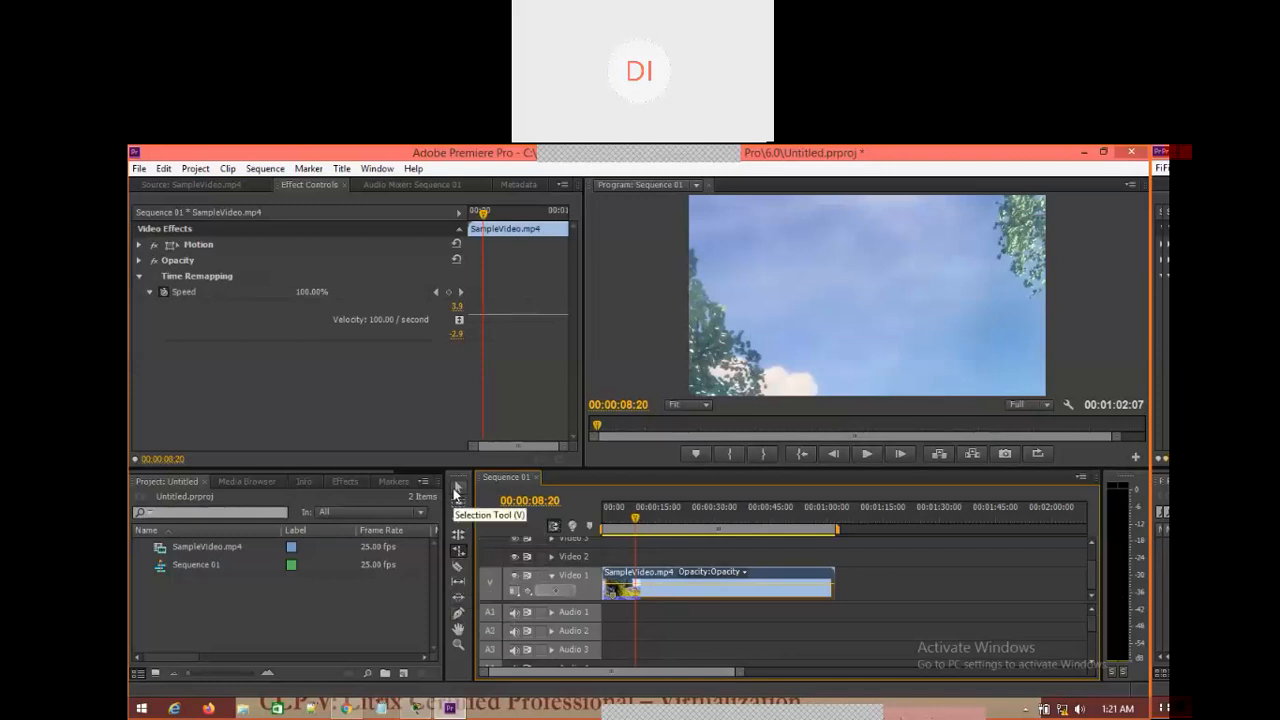
Activate the Selection Tool and increase the height of the Video 1 track
click(459, 615)
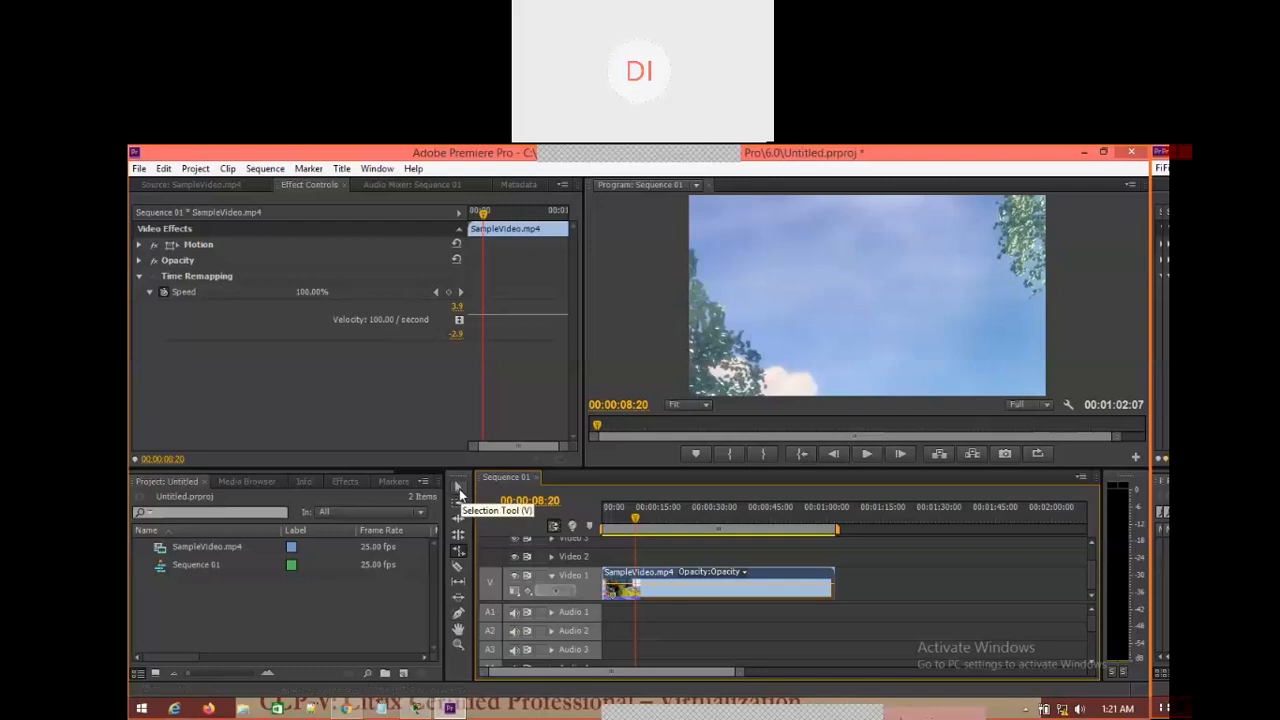
click(460, 490)
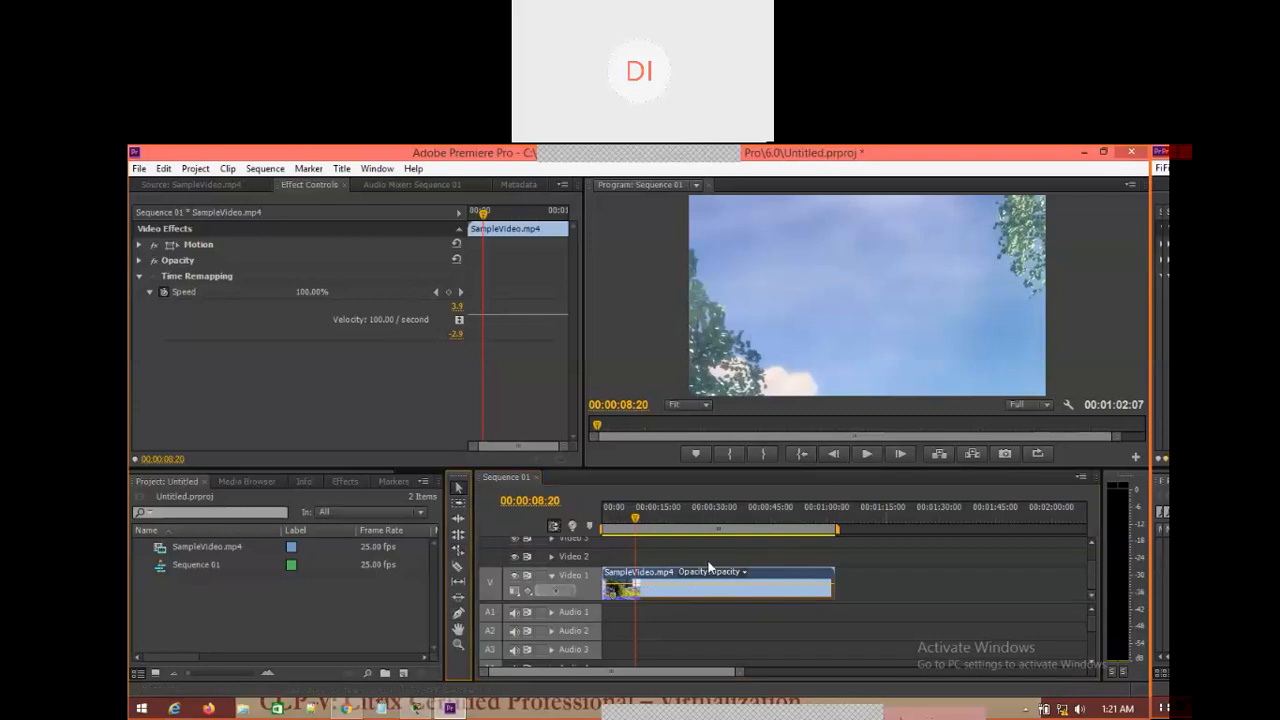
click(1093, 601)
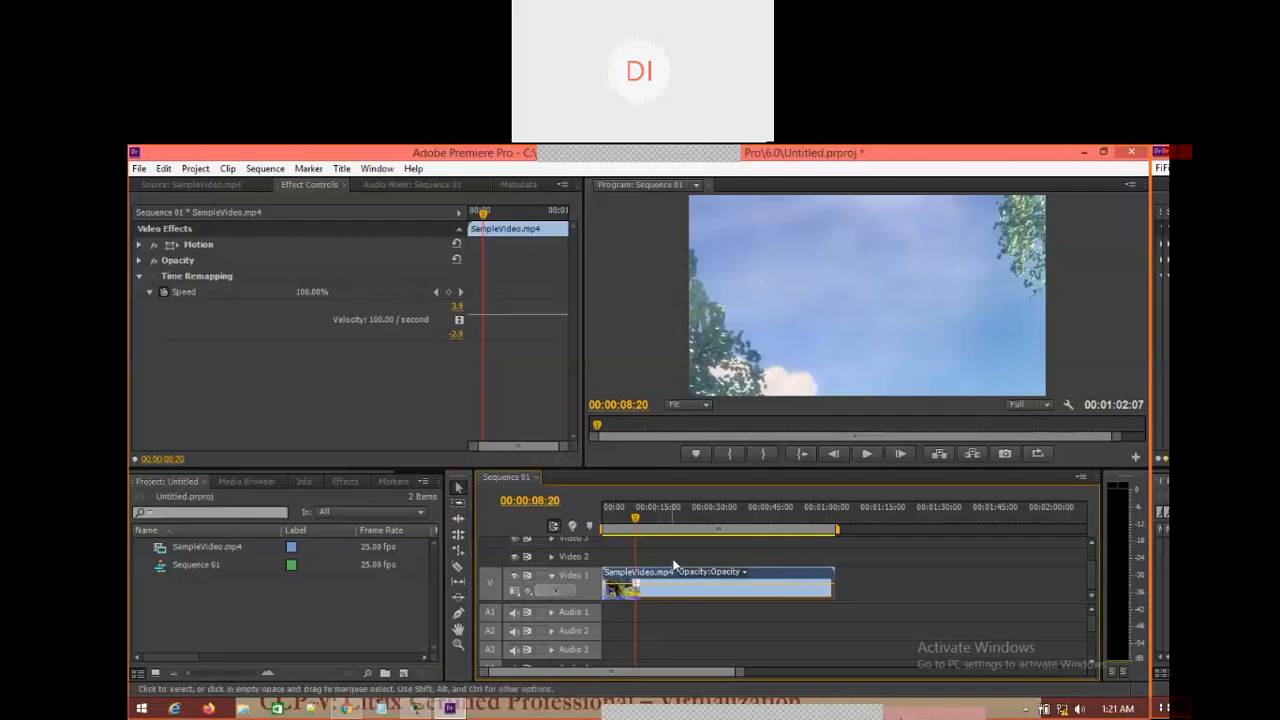
drag(516, 567, 516, 540)
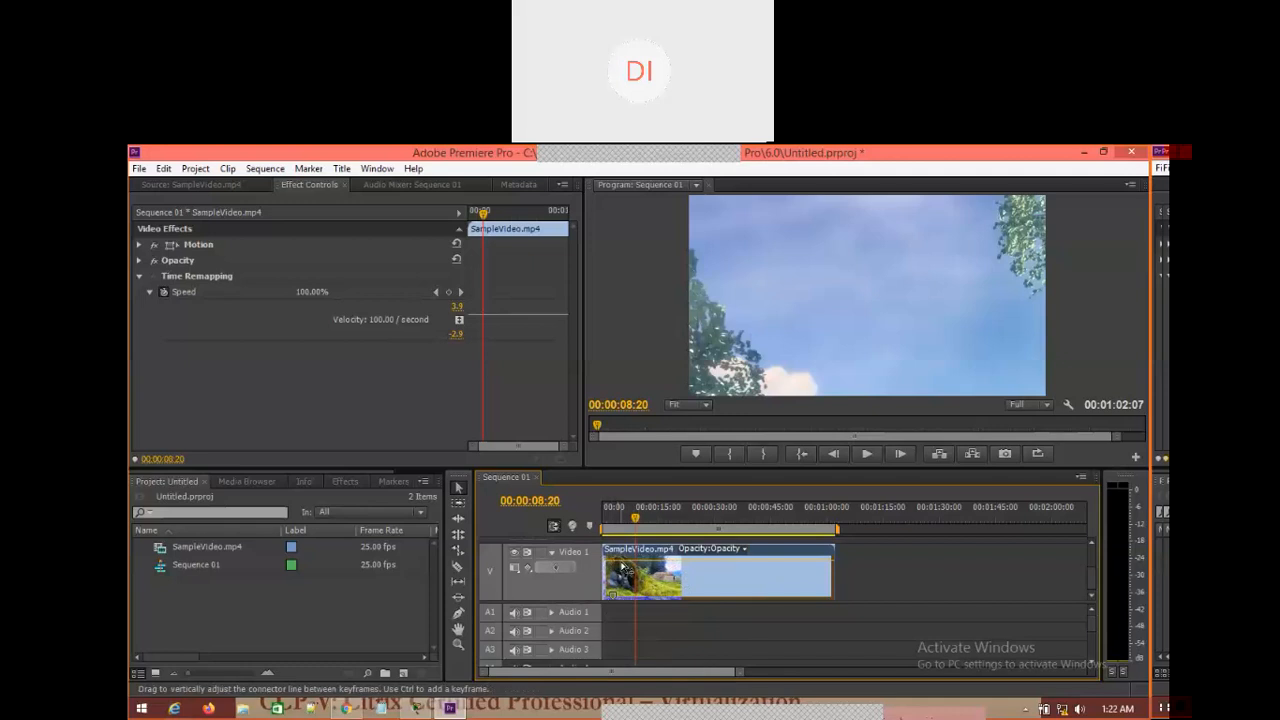
Lower the clip's opacity line to 0%, then restore it to 100% with the Opacity effect settings expanded
drag(622, 568, 622, 594)
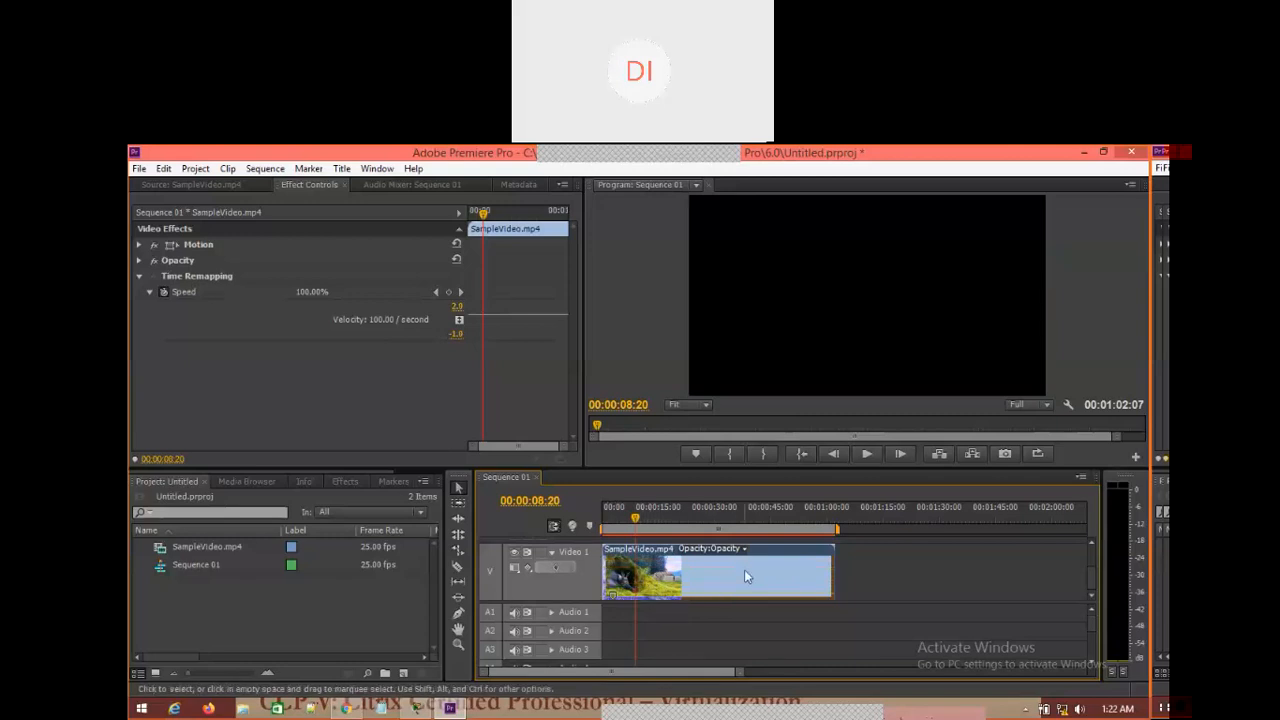
click(140, 261)
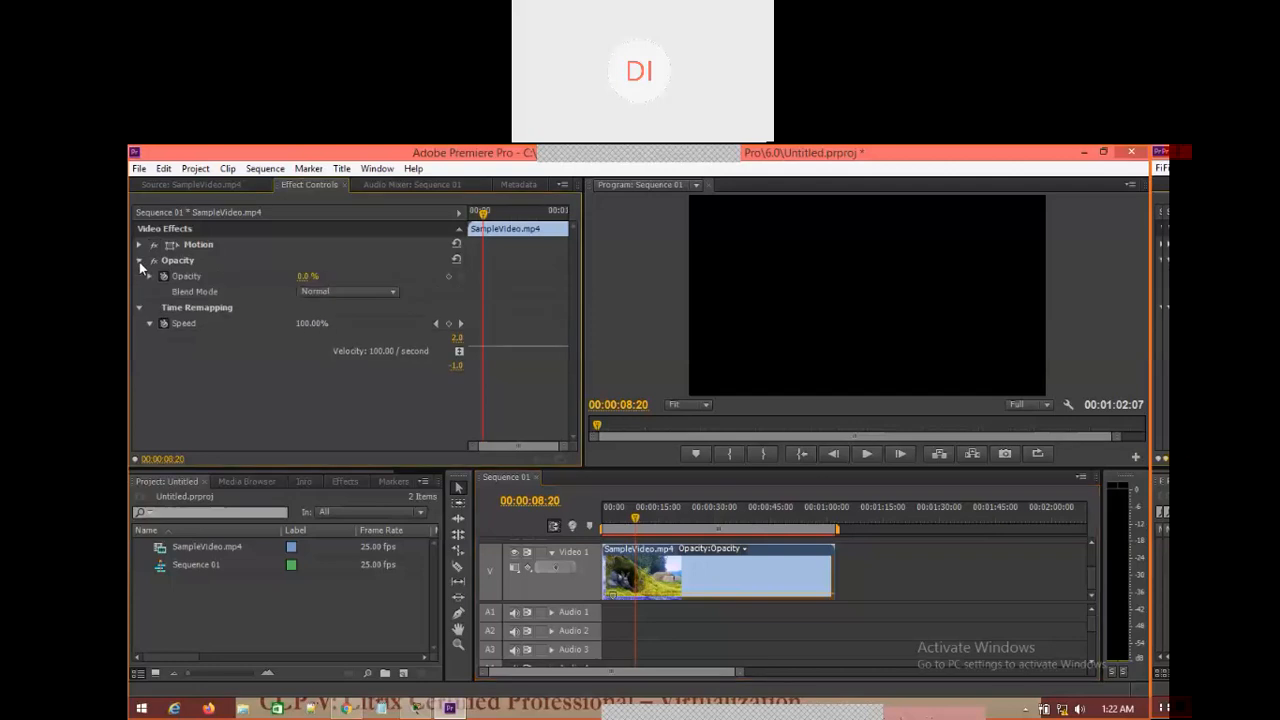
click(309, 277)
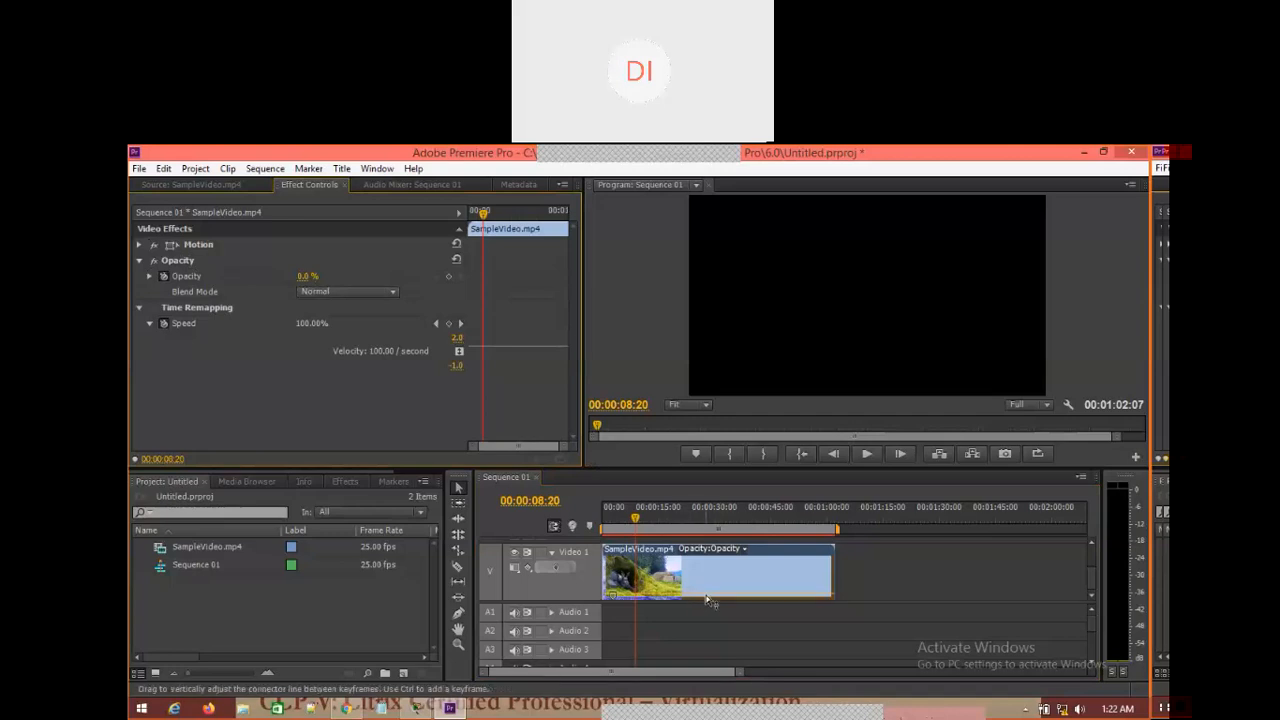
drag(706, 595, 703, 557)
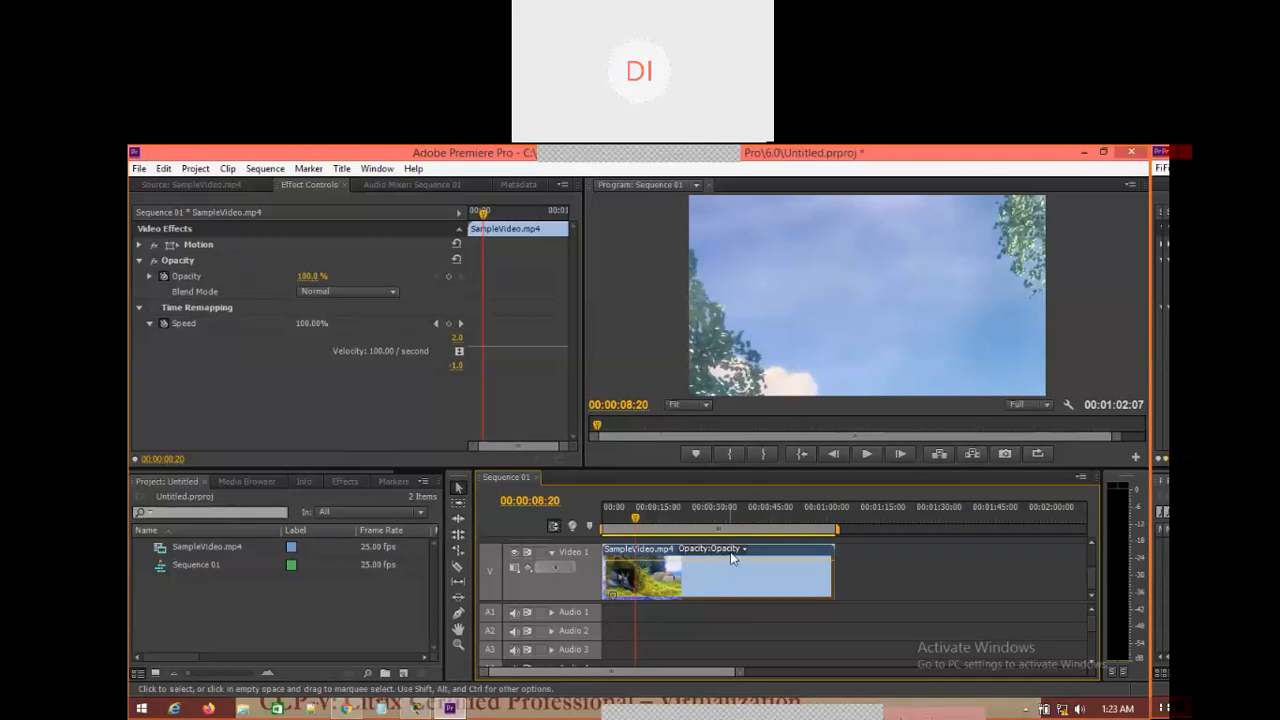
Lower the clip's opacity line to 45.5% and return it to 100%
click(677, 561)
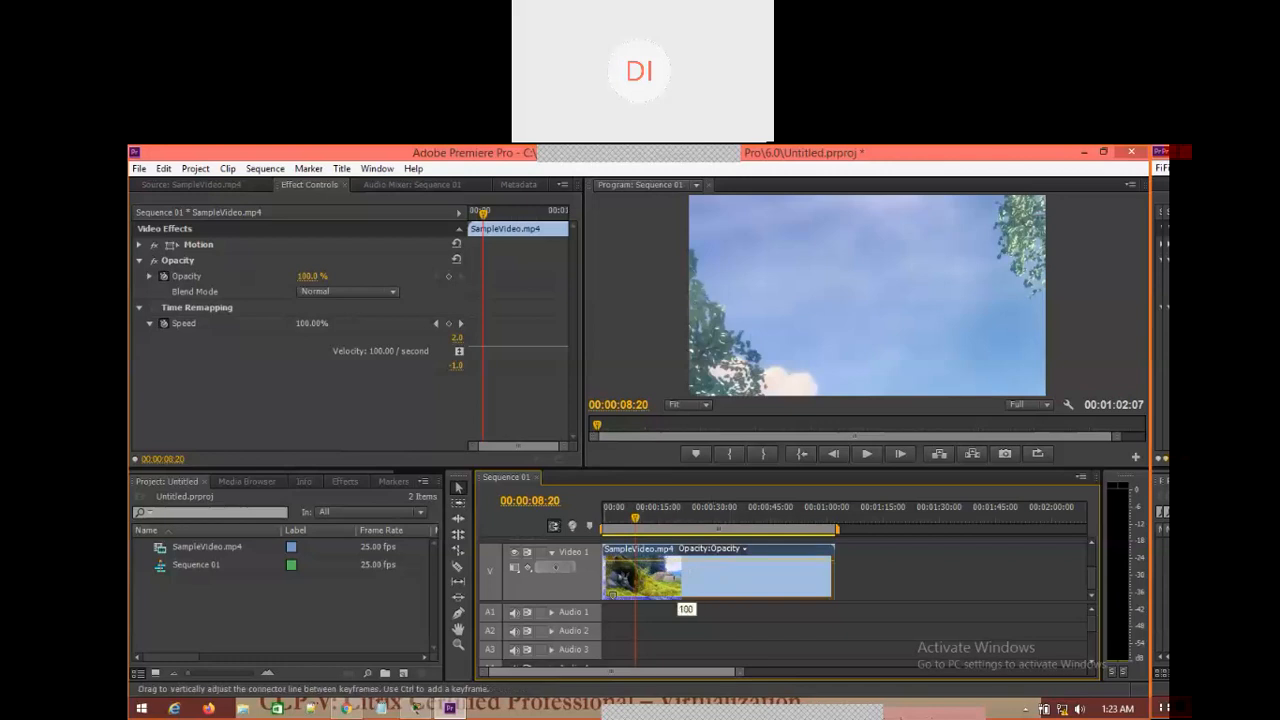
drag(677, 561, 677, 578)
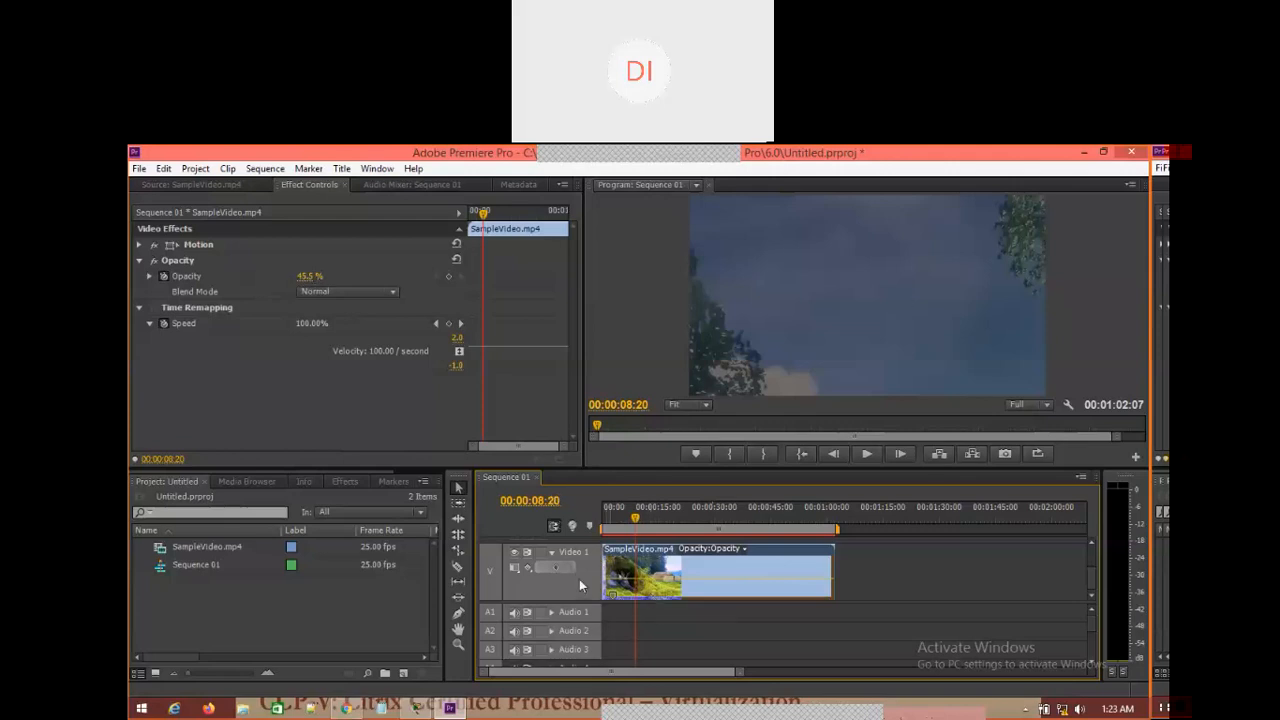
mouse_move(647, 586)
mouse_down()
mouse_move(650, 604)
mouse_move(645, 590)
mouse_up()
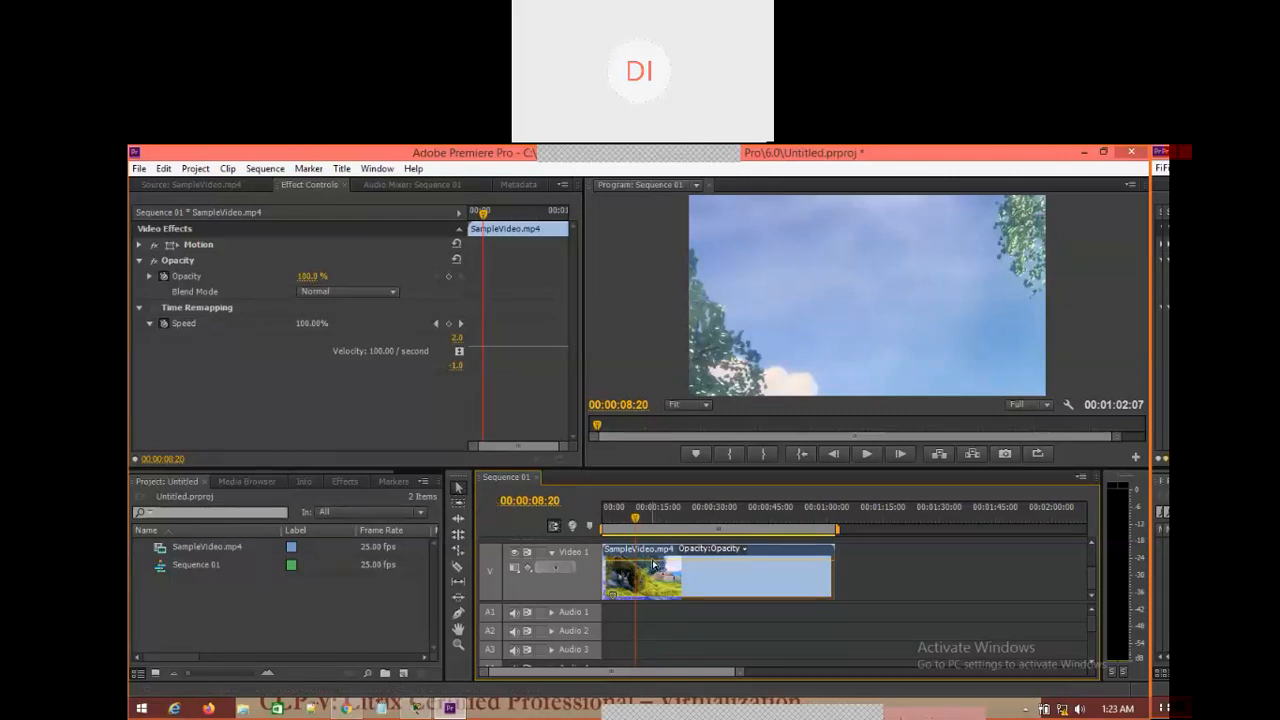
mouse_move(654, 567)
mouse_down()
mouse_move(654, 588)
mouse_move(654, 560)
mouse_up()
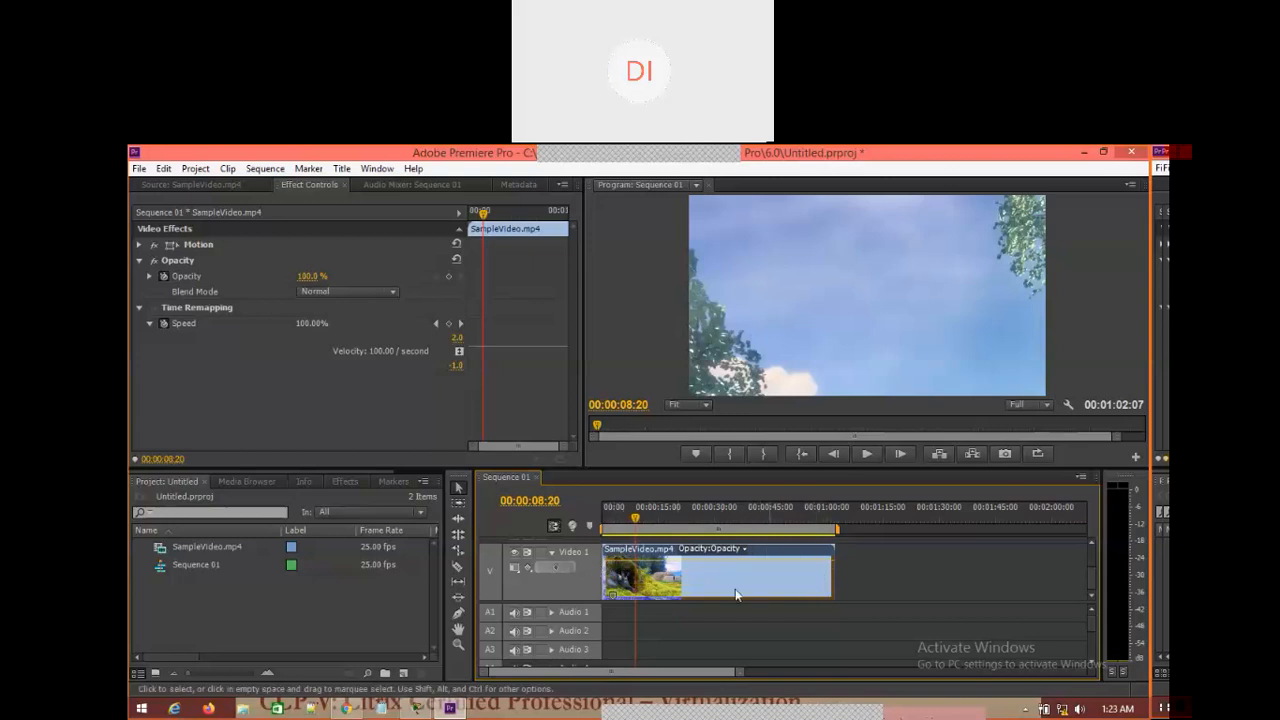
mouse_move(660, 566)
mouse_down()
mouse_move(660, 588)
mouse_move(656, 562)
mouse_up()
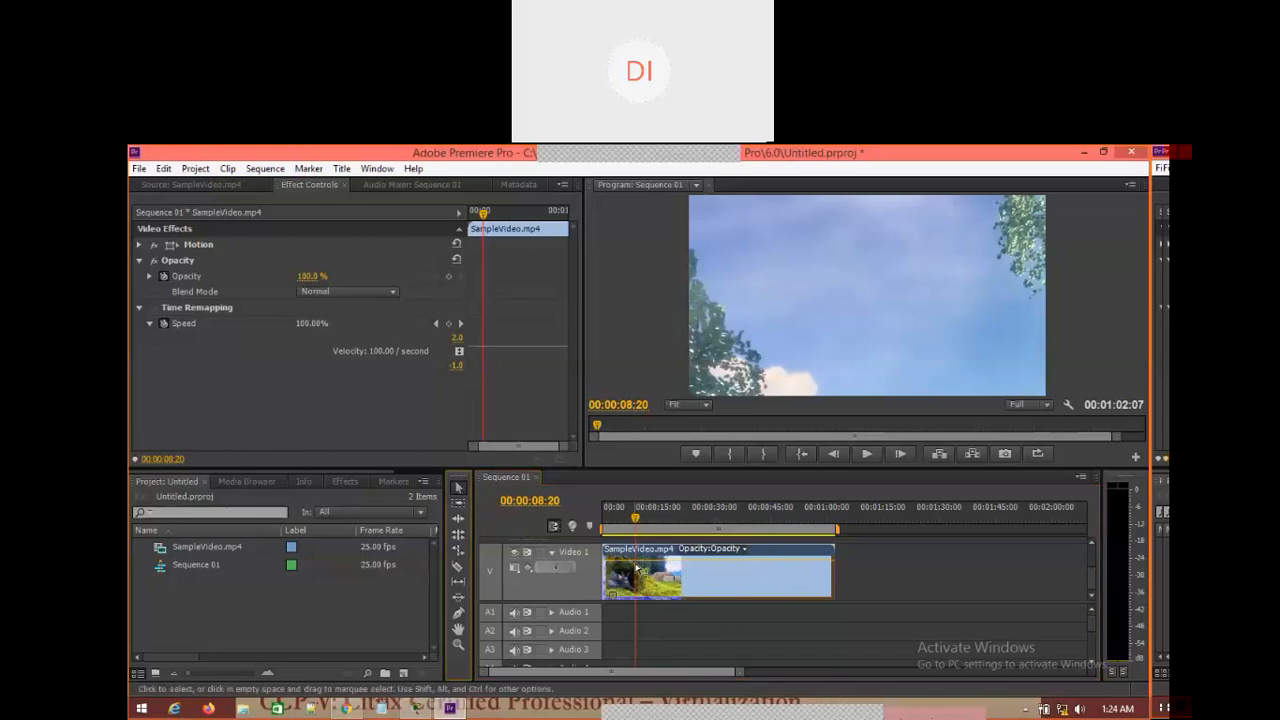
Check the clip at 0% opacity, then return the playhead to the sequence start and restore the opacity to 100%
drag(636, 566, 638, 615)
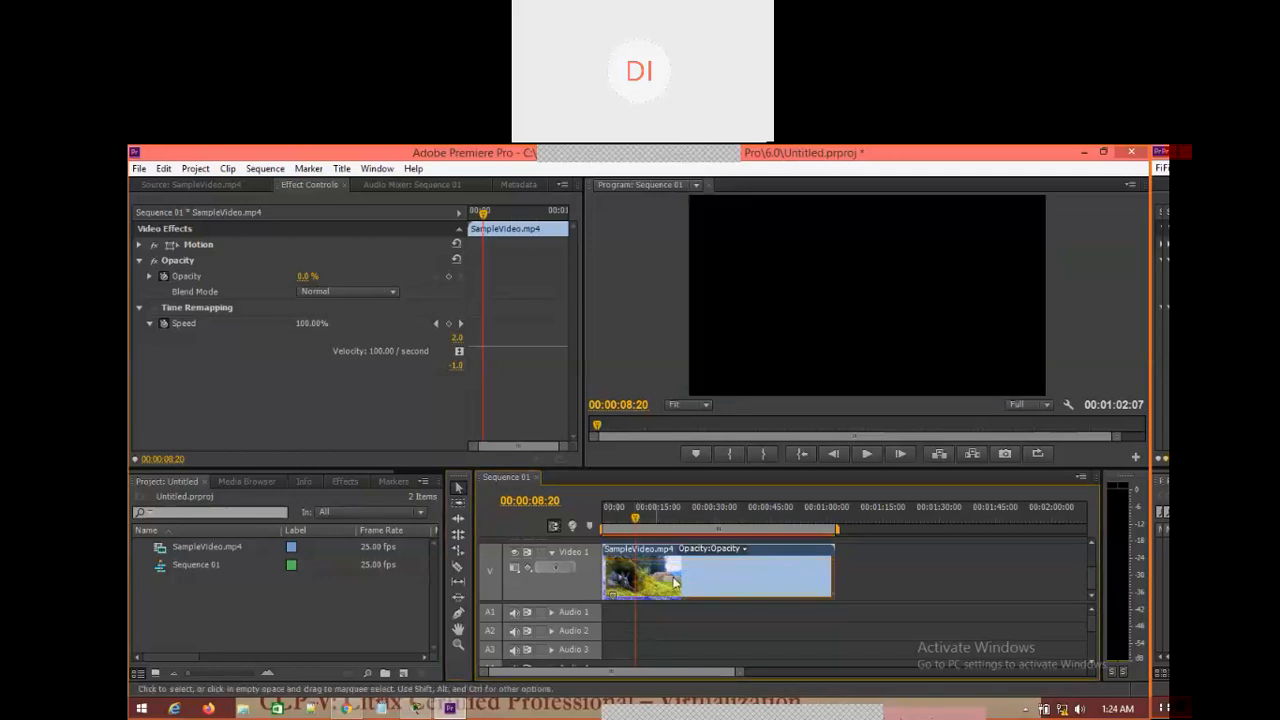
drag(645, 526, 784, 530)
key(Home)
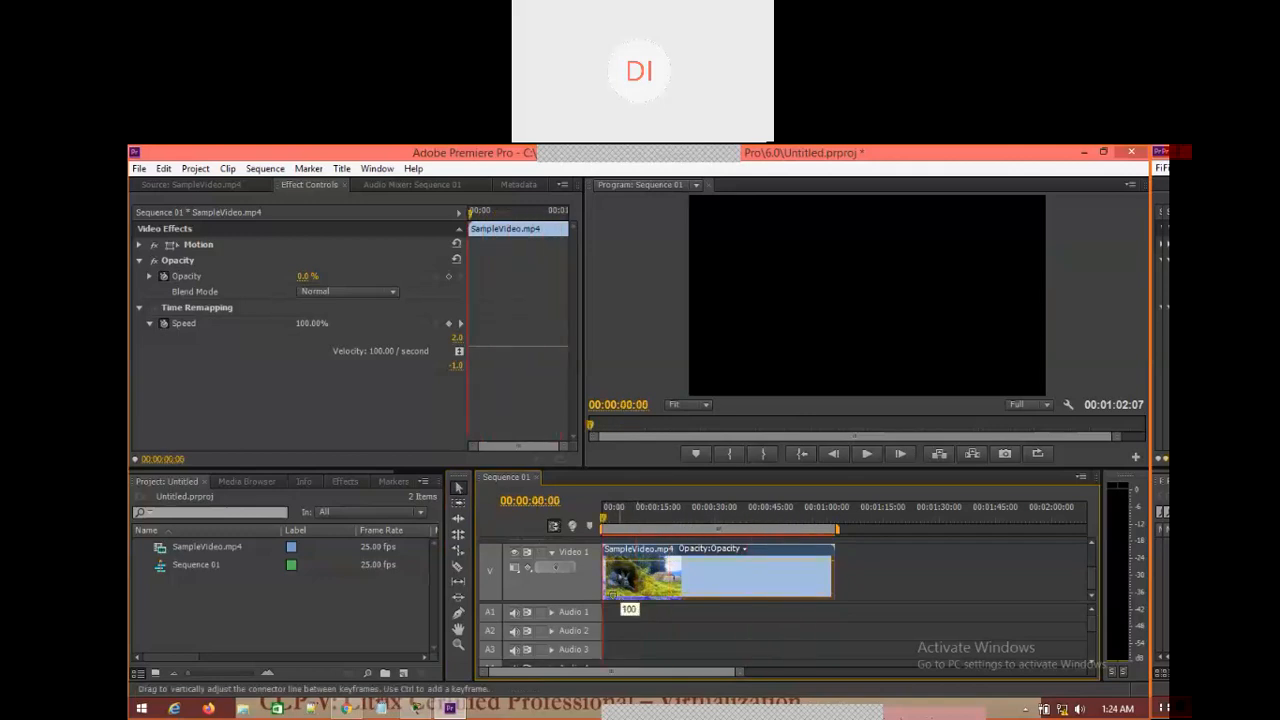
drag(617, 541, 614, 543)
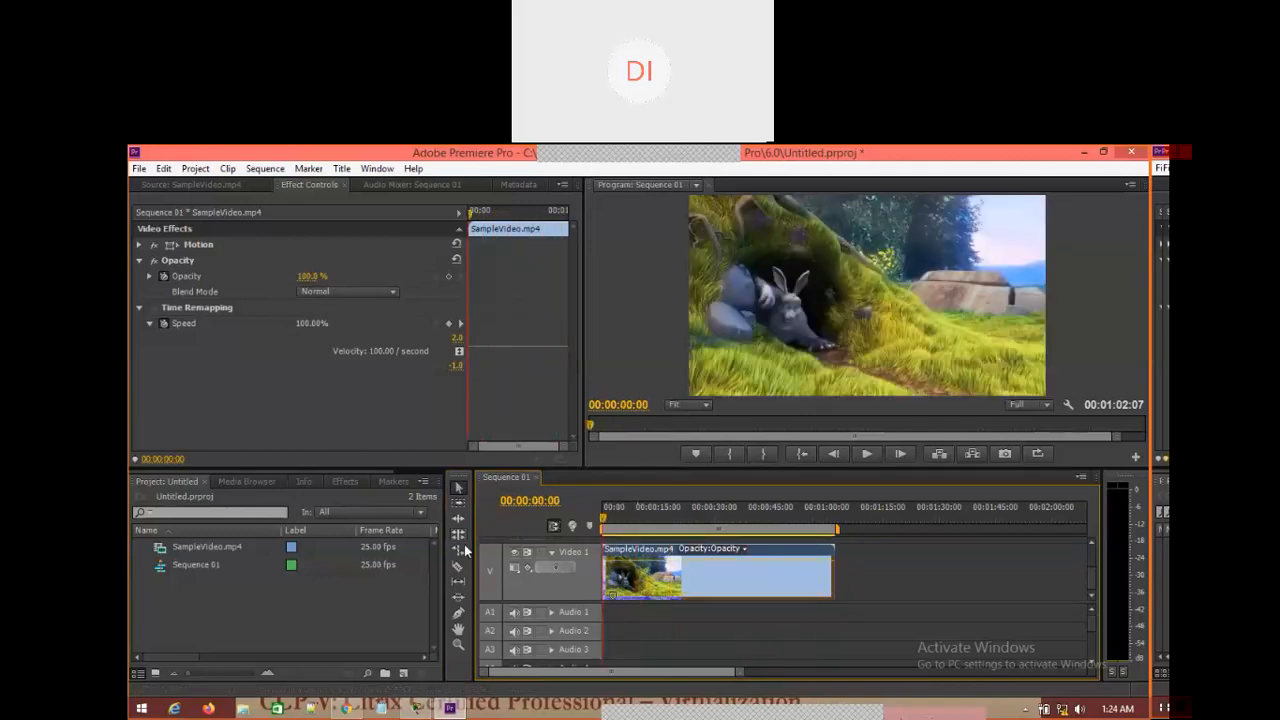
Add an opacity keyframe with the Pen Tool at 00:00:03:19 and 100% on the SampleVideo.mp4 clip
click(457, 617)
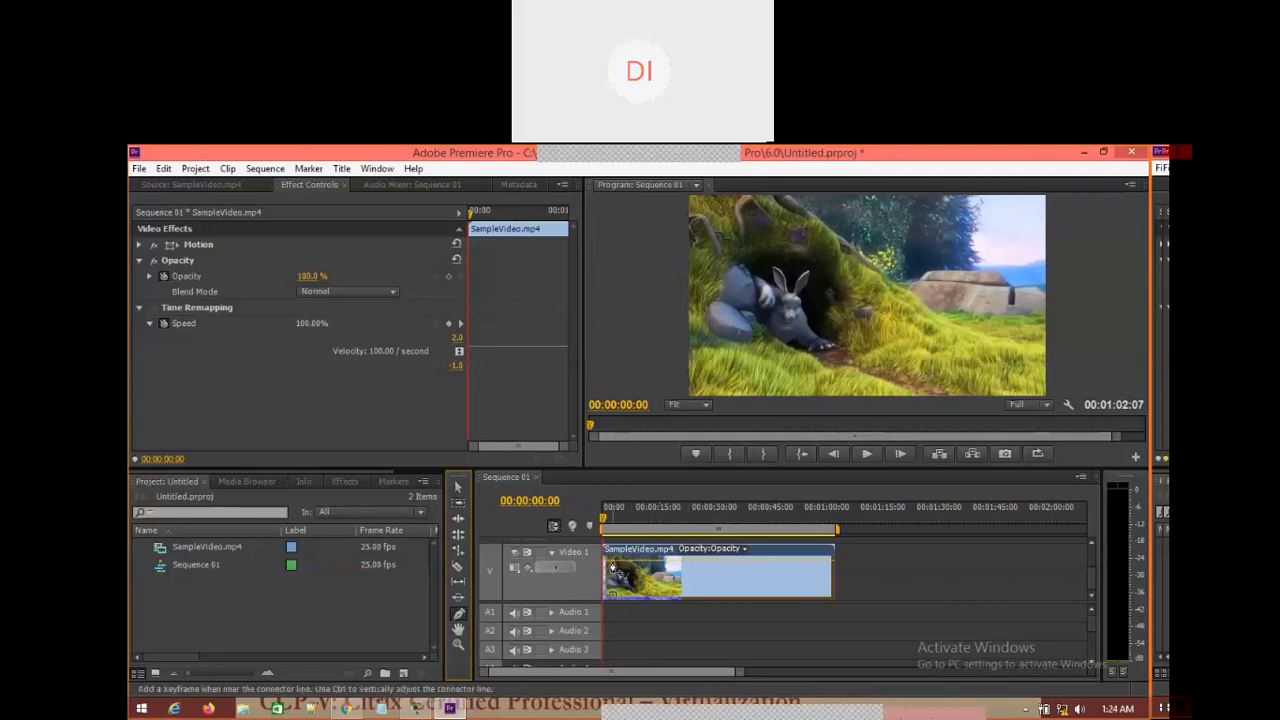
mouse_move(612, 567)
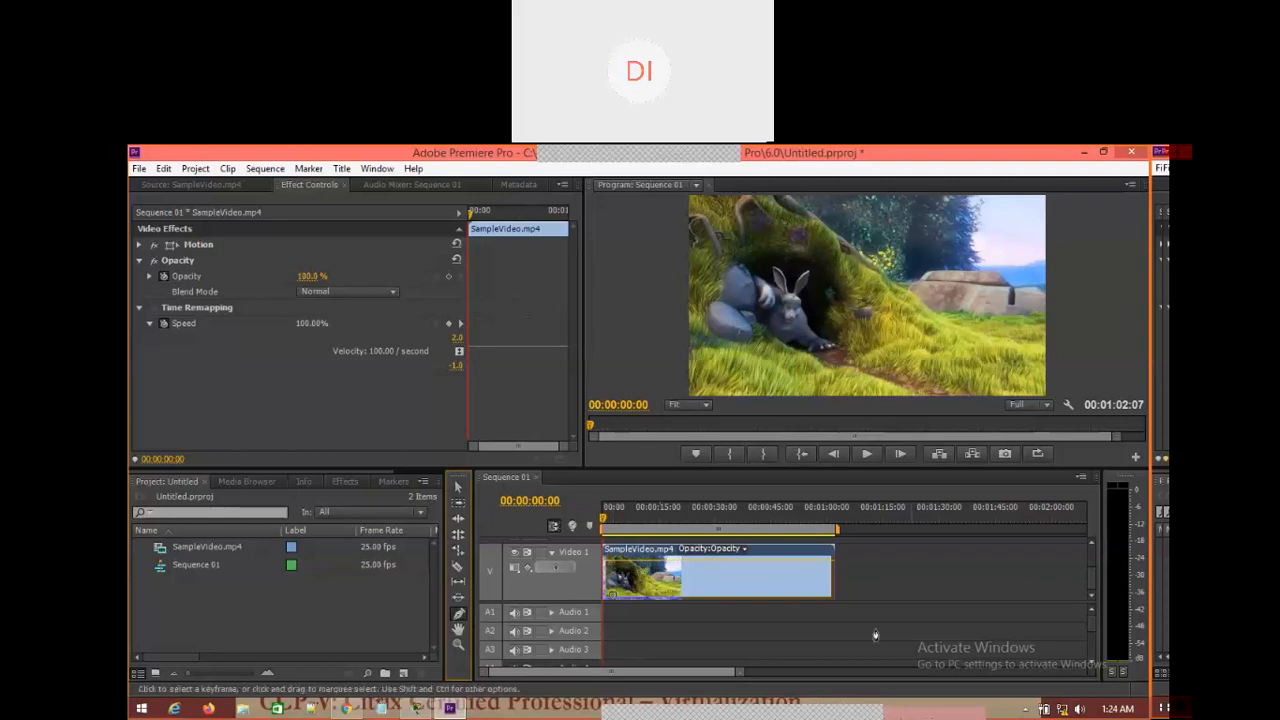
mouse_move(1062, 710)
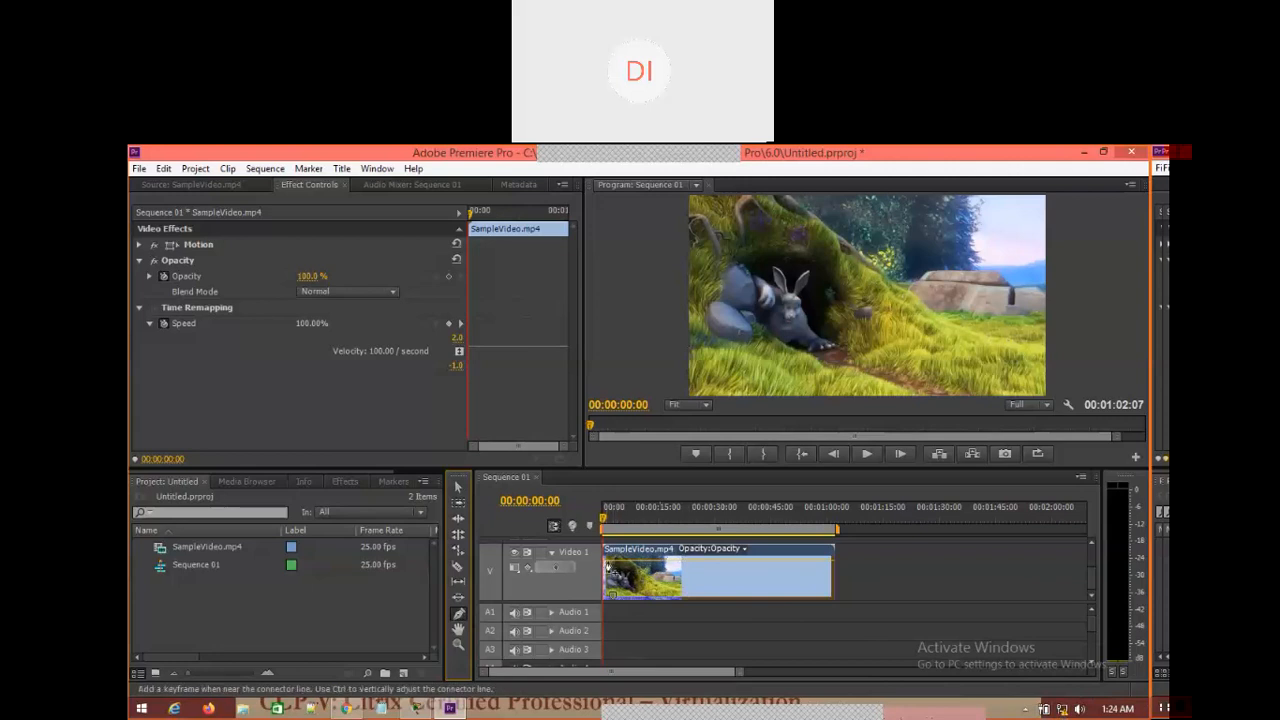
click(616, 569)
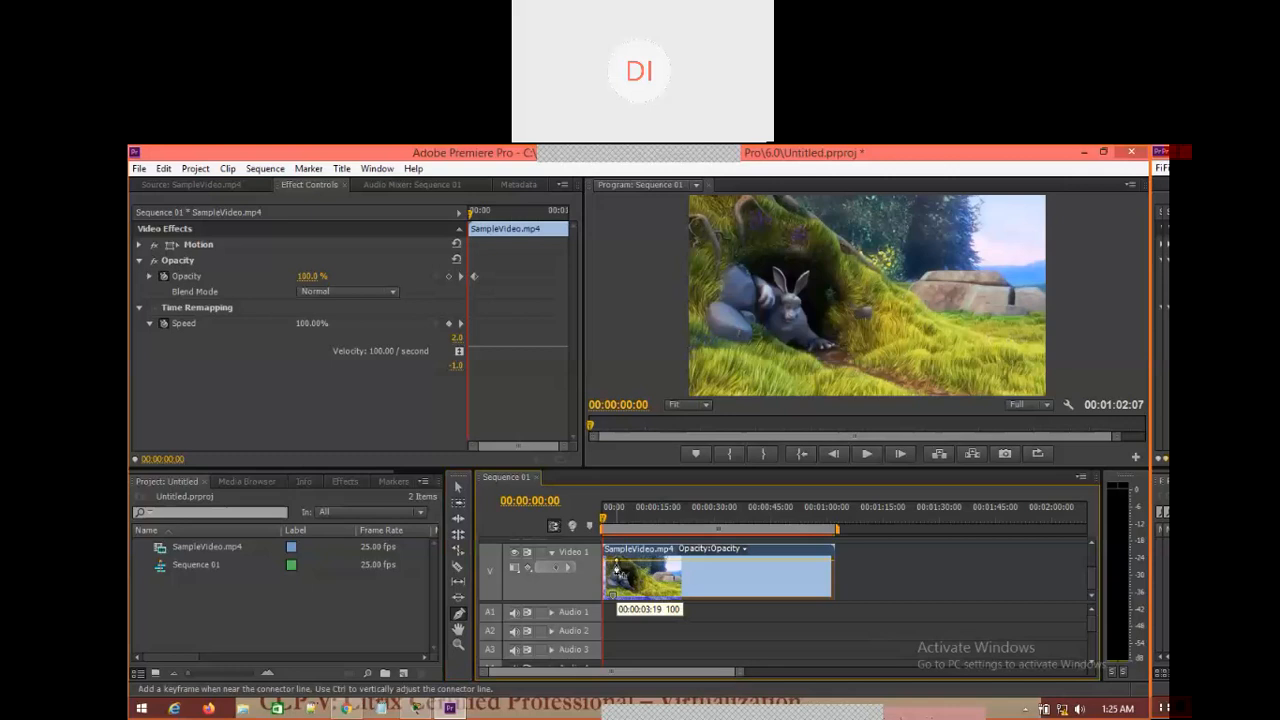
Lower the opacity keyframe at 00:00:03:19 to 9.09%, then add a keyframe at 00:00:07:14 and raise it to 100%
drag(616, 566, 612, 589)
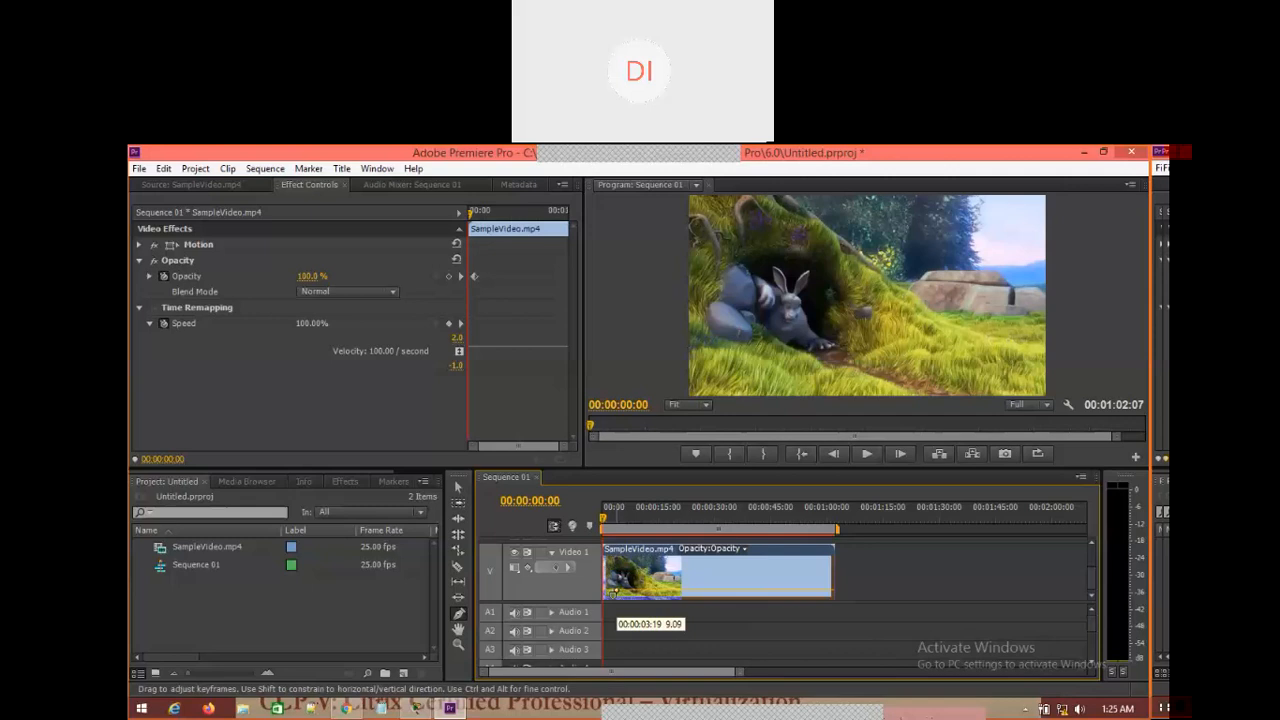
drag(613, 591, 614, 592)
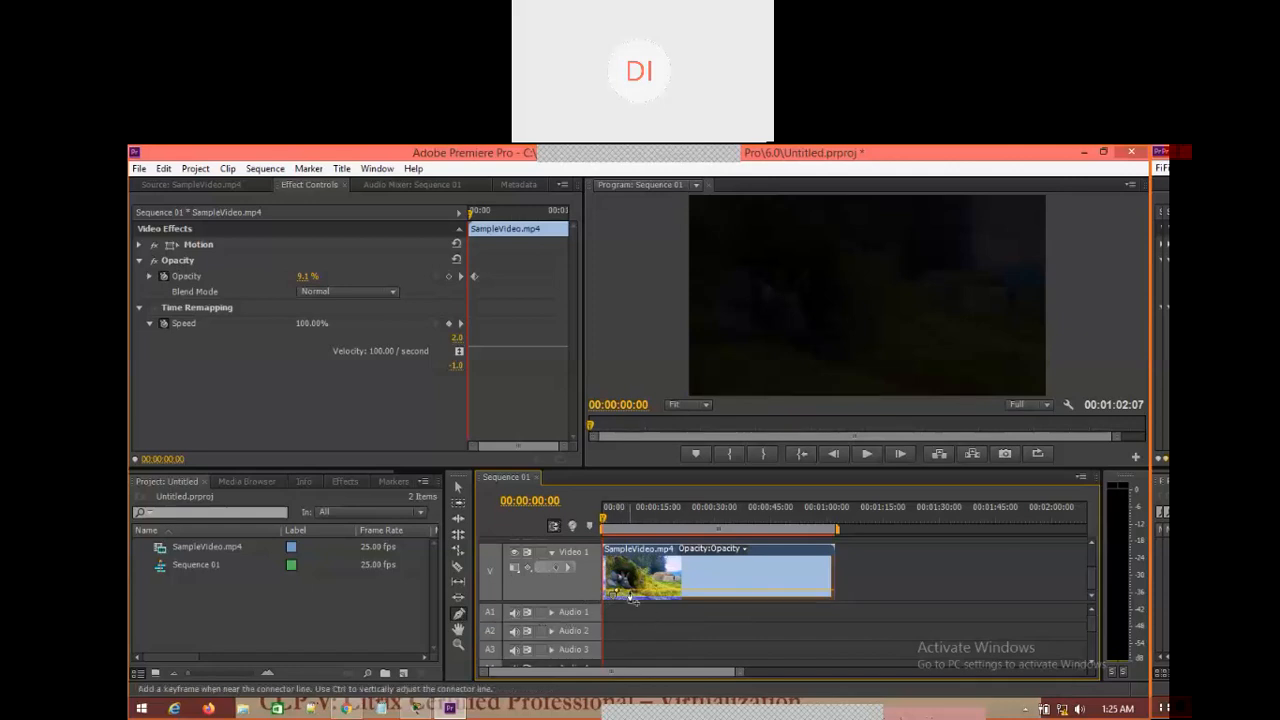
click(630, 596)
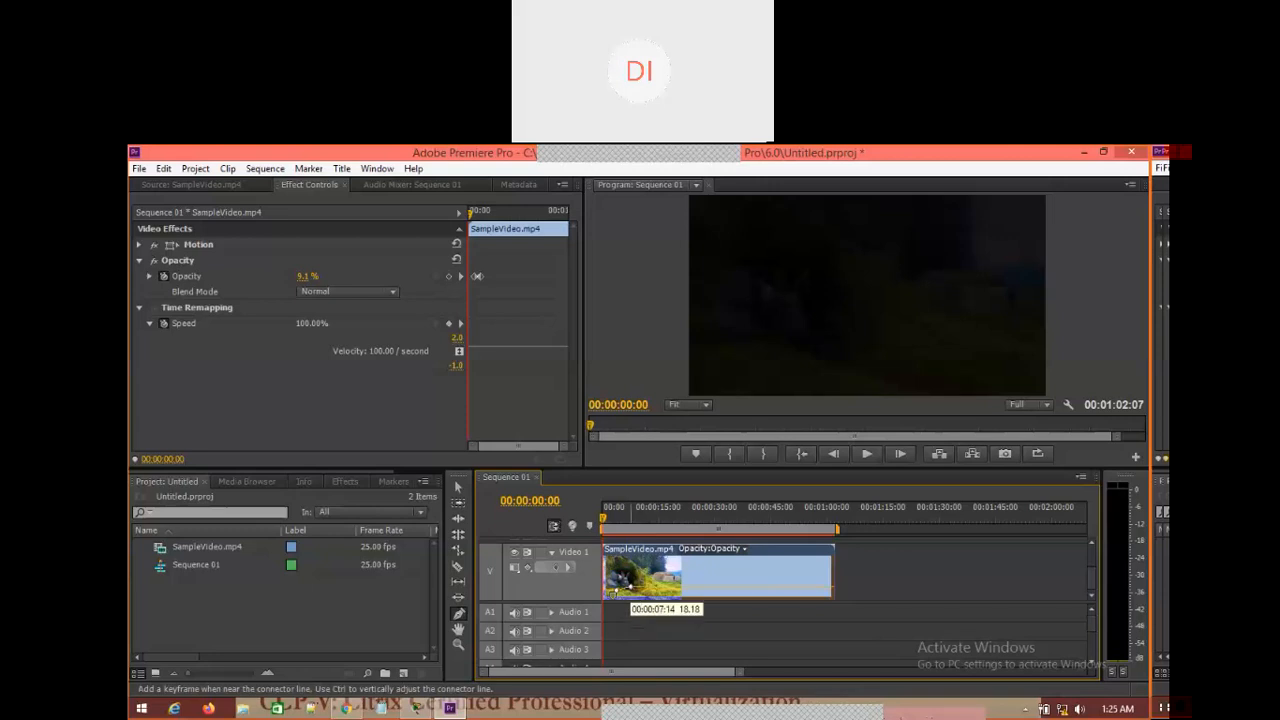
drag(630, 596, 623, 570)
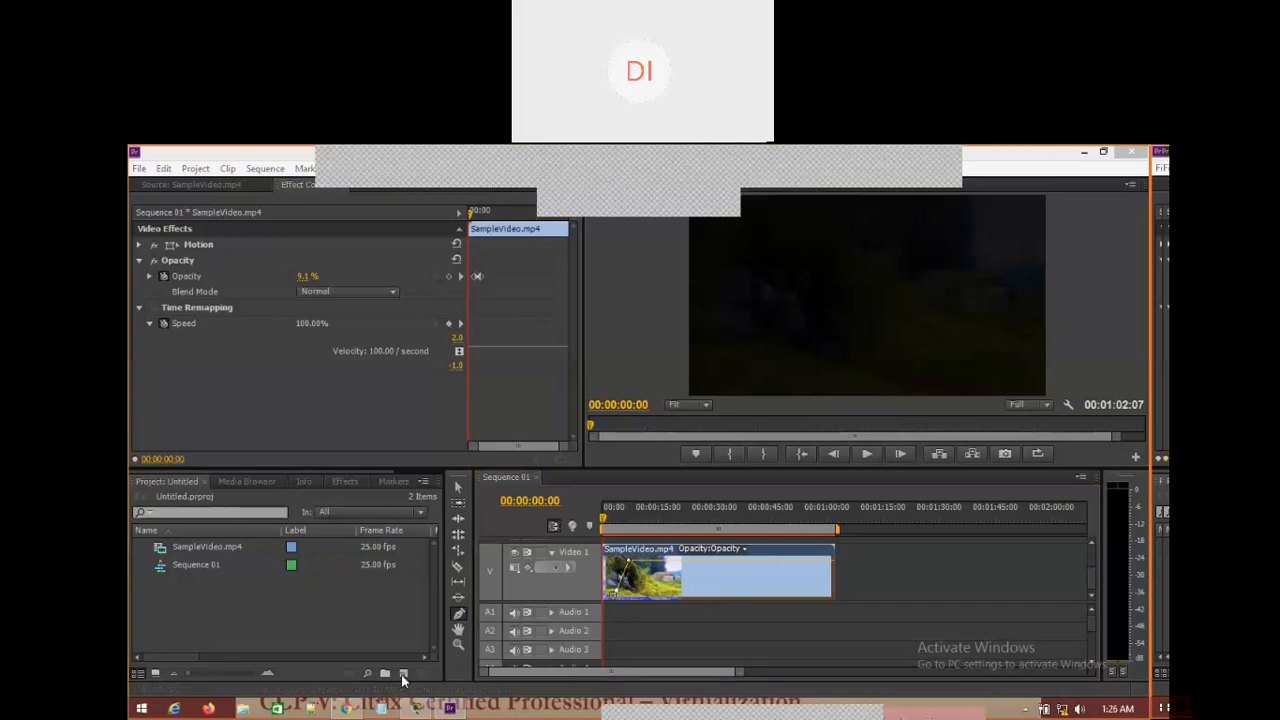
click(345, 708)
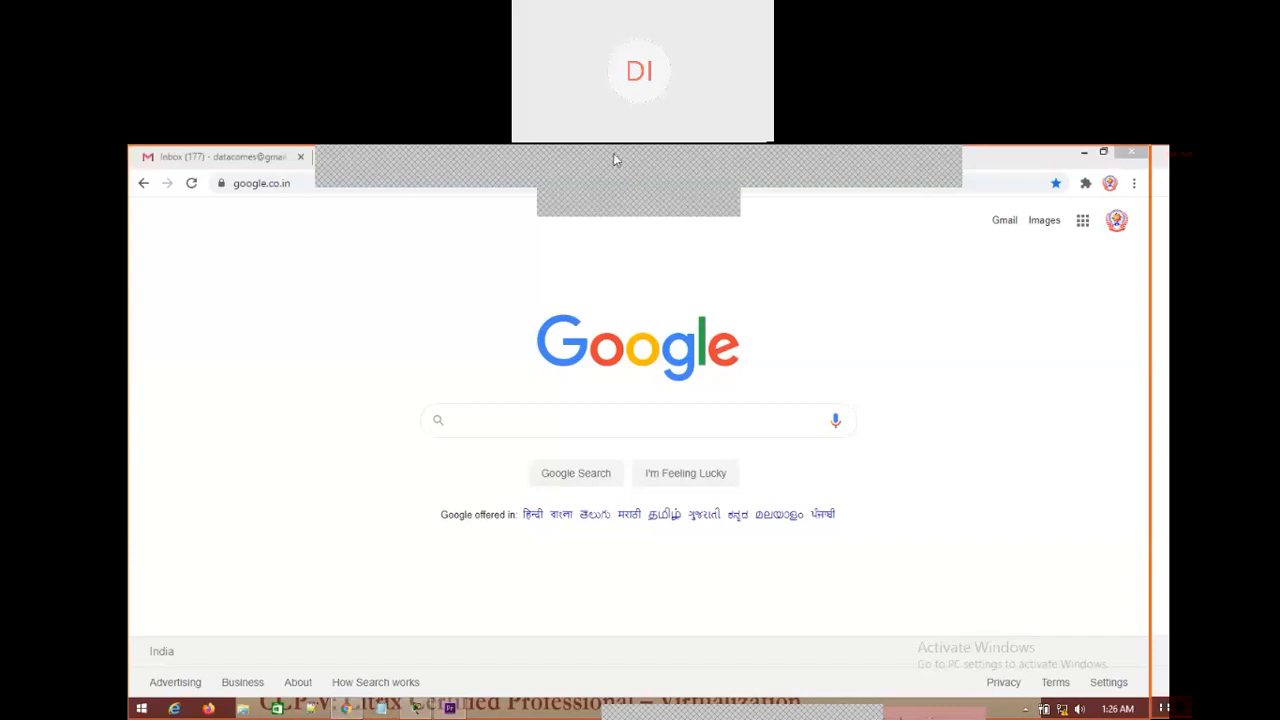
click(1083, 153)
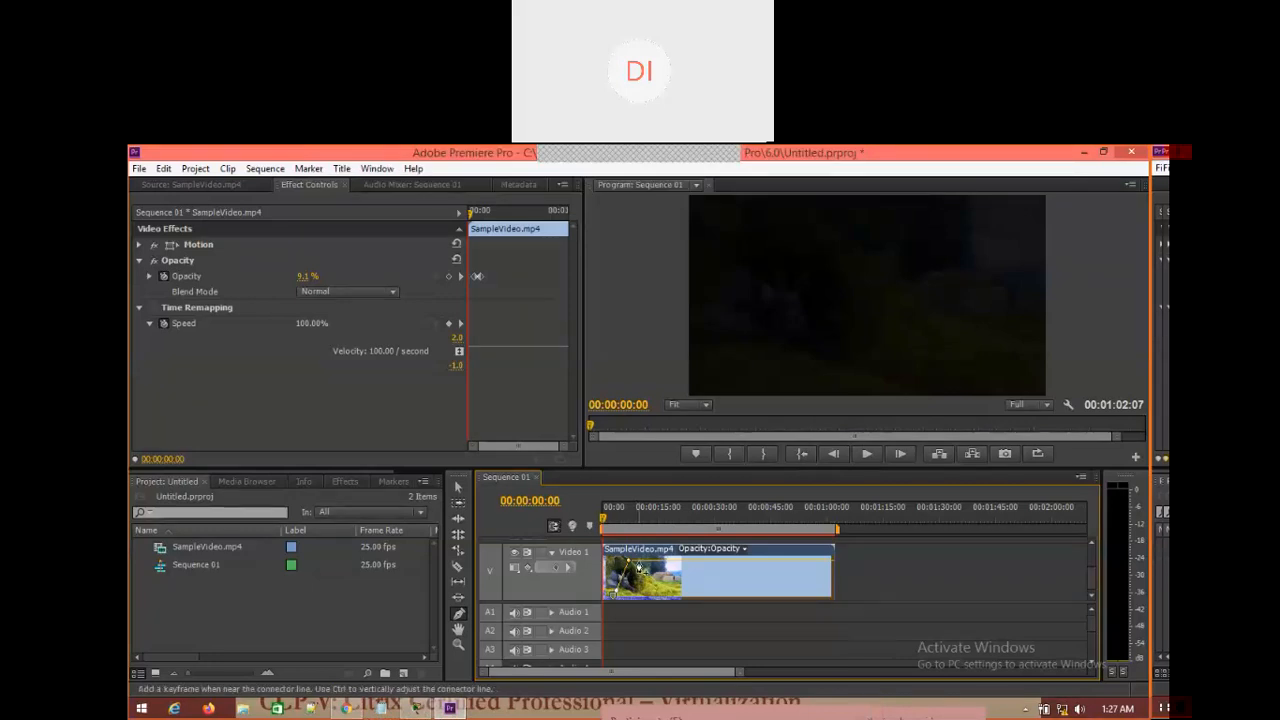
Add opacity keyframes from about 13 to 22 seconds that hold 100%, drop to near zero, hold low, and rise back to 100%
click(638, 566)
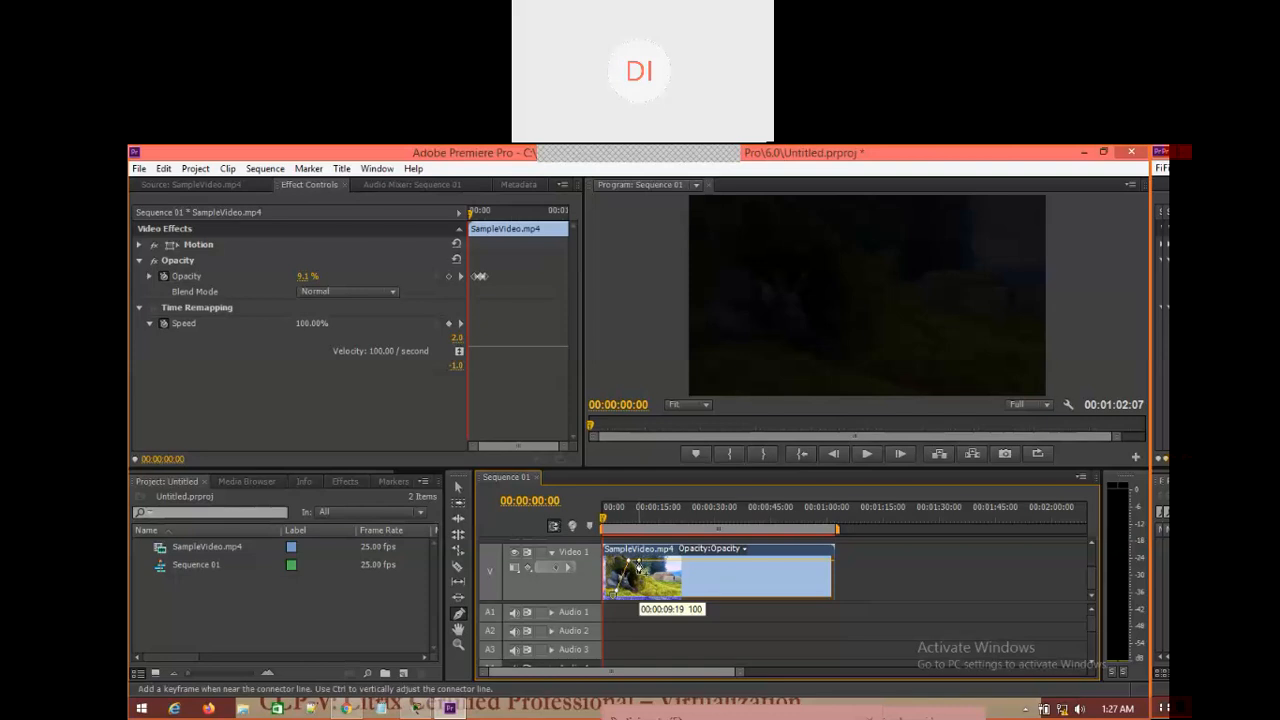
mouse_move(638, 566)
mouse_down()
mouse_move(637, 590)
mouse_move(641, 558)
mouse_move(660, 557)
mouse_move(652, 565)
mouse_up()
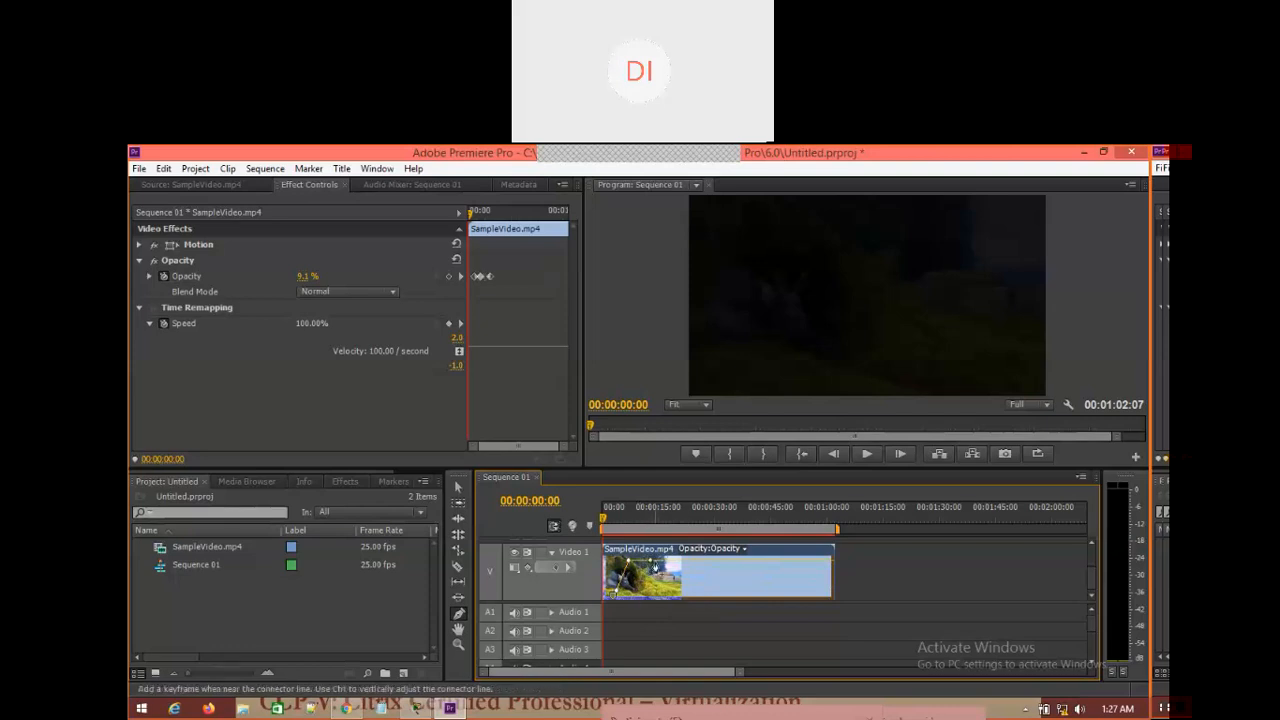
drag(658, 566, 660, 608)
click(678, 599)
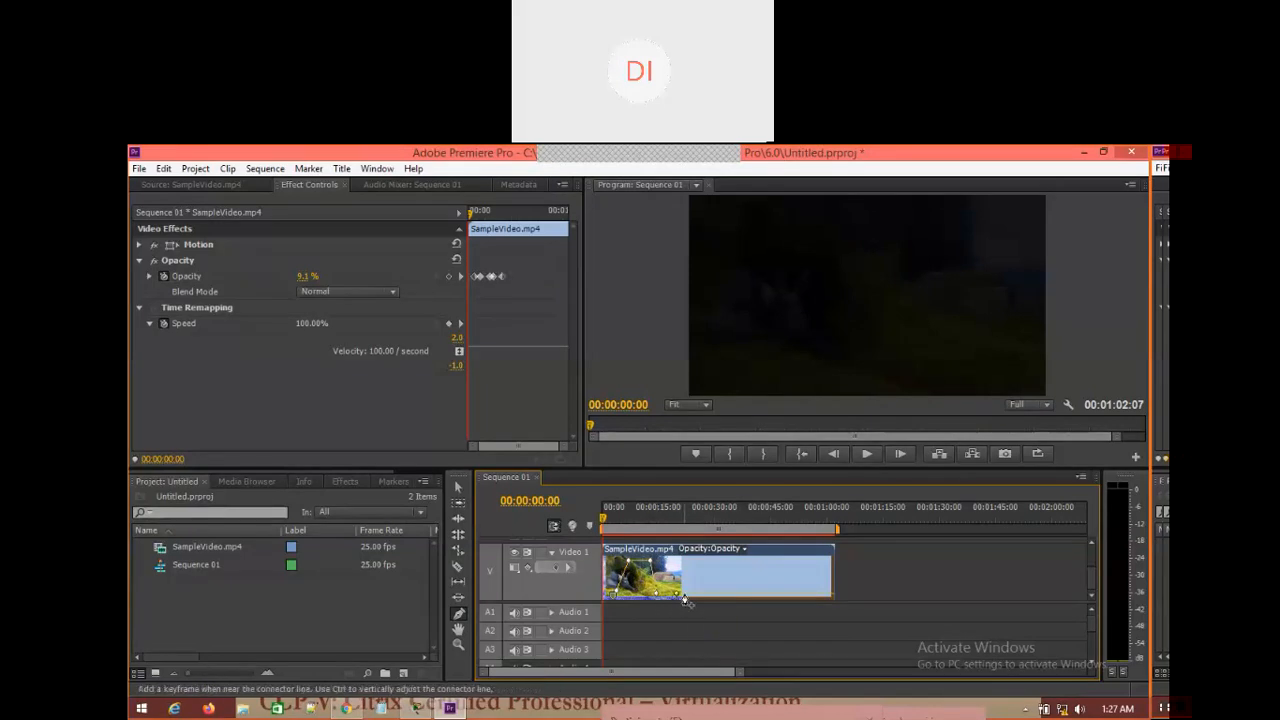
drag(684, 599, 687, 558)
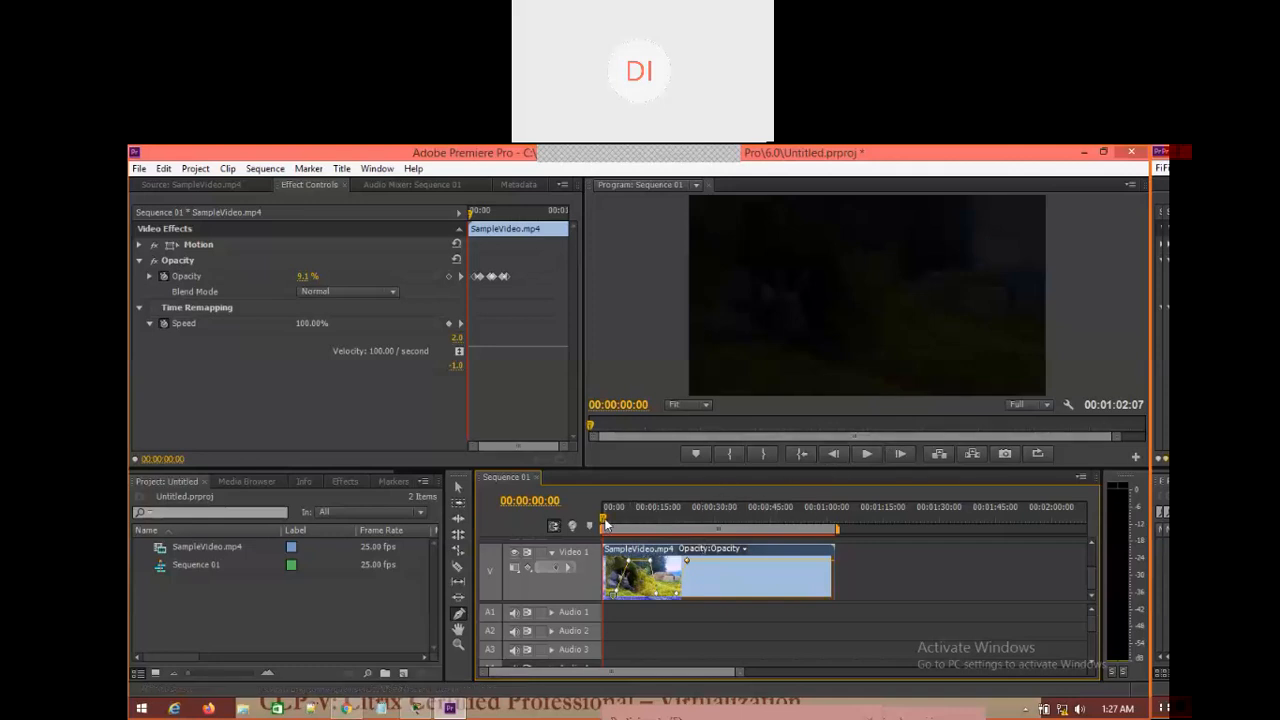
Switch to the Selection Tool and scrub the sequence's beginning to preview the opacity fades, ending at the sequence start
click(459, 488)
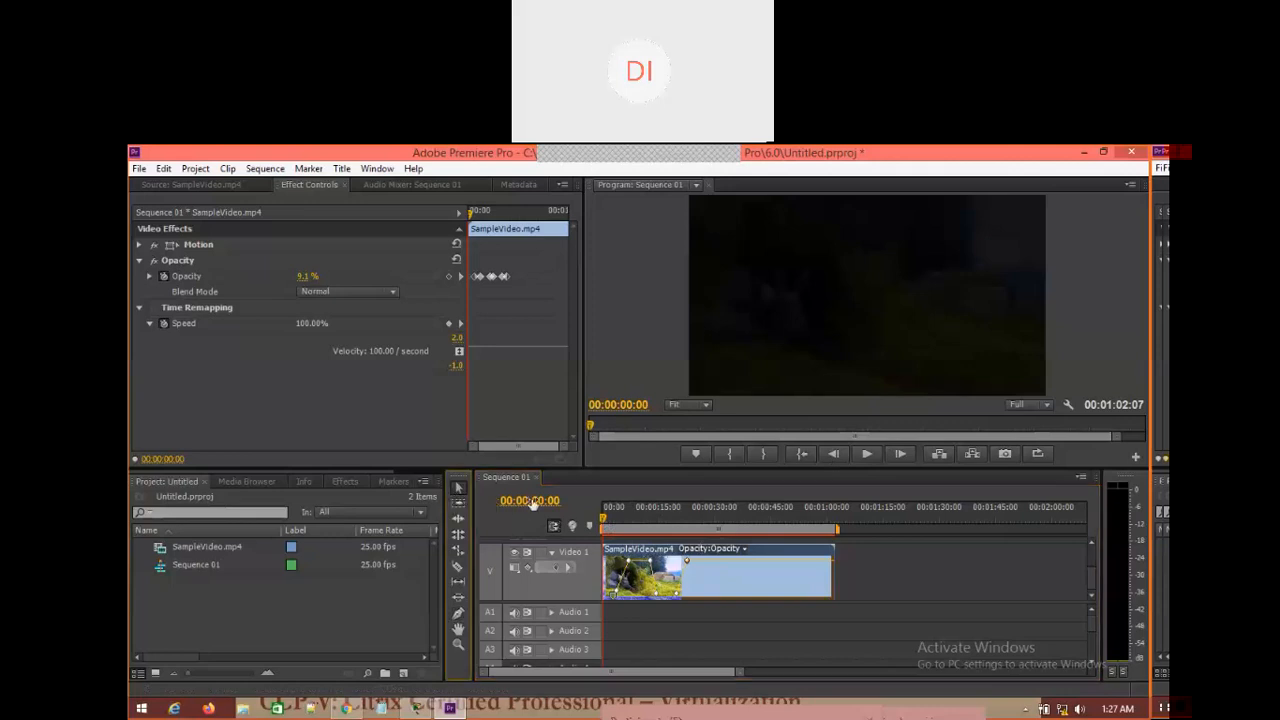
click(610, 517)
drag(610, 517, 576, 542)
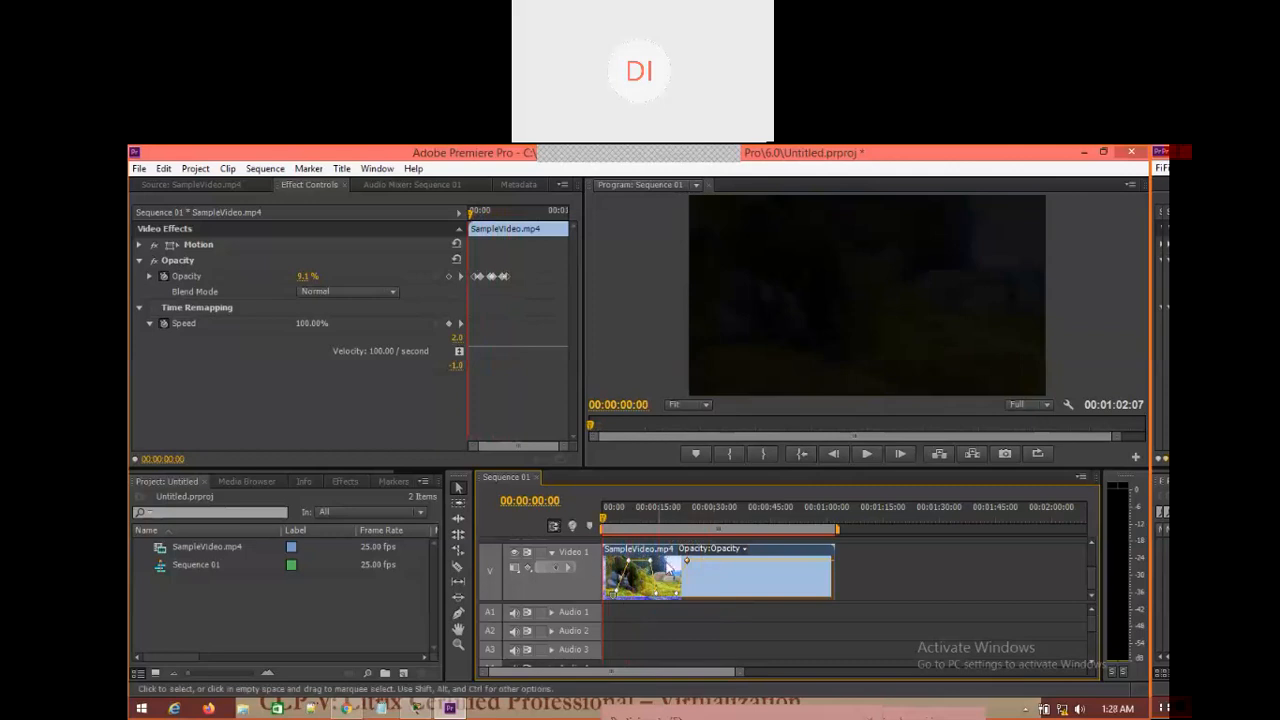
Remove the Motion and Opacity effects from the SampleVideo.mp4 clip to reset their parameters and clear the keyframes
right_click(716, 586)
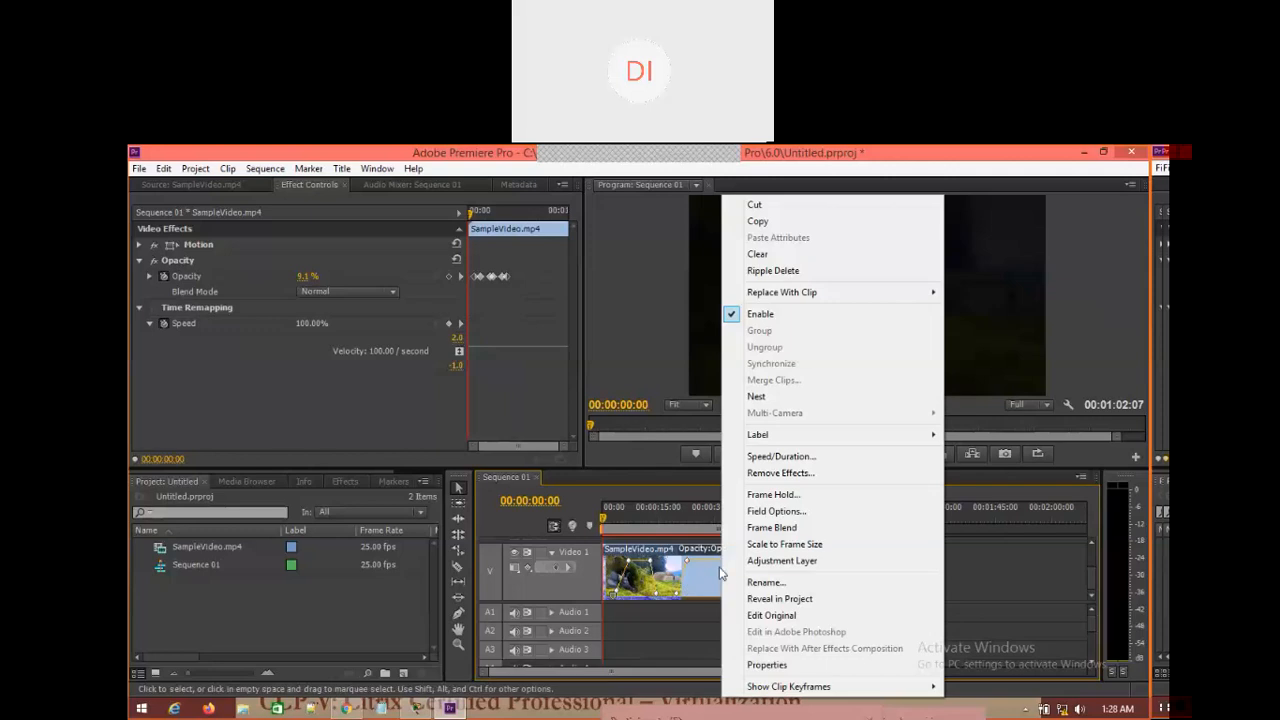
click(1009, 558)
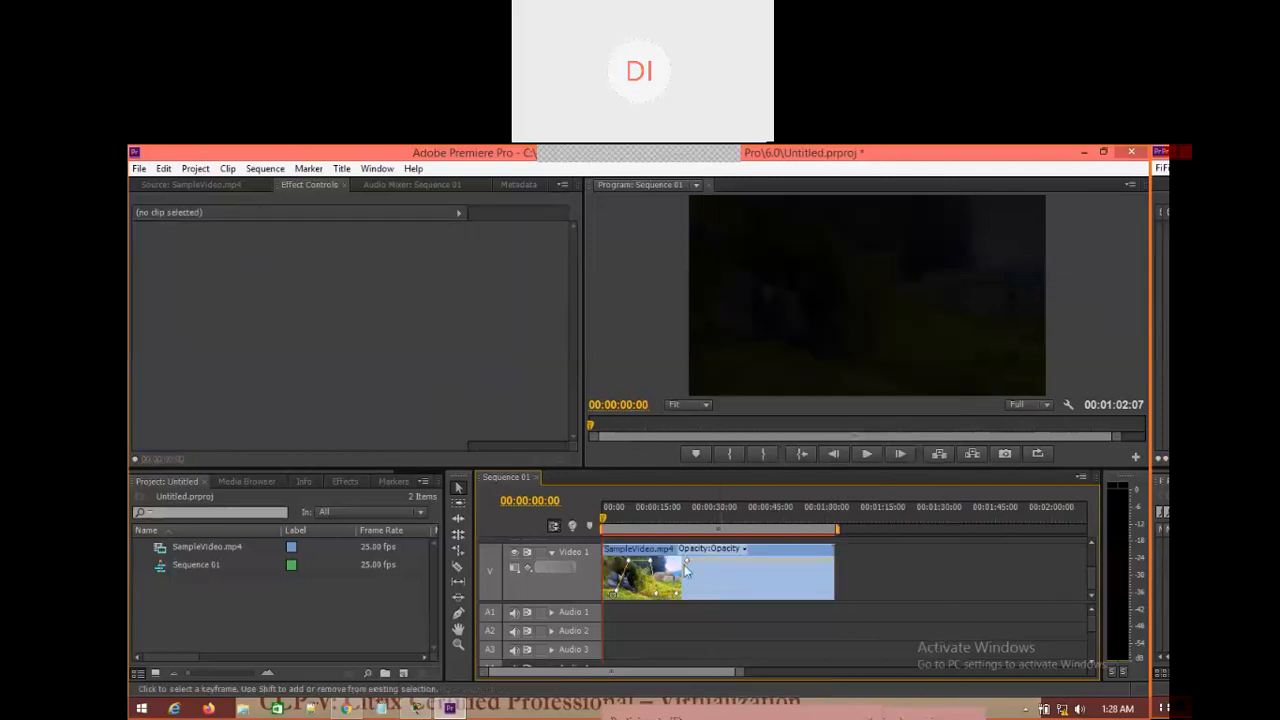
right_click(724, 586)
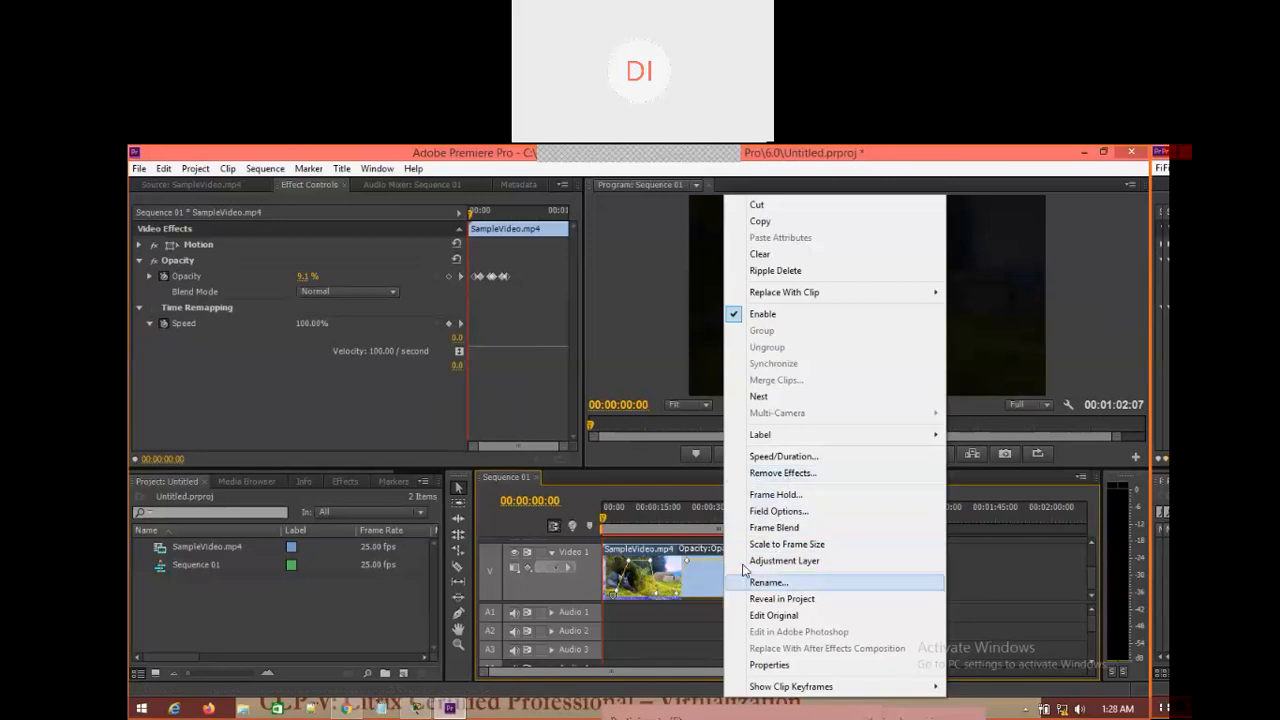
click(778, 476)
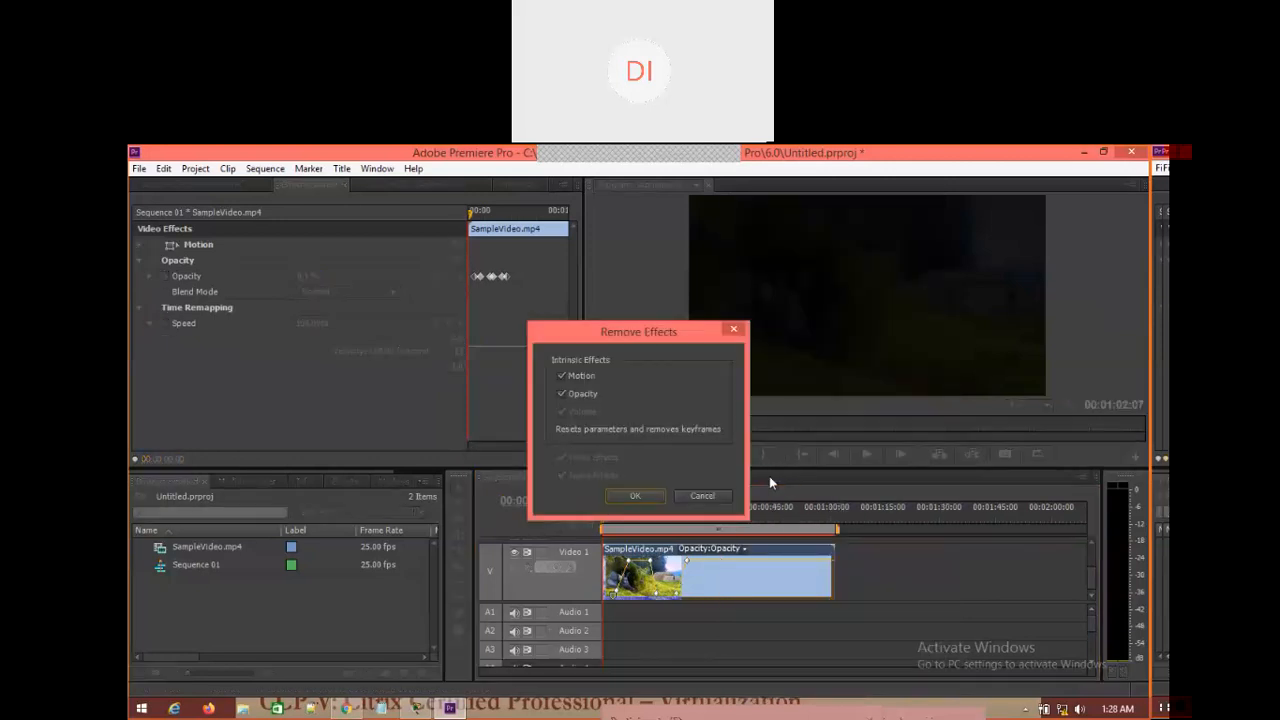
click(637, 496)
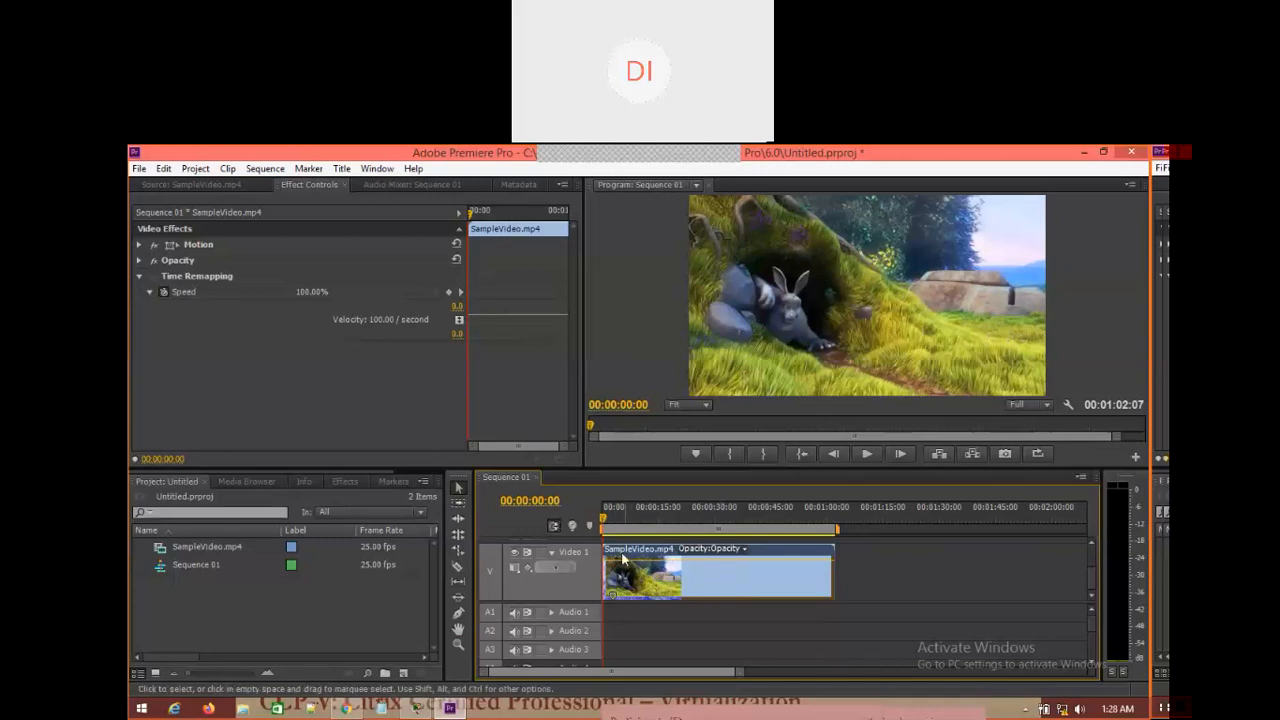
Show the clip's Motion Scale line and use it to enlarge and shrink the picture, leaving it slightly larger than the frame
click(744, 549)
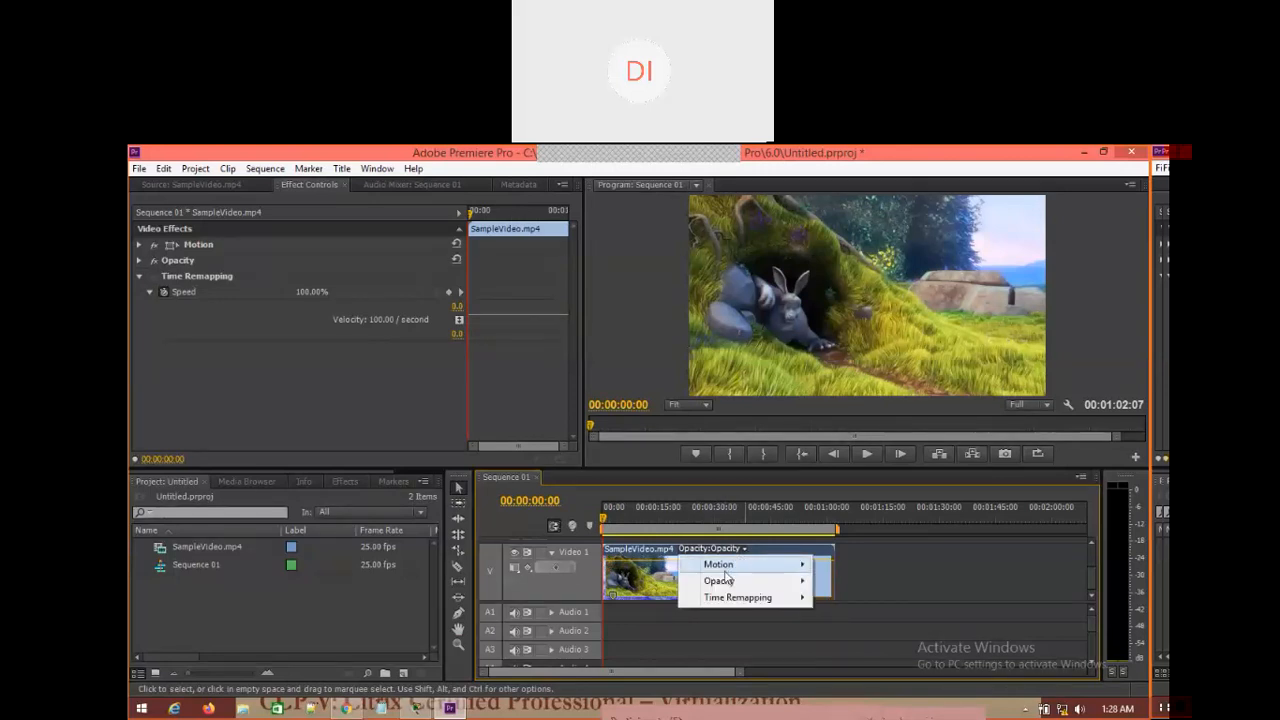
mouse_move(716, 568)
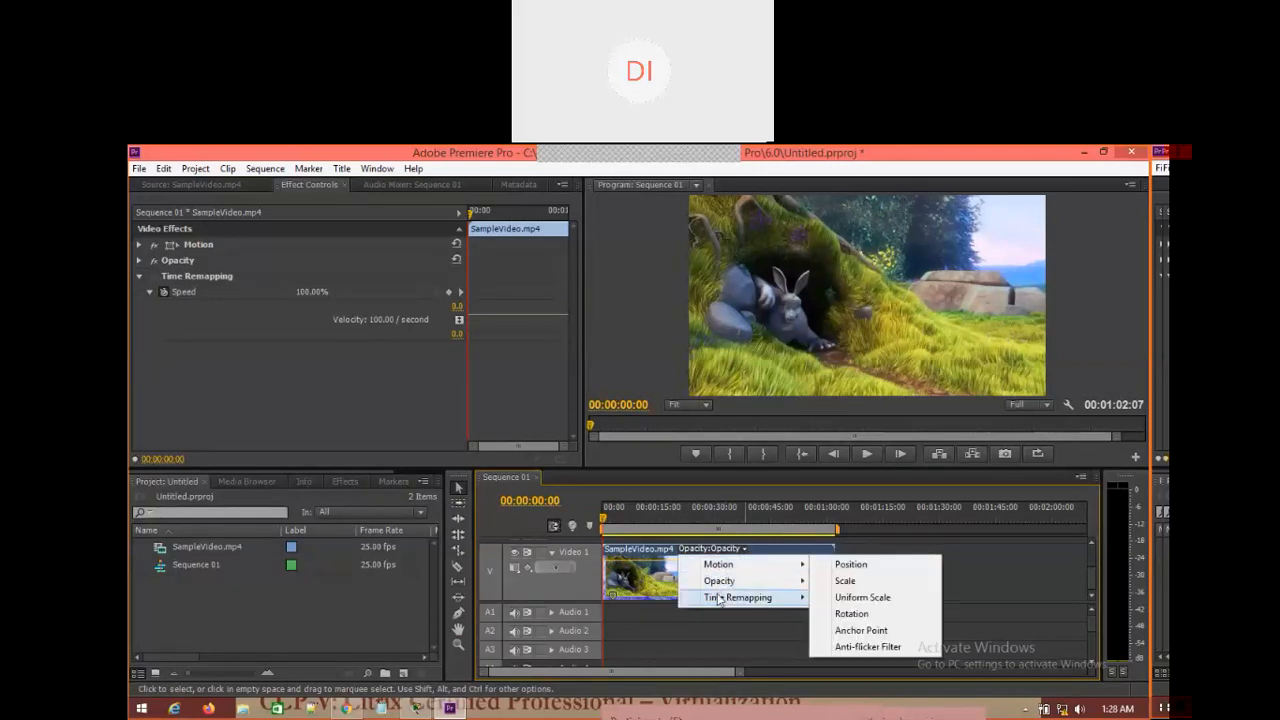
click(866, 582)
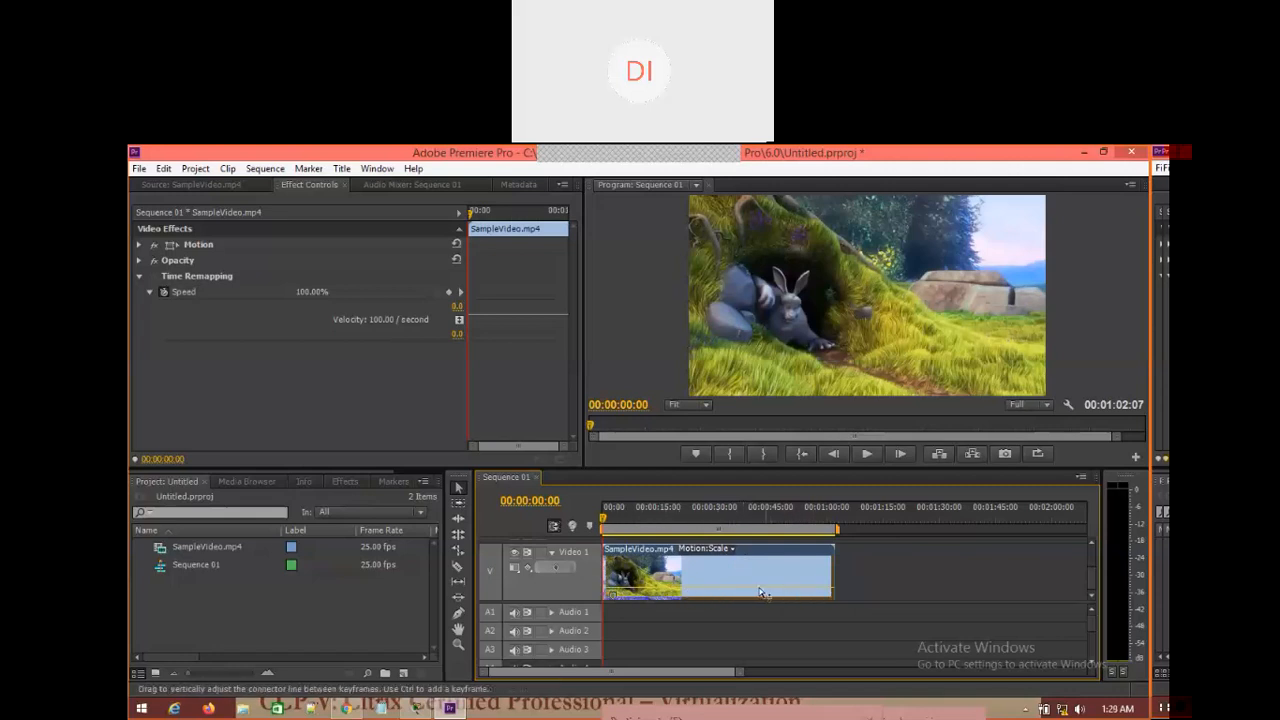
drag(623, 595, 626, 580)
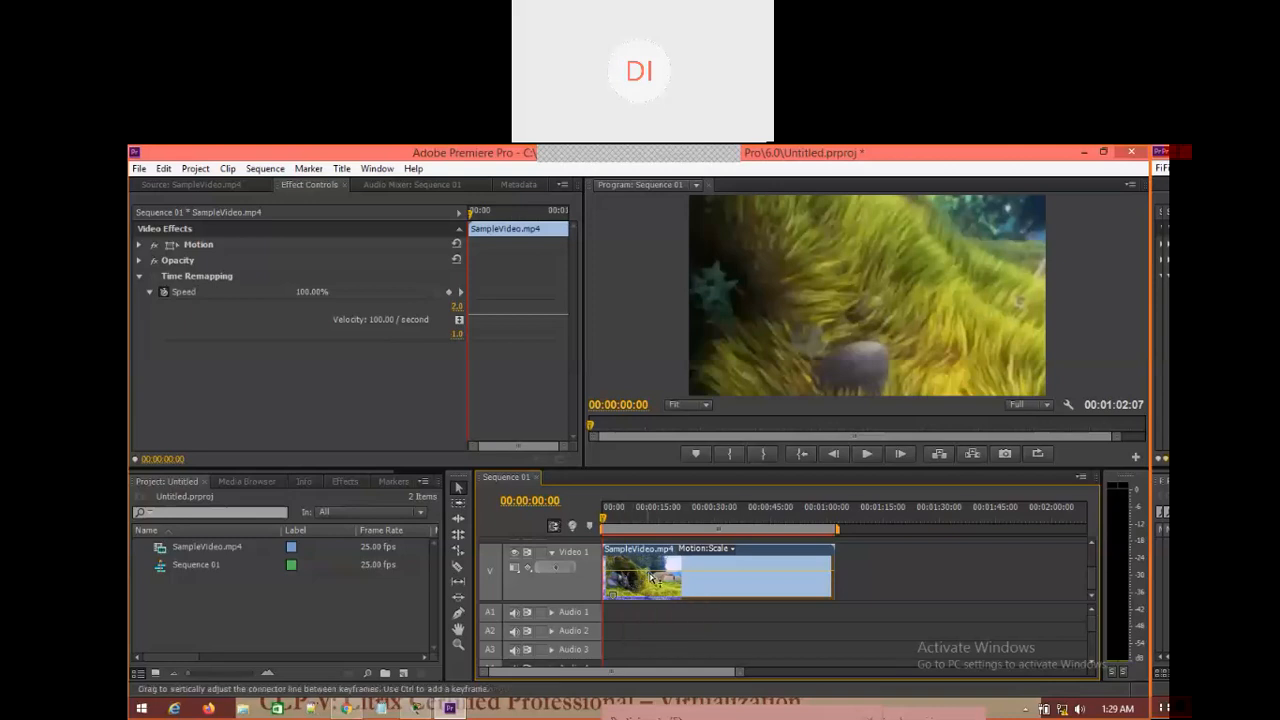
mouse_move(656, 590)
mouse_down()
mouse_move(657, 608)
mouse_move(655, 595)
mouse_up()
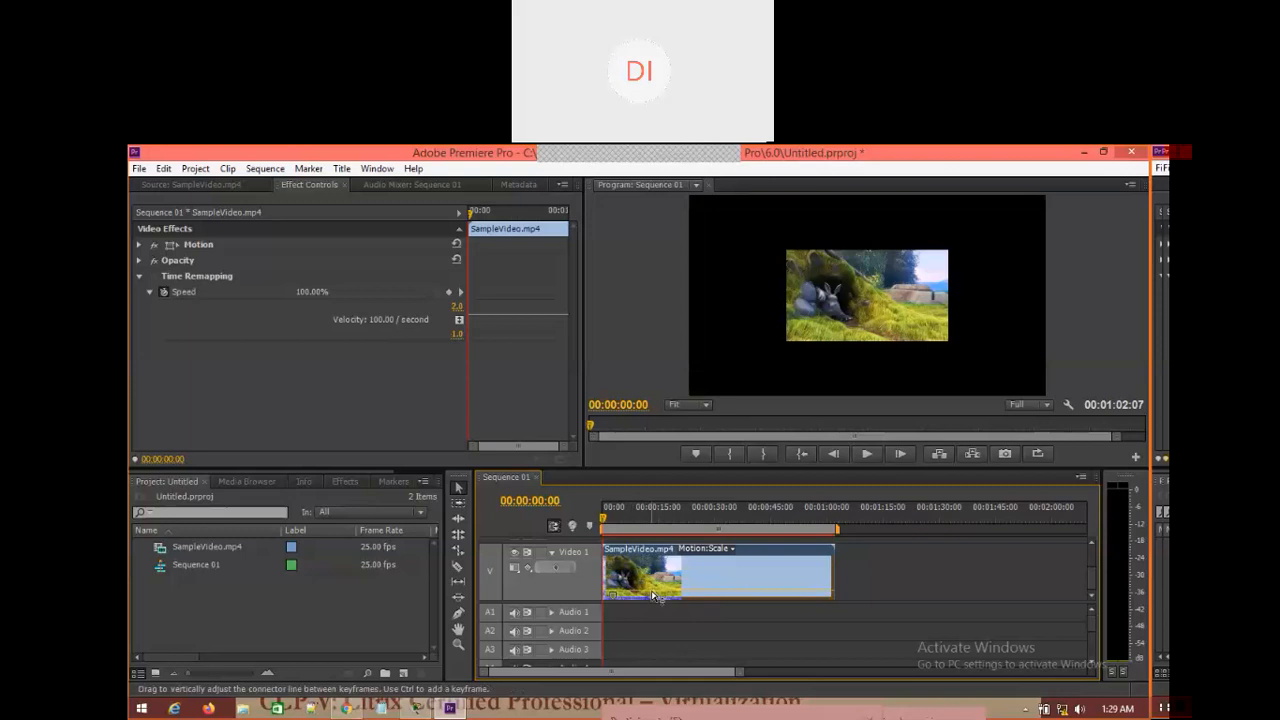
drag(653, 596, 653, 593)
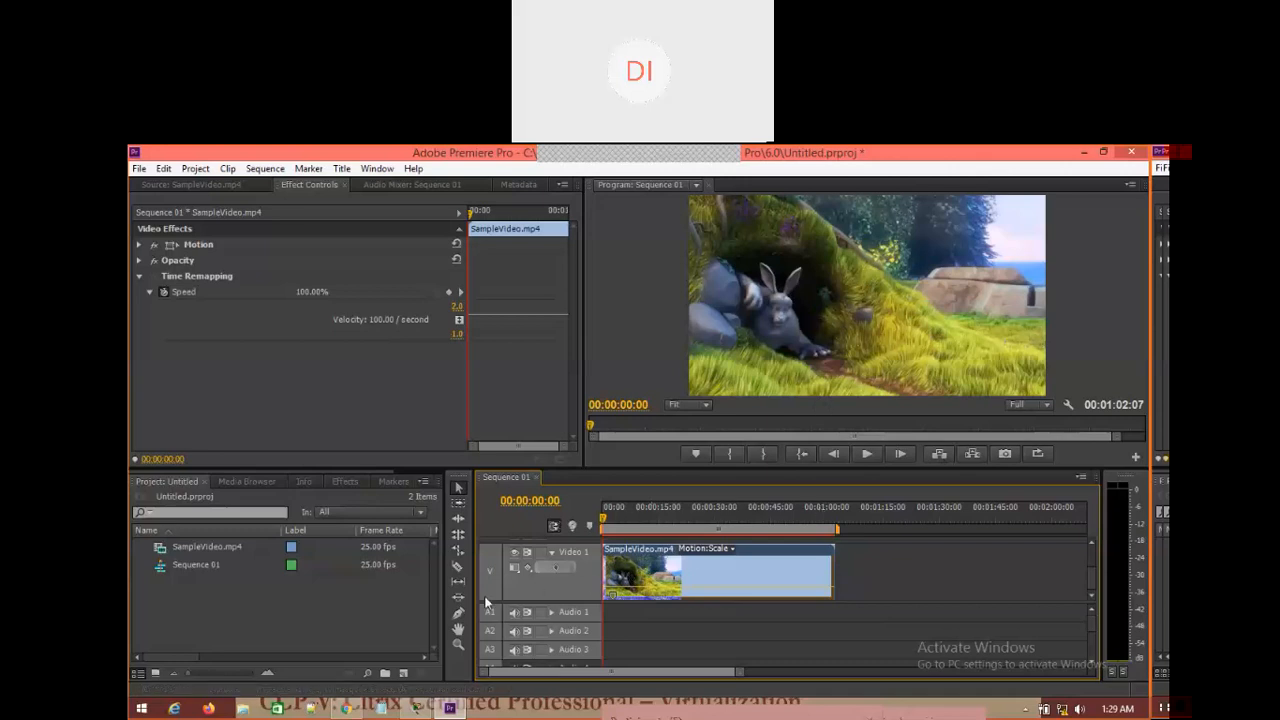
Add Scale keyframes with the Pen Tool over the clip's first 12 seconds so the picture shrinks, holds small, grows, and shrinks again
click(458, 613)
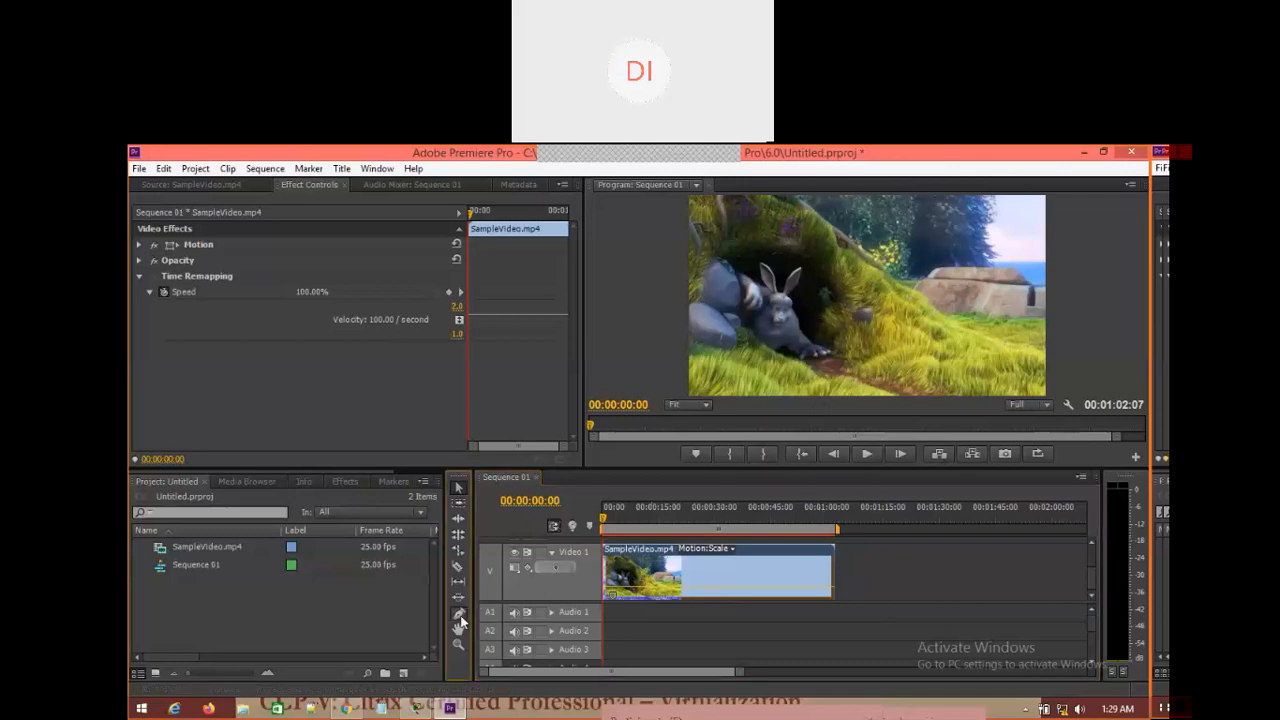
click(614, 594)
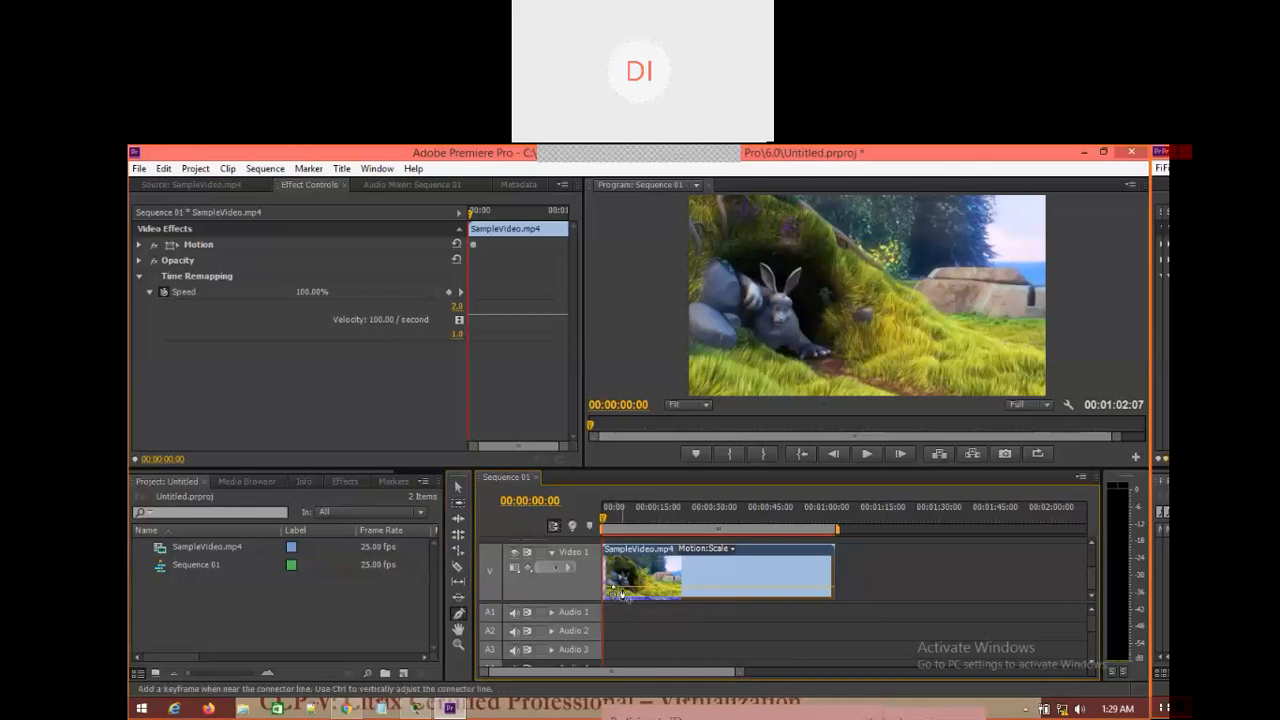
click(626, 595)
click(628, 601)
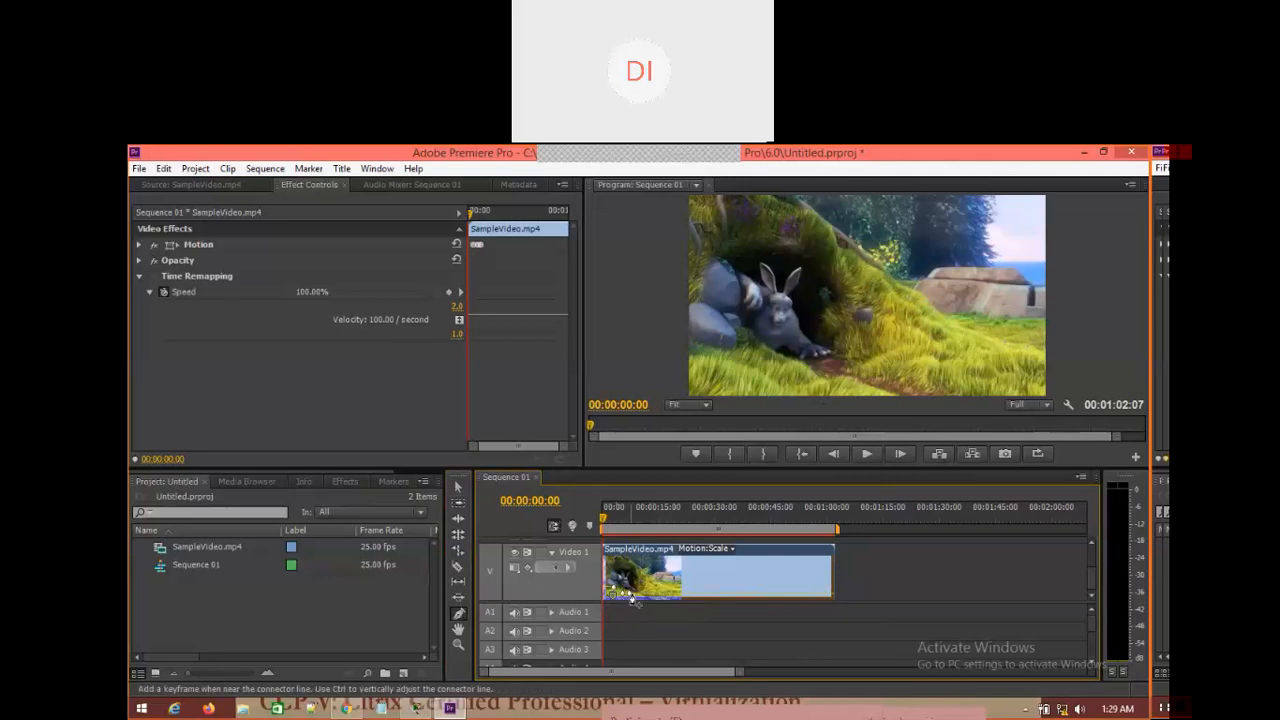
mouse_move(629, 592)
mouse_down()
mouse_move(629, 577)
mouse_move(632, 588)
mouse_up()
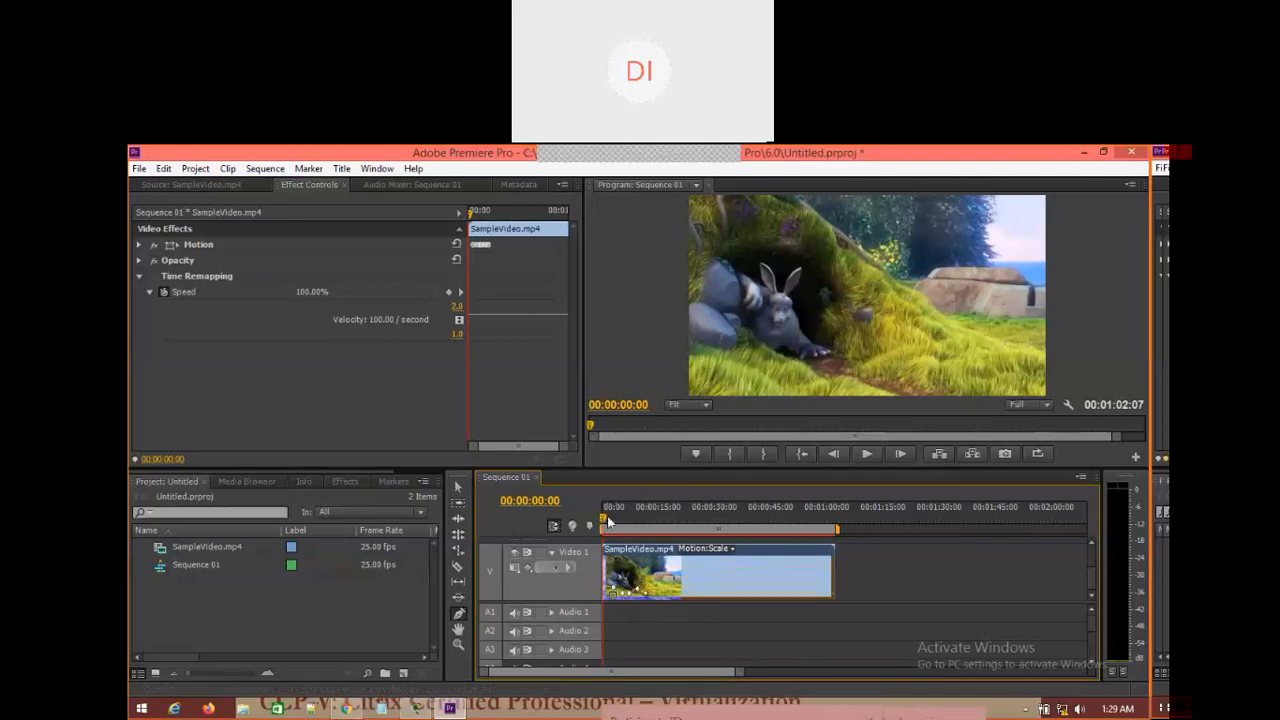
Switch to the Selection Tool, scrub through the scale animation, and play it from 00:00:02:20 to 00:00:09:20
click(459, 487)
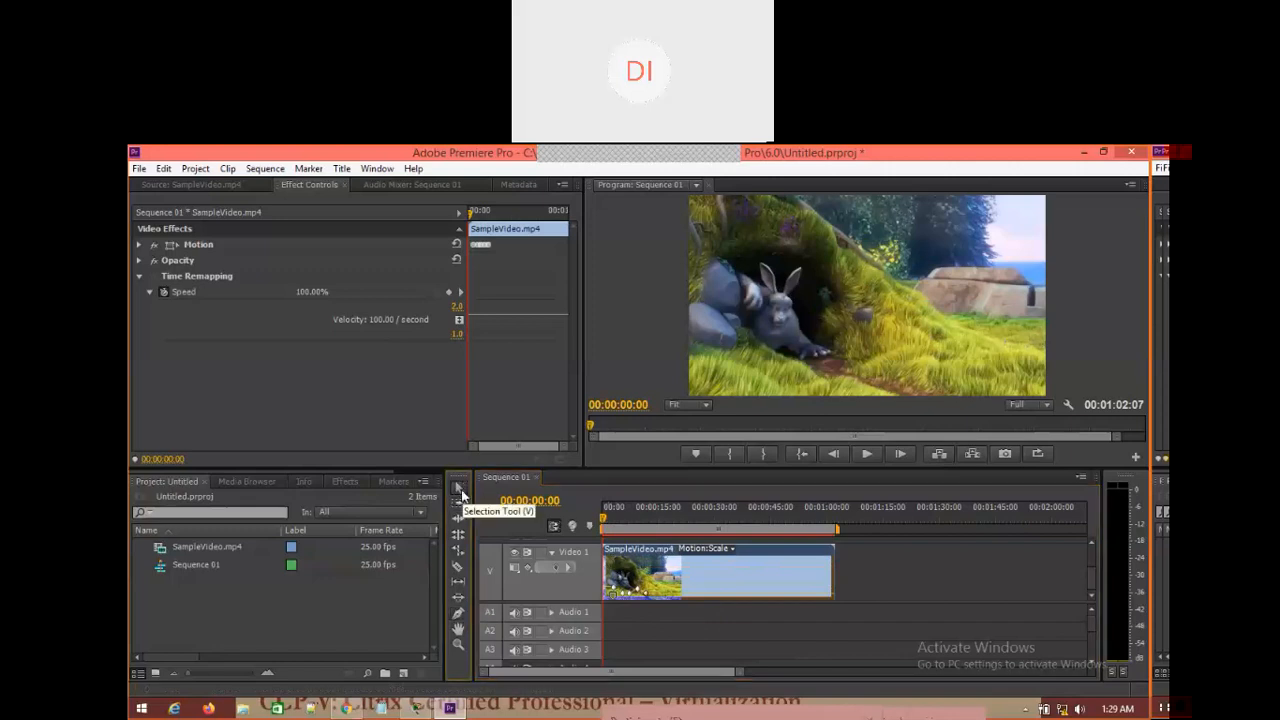
click(607, 519)
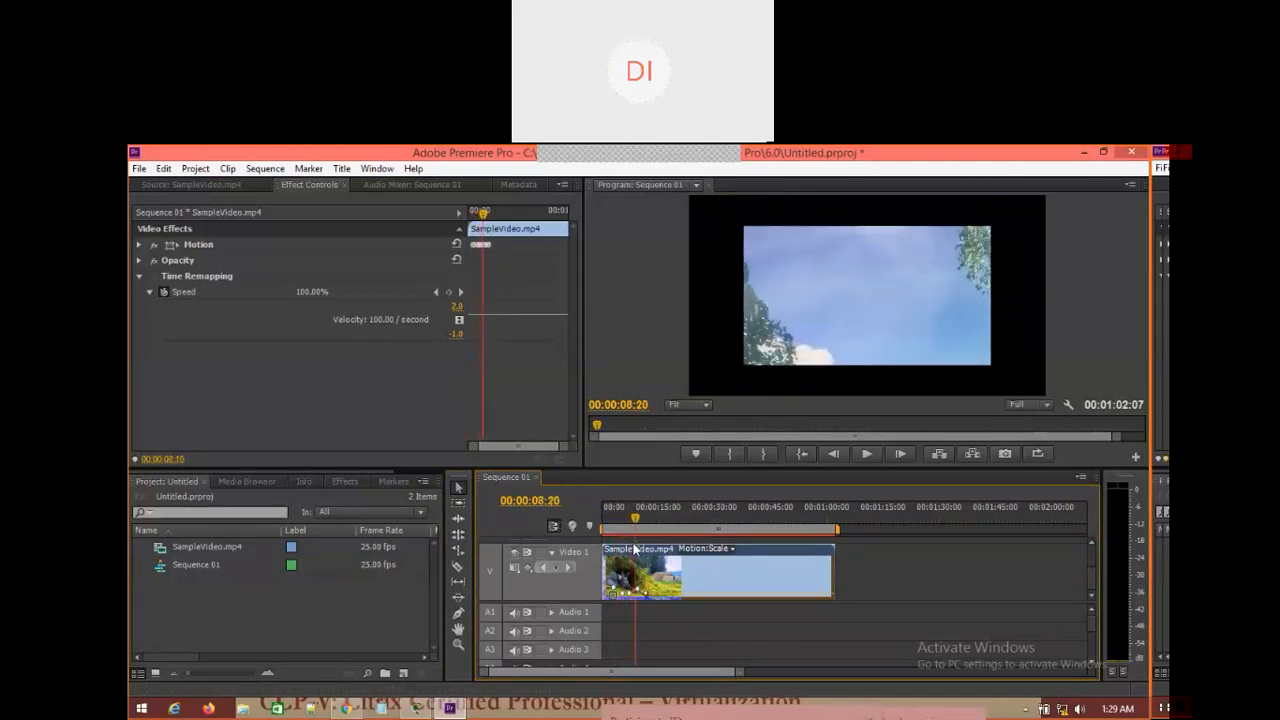
key(Home)
drag(601, 551, 612, 541)
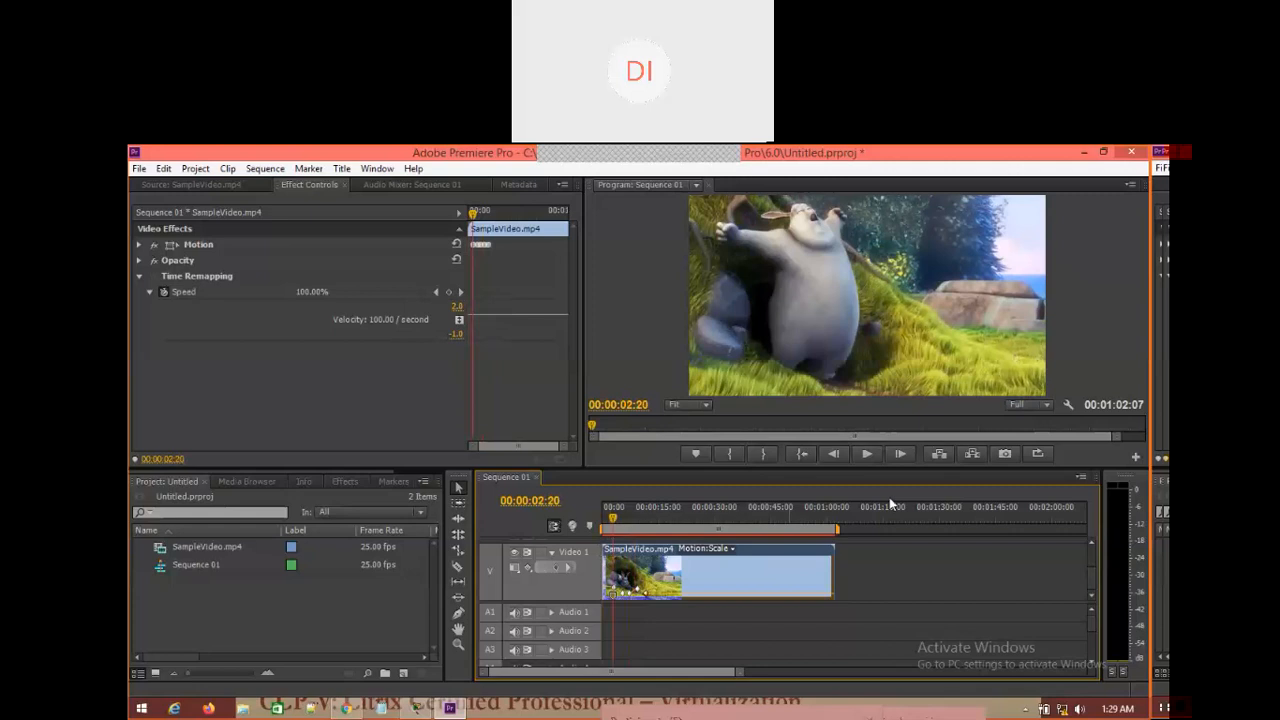
click(874, 457)
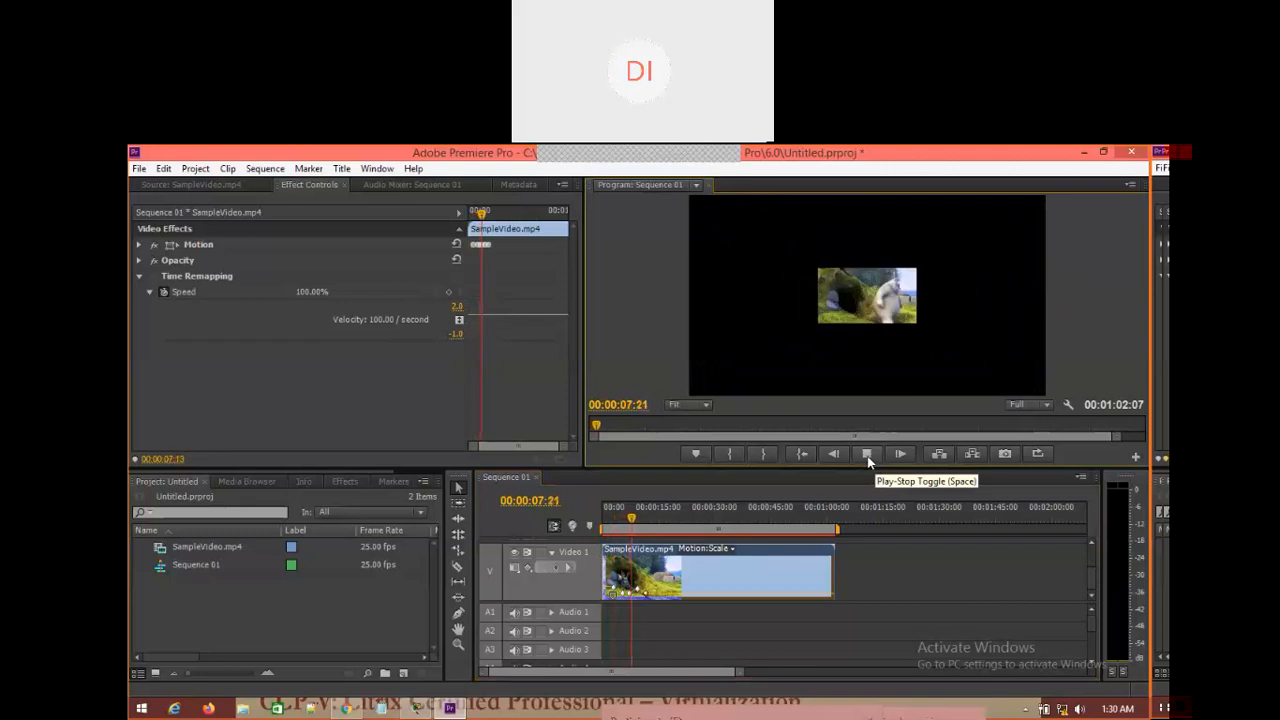
click(867, 456)
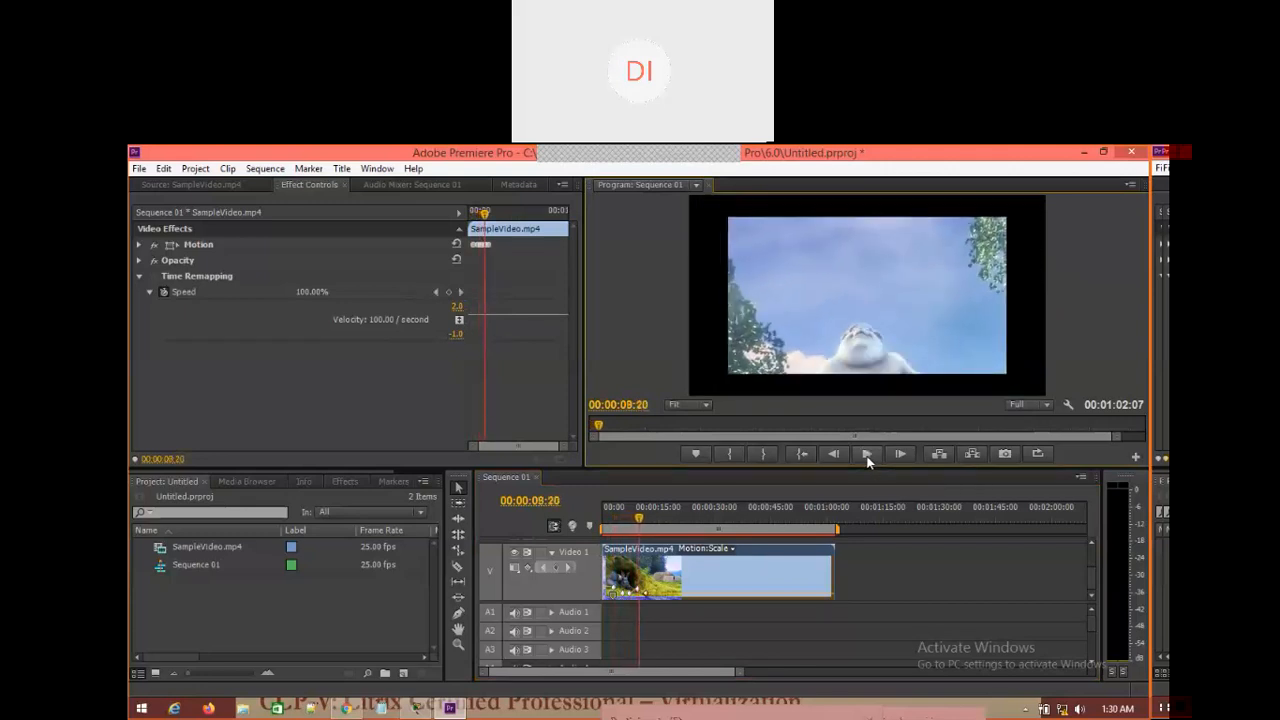
Expand the Motion settings and replay the sequence from 00:00:04:20 to watch the Scale value change across the keyframes
click(139, 244)
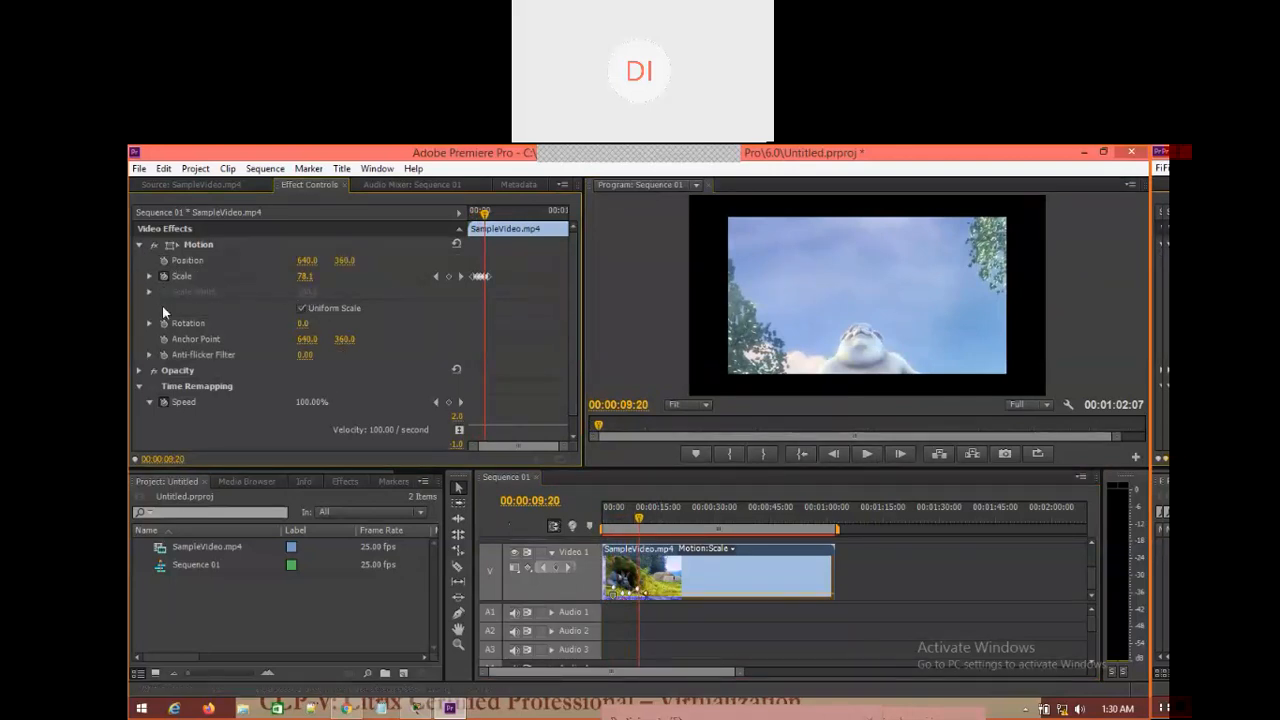
drag(645, 517, 625, 550)
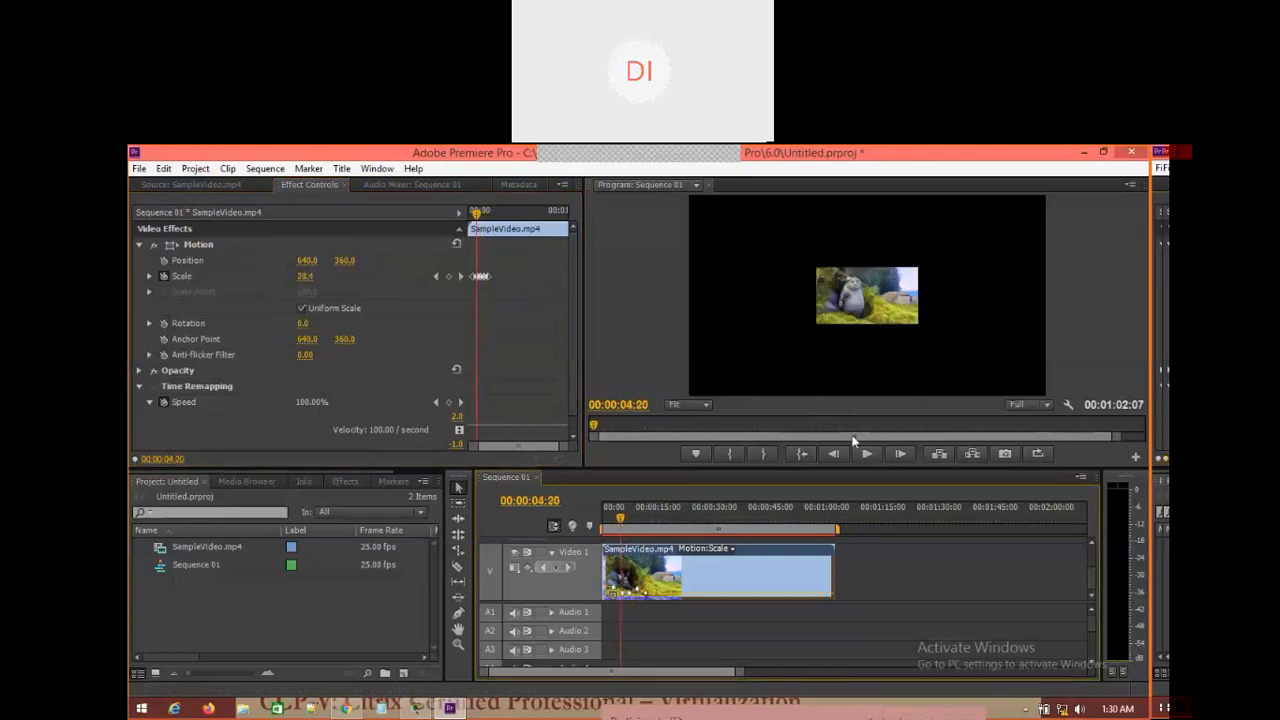
click(867, 455)
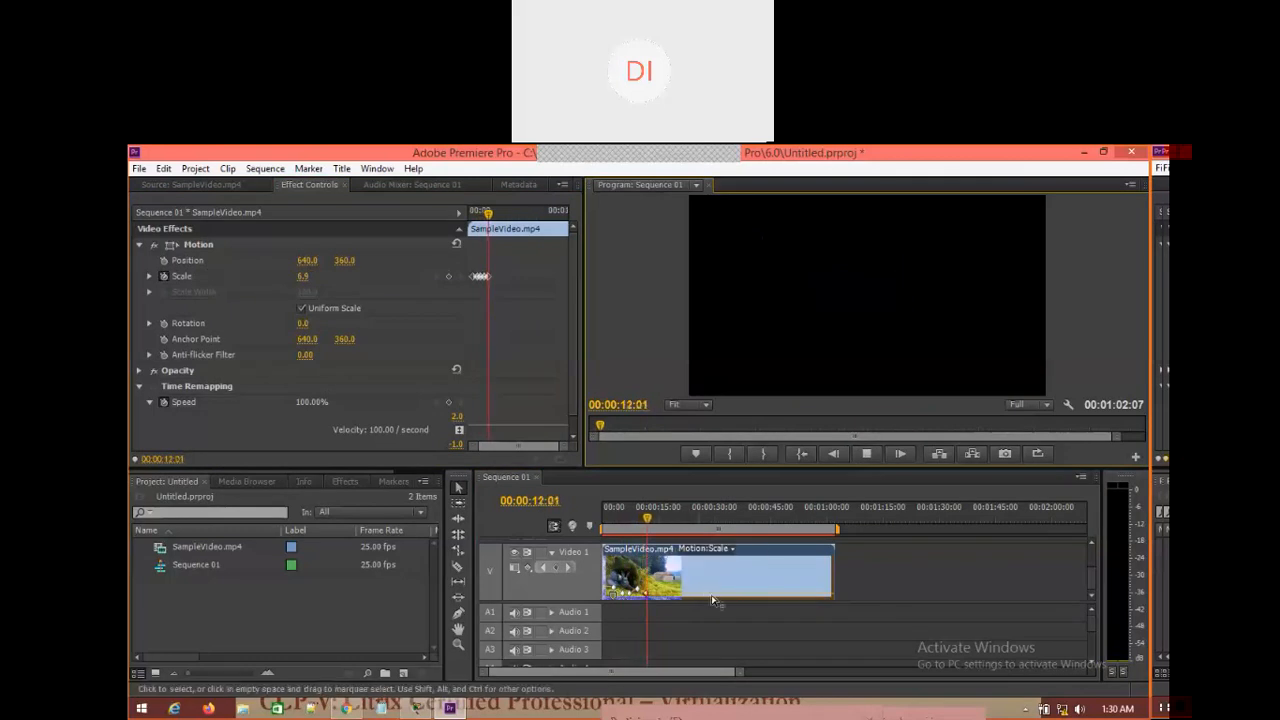
Stop playback and look through the Motion, Opacity and Time Remapping properties available for the clip's keyframe line
key(space)
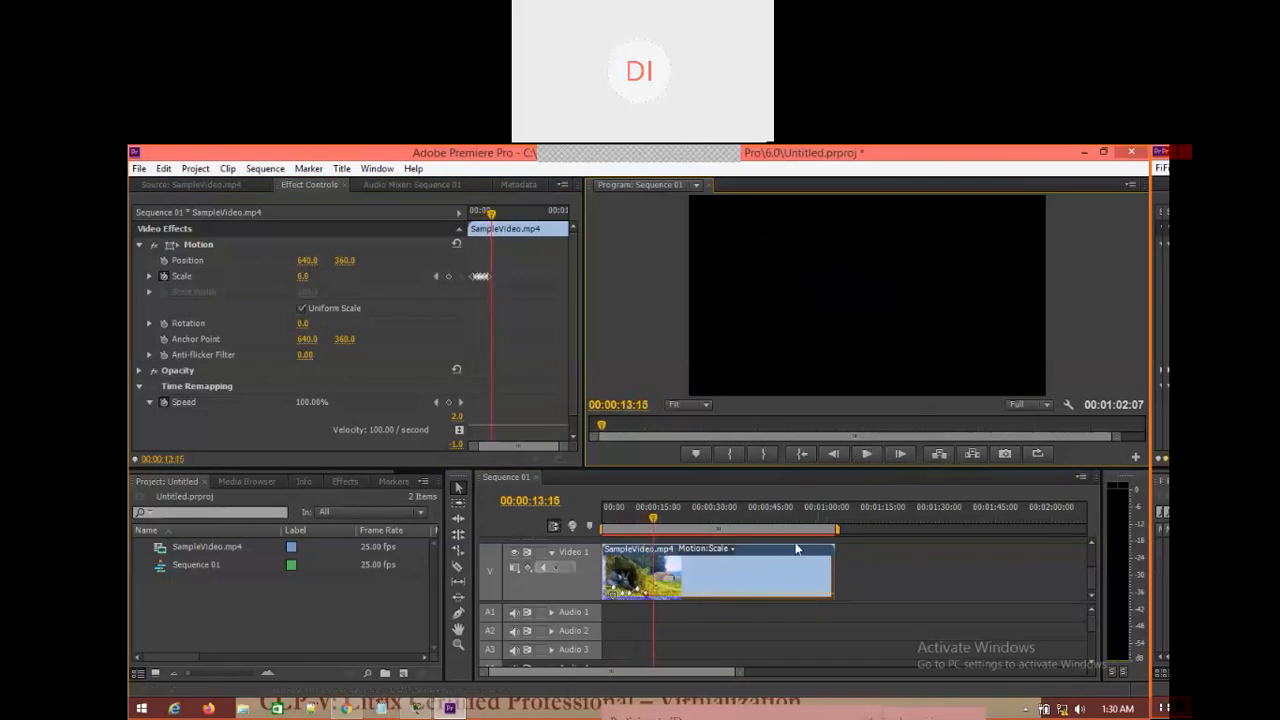
click(733, 549)
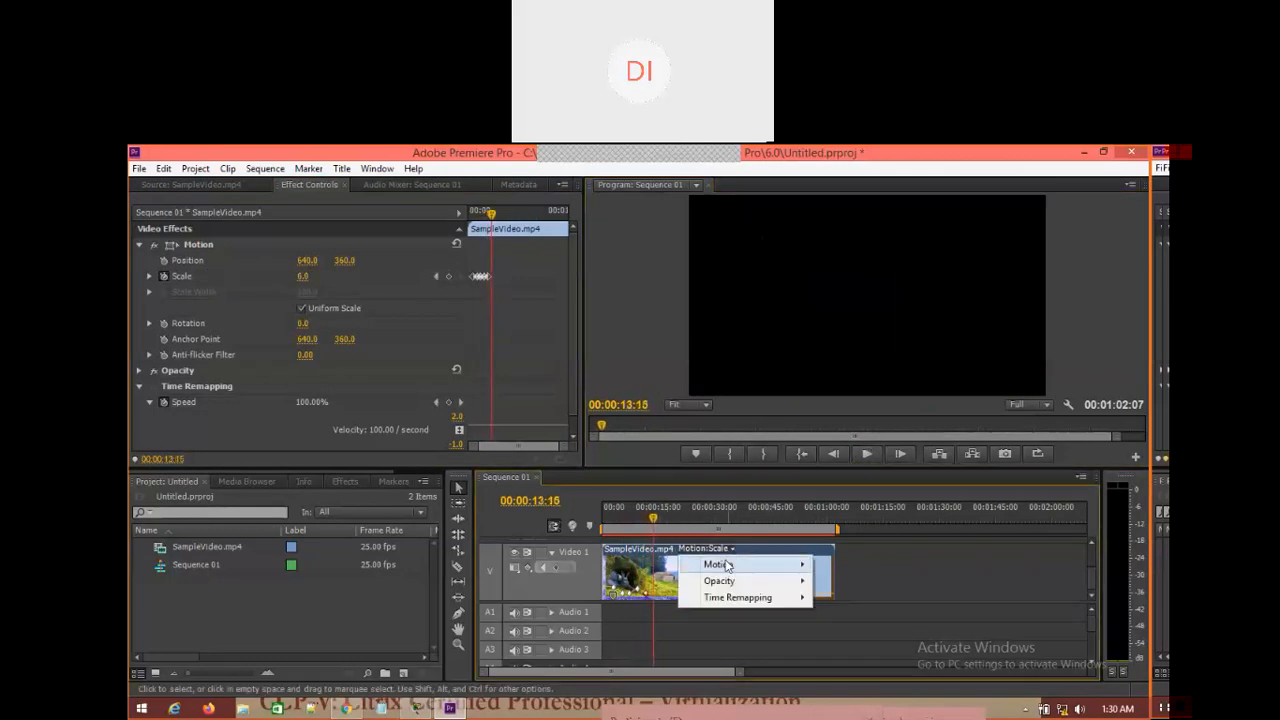
mouse_move(728, 568)
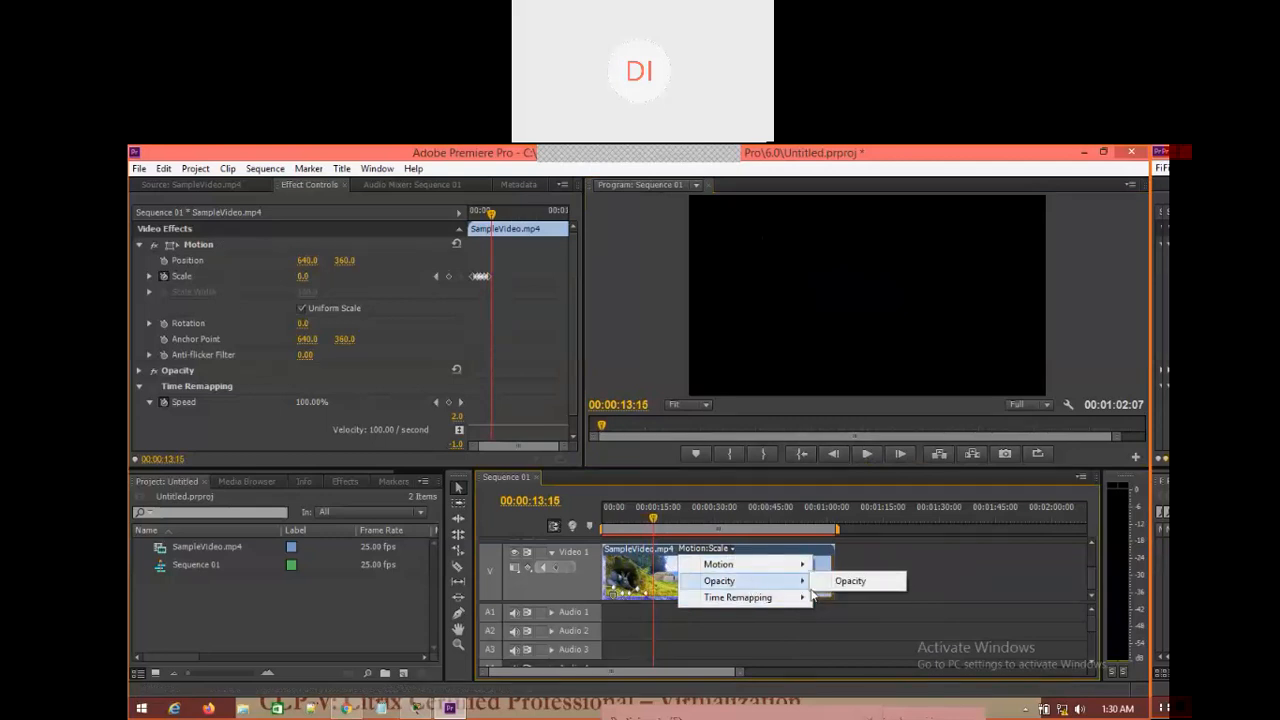
mouse_move(810, 600)
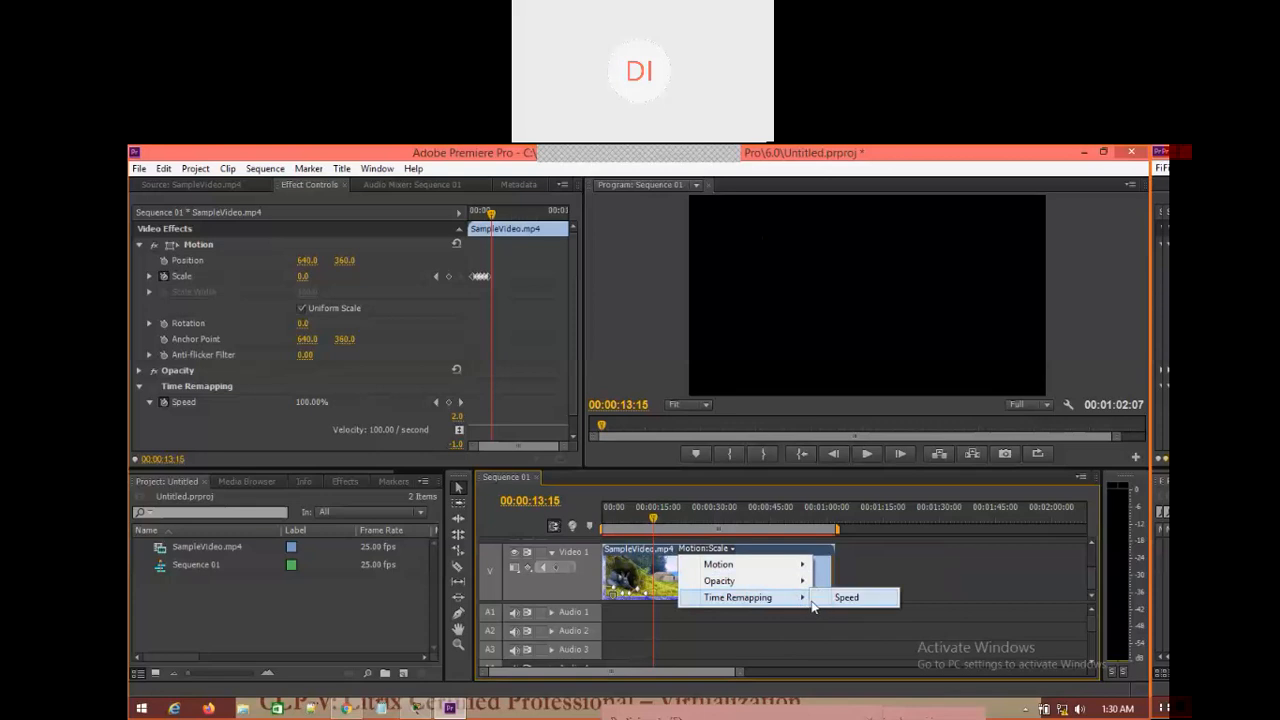
click(743, 646)
click(758, 568)
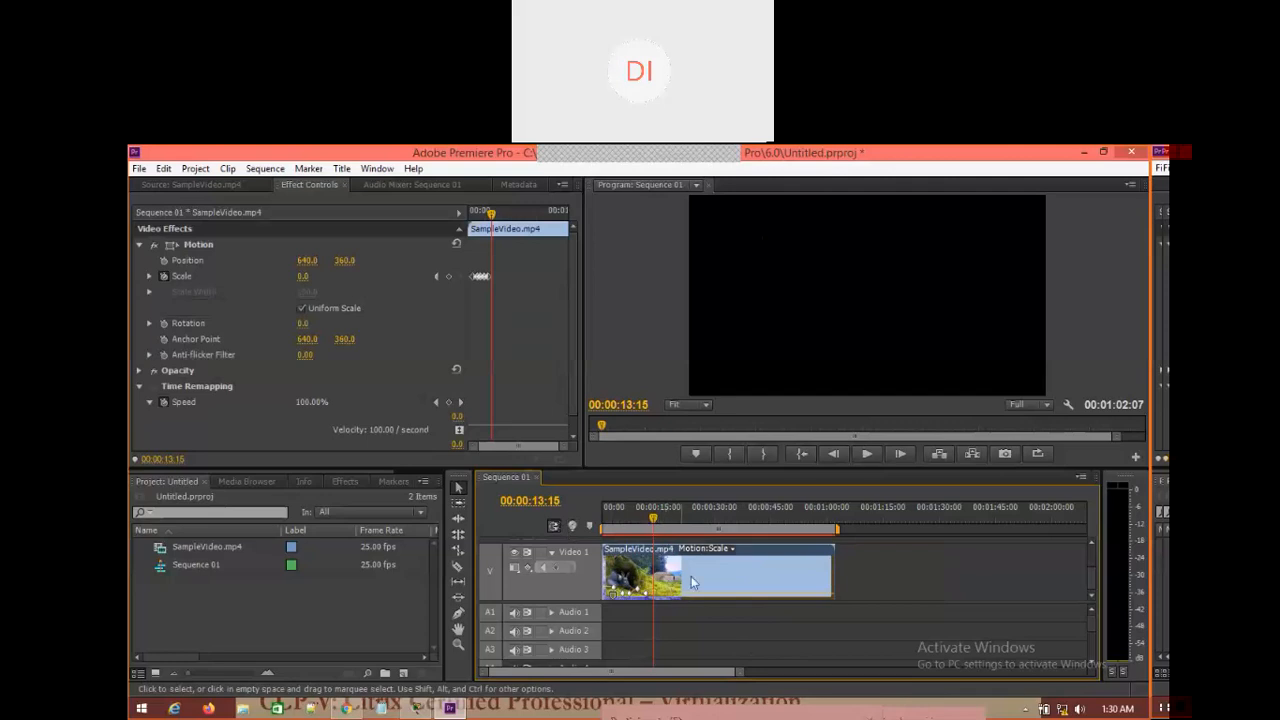
Switch the clip's keyframe line to Opacity, return the playhead to 00:00:00:00, and deselect the clip
click(731, 549)
mouse_move(722, 582)
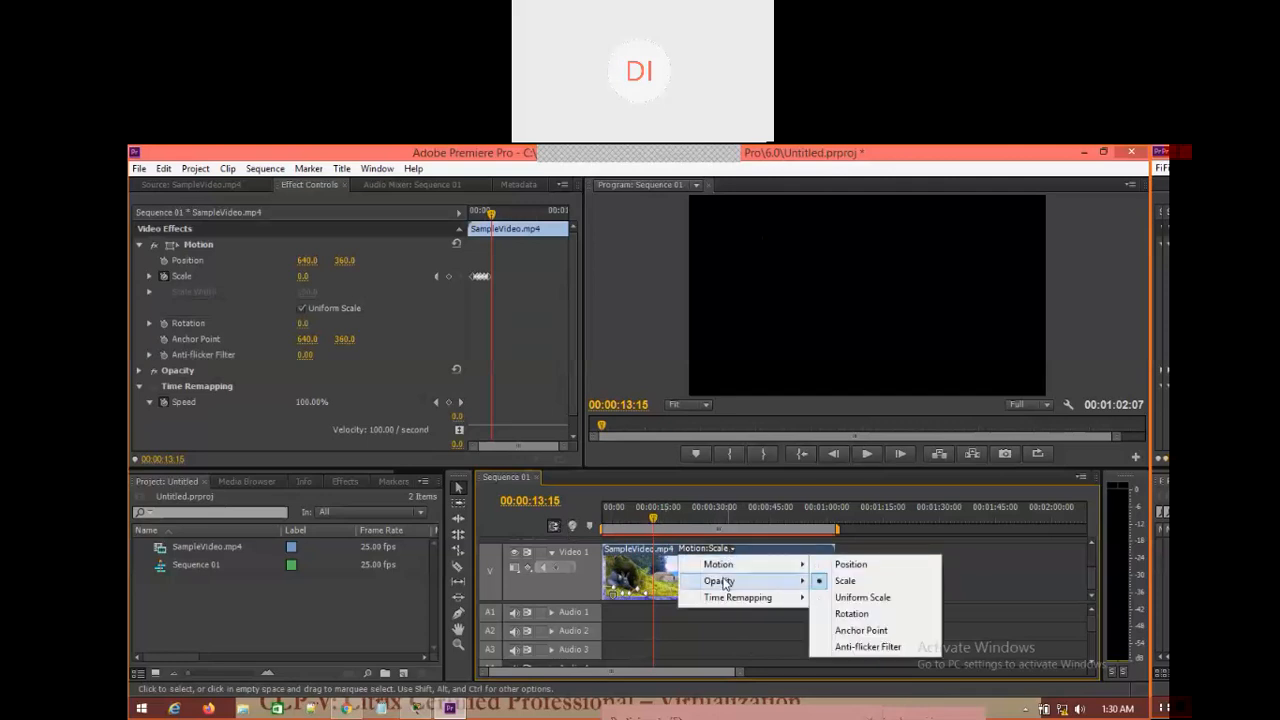
click(838, 582)
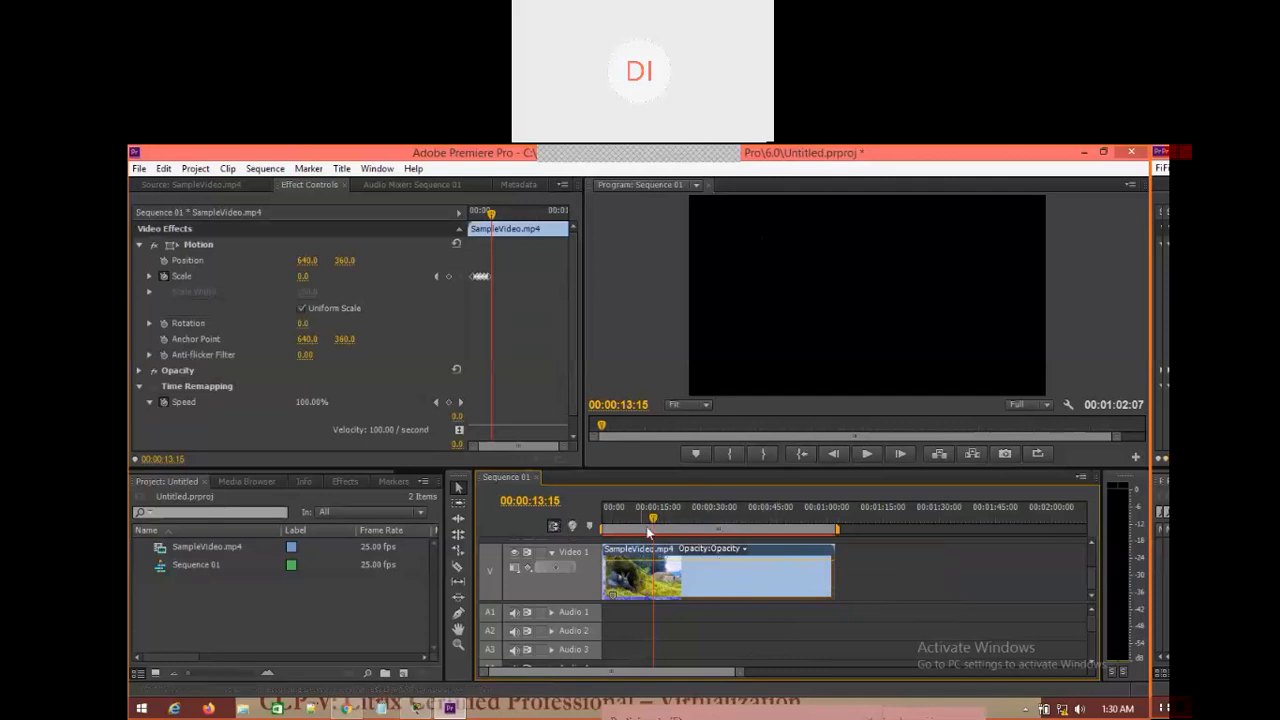
click(605, 536)
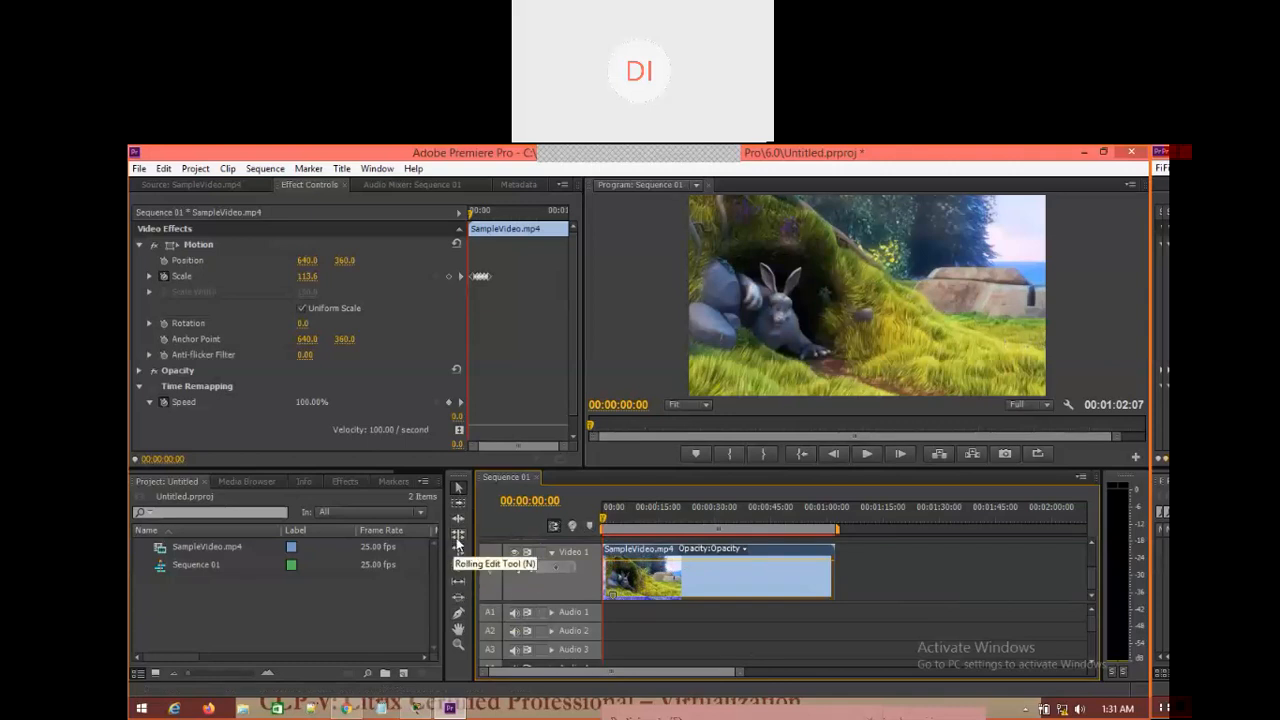
click(949, 580)
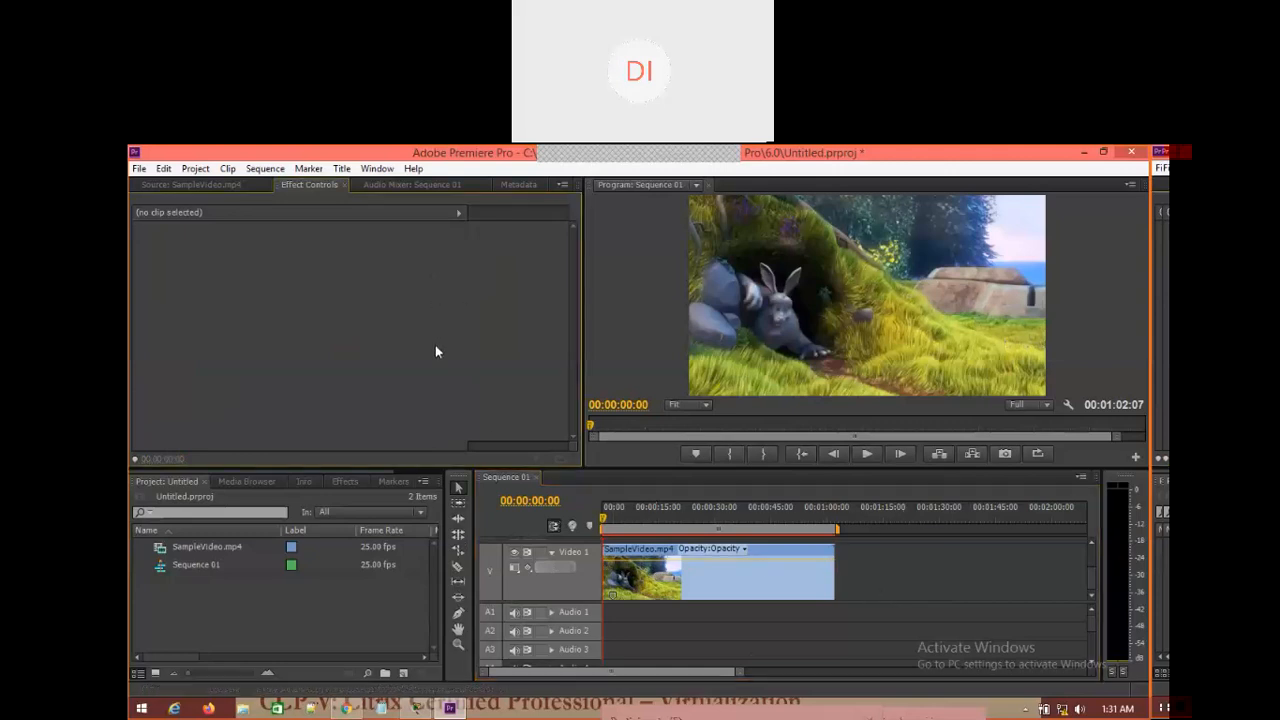
Import MVI_9312.MOV, load it in the Source Monitor, and place it on Video 1 directly after SampleVideo.mp4
double_click(198, 608)
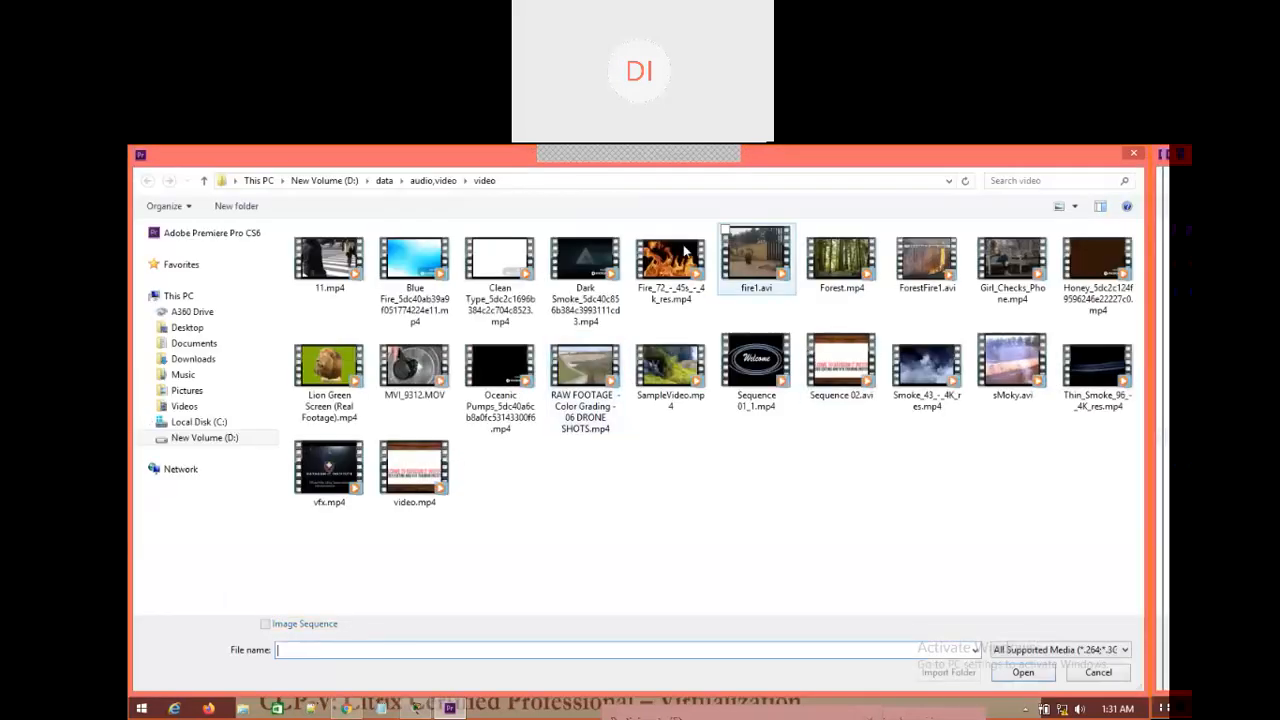
double_click(412, 368)
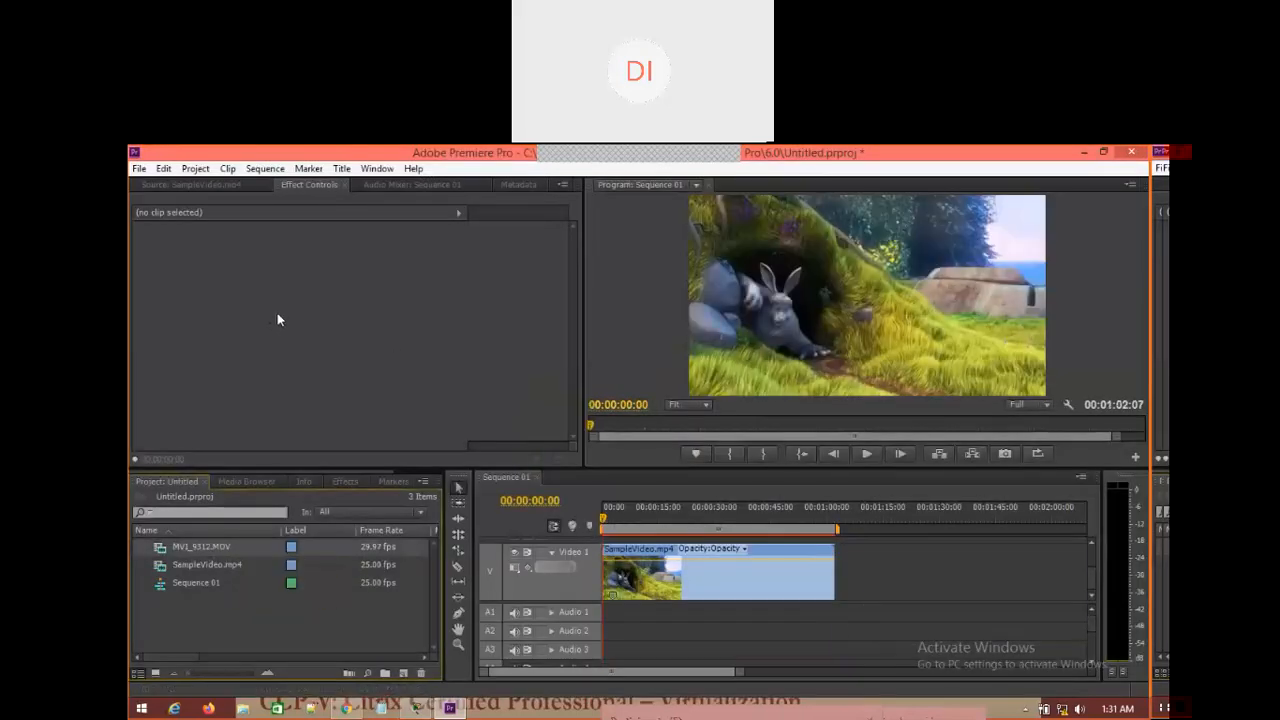
click(166, 182)
drag(196, 555, 250, 330)
drag(533, 510, 789, 578)
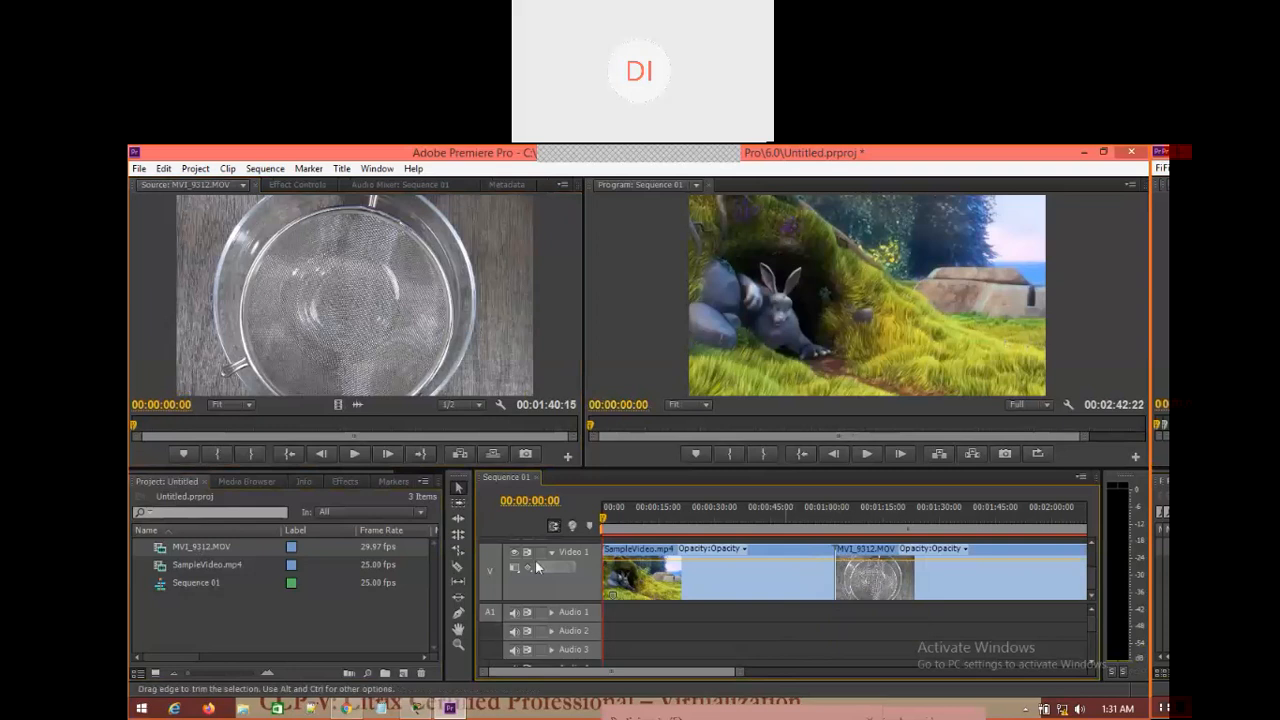
Use the Ripple Edit Tool to shorten the end of SampleVideo.mp4 to about 00:00:36, pulling MVI_9312.MOV along
click(459, 503)
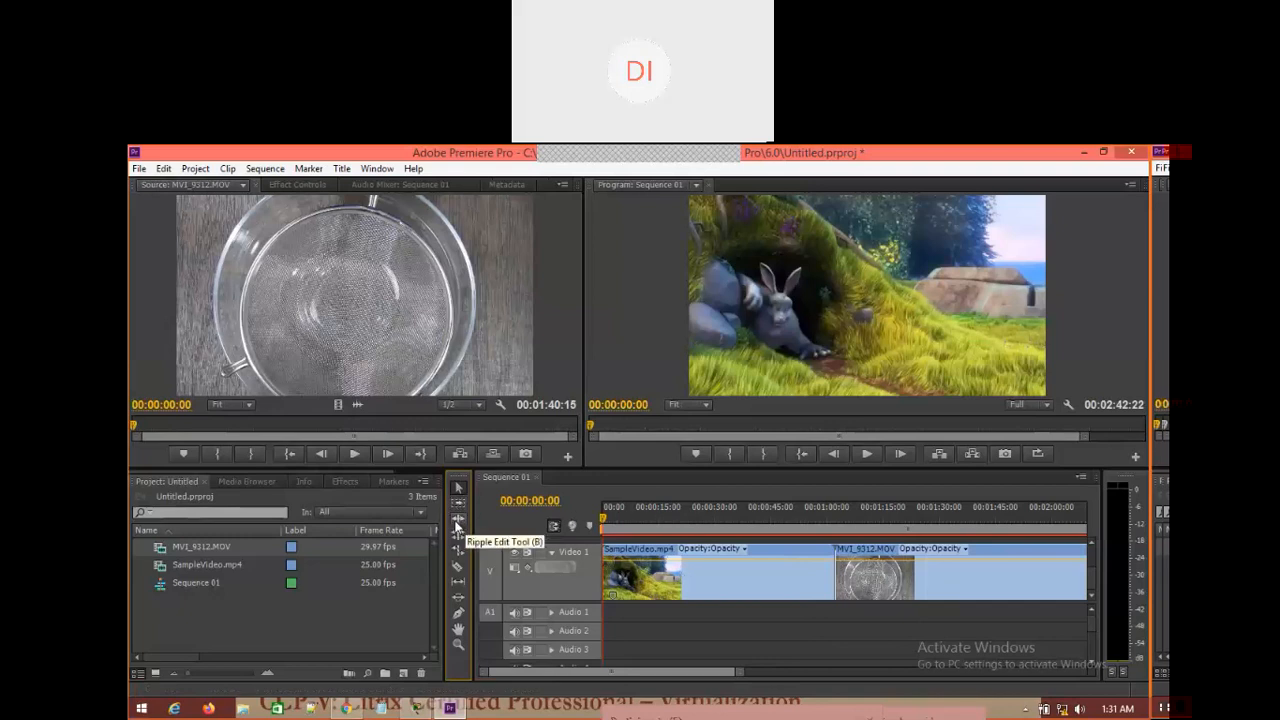
click(458, 521)
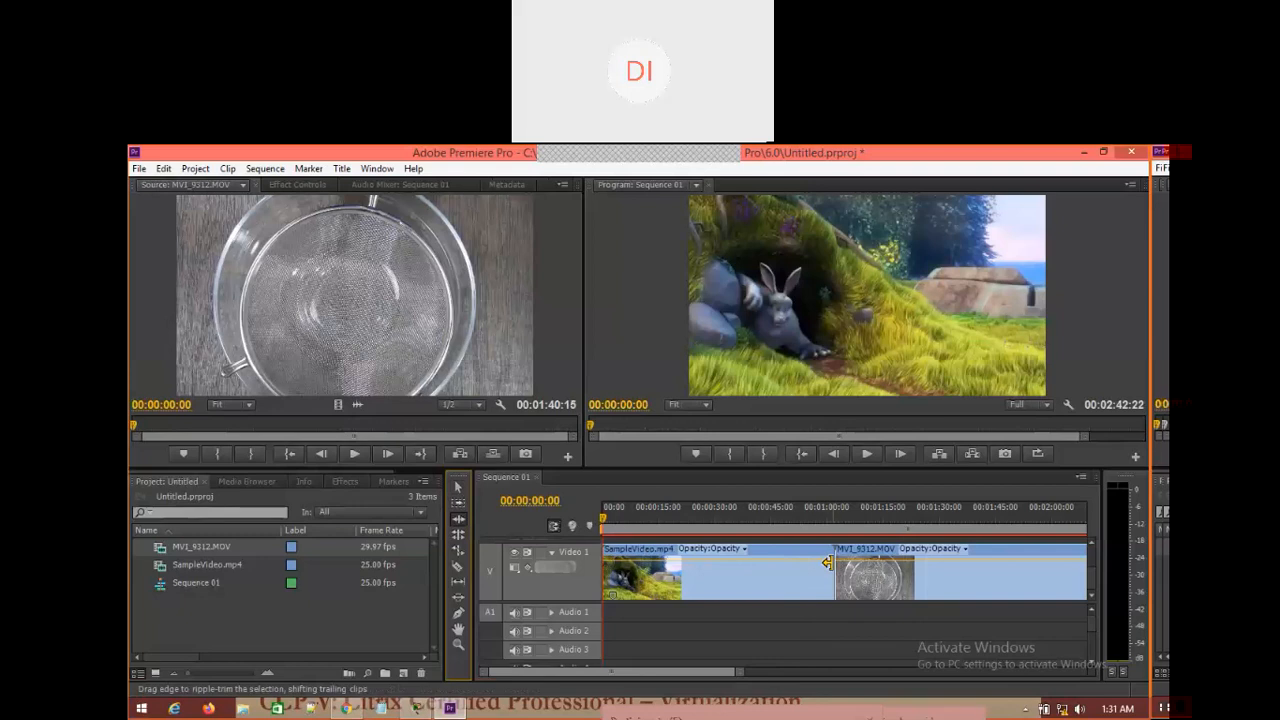
drag(828, 563, 714, 578)
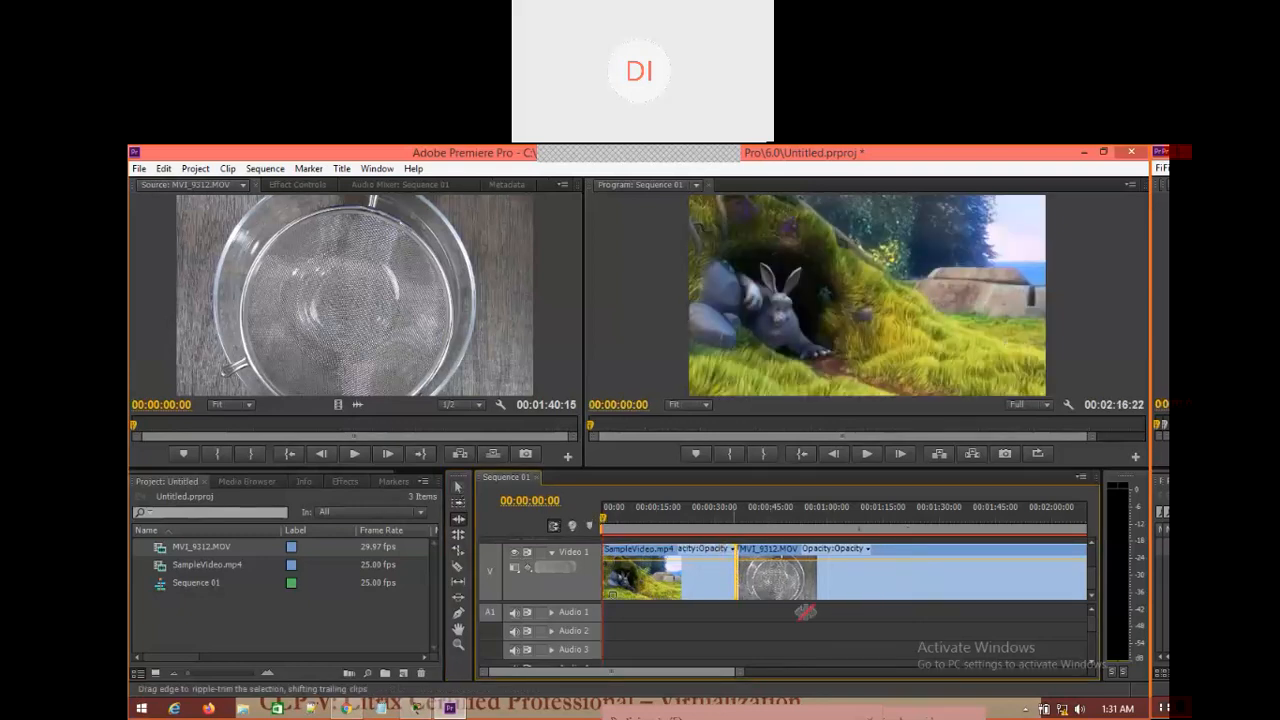
click(458, 487)
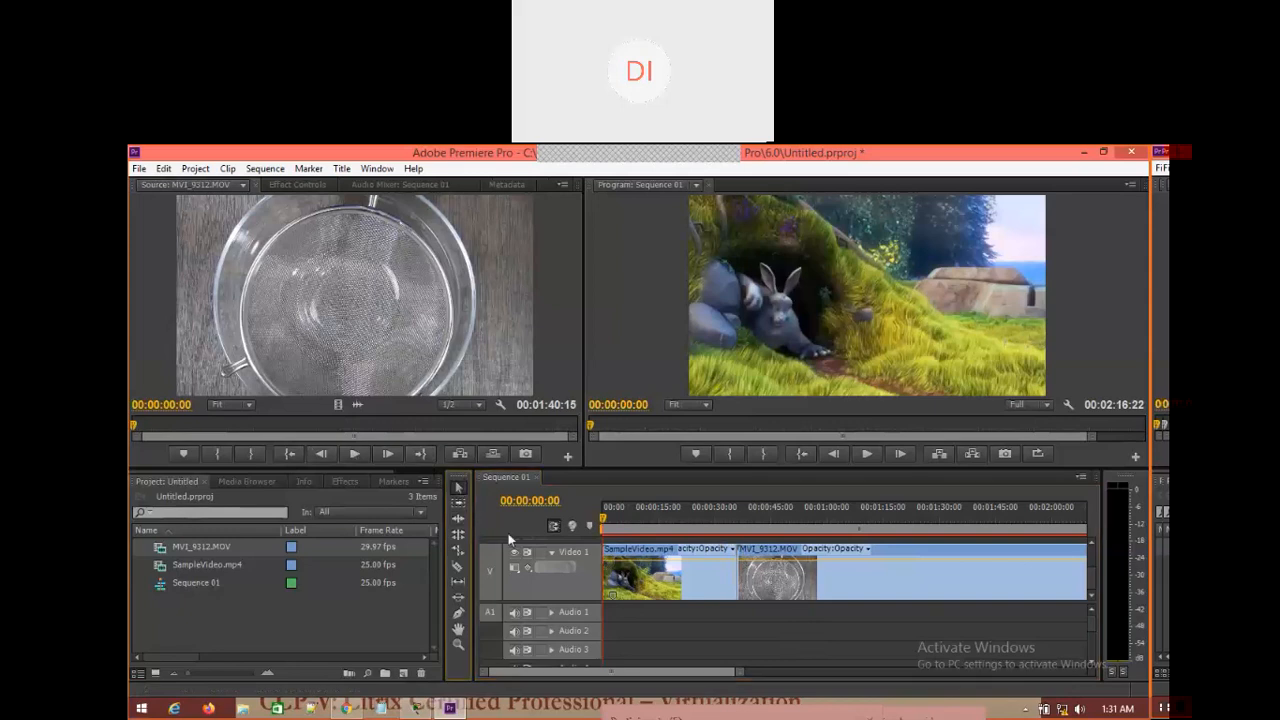
Use the Rolling Edit Tool to move the cut between the two clips out to about 00:01:02
click(459, 543)
drag(737, 571, 853, 577)
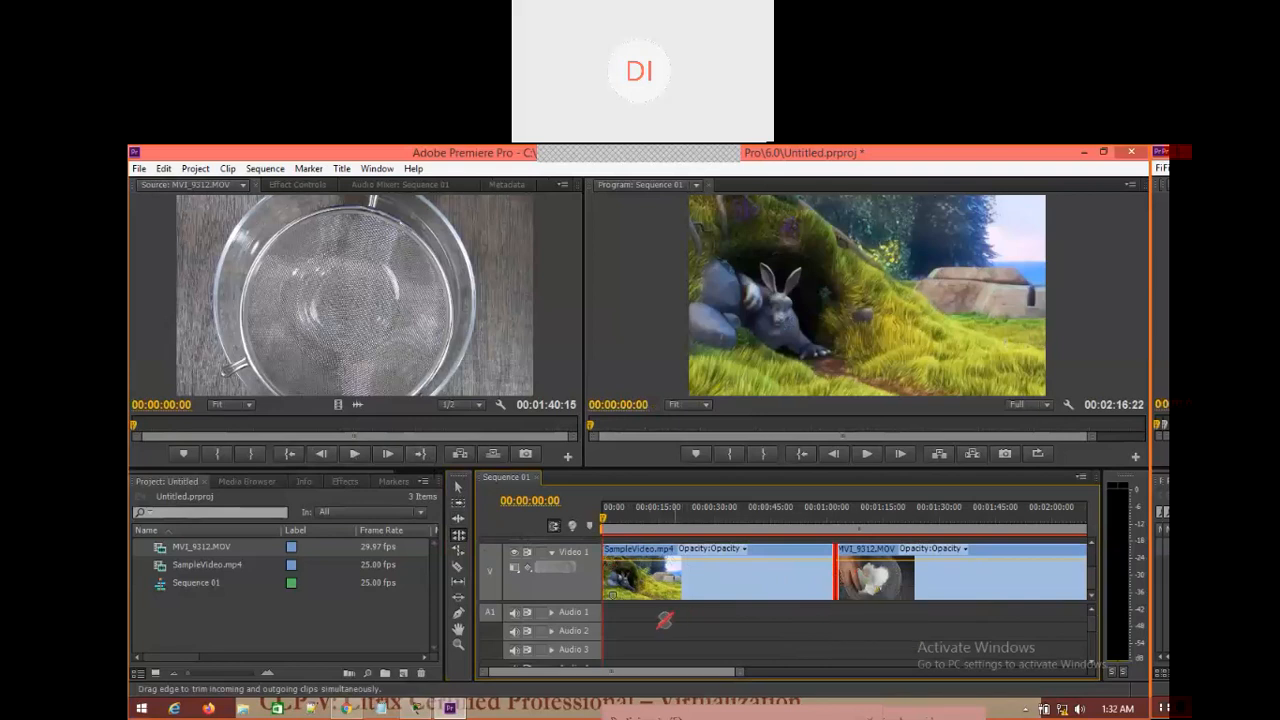
click(460, 488)
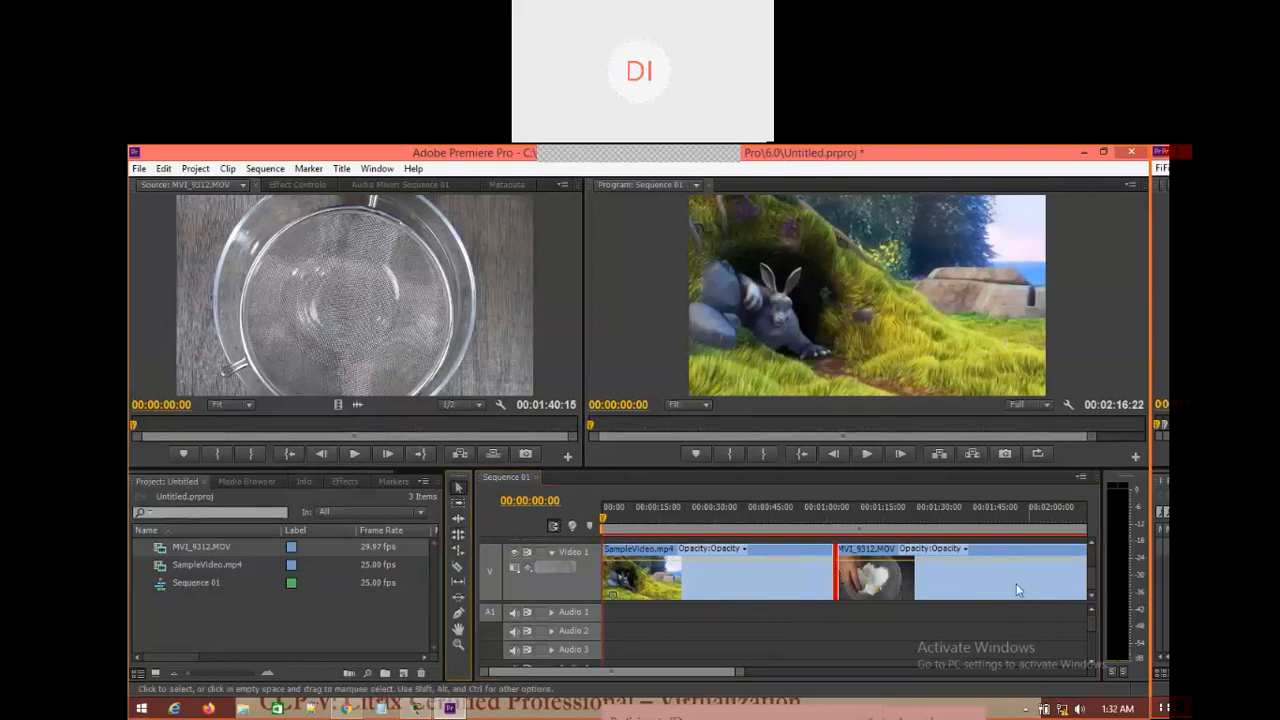
Trim the end of SampleVideo.mp4 to about 00:00:26 with the Selection Tool, leaving a gap before MVI_9312.MOV
click(818, 572)
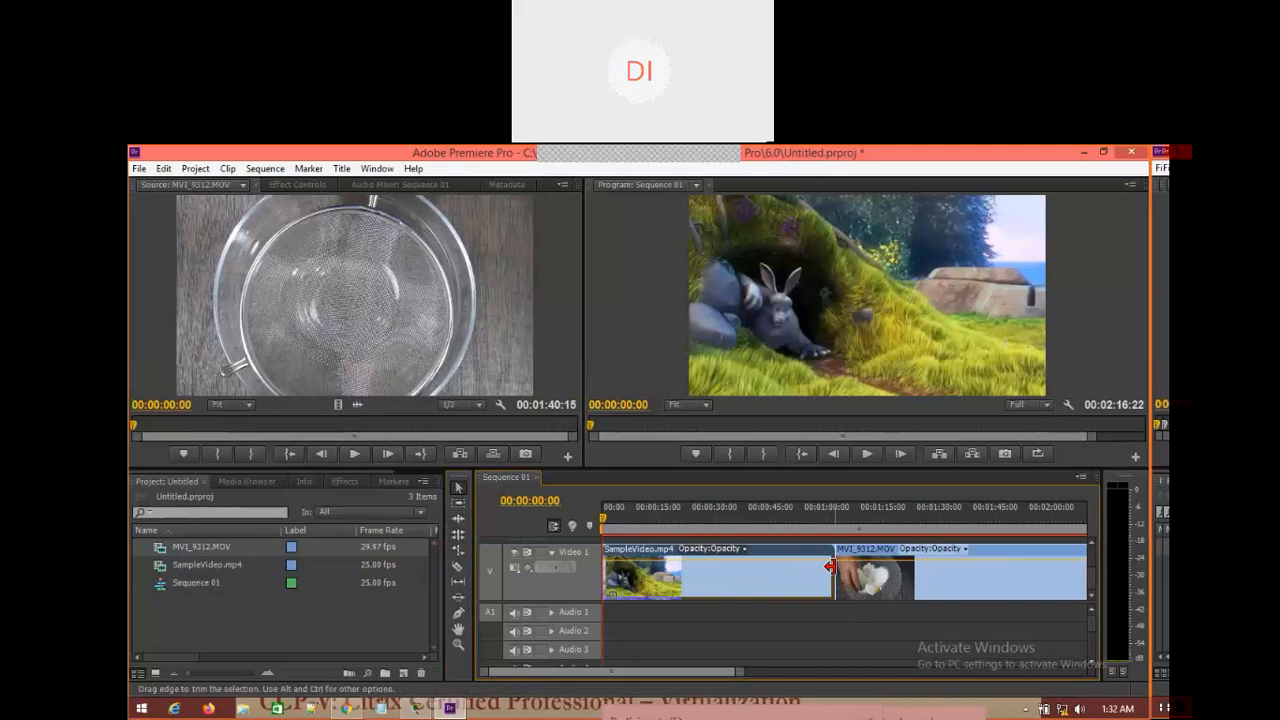
click(886, 555)
click(827, 576)
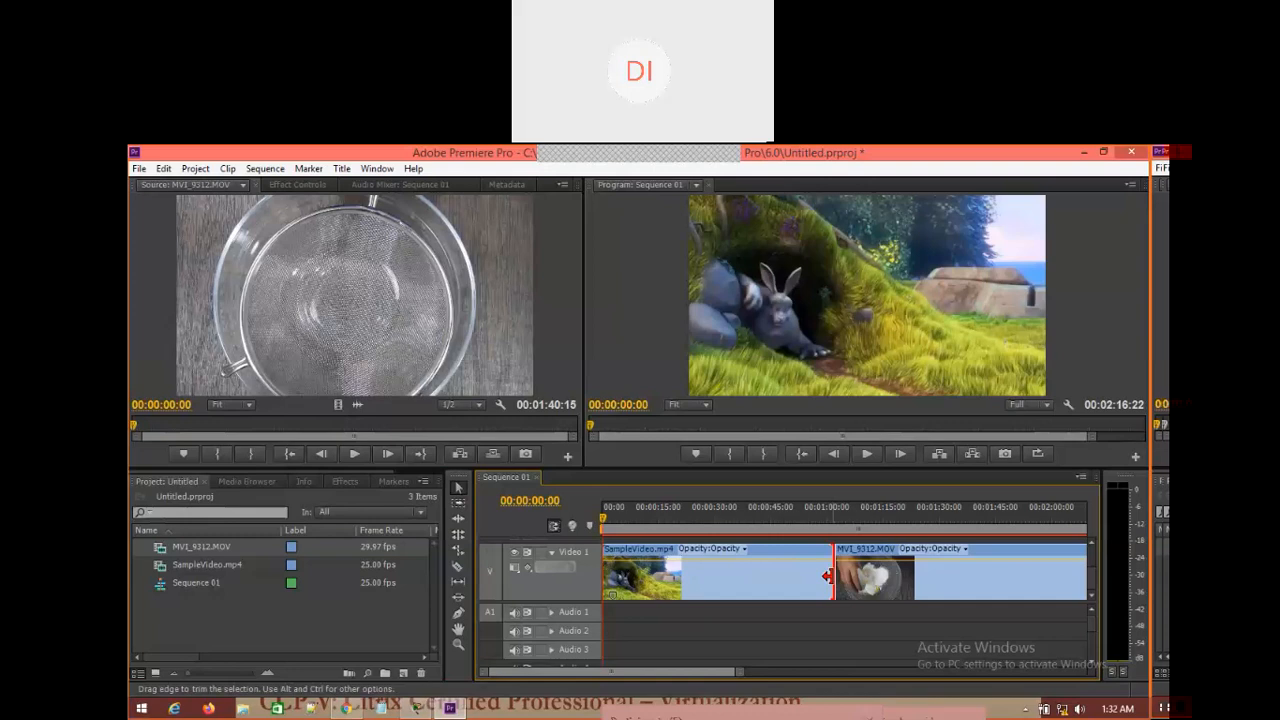
drag(828, 575, 693, 575)
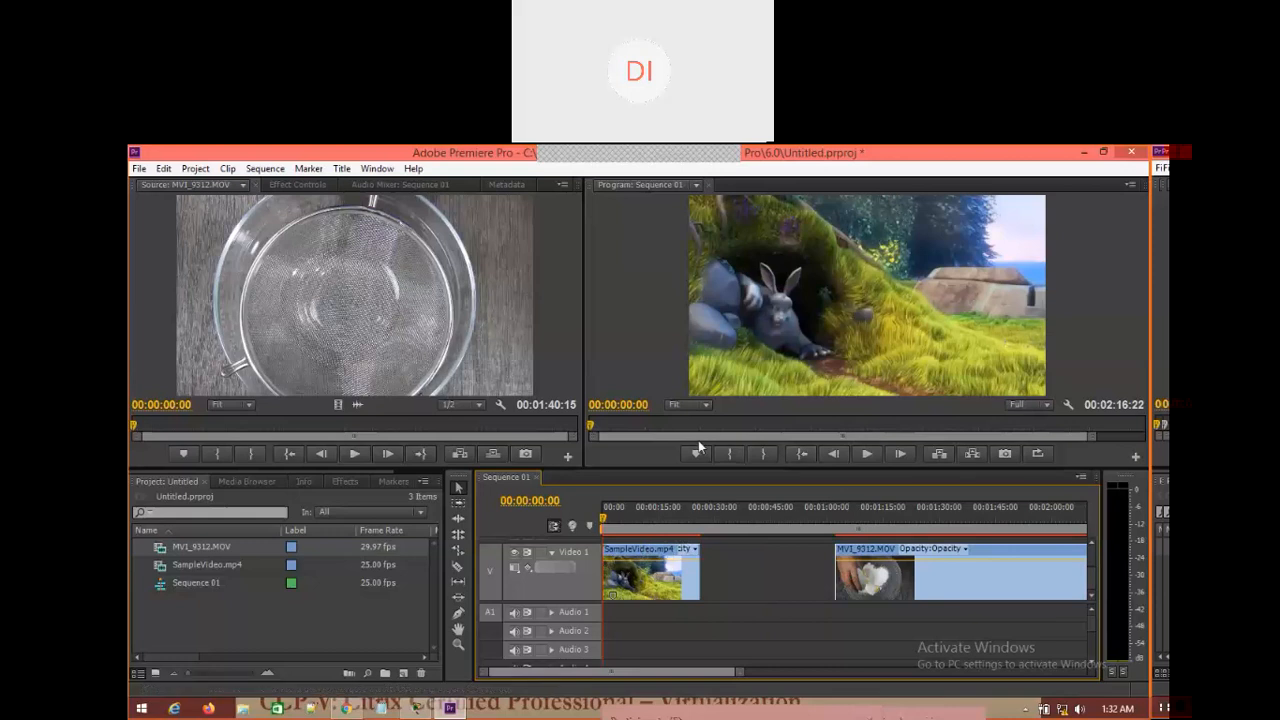
Scrub and briefly play the sequence through the gap between the clips, ending at 00:00:15:05
drag(603, 522, 689, 520)
click(745, 528)
click(869, 457)
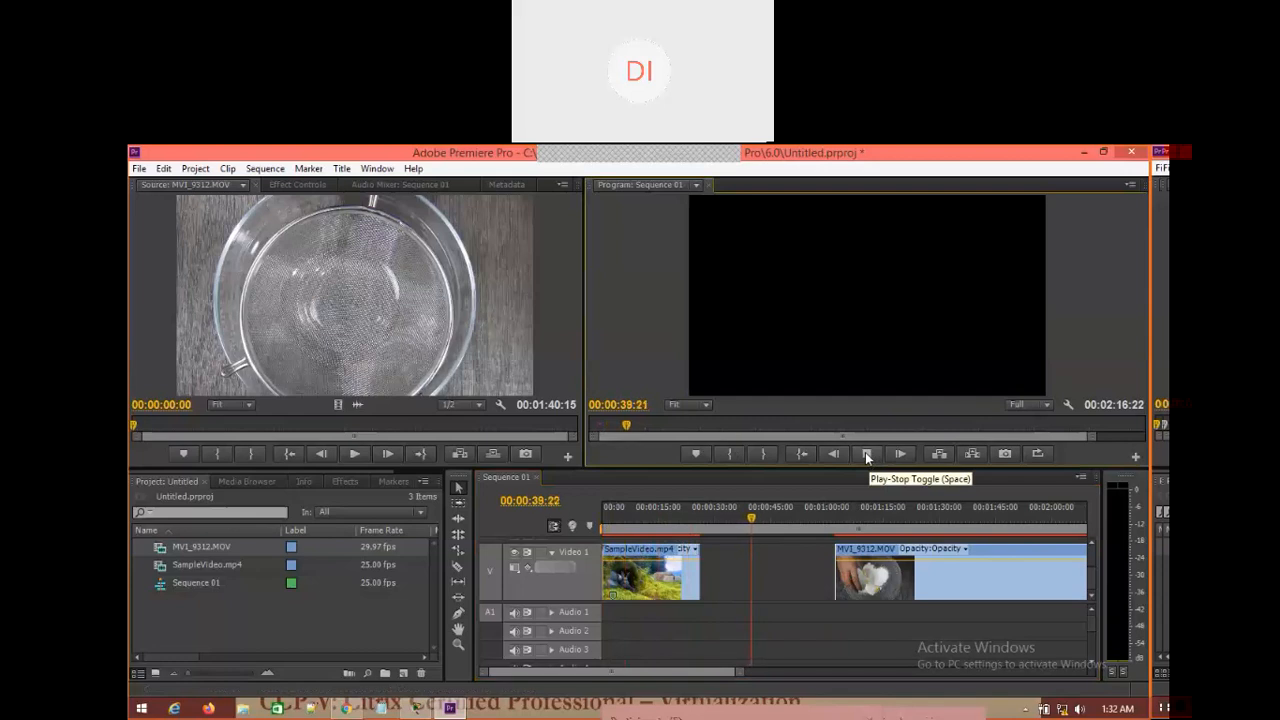
click(866, 455)
drag(755, 523, 661, 537)
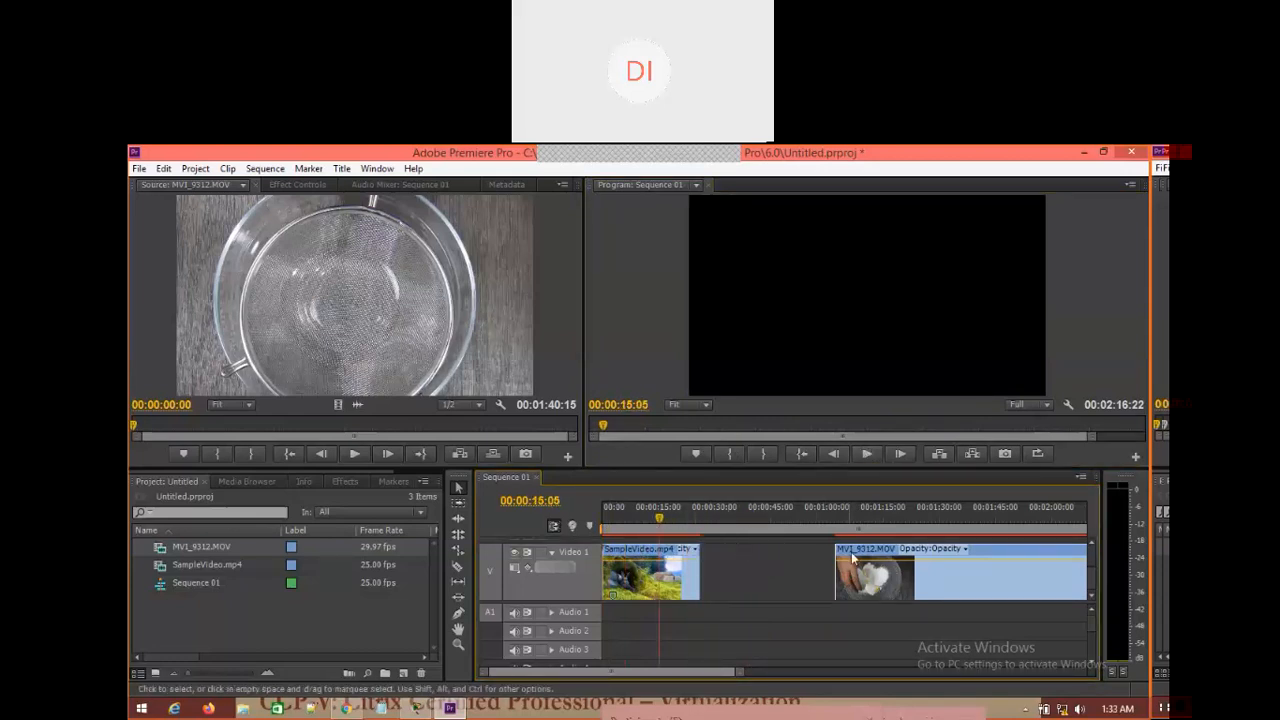
Move MVI_9312.MOV against SampleVideo.mp4, trim about 18 seconds off its start, and close the new gap
drag(862, 552, 736, 563)
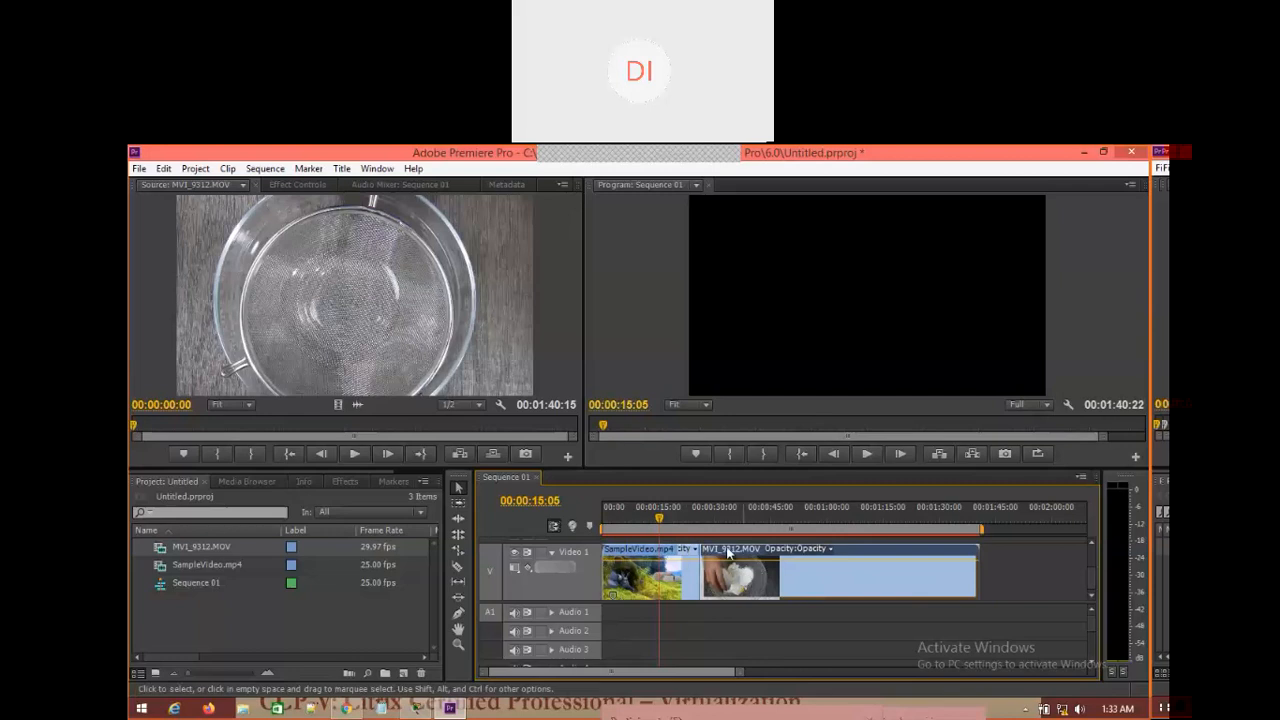
drag(704, 556, 779, 567)
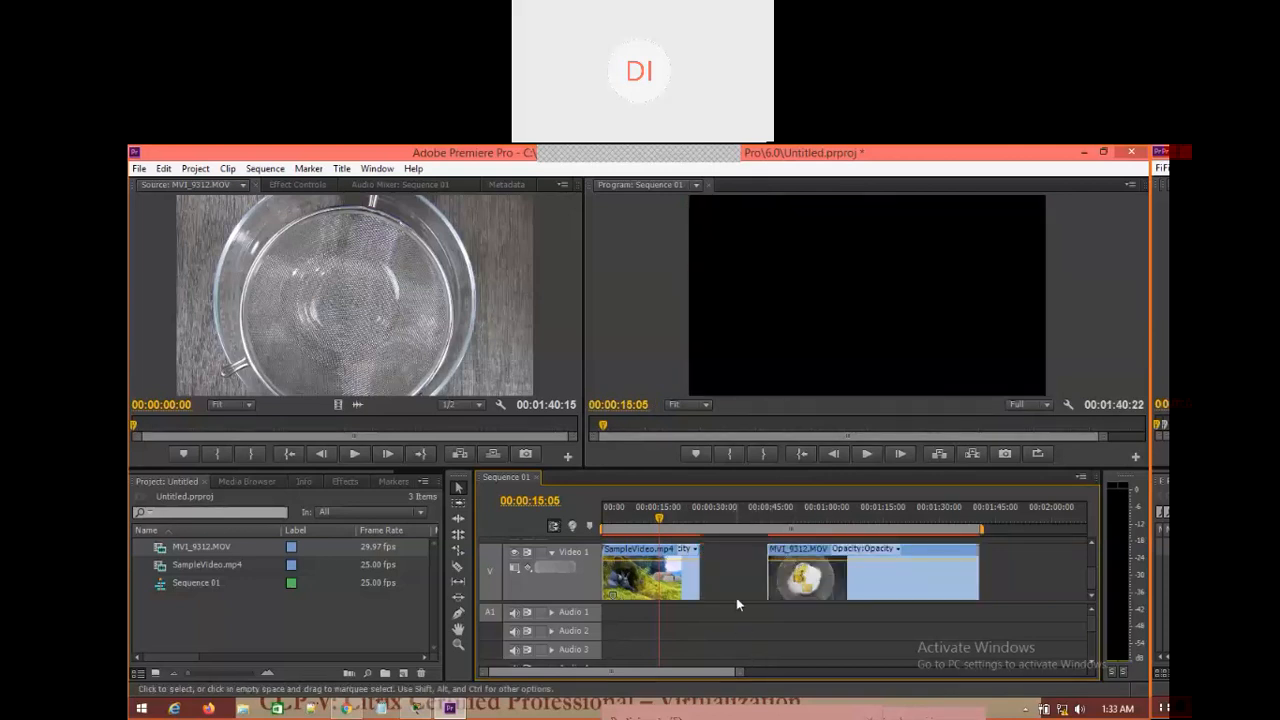
drag(800, 560, 734, 557)
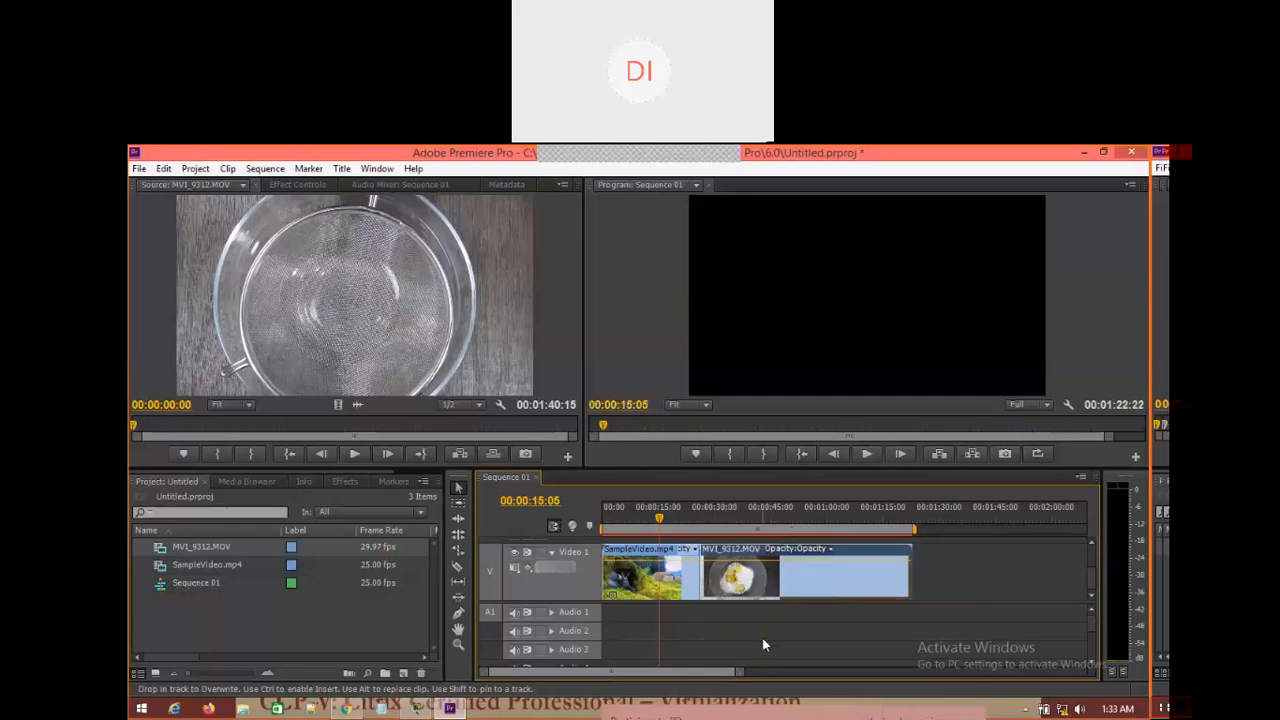
drag(660, 520, 686, 527)
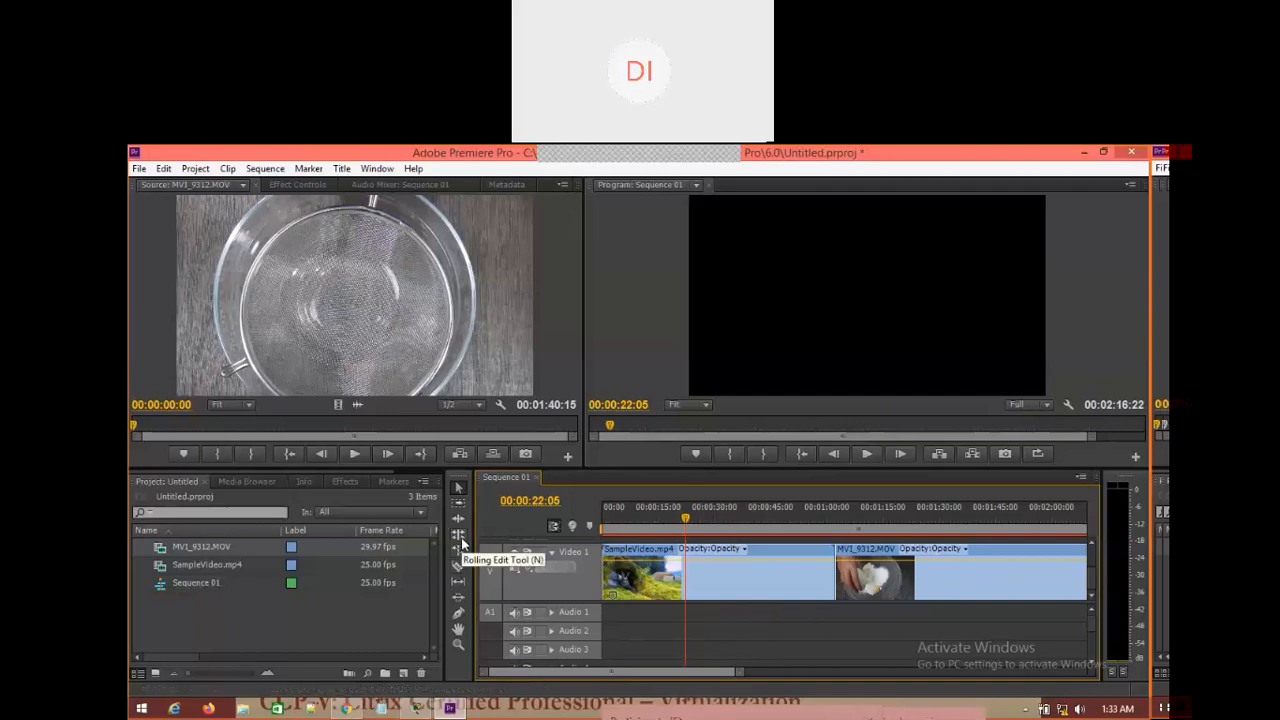
Roll the cut between the clips back and forth, leave it at about 00:00:36, and check the frame at 00:00:38:20
click(461, 540)
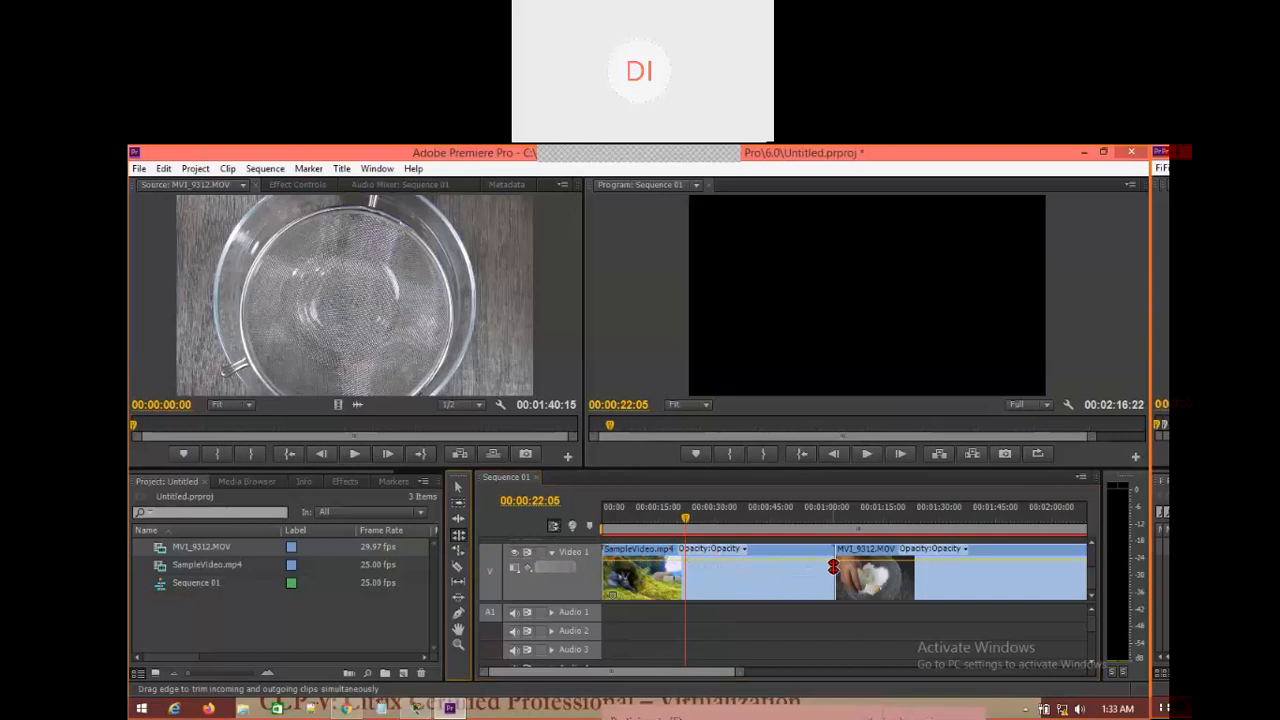
click(836, 565)
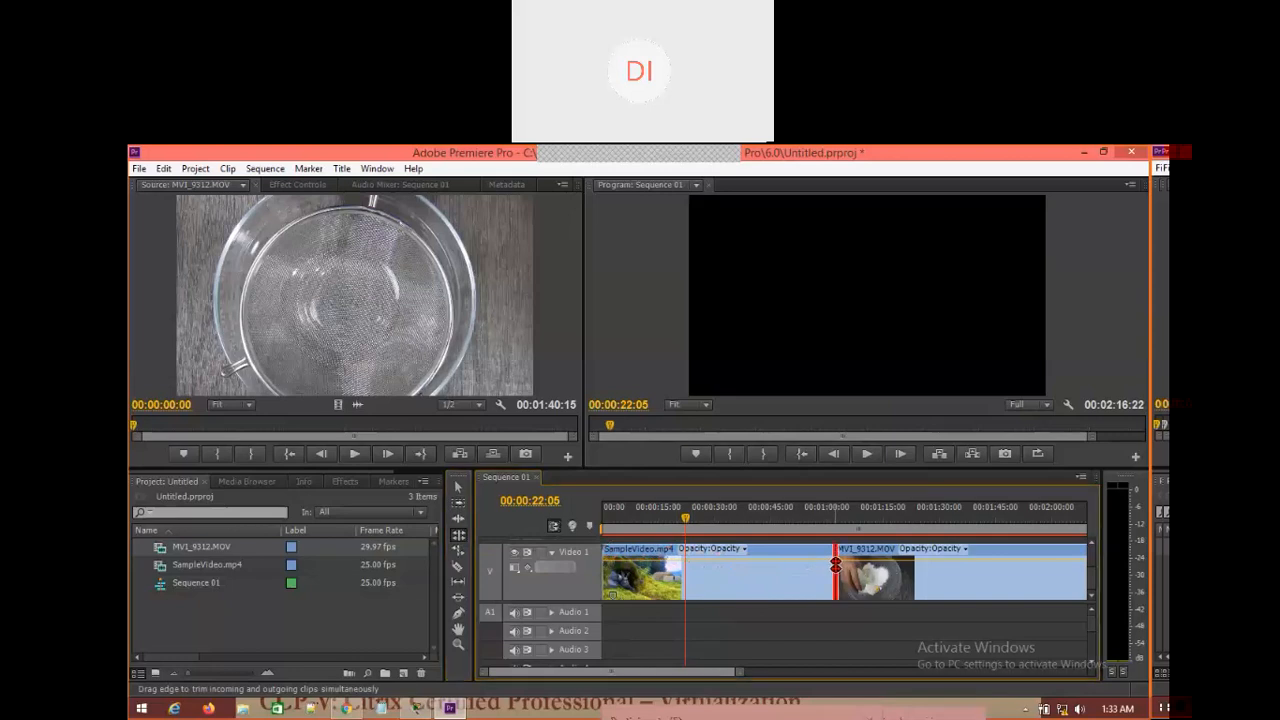
drag(836, 565, 698, 570)
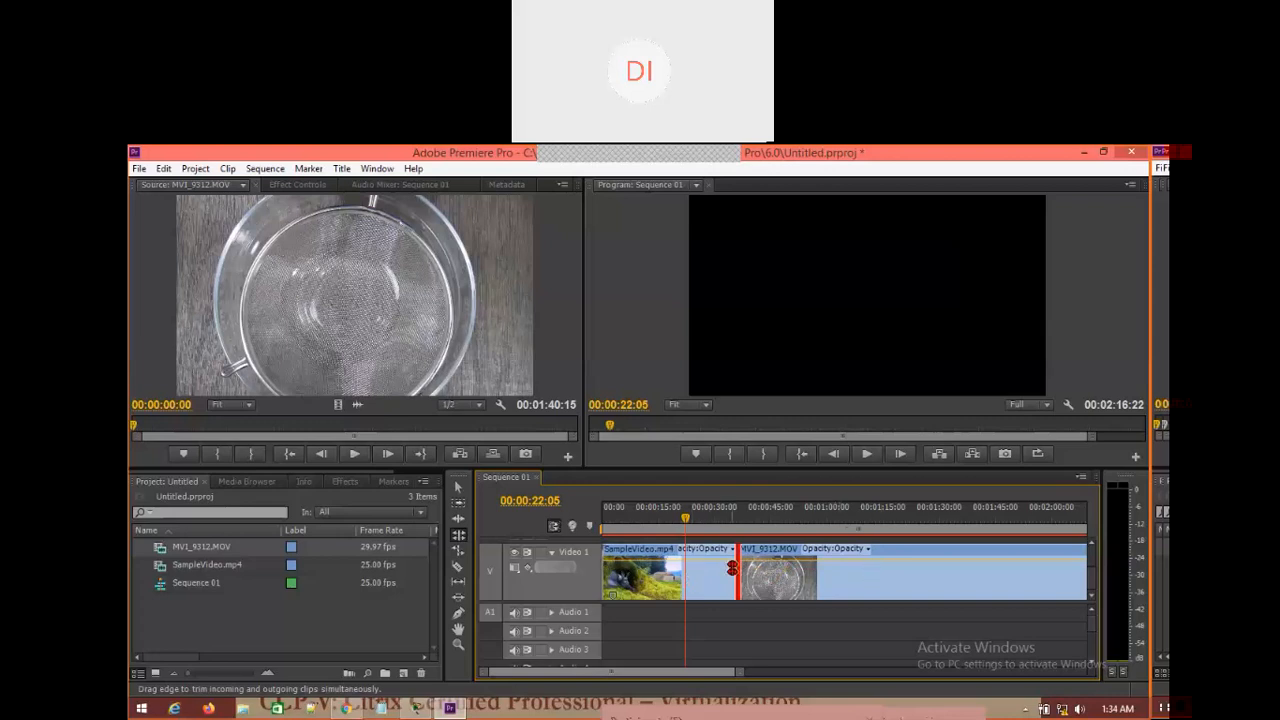
drag(739, 567, 948, 567)
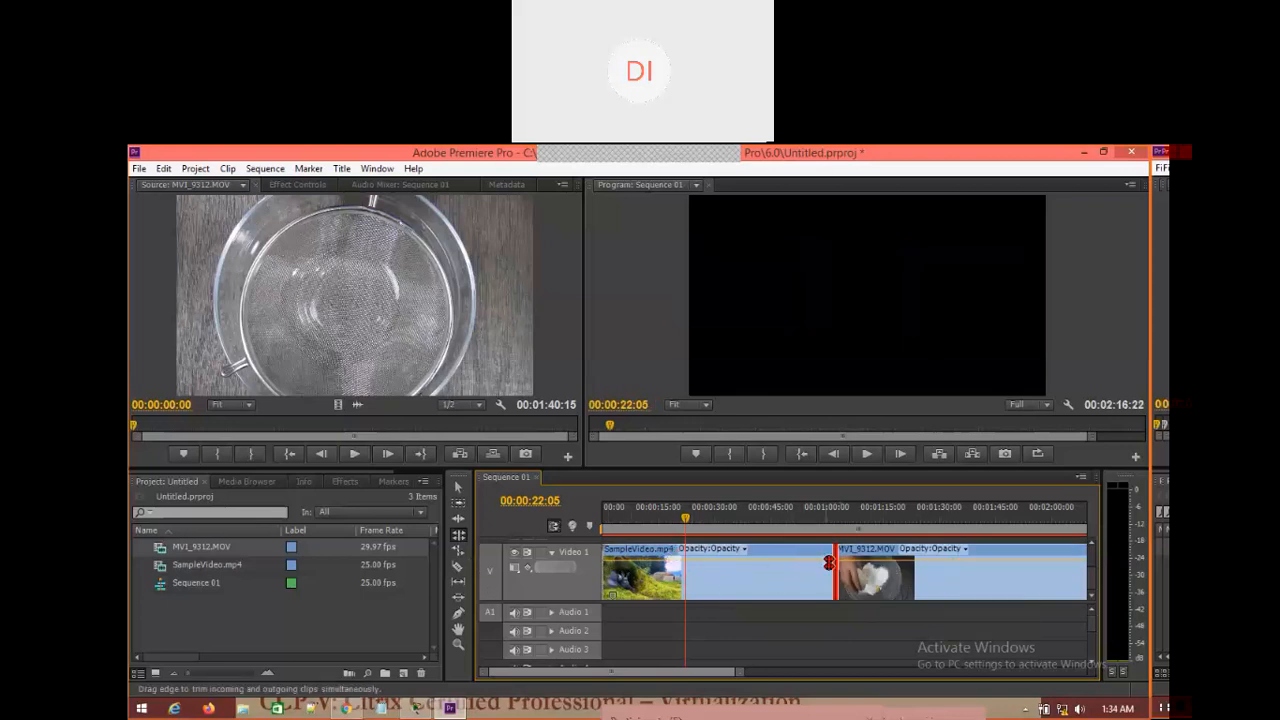
drag(835, 563, 716, 576)
click(738, 521)
mouse_move(738, 521)
mouse_down()
mouse_move(776, 521)
mouse_move(747, 520)
mouse_up()
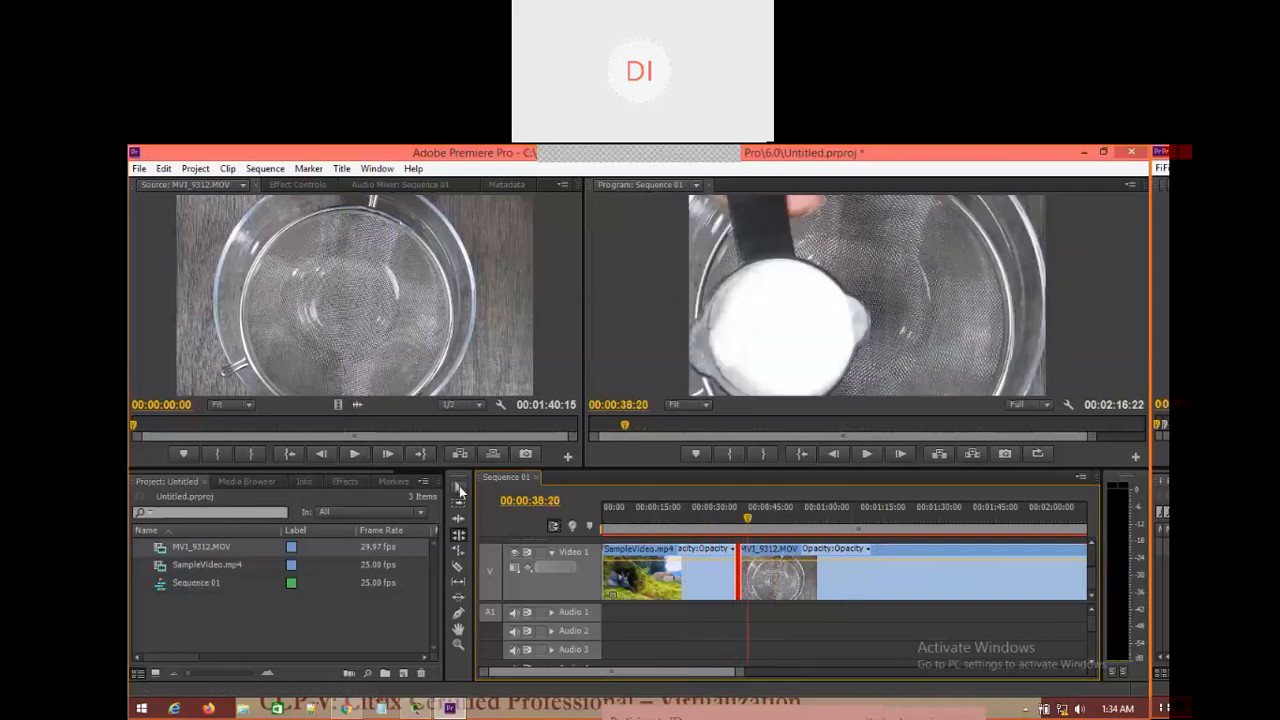
Trim the start of MVI_9312.MOV to 00:01:28:15 and move the clip back against SampleVideo.mp4
right_click(921, 578)
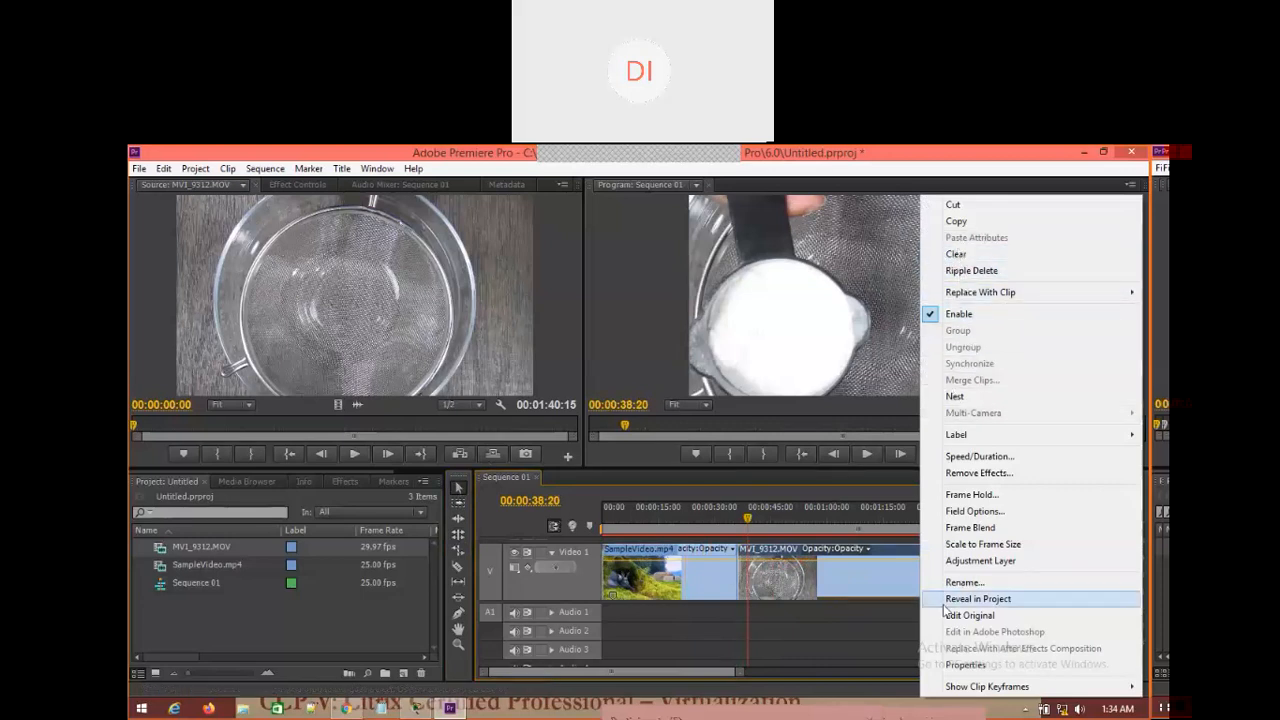
click(941, 549)
drag(754, 526, 937, 531)
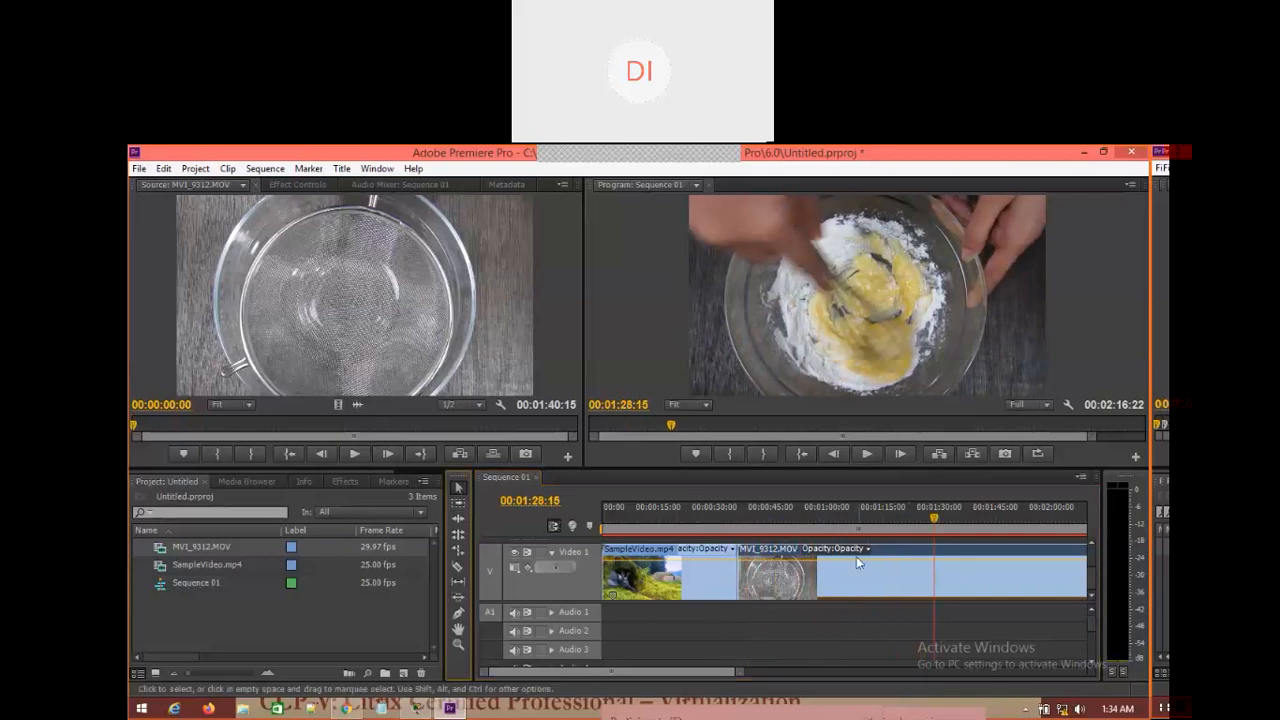
drag(745, 563, 790, 576)
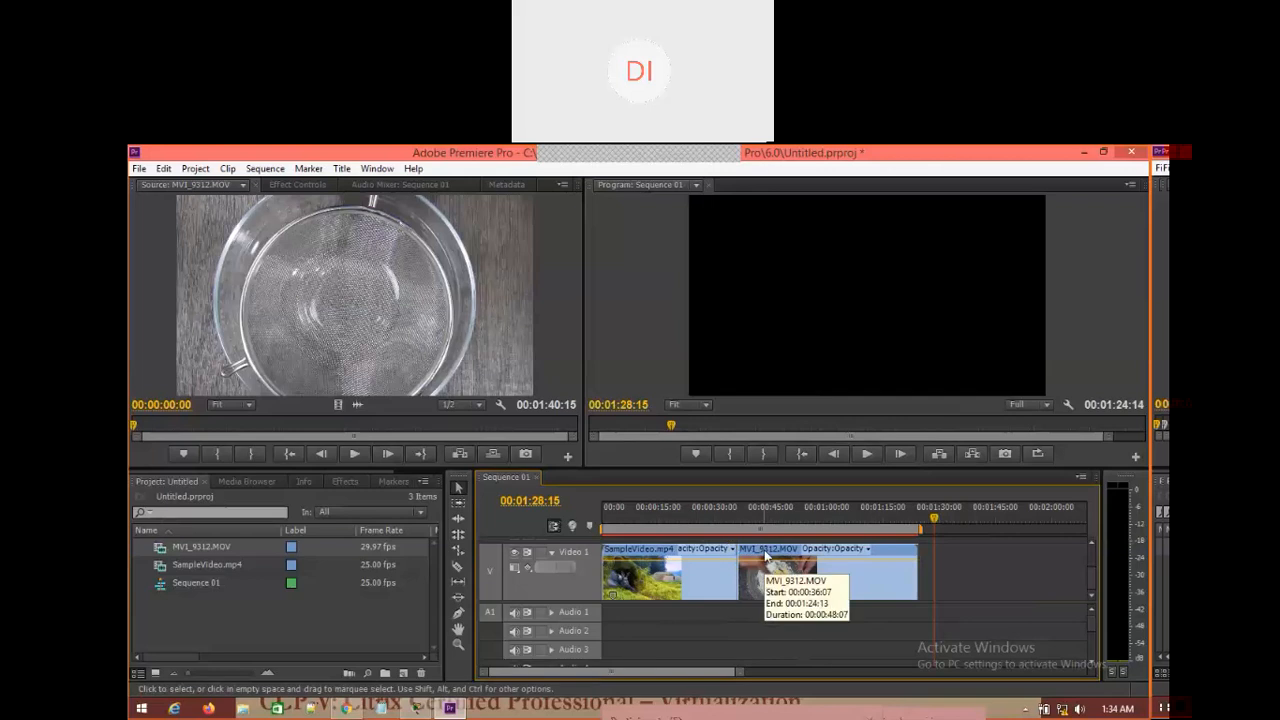
Undo the last clip move and trim, move the cut to about 00:01:02, and trim MVI_9312.MOV's start to about 00:01:36
key(ctrl+z)
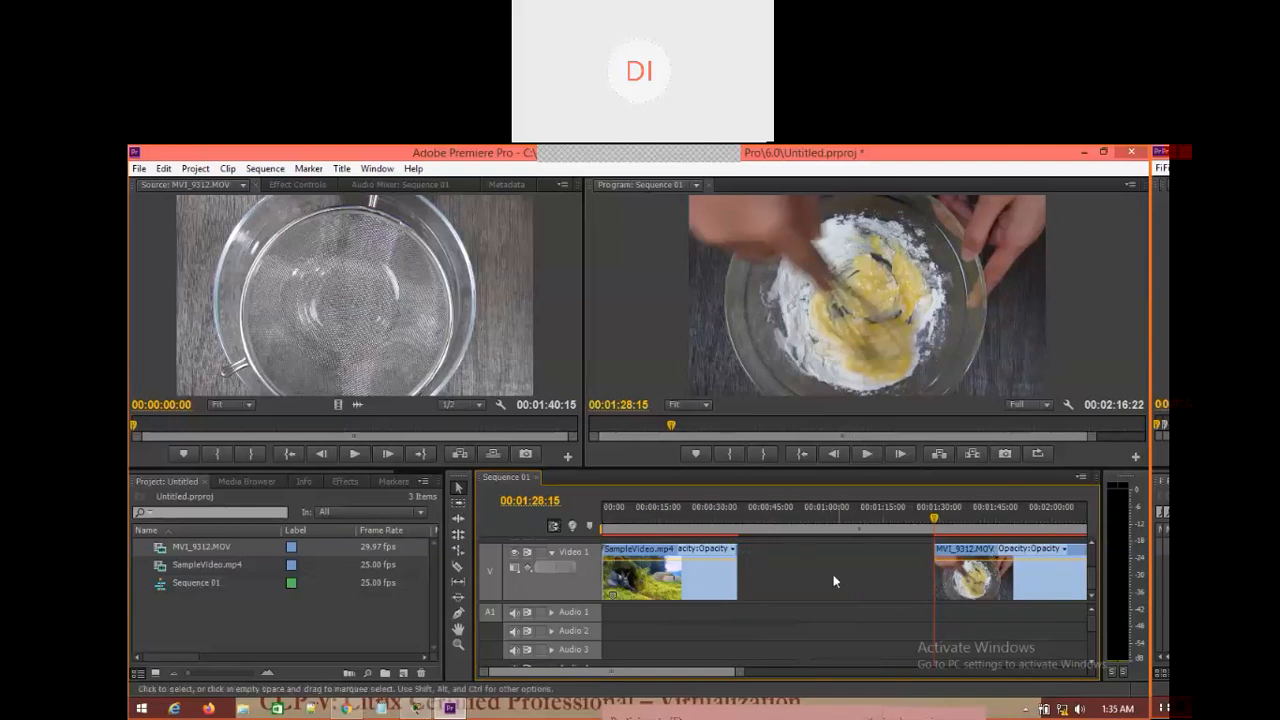
mouse_move(979, 557)
mouse_down()
mouse_move(774, 556)
mouse_move(986, 566)
mouse_up()
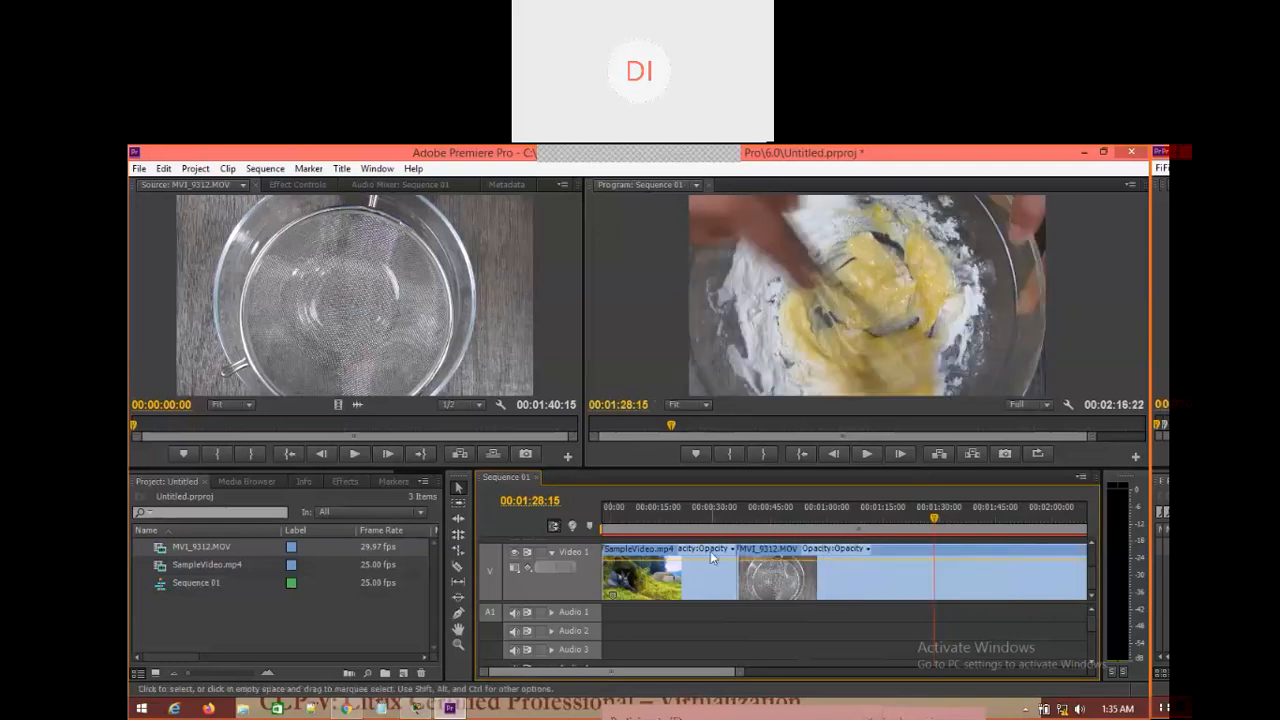
drag(748, 566, 846, 568)
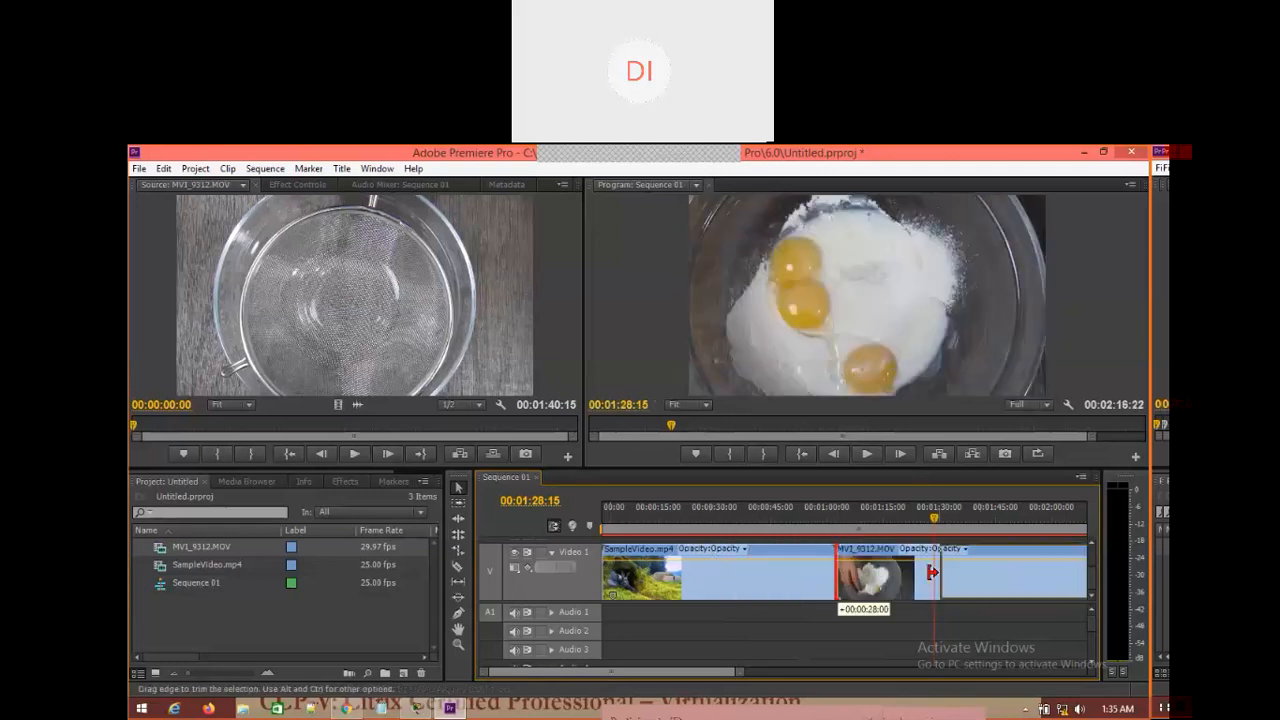
drag(843, 571, 970, 571)
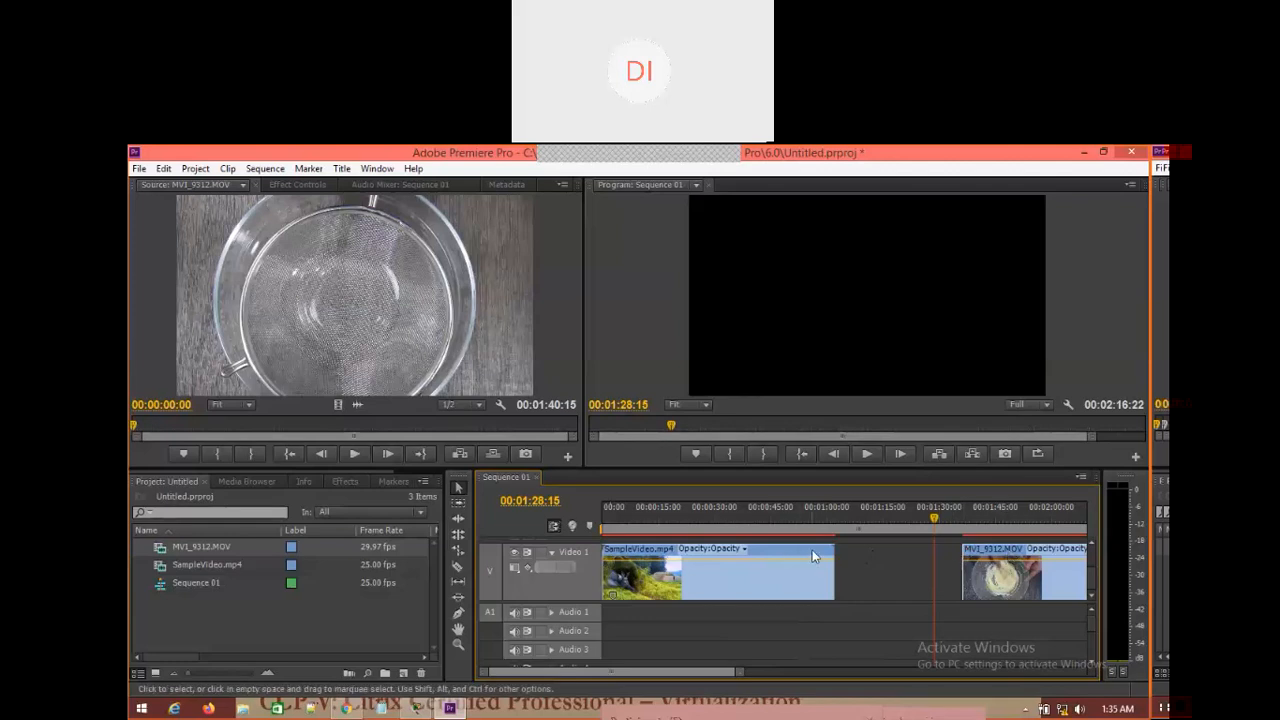
Try repositioning SampleVideo.mp4 and MVI_9312.MOV by hand around the gap, and move them apart again
drag(642, 550, 682, 551)
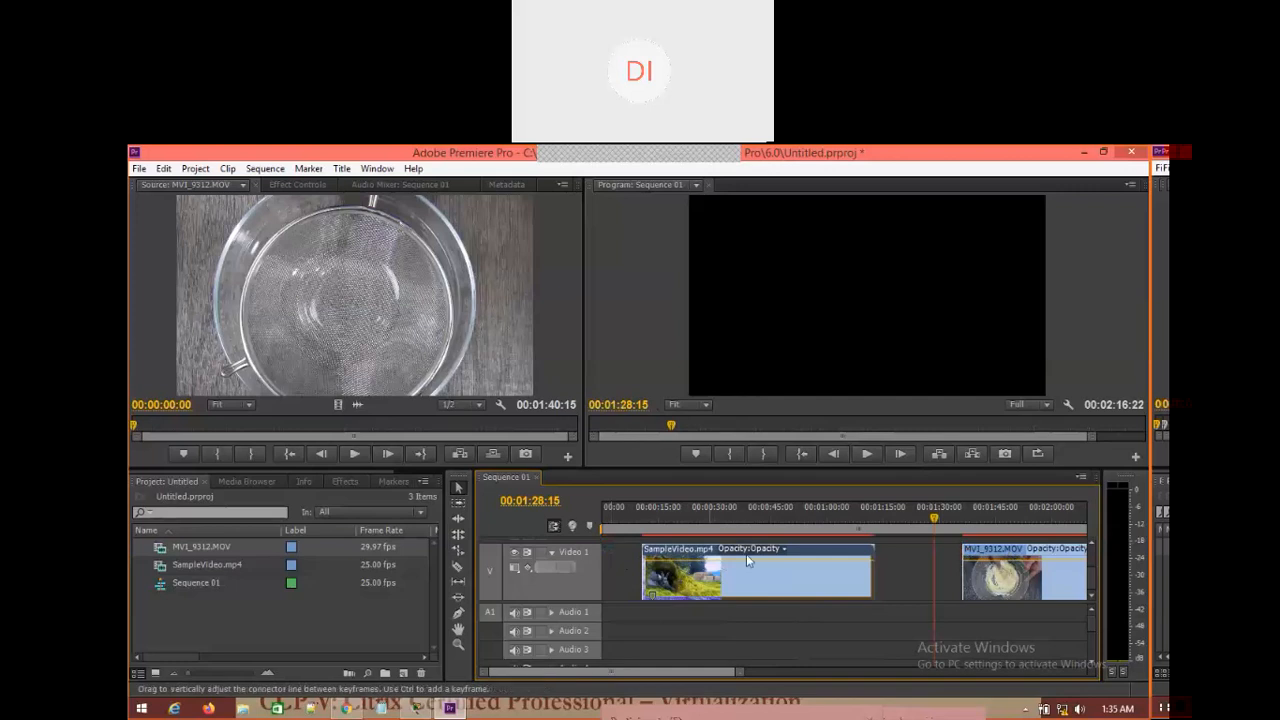
drag(800, 556, 993, 552)
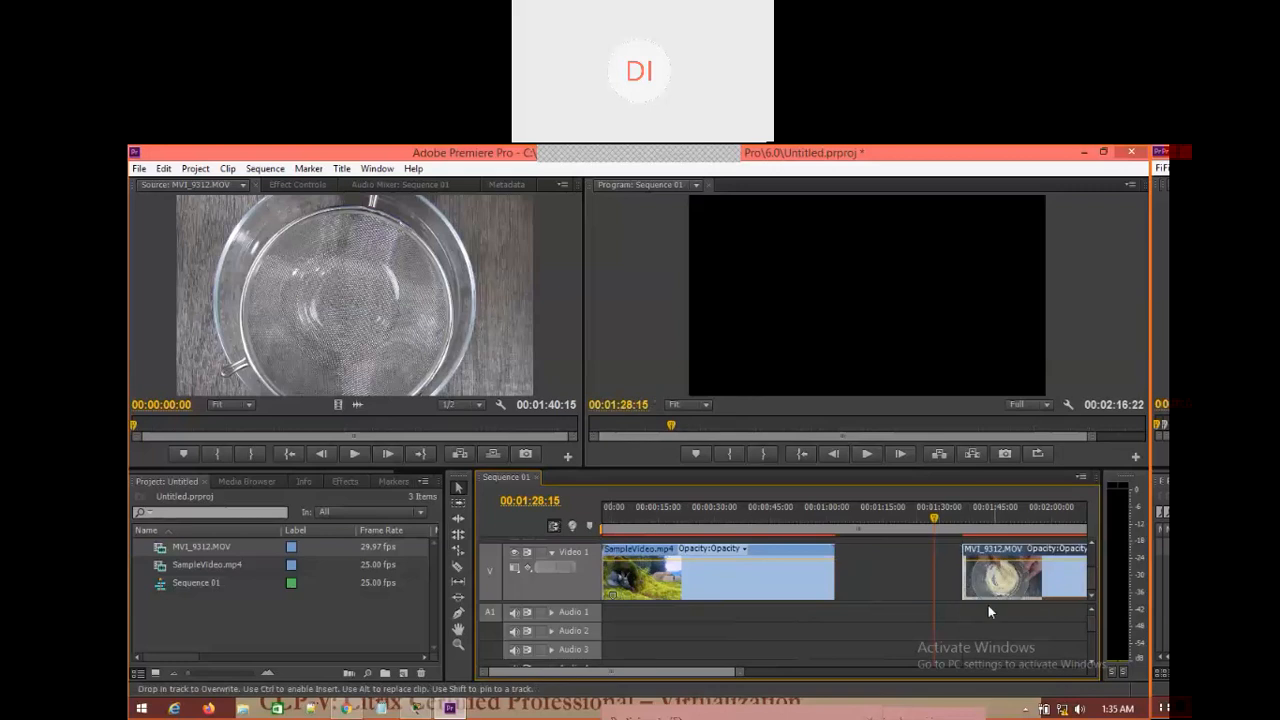
right_click(899, 577)
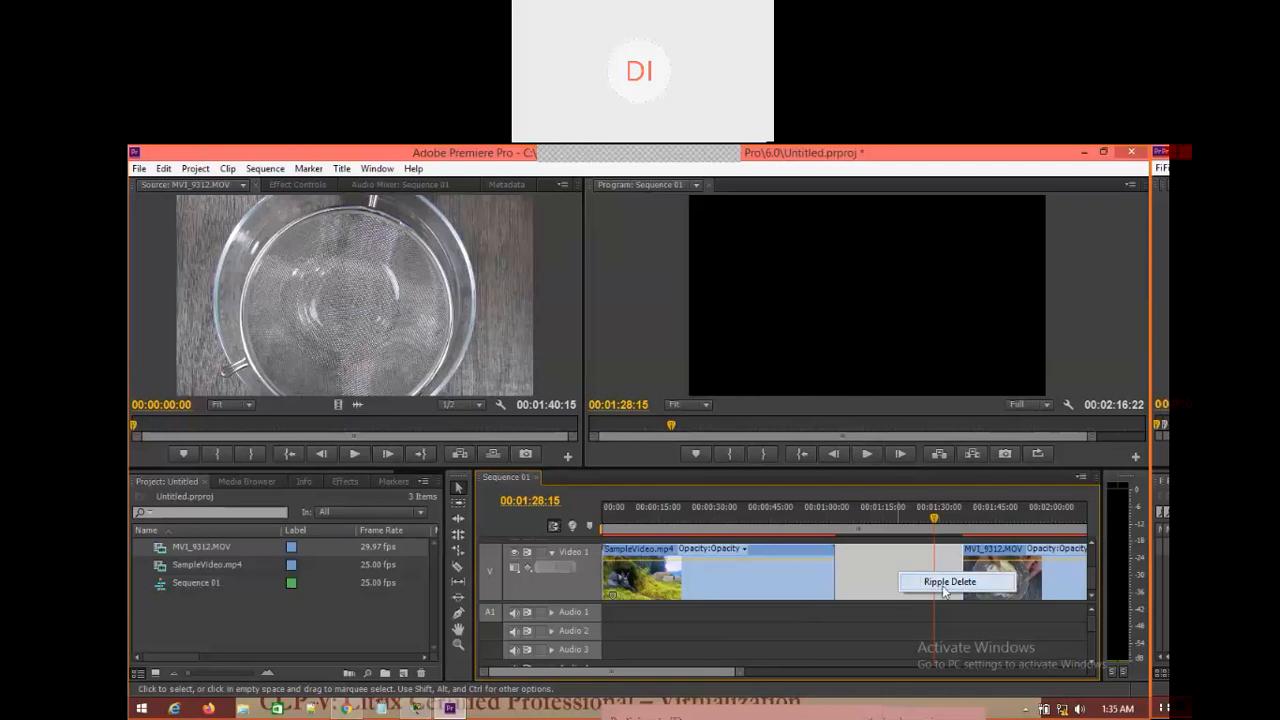
click(930, 600)
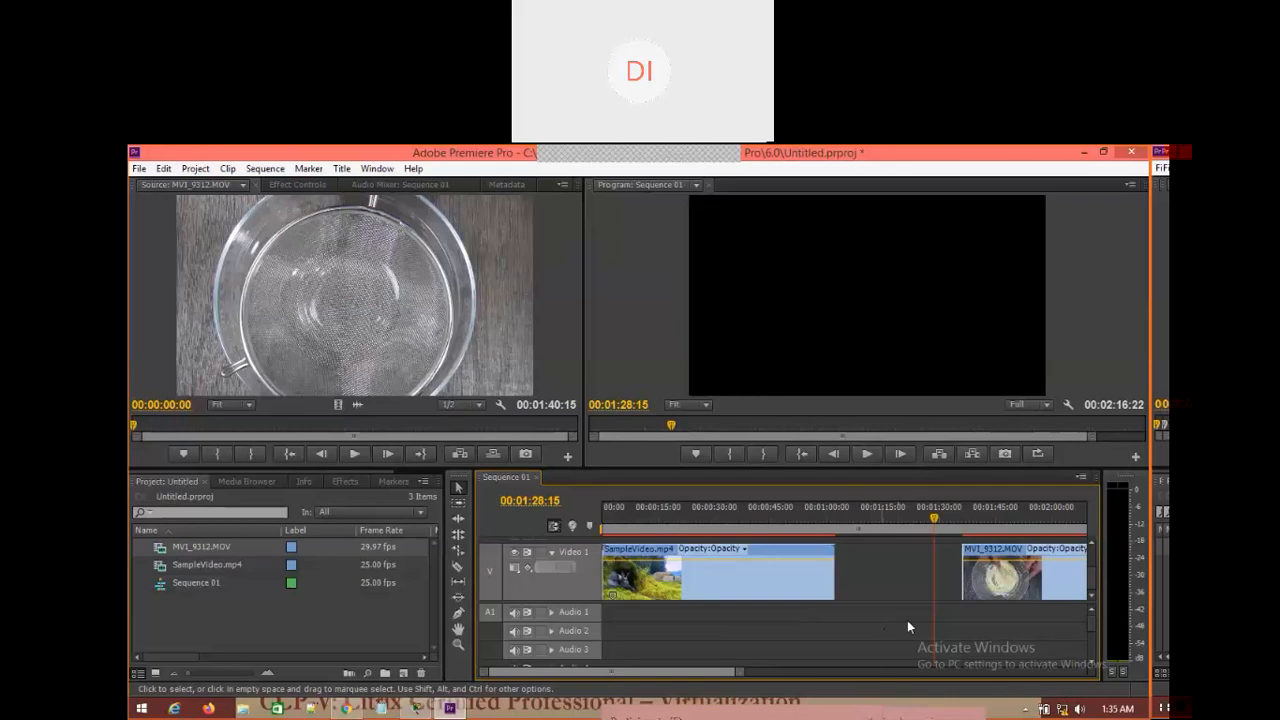
click(990, 562)
drag(990, 562, 860, 565)
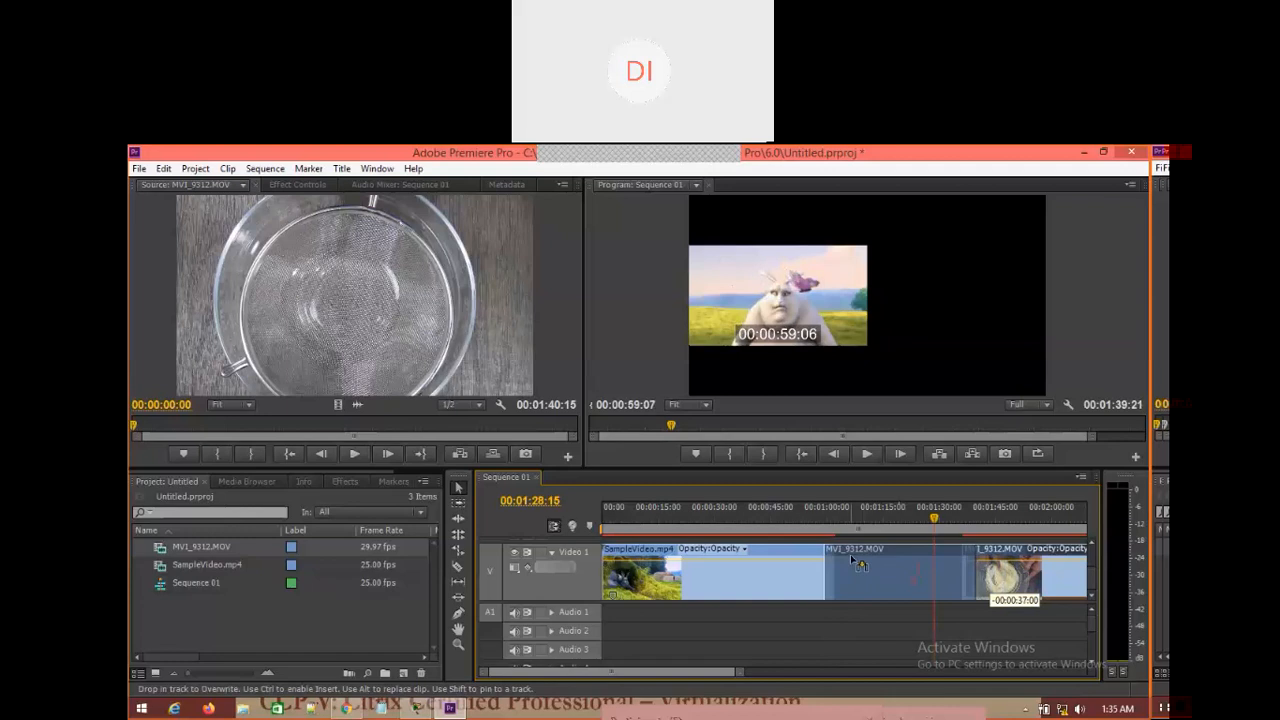
drag(858, 563, 1025, 584)
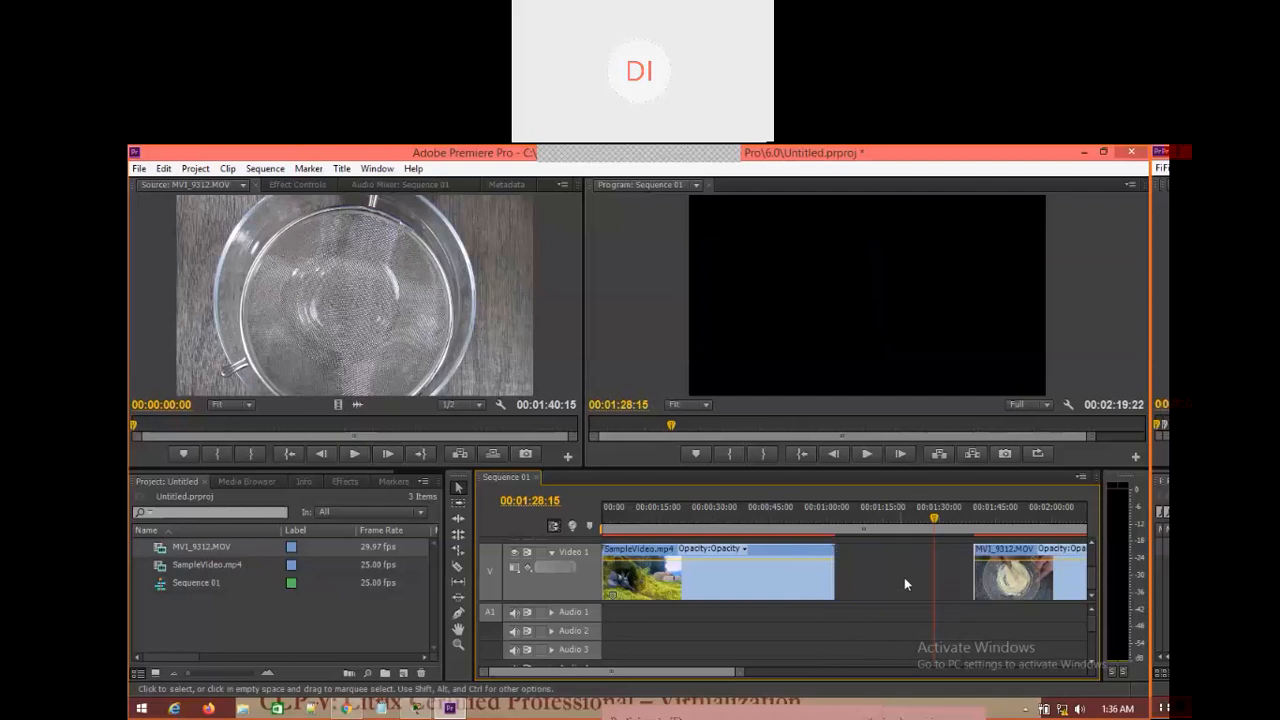
Ripple delete the gap between the two clips and scrub across the joined sequence, ending at 00:01:06:10
right_click(872, 573)
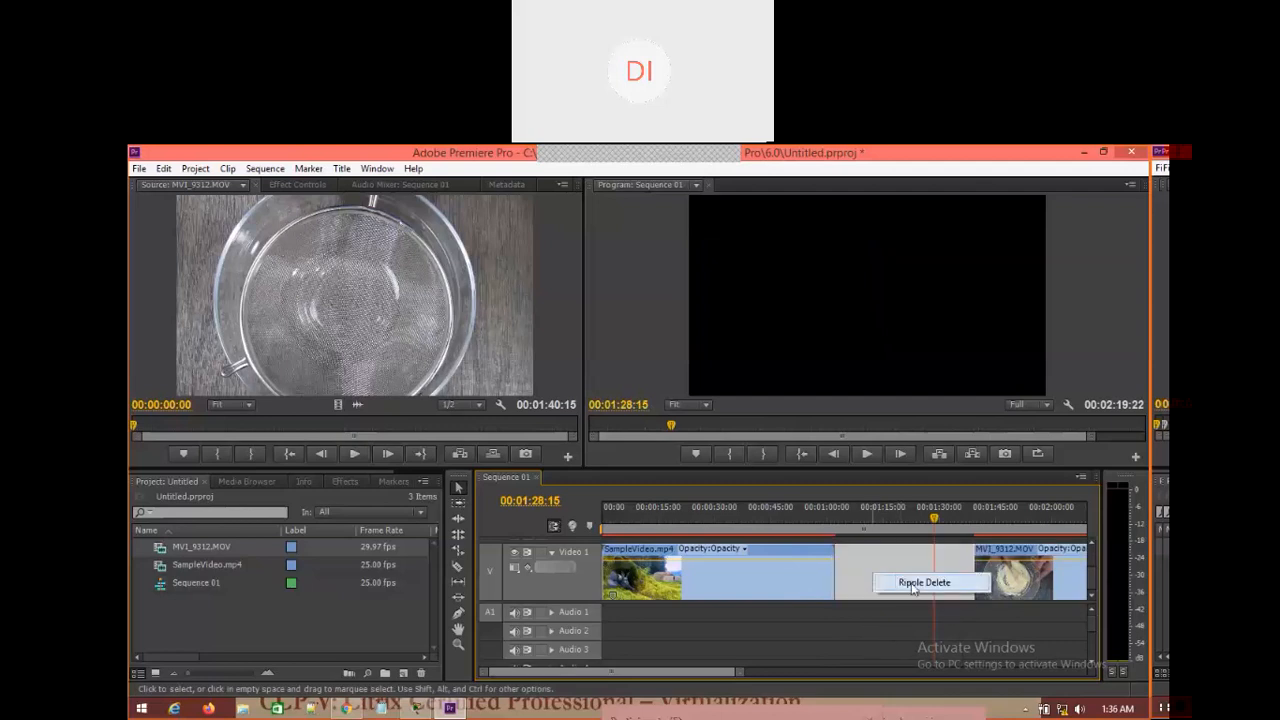
click(920, 583)
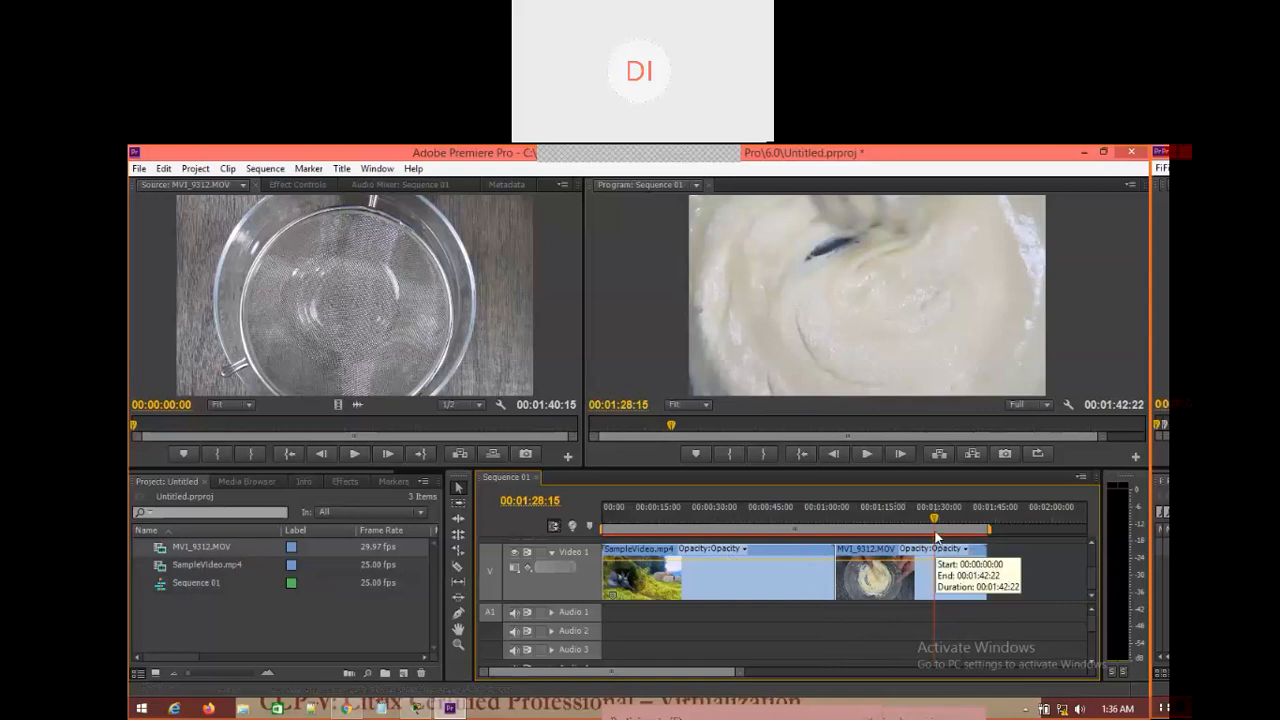
drag(932, 519, 943, 569)
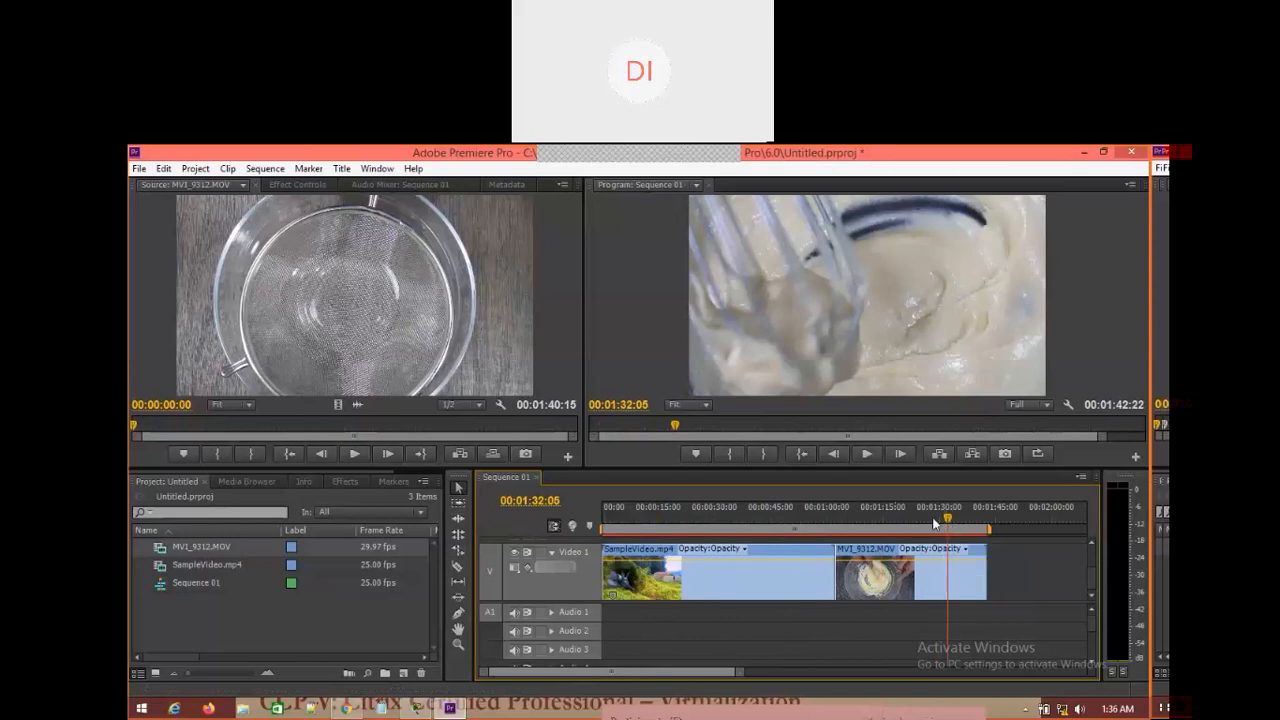
drag(947, 519, 722, 519)
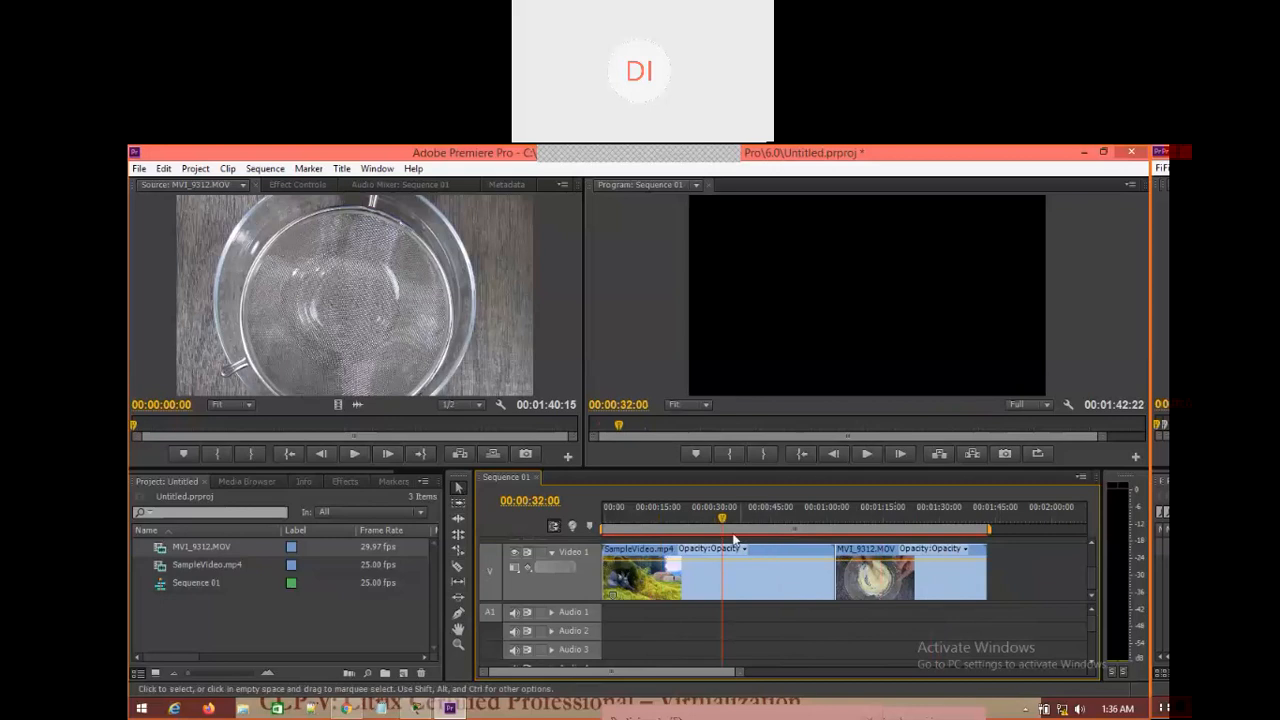
click(850, 519)
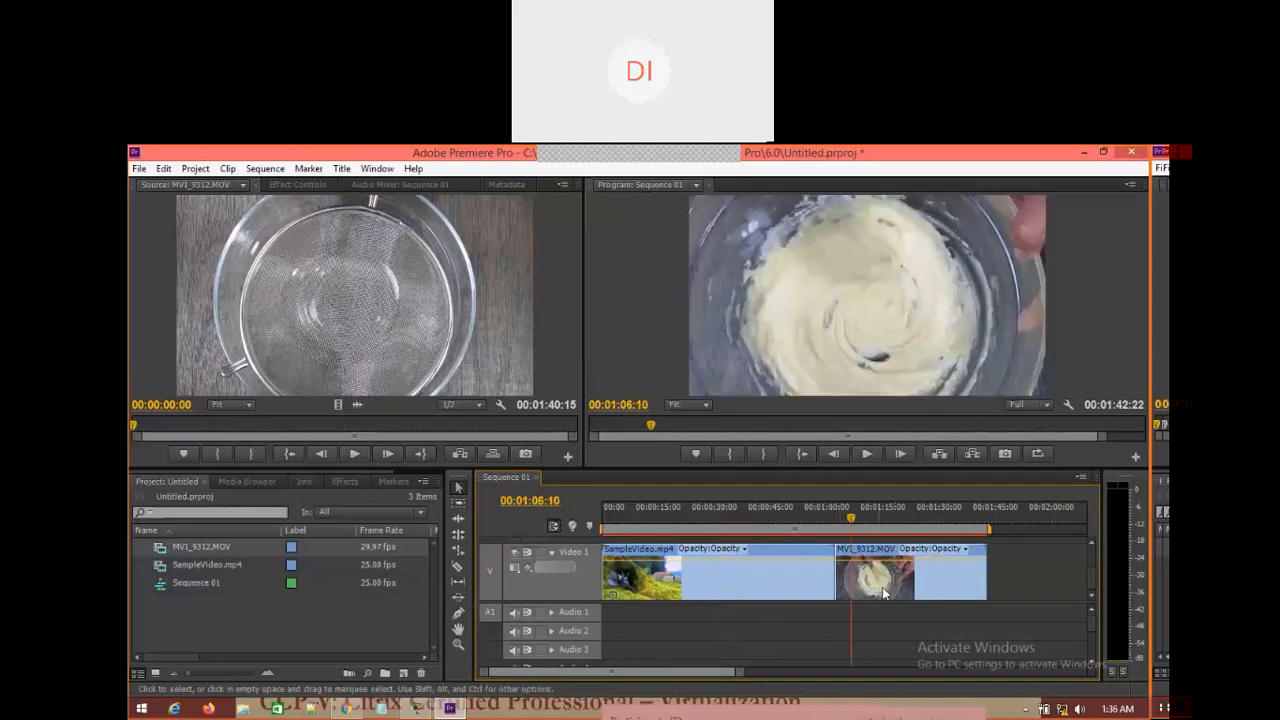
Clear MVI_9312.MOV and SampleVideo.mp4 from the Video 1 track
mouse_move(940, 561)
right_click(944, 582)
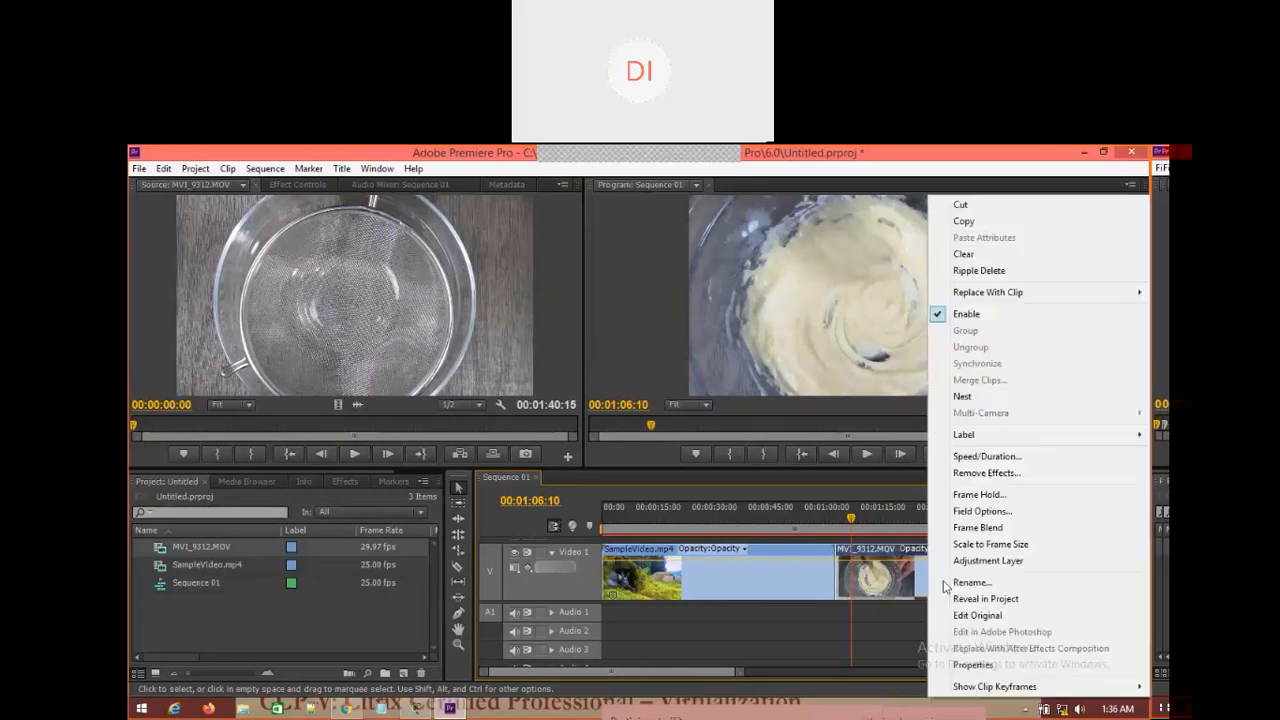
click(978, 254)
right_click(785, 577)
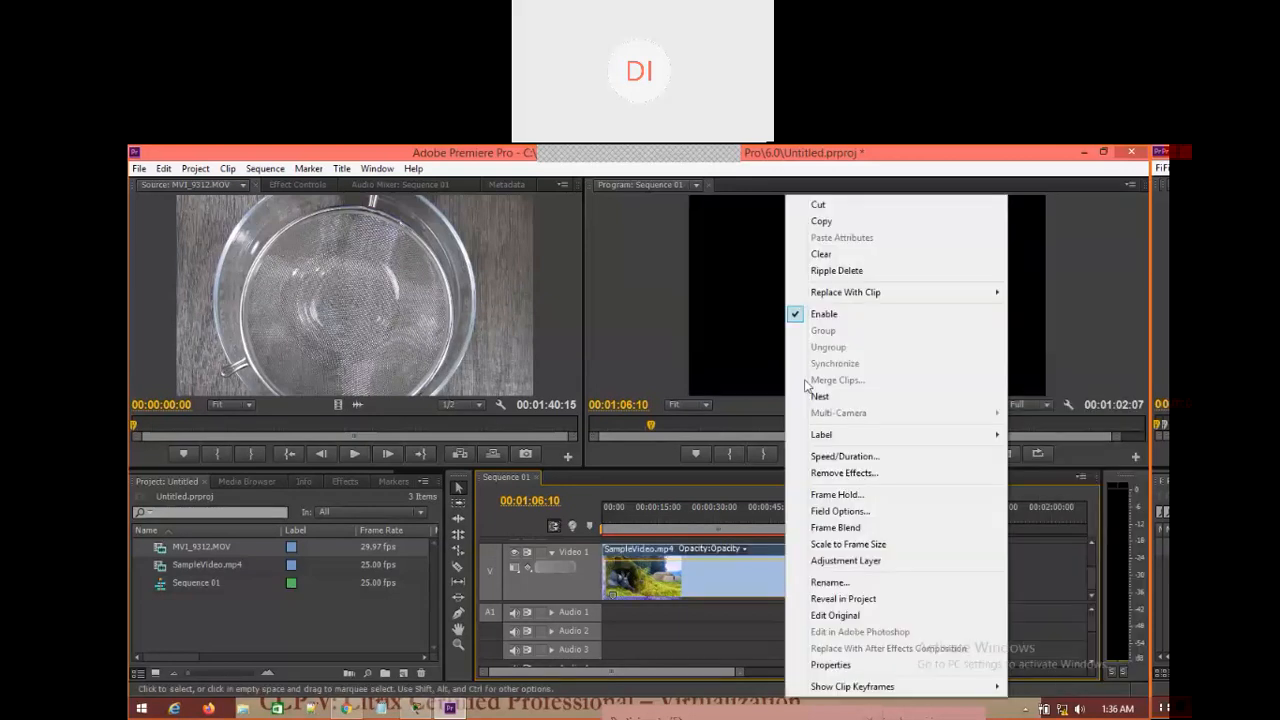
click(826, 254)
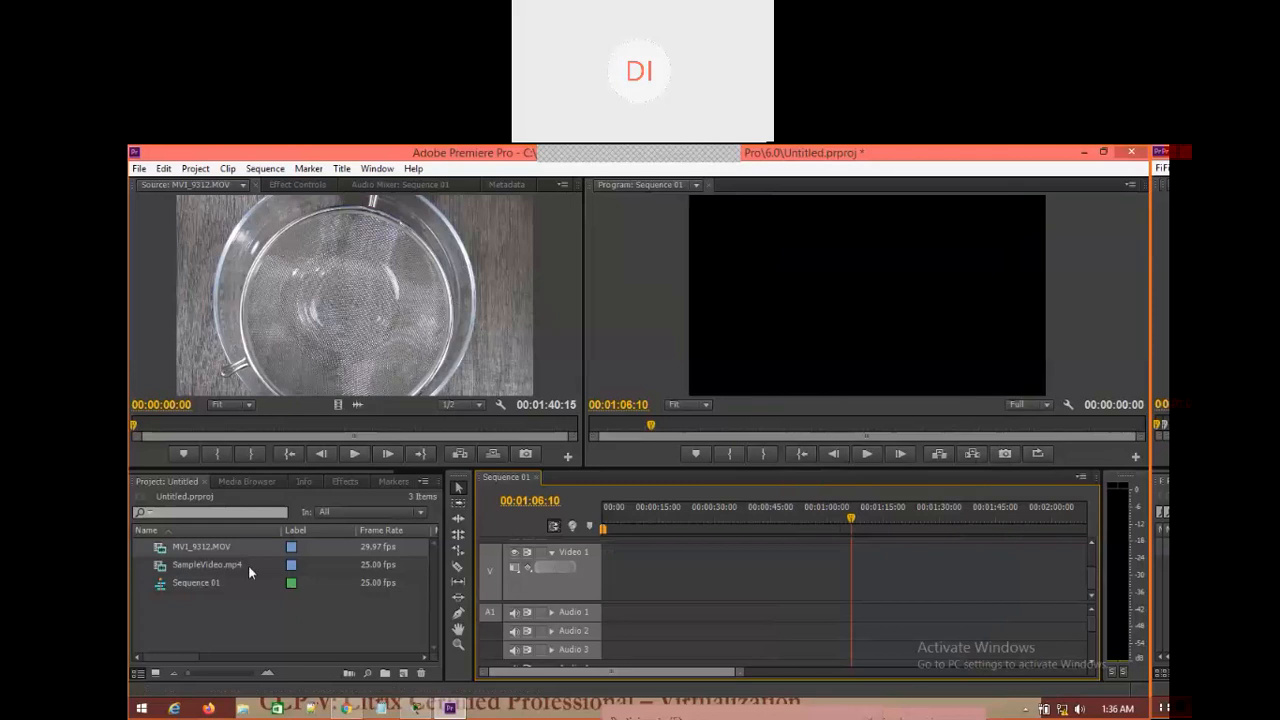
Import Lion Green Screen (Real Footage).mp4 into the project and load it in the Source monitor
click(288, 288)
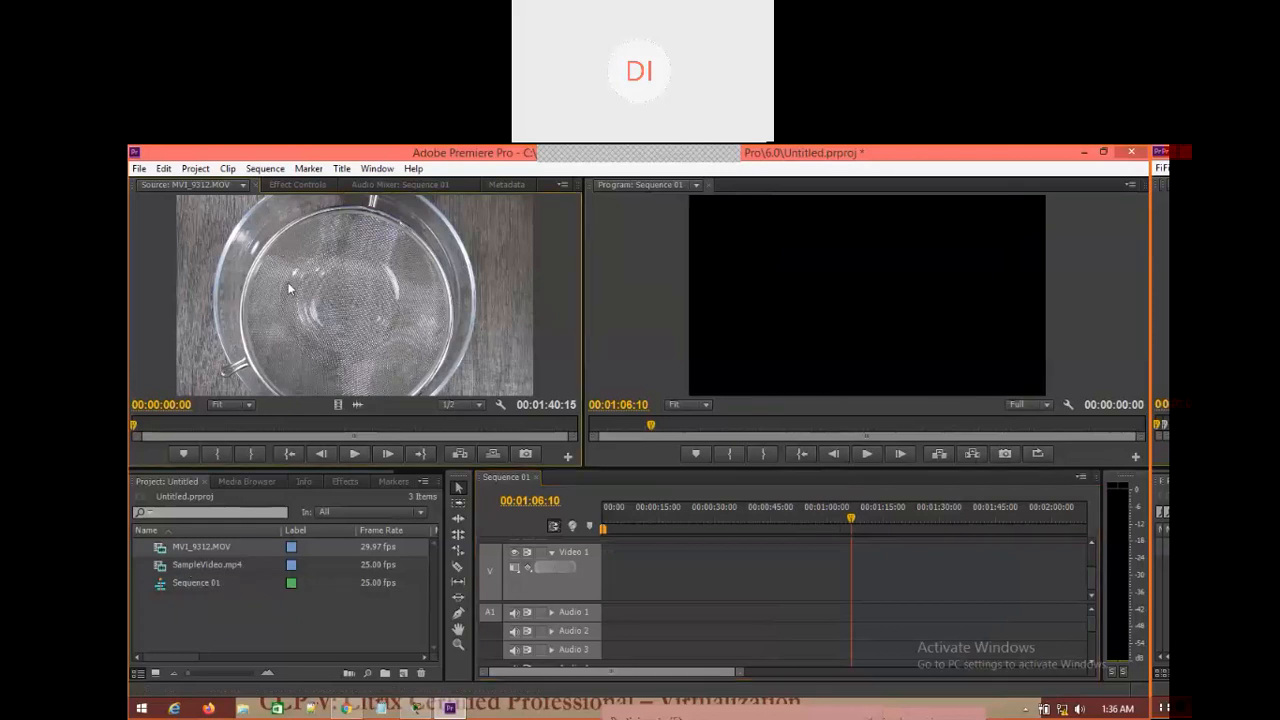
double_click(242, 627)
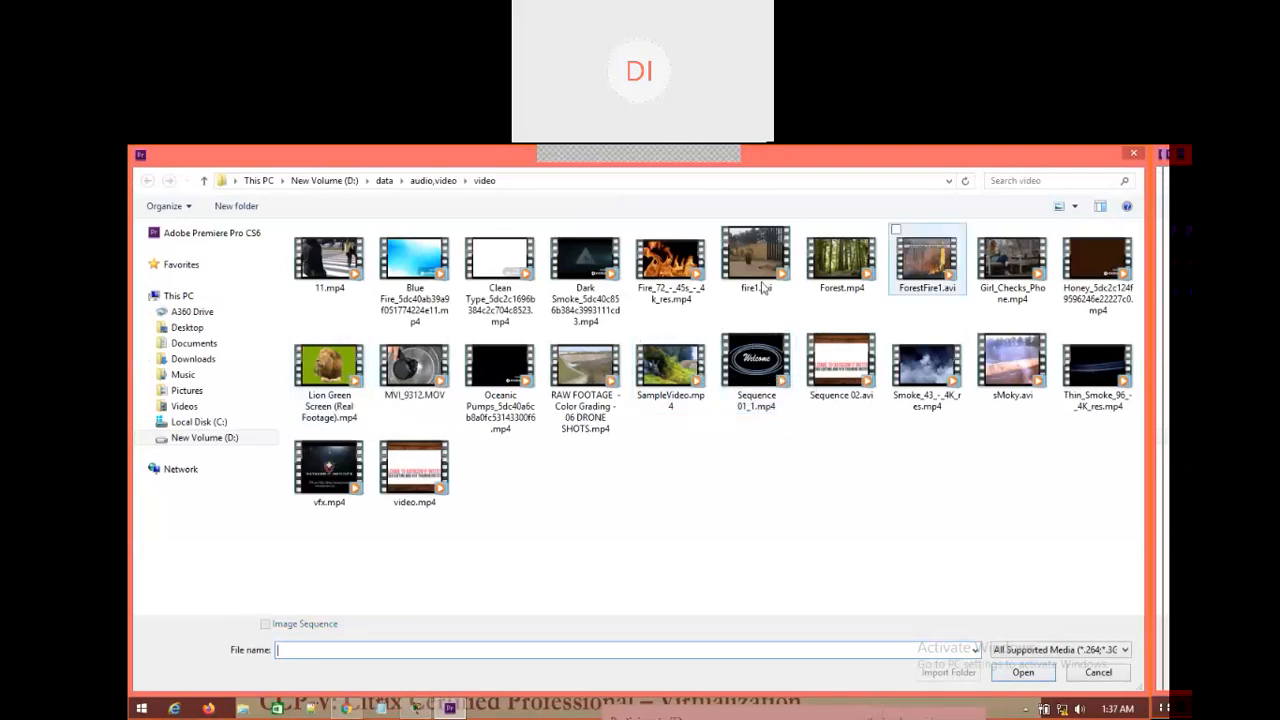
double_click(340, 375)
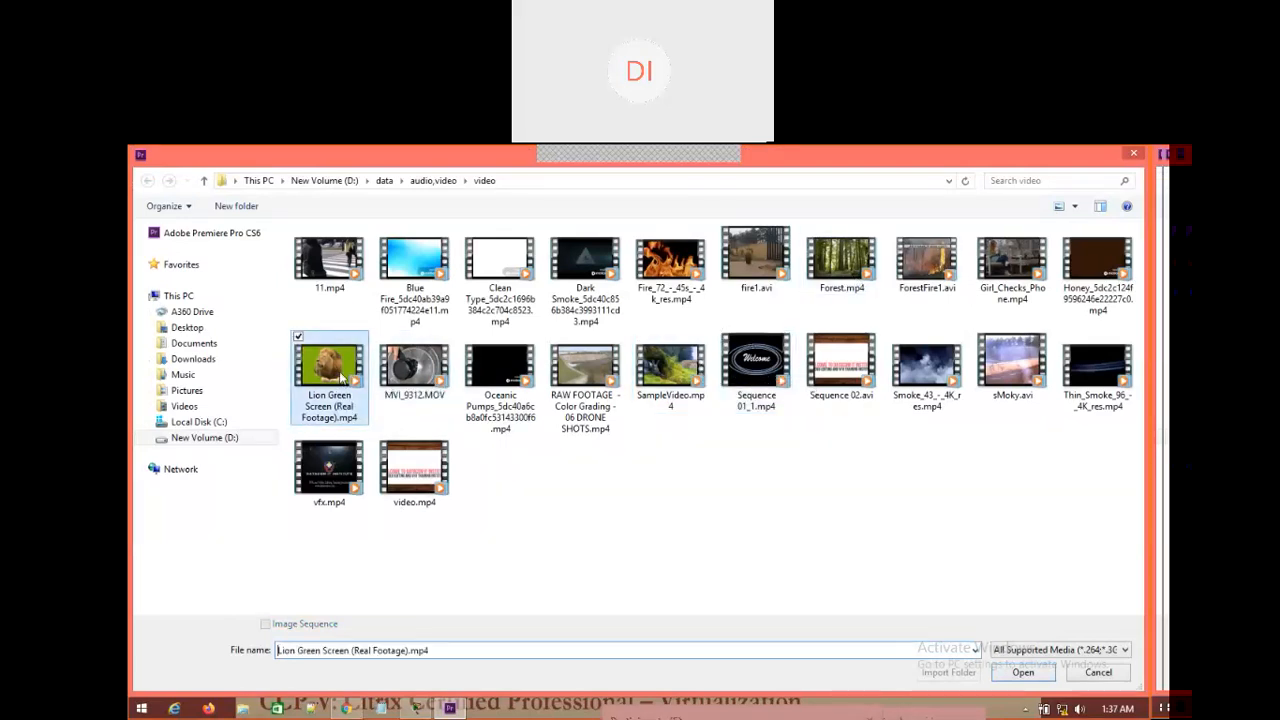
drag(226, 549, 370, 325)
drag(340, 405, 293, 328)
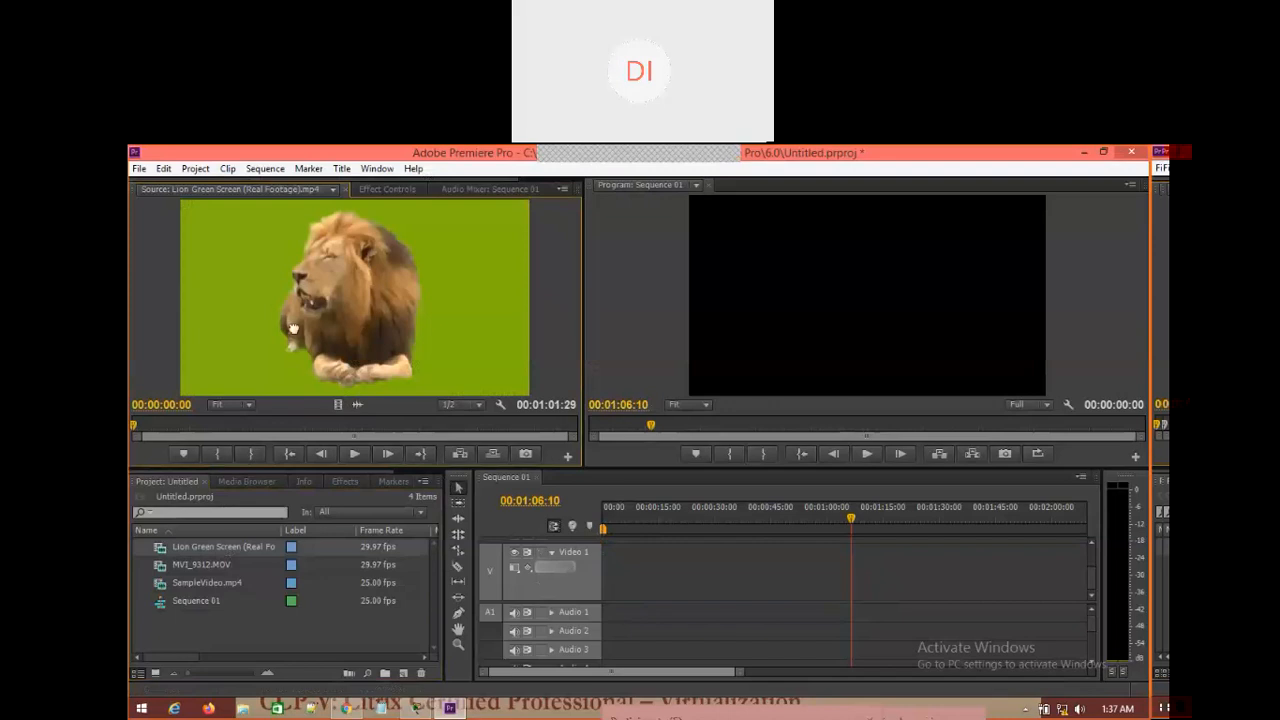
Place only the video of the lion clip at the start of Video 2, changing the sequence settings to match
double_click(327, 616)
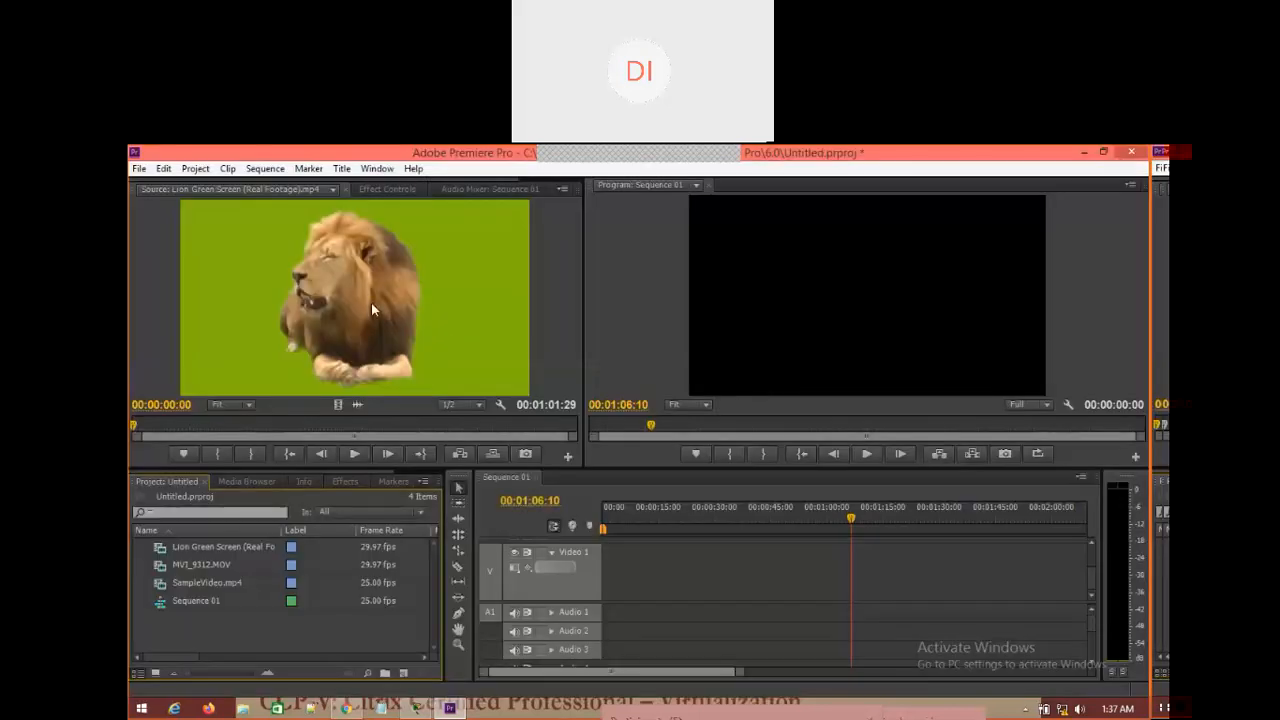
mouse_move(371, 303)
mouse_down()
mouse_move(621, 590)
mouse_move(604, 596)
mouse_move(392, 300)
mouse_up()
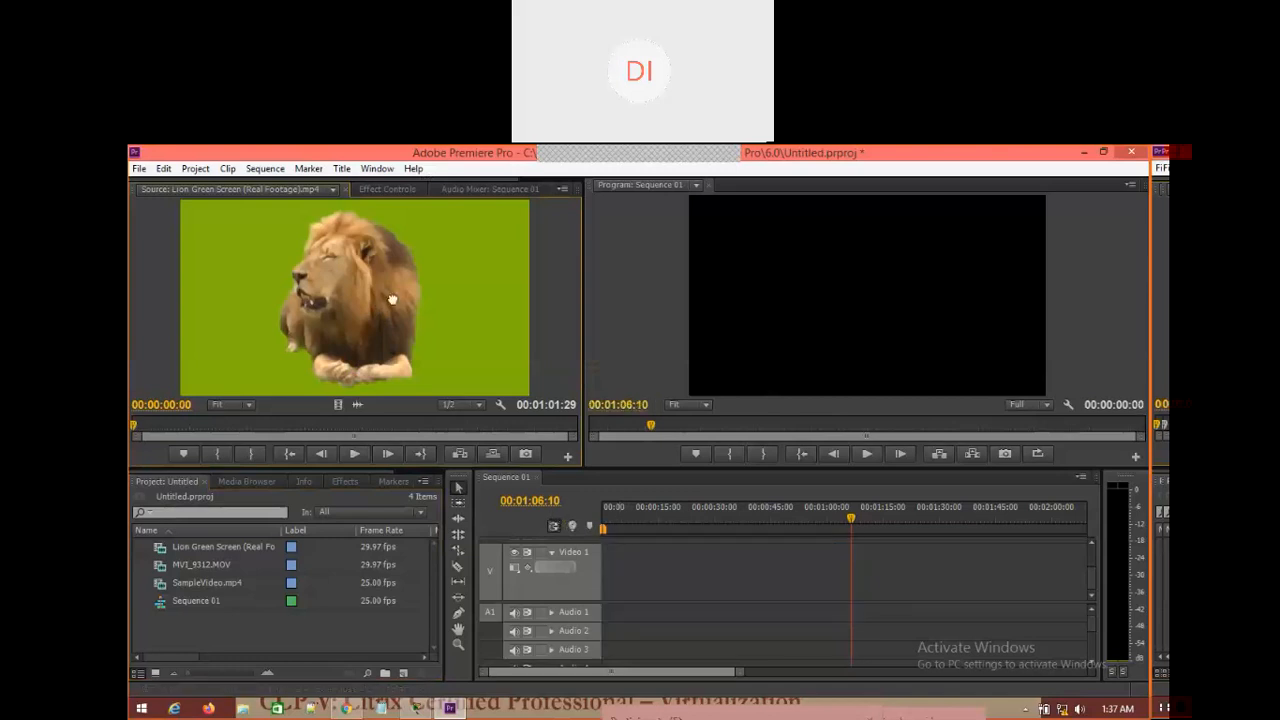
drag(338, 405, 560, 557)
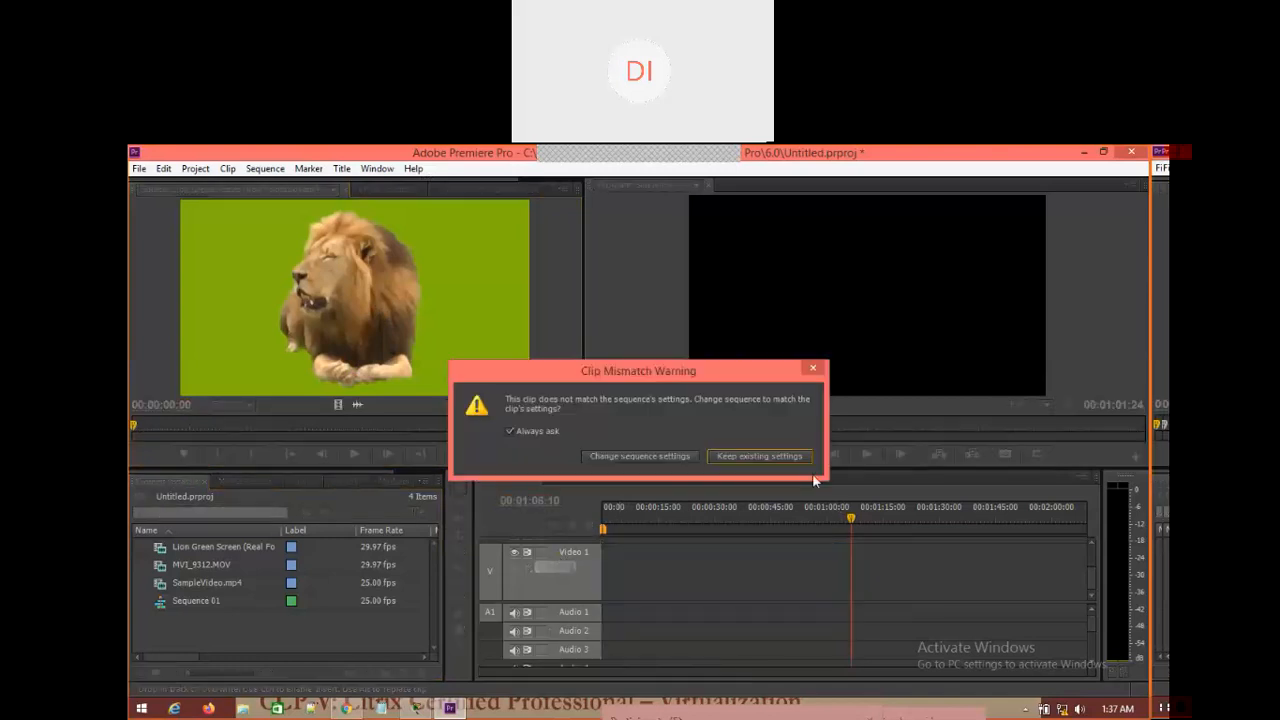
click(760, 456)
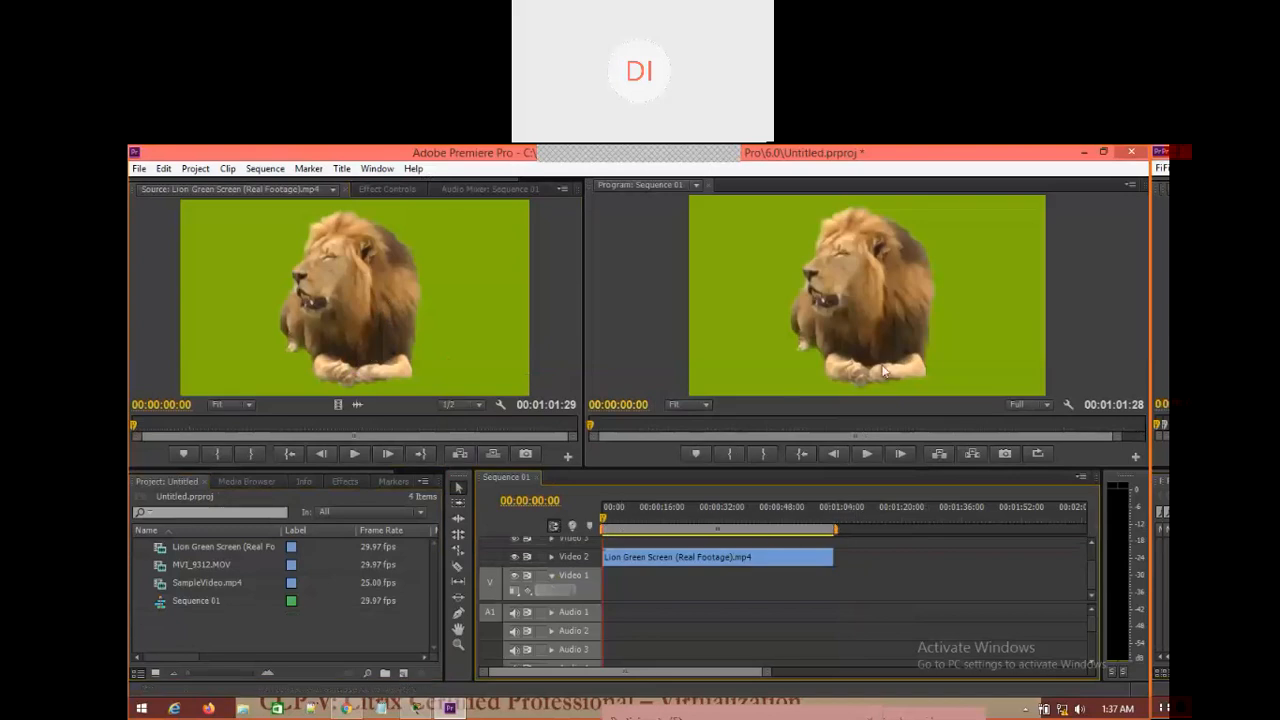
Play the sequence and show the lion clip's Motion properties in the effect controls
click(867, 455)
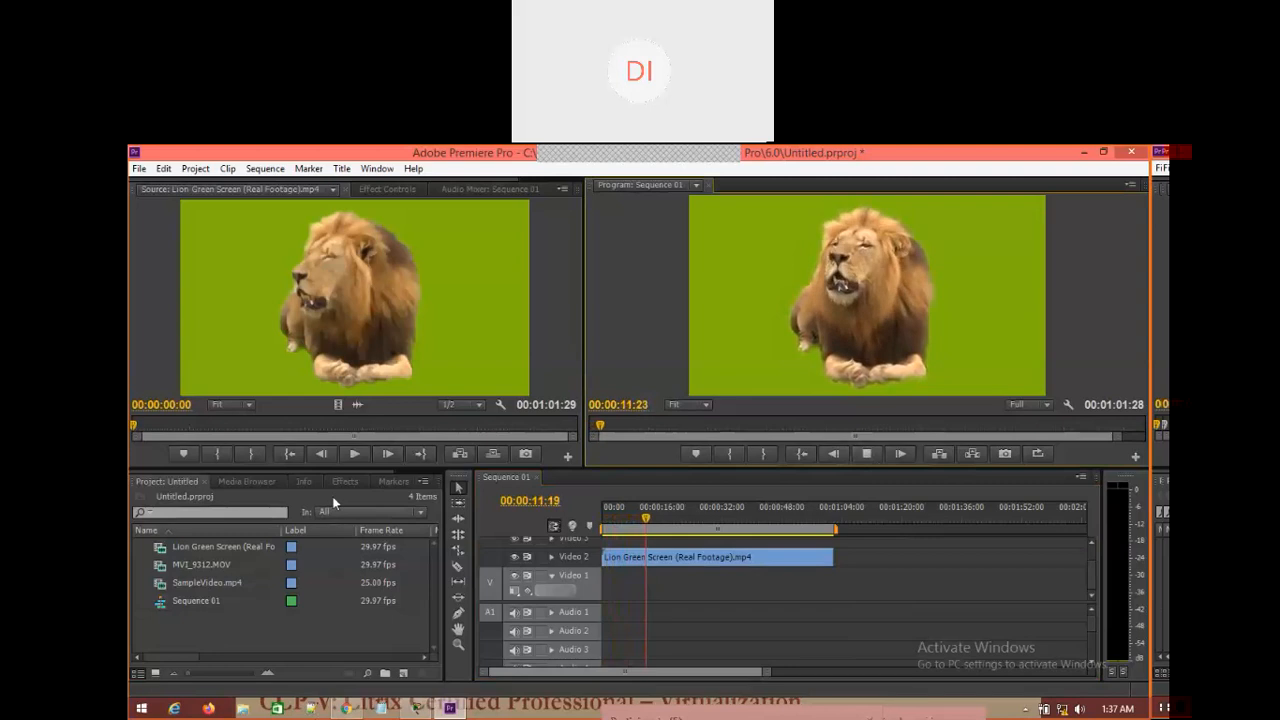
click(382, 190)
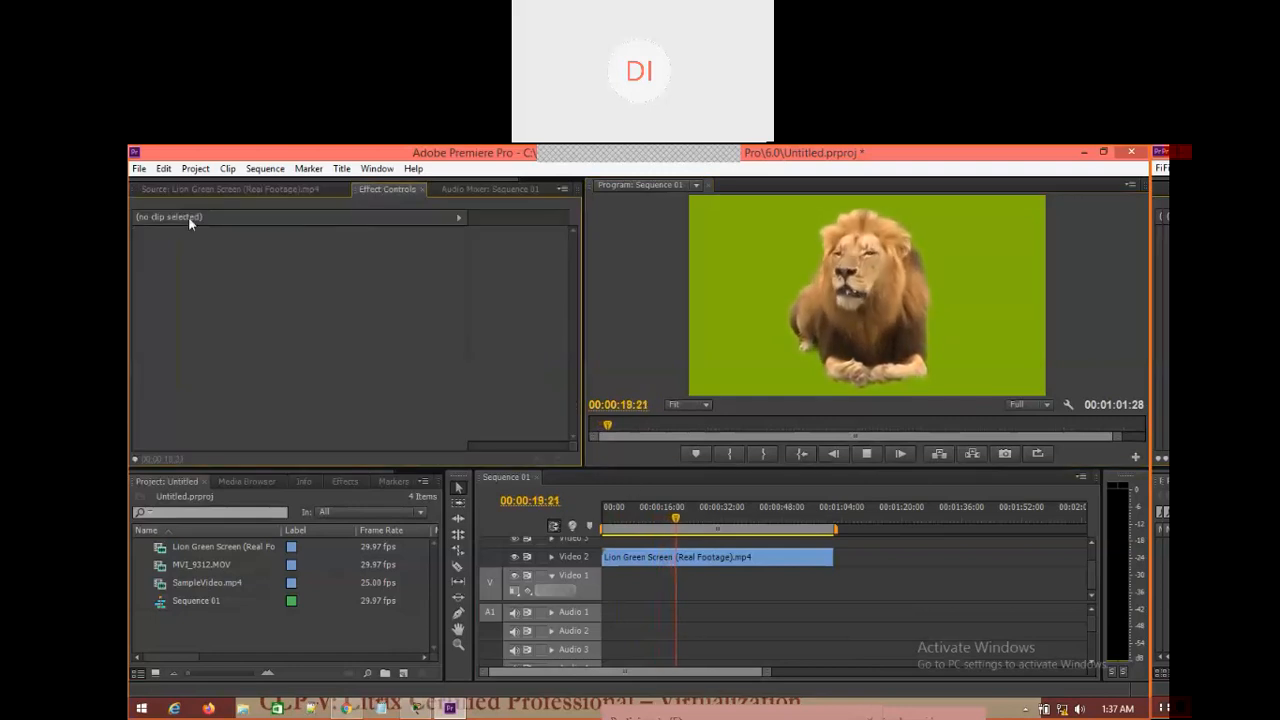
click(718, 555)
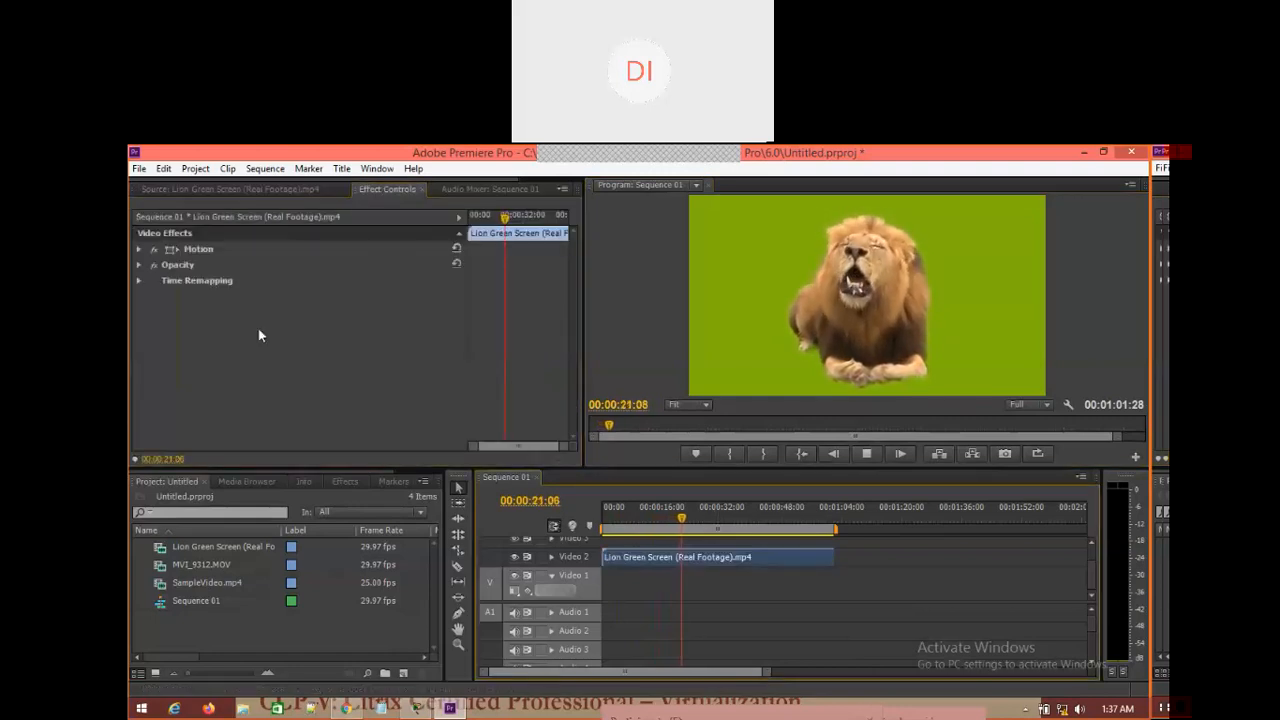
click(138, 249)
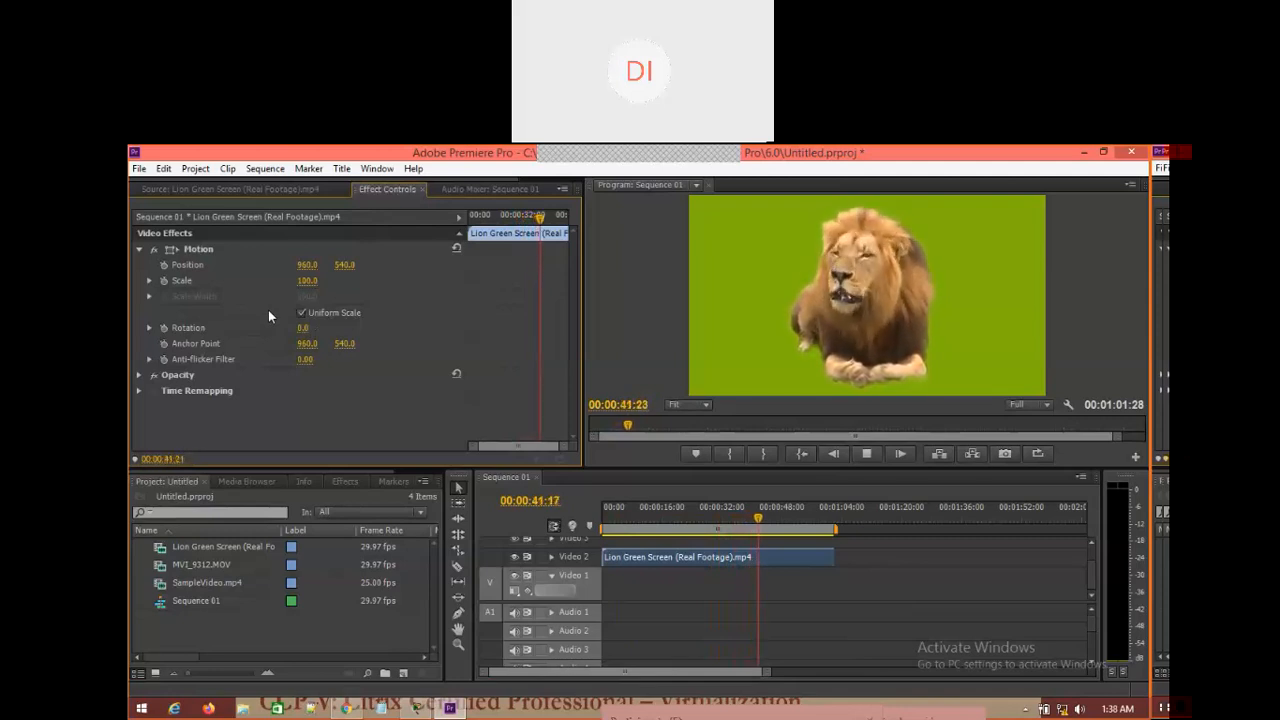
Browse the Video Transitions and Video Effects categories in the effects library, with the playhead parked at 00:00:21:05 and the lion clip deselected
click(346, 482)
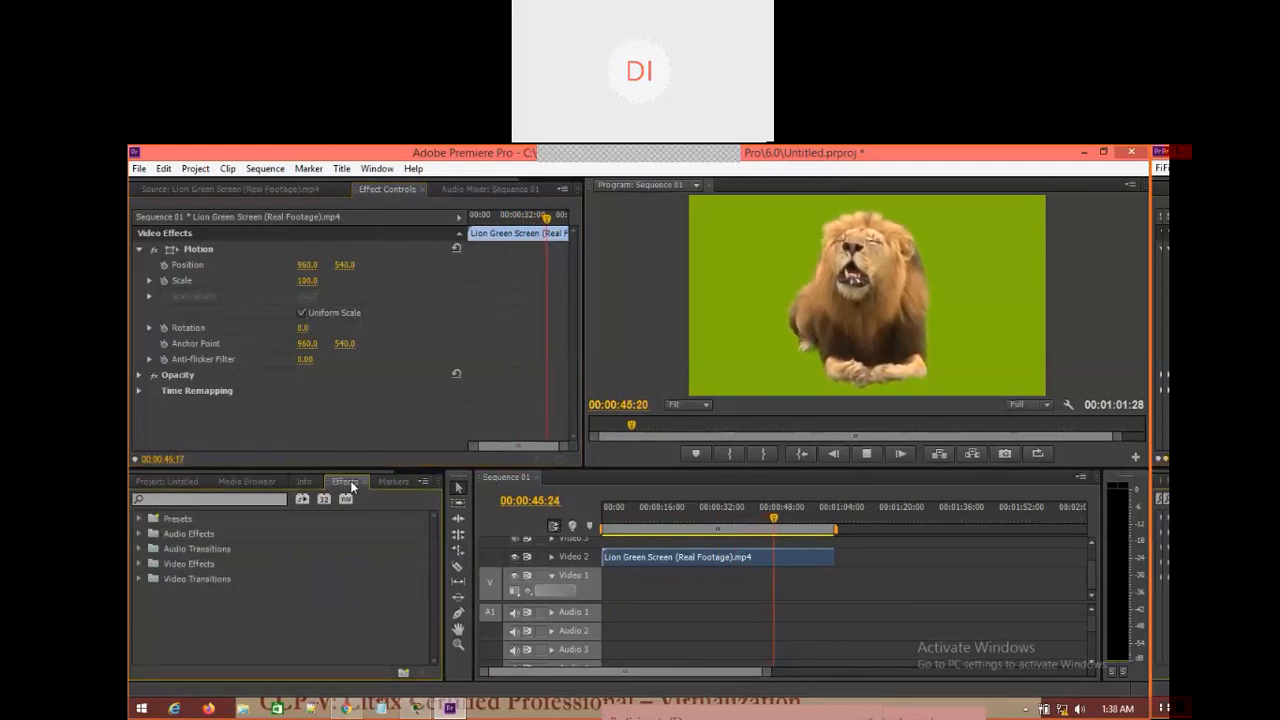
click(140, 579)
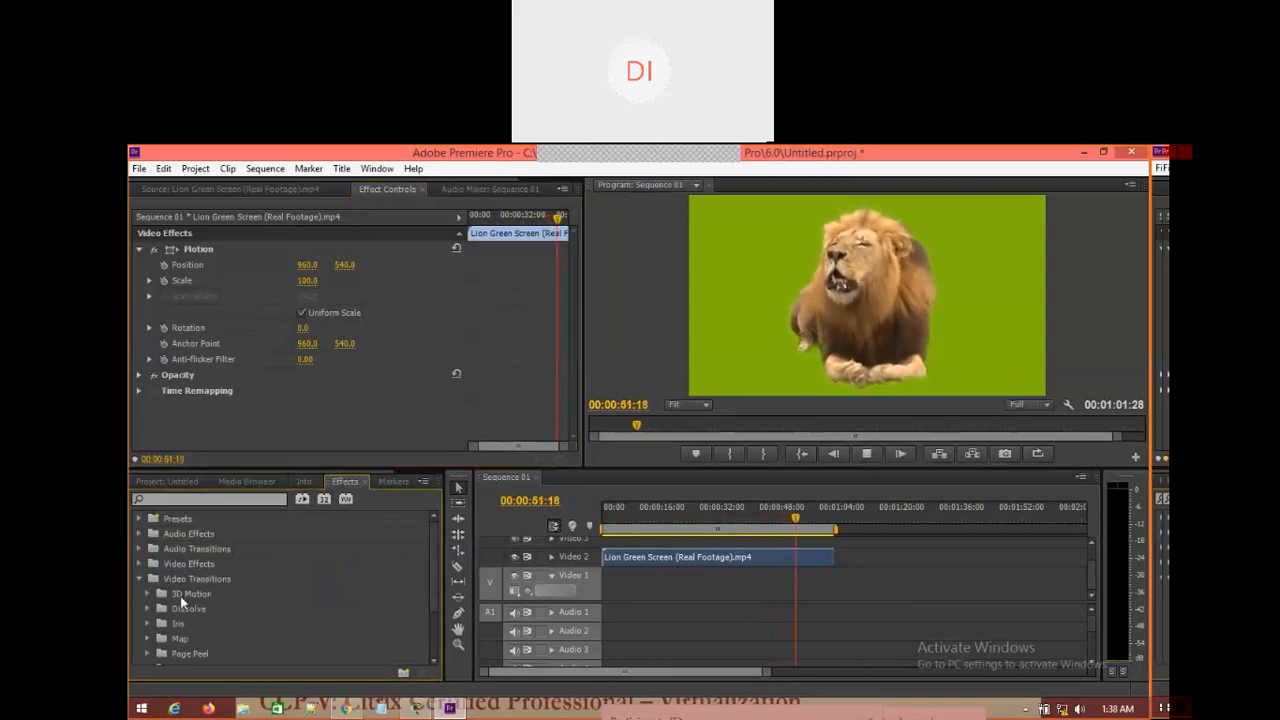
click(141, 579)
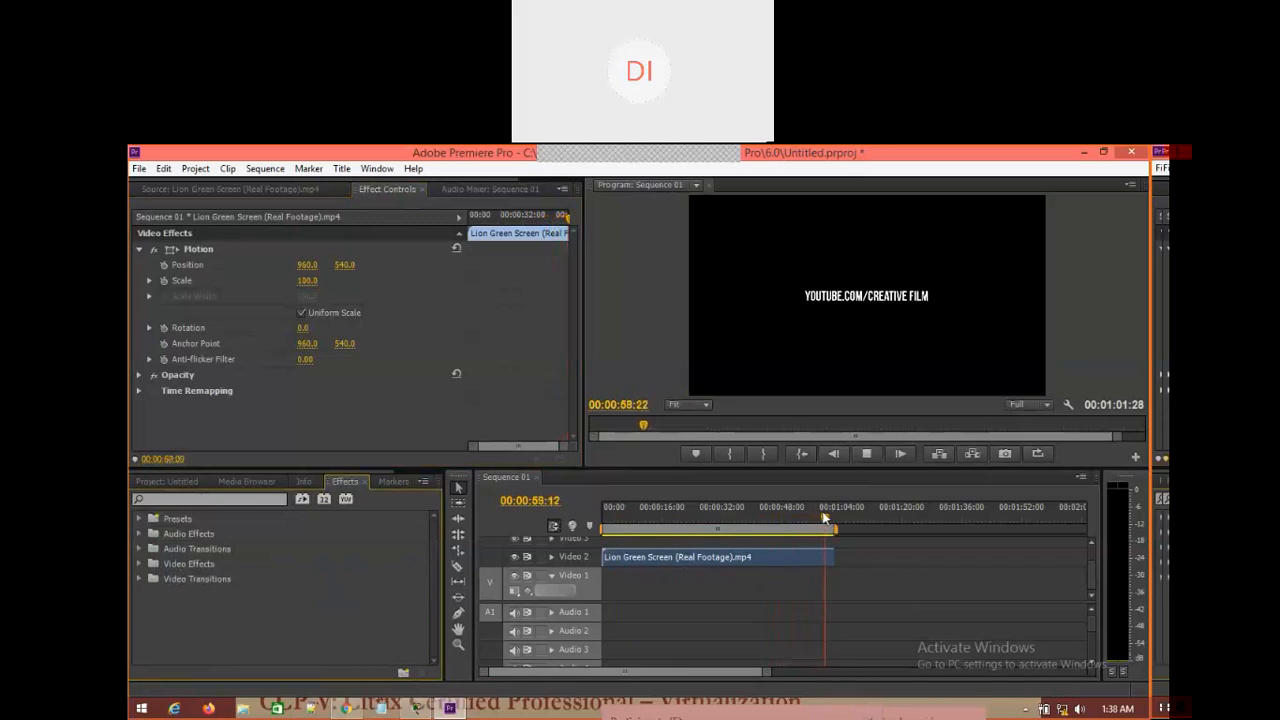
click(680, 518)
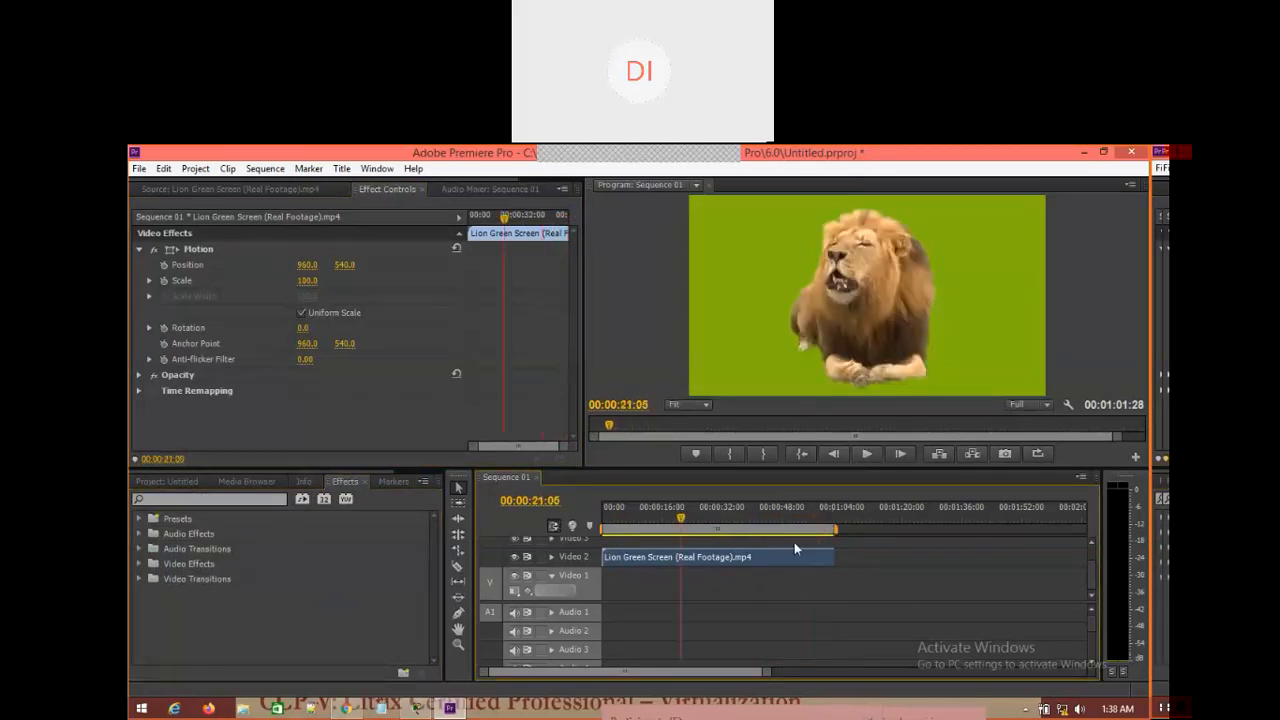
click(140, 564)
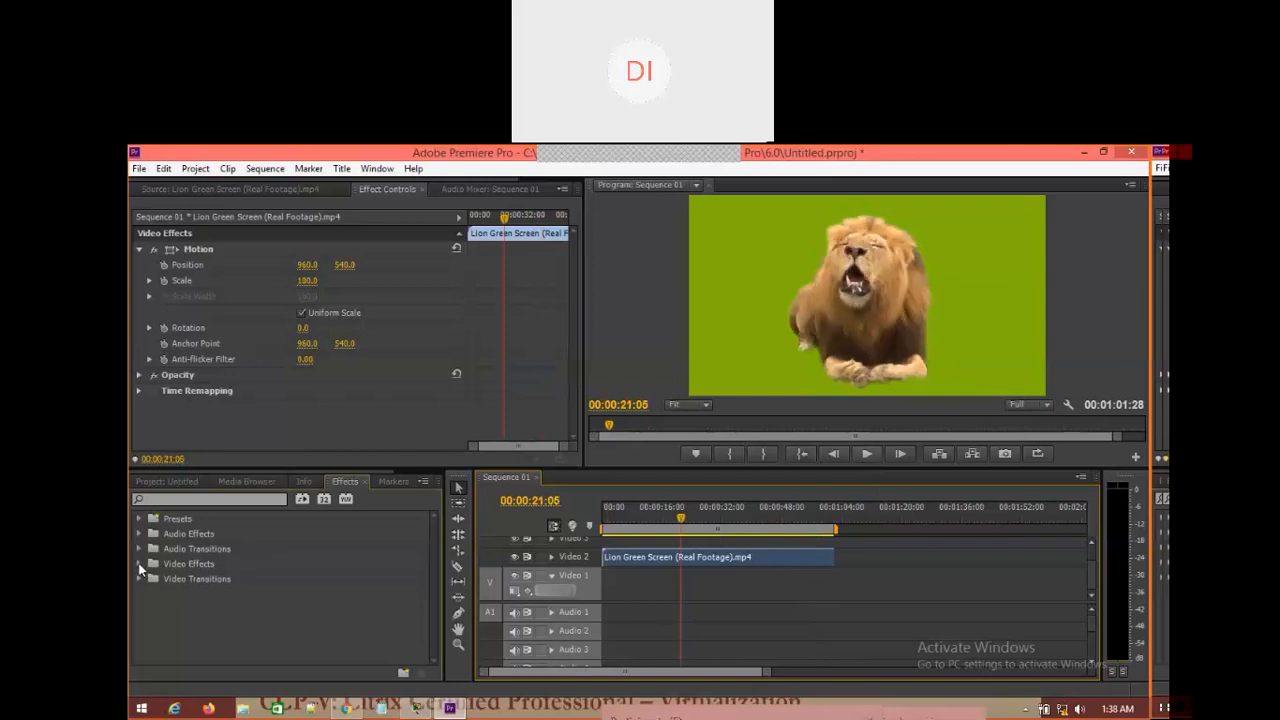
scroll(227, 579, down, 5)
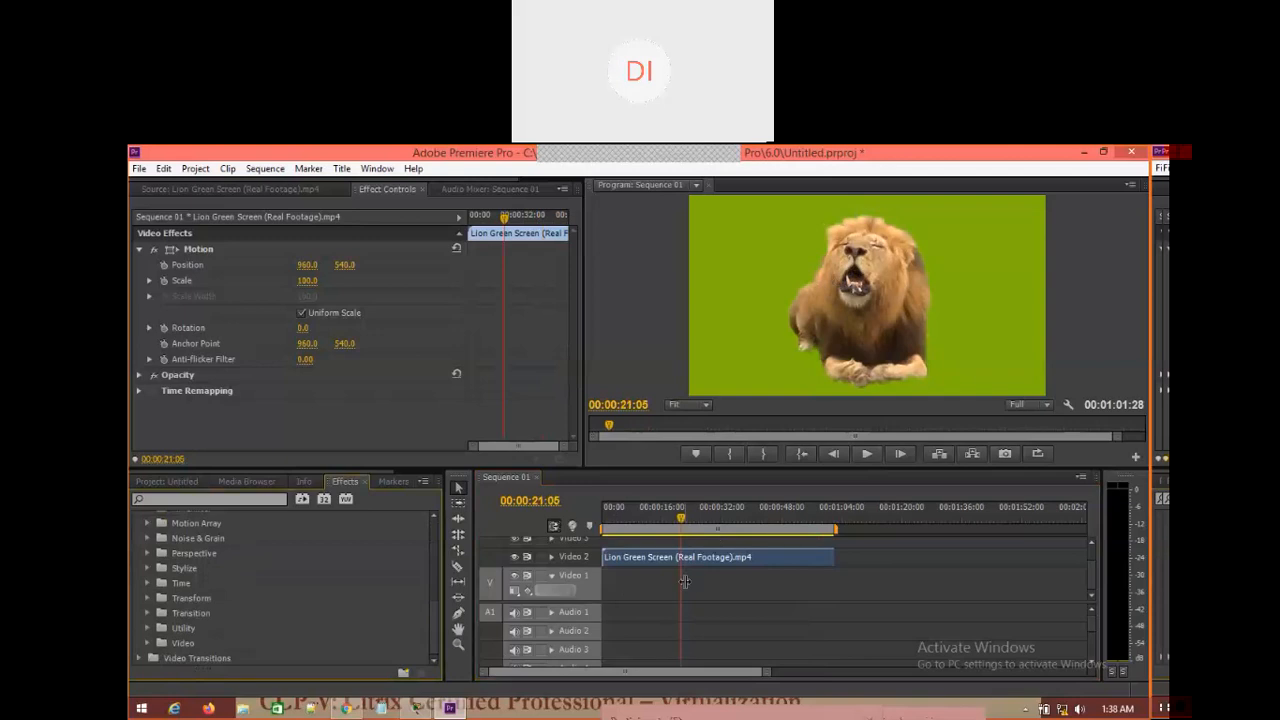
click(760, 591)
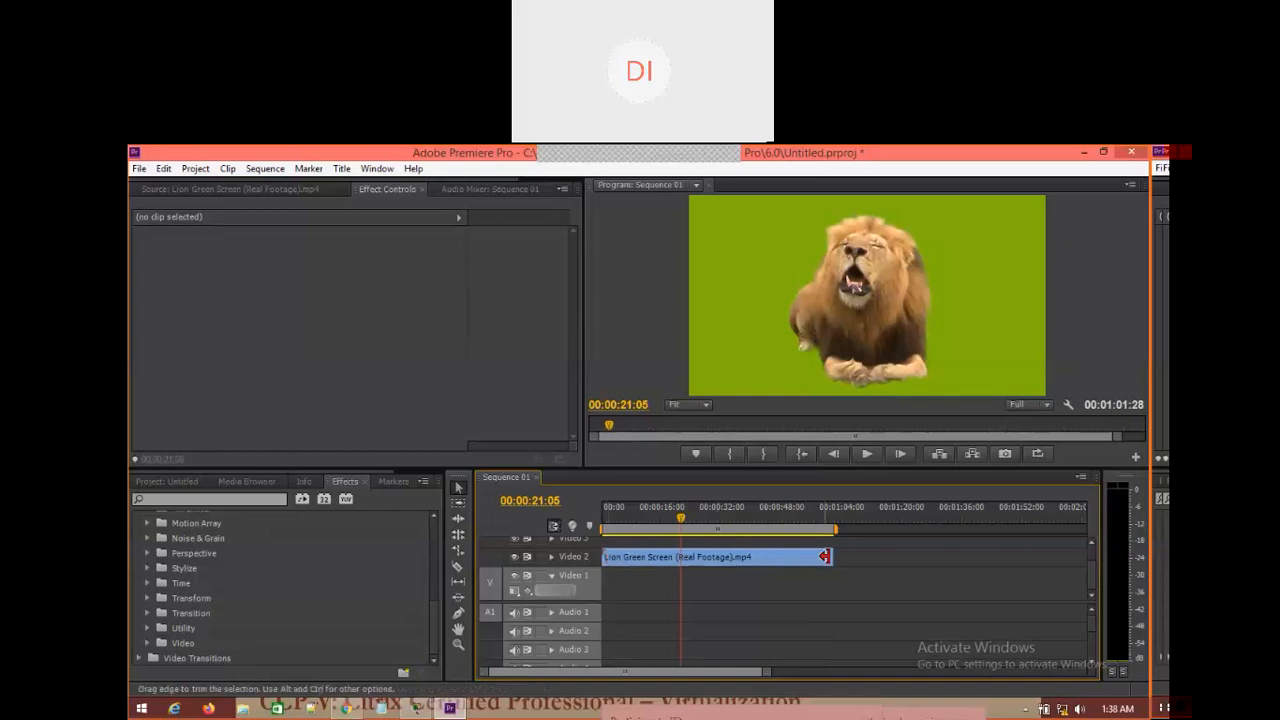
scroll(225, 565, up, 2)
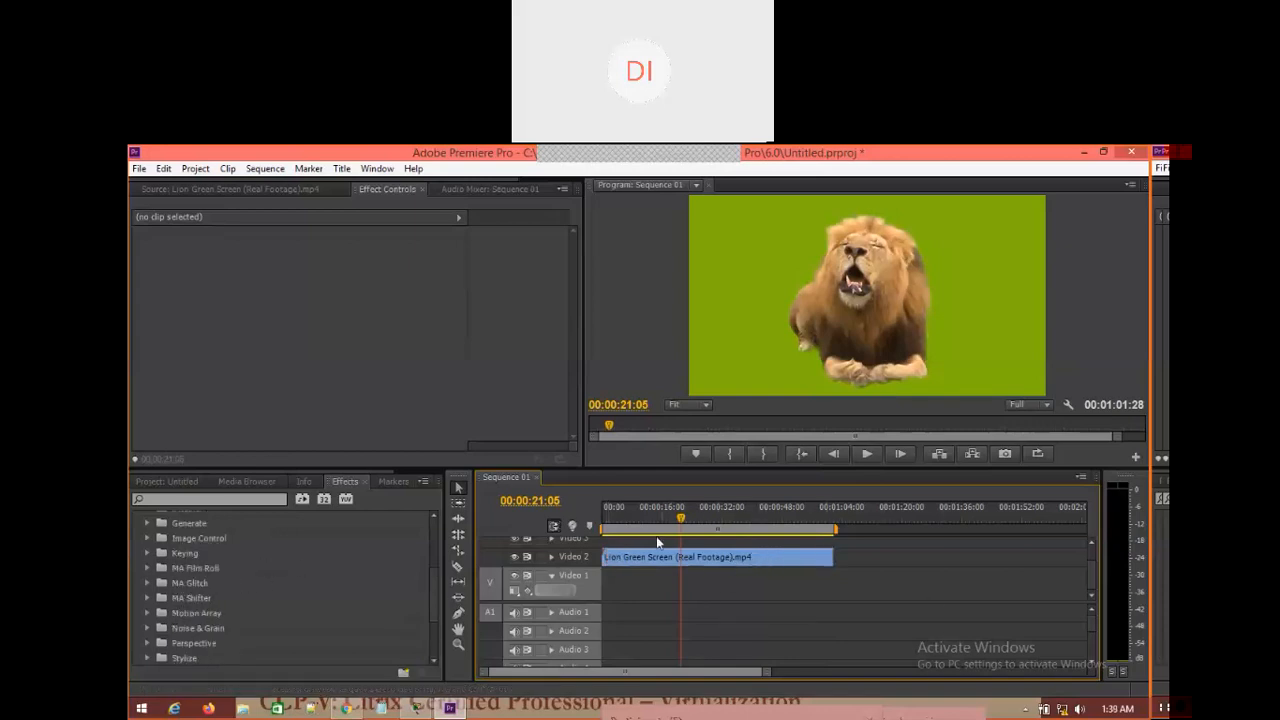
scroll(306, 576, down, 2)
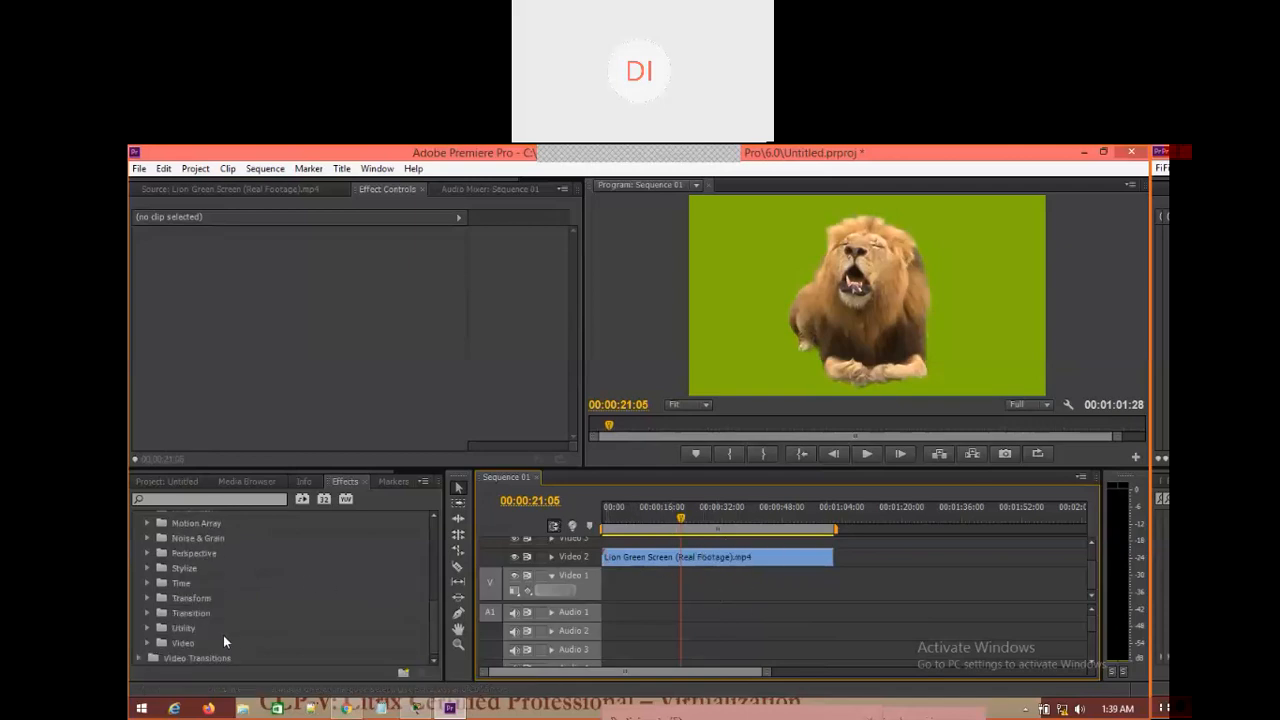
Apply the Cube Spin transition from 3D Motion to the start of the lion clip and play the sequence from the beginning
click(138, 659)
scroll(160, 630, down, 2)
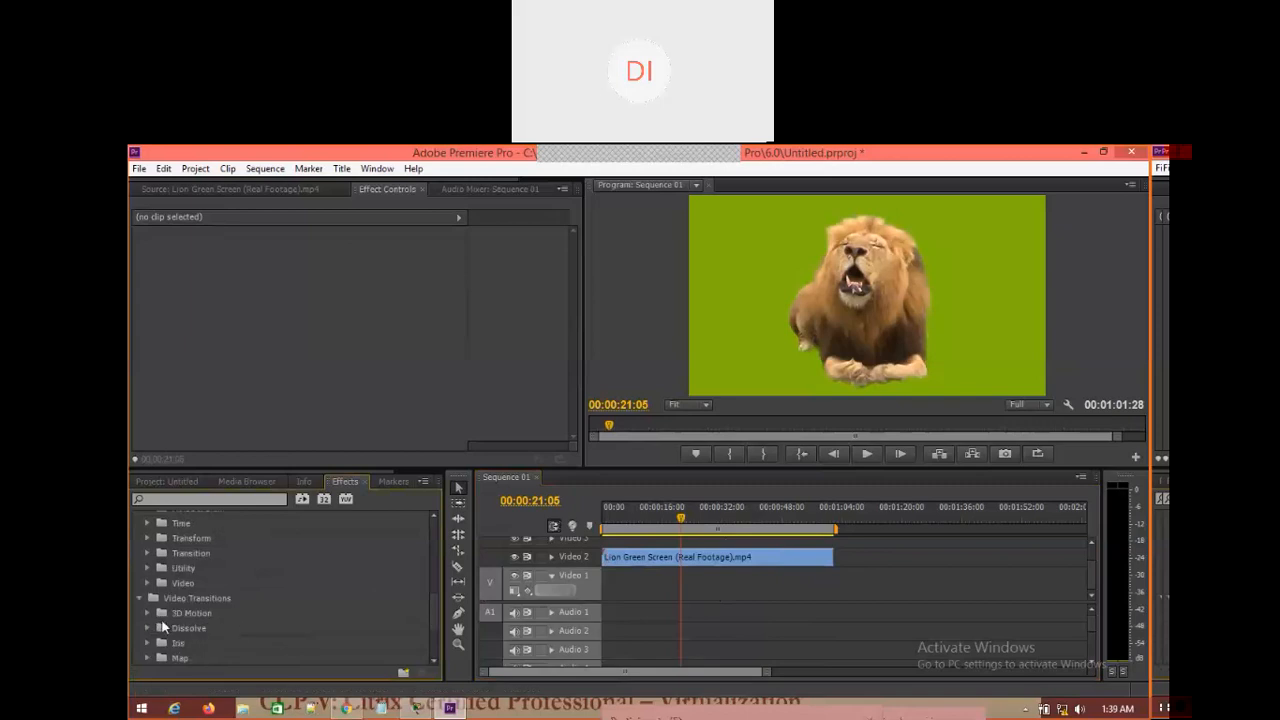
click(147, 613)
click(188, 628)
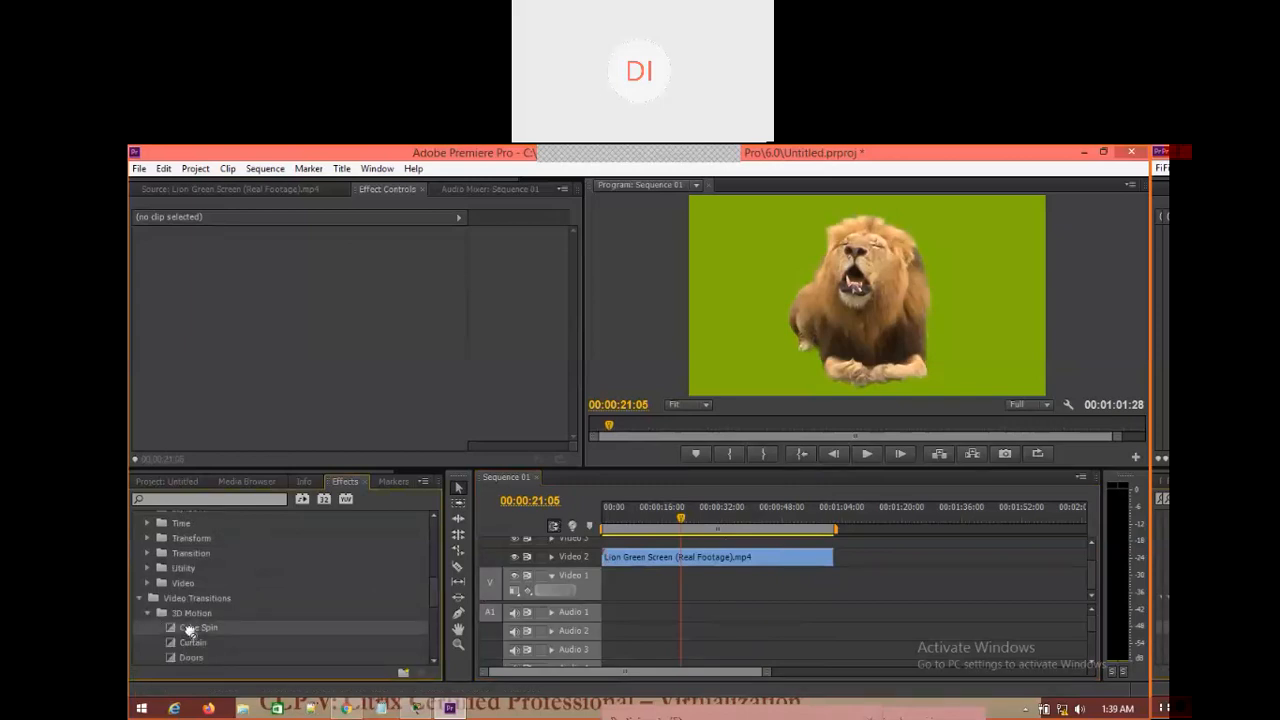
mouse_move(194, 631)
mouse_down()
mouse_move(348, 632)
mouse_move(657, 598)
mouse_move(697, 563)
mouse_move(692, 576)
mouse_move(629, 574)
mouse_move(609, 557)
mouse_move(770, 576)
mouse_move(832, 558)
mouse_move(614, 560)
mouse_up()
drag(683, 518, 463, 551)
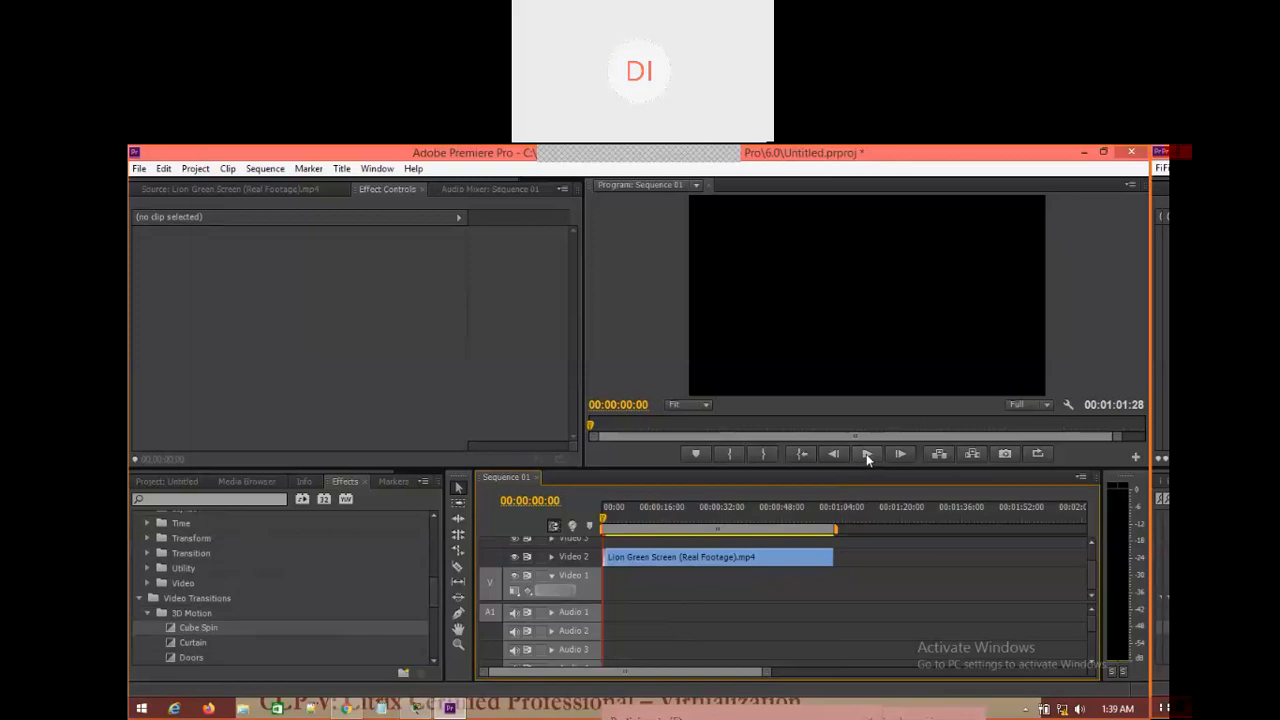
click(867, 455)
click(867, 455)
Replace the transition at the start of the lion clip with Doors and preview it from the beginning of the sequence
drag(187, 657, 612, 557)
key(Home)
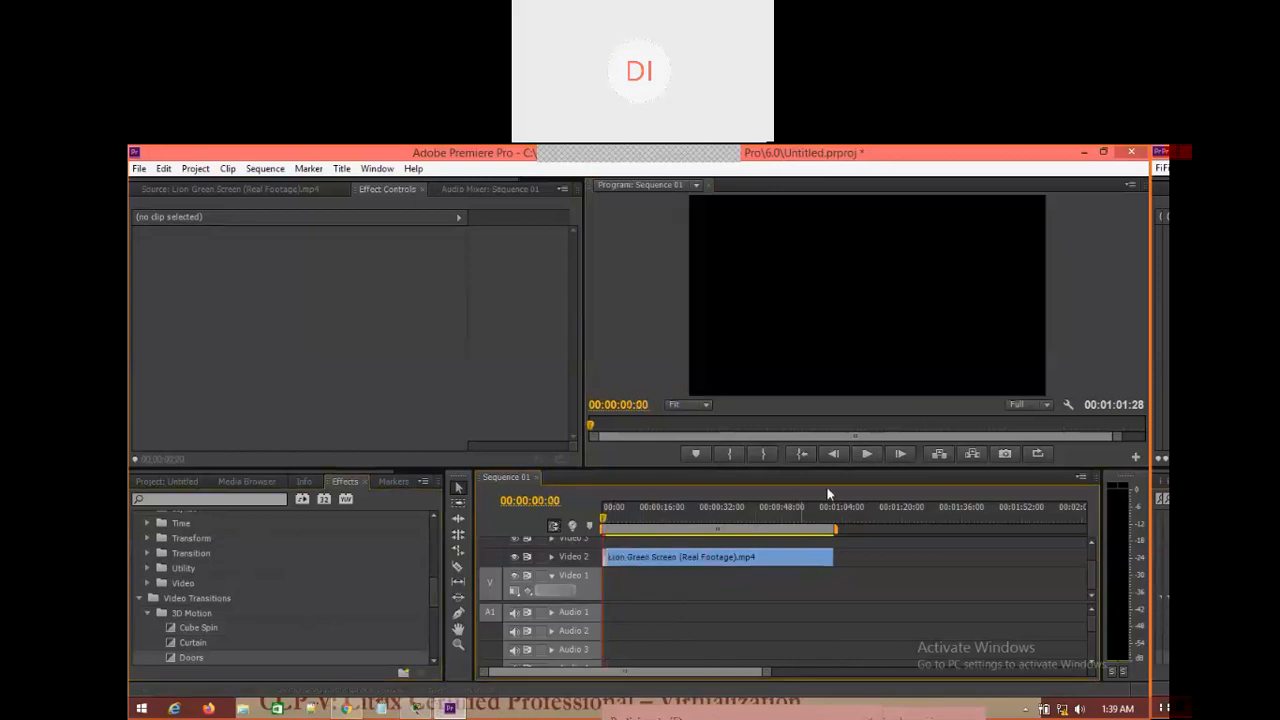
click(867, 455)
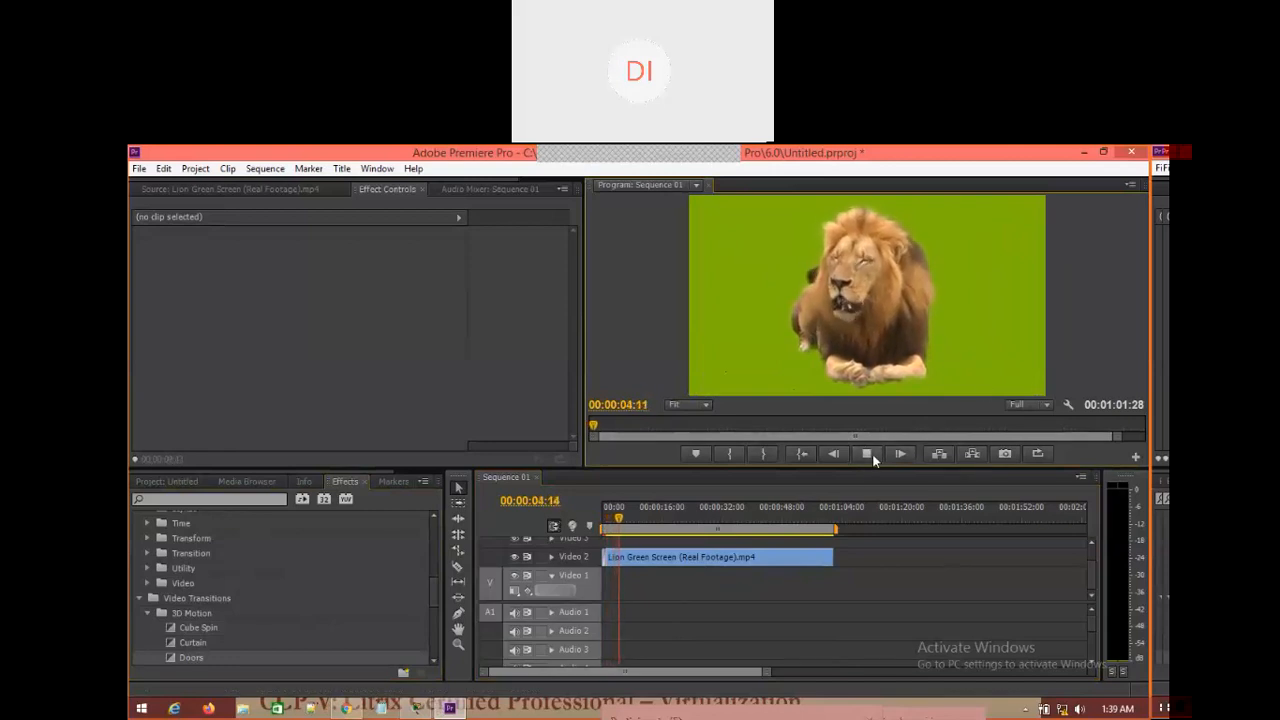
click(868, 454)
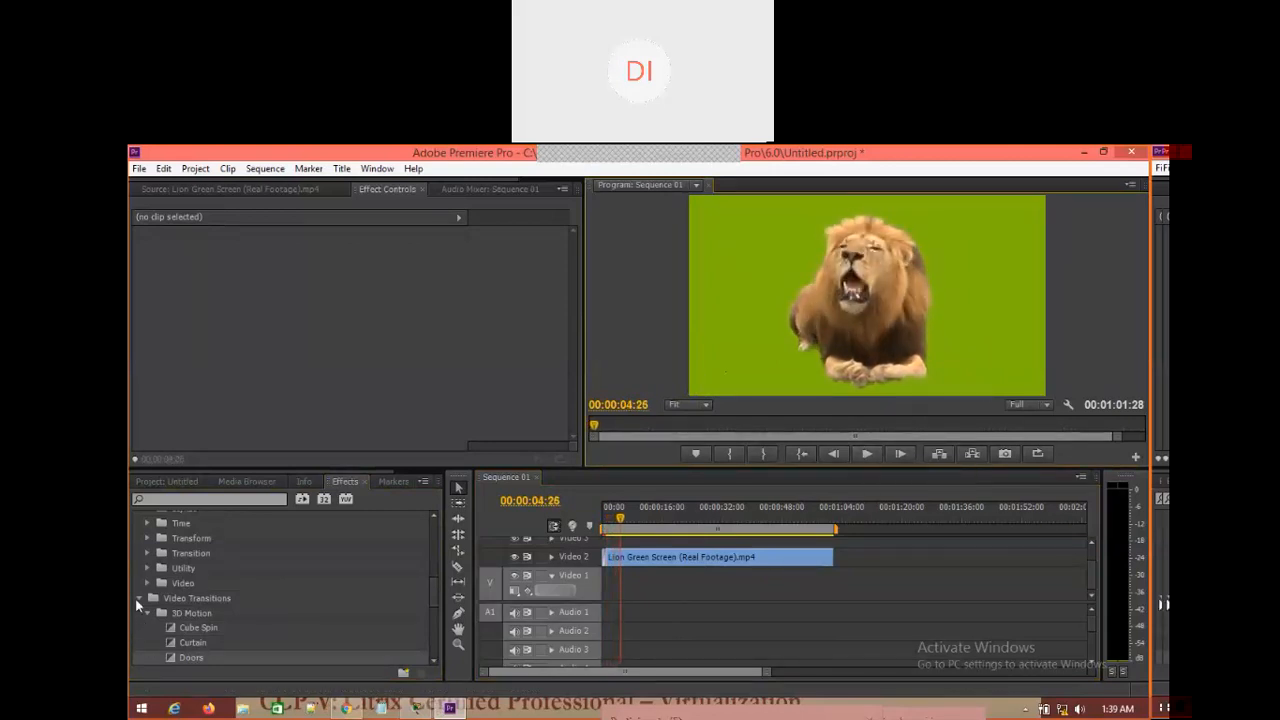
Apply the Gaussian Blur effect from Blur & Sharpen to the lion clip on Video 2
click(139, 599)
scroll(174, 585, up, 5)
scroll(174, 578, up, 3)
click(138, 547)
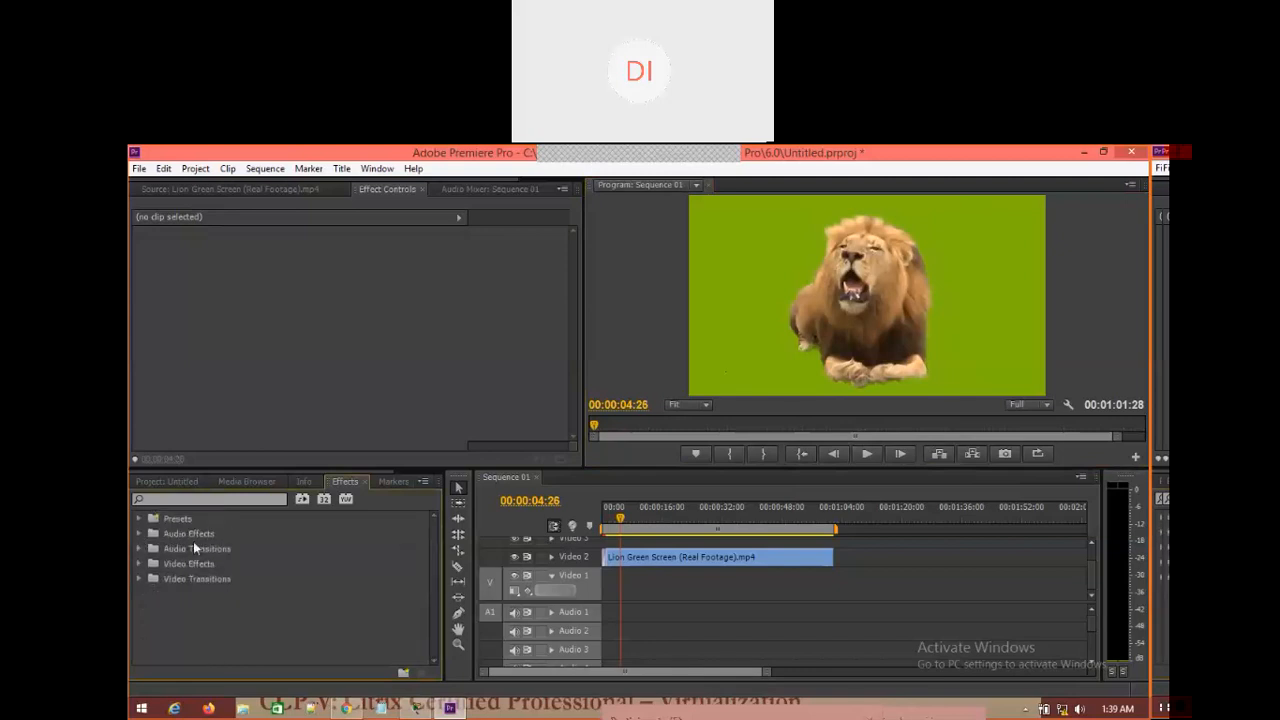
click(138, 564)
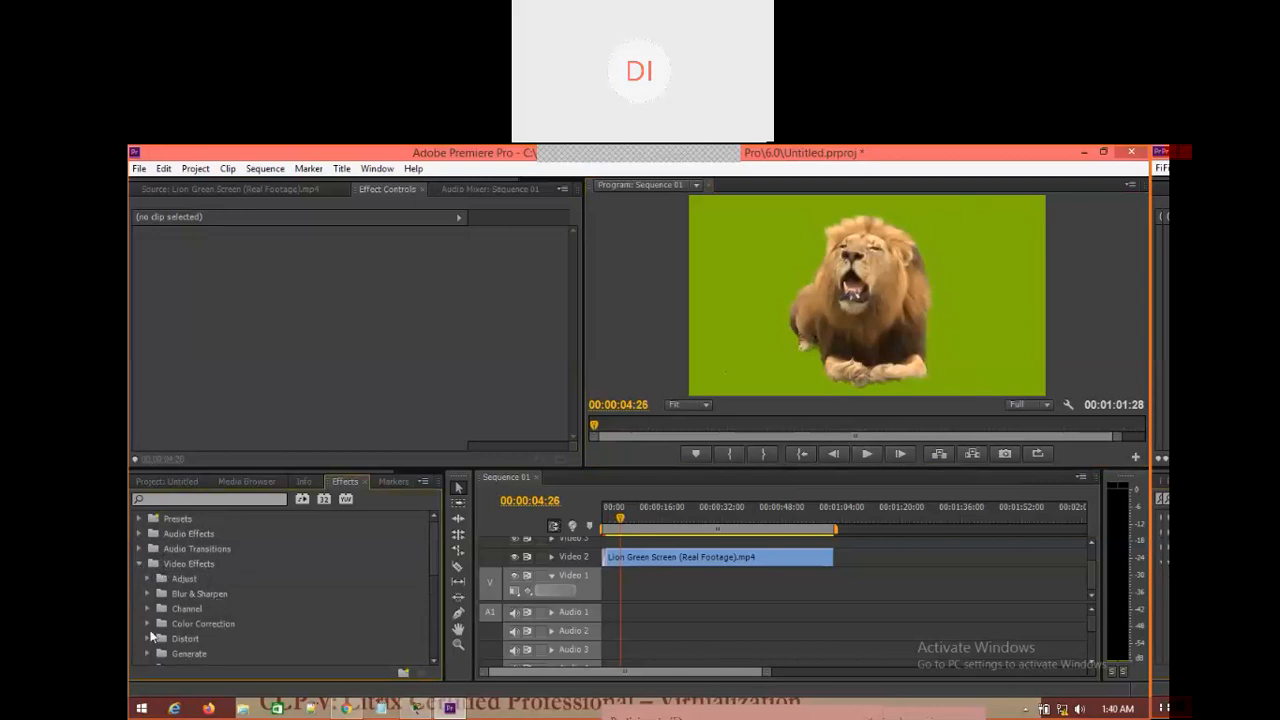
scroll(205, 634, down, 3)
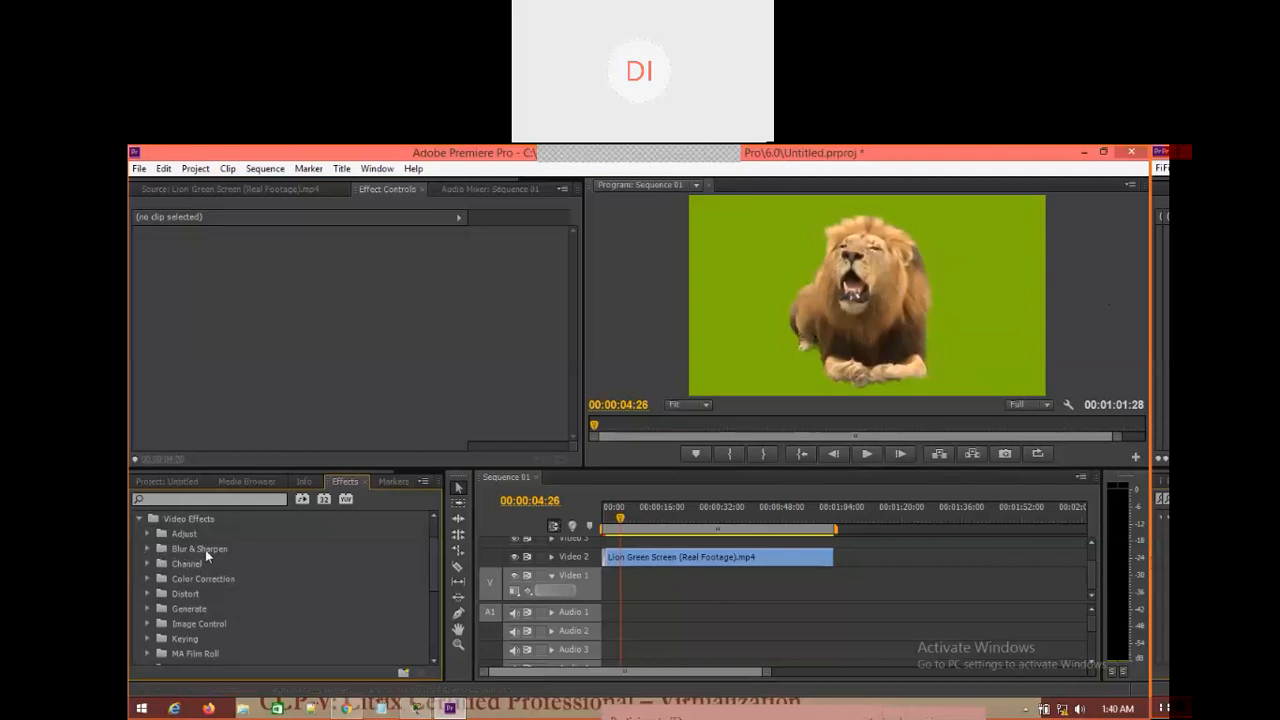
click(147, 549)
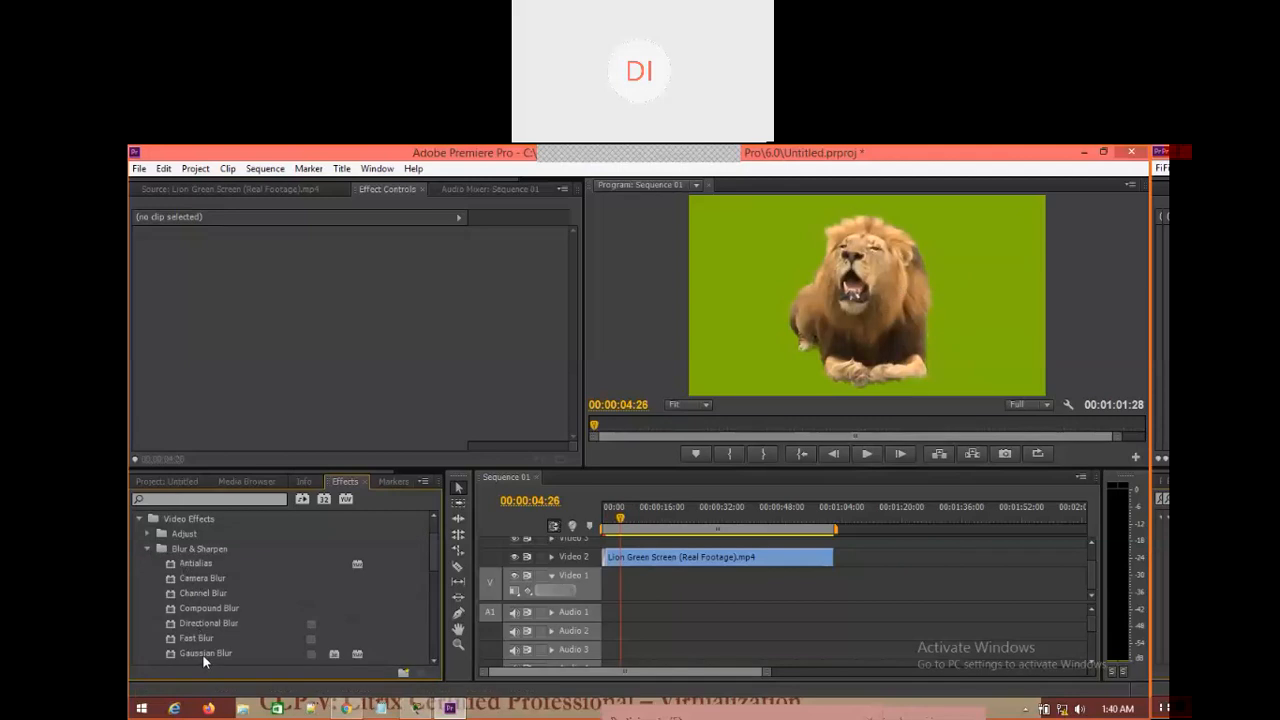
scroll(202, 654, down, 1)
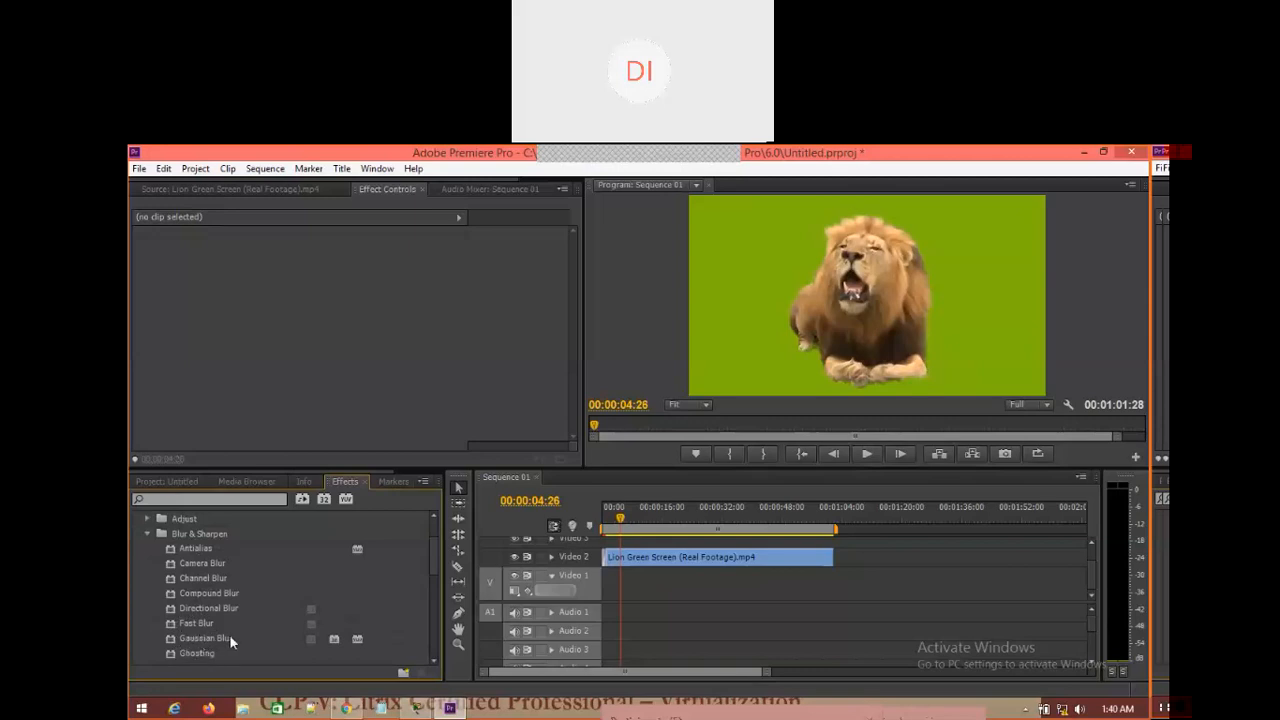
drag(200, 641, 670, 561)
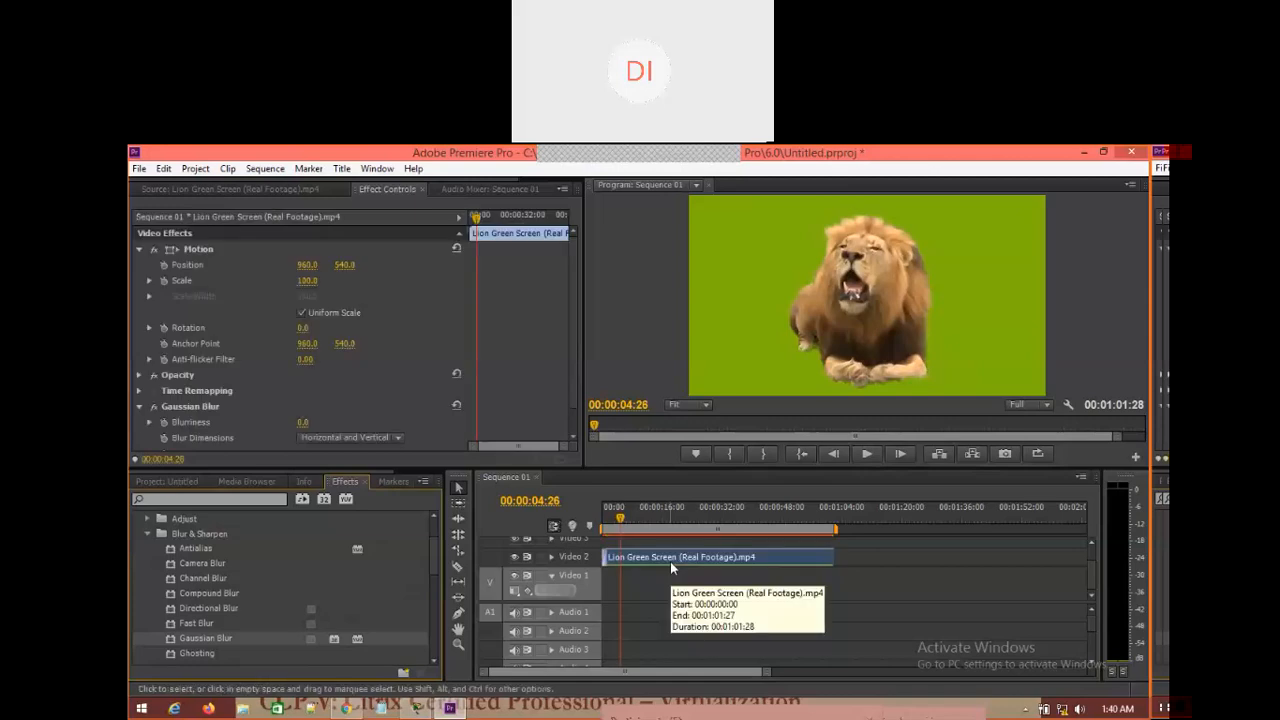
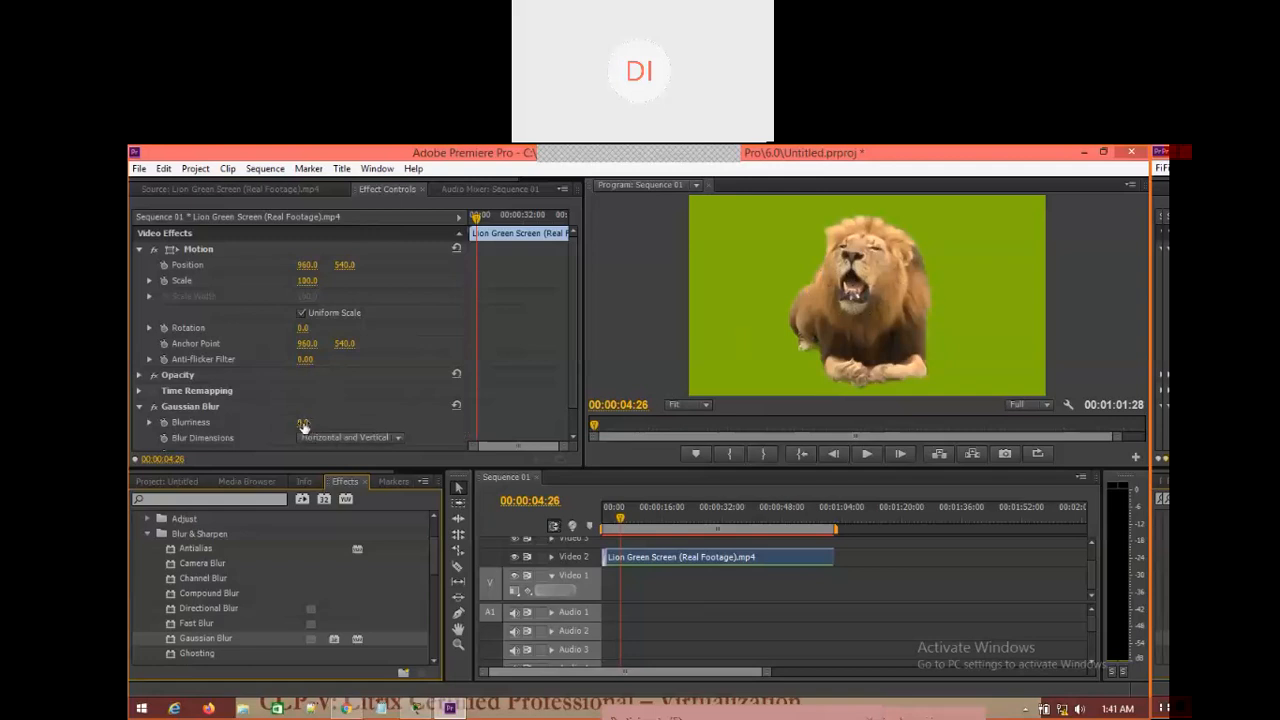
Set the lion clip's Gaussian Blur blurriness to 95 and play the blurred footage
drag(303, 427, 398, 427)
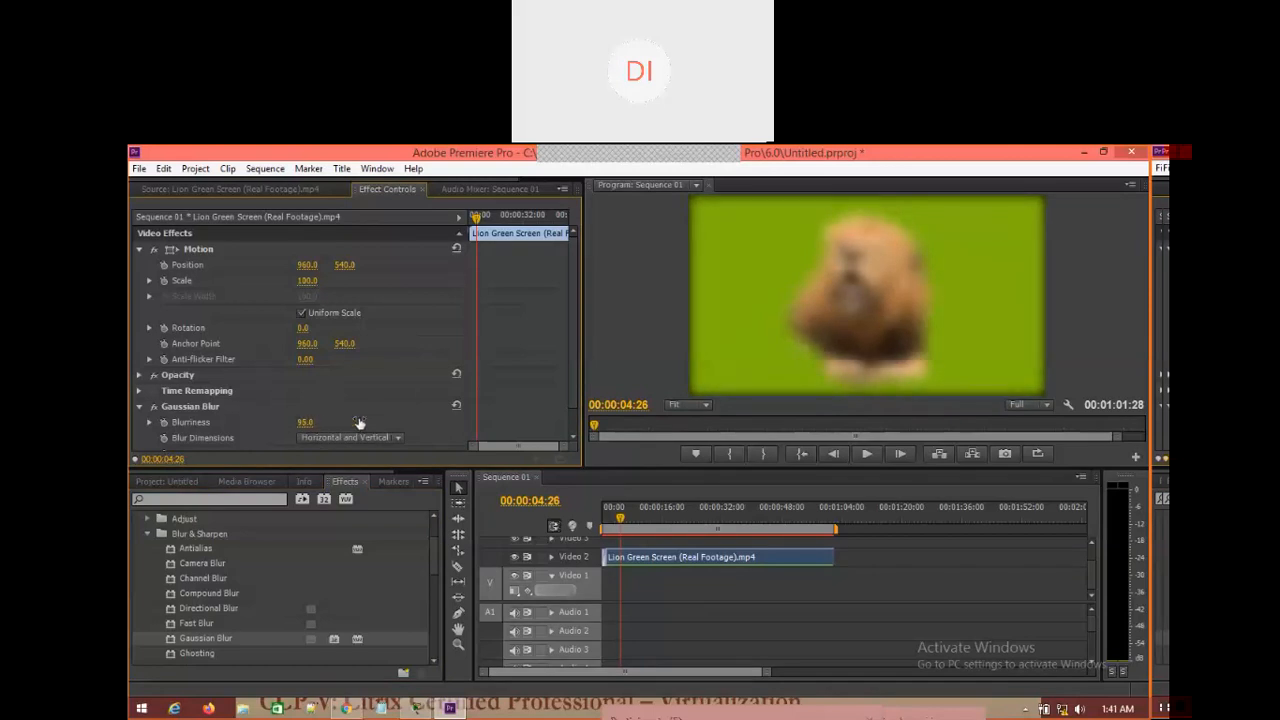
click(868, 454)
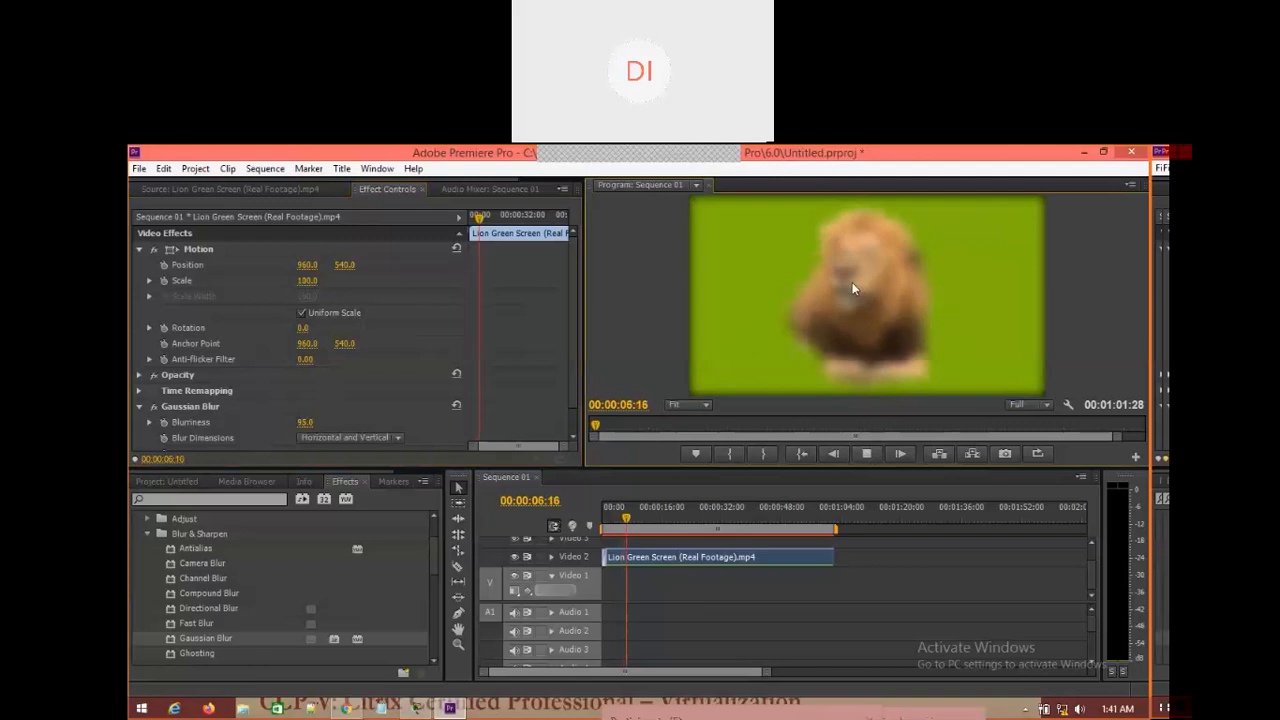
click(868, 455)
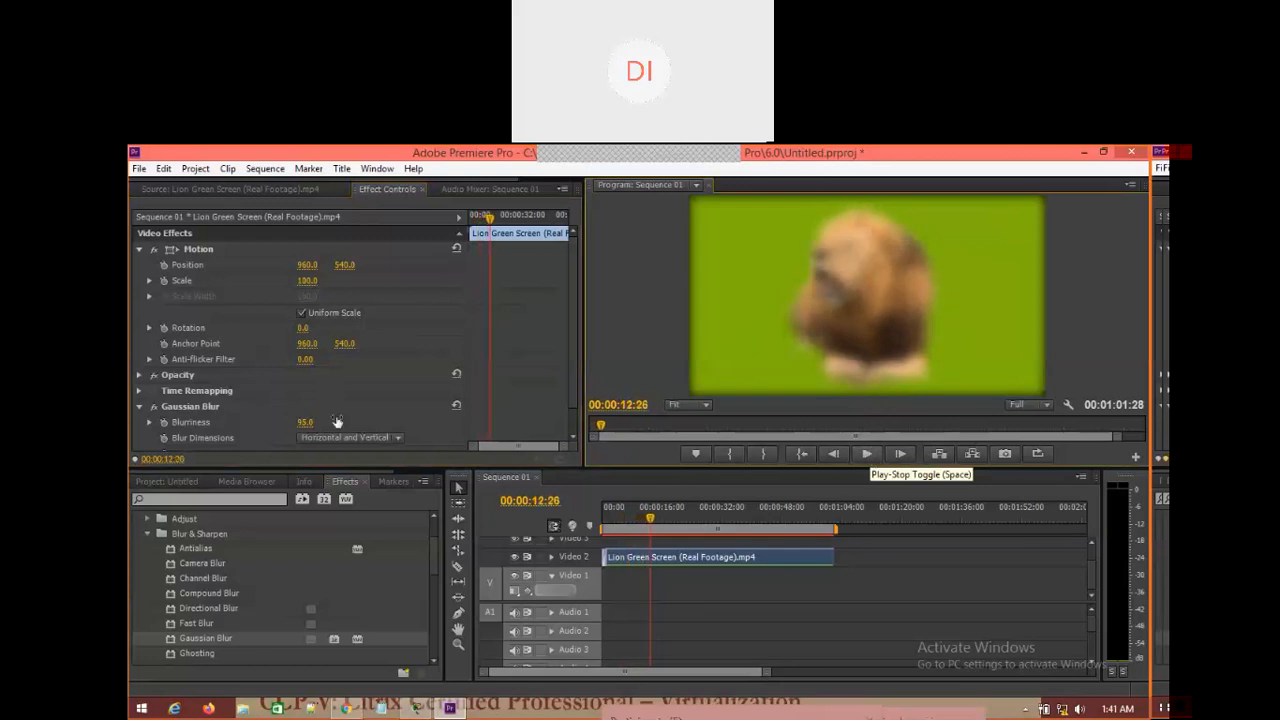
Return the Gaussian Blur blurriness to 0 and move the playhead to 00:00:12:06
mouse_move(306, 428)
mouse_down()
mouse_move(338, 428)
mouse_move(300, 428)
mouse_up()
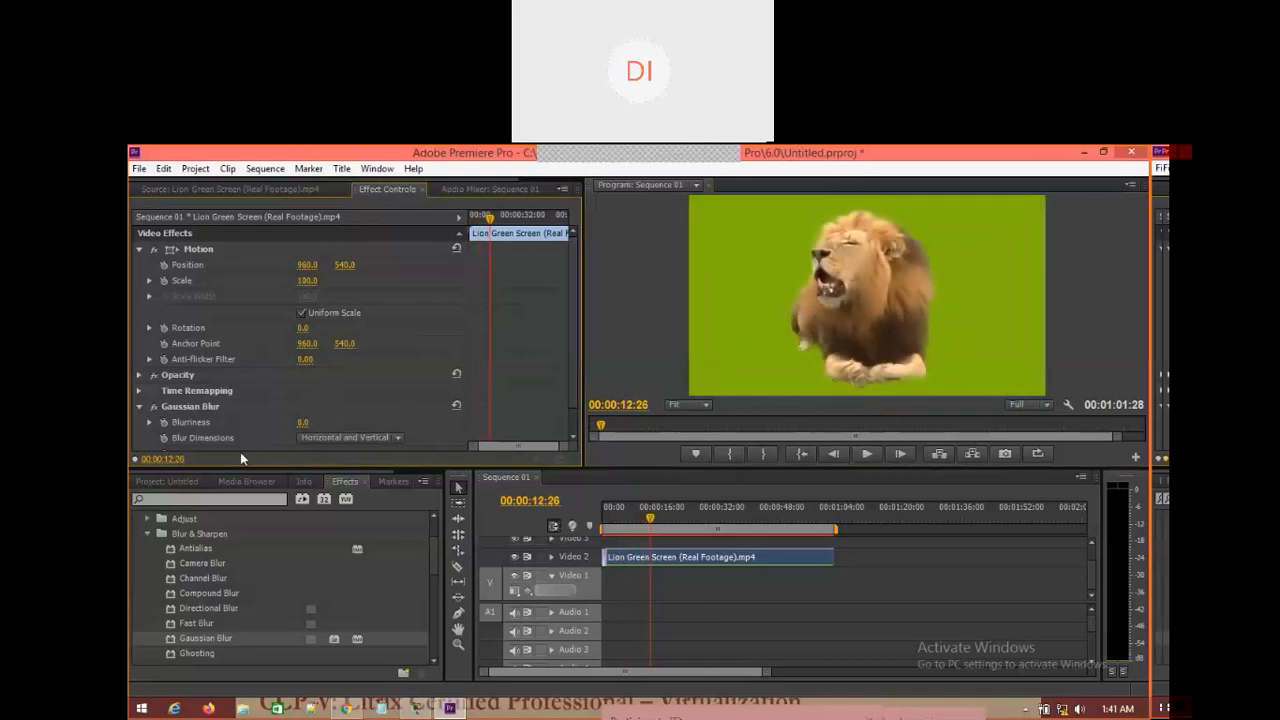
mouse_move(650, 516)
mouse_down()
mouse_move(620, 530)
mouse_move(648, 520)
mouse_up()
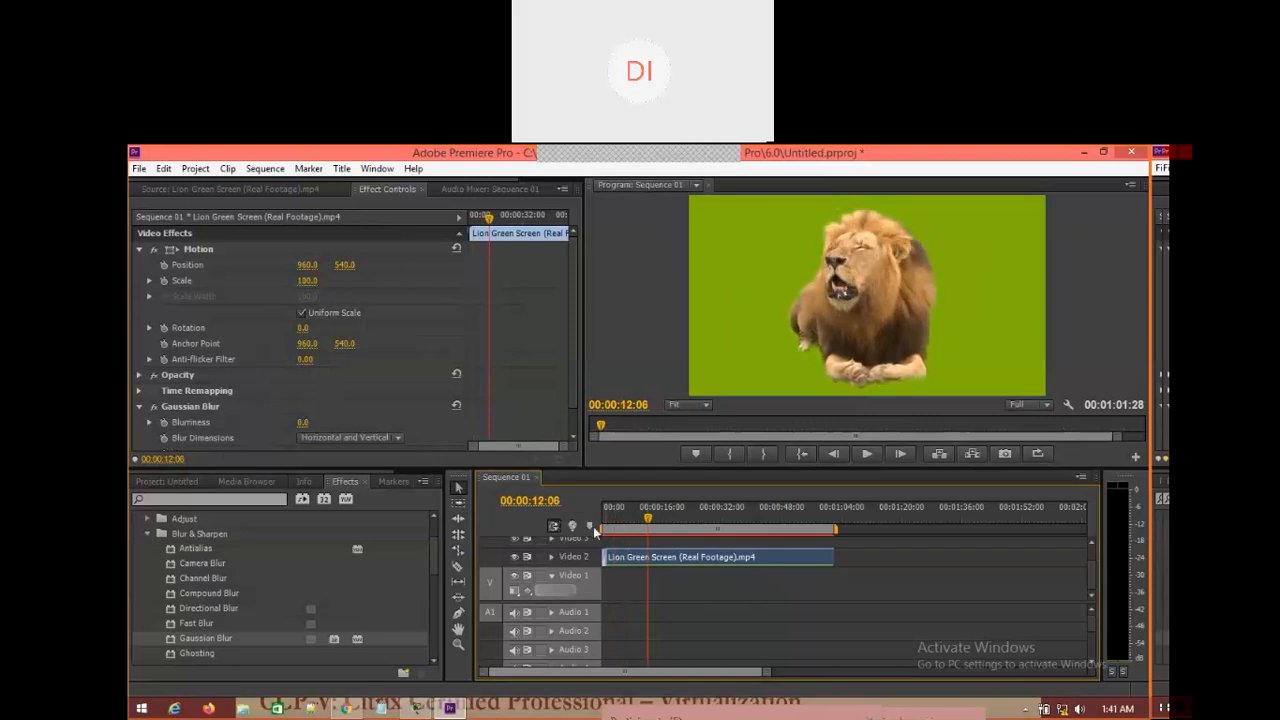
drag(302, 423, 337, 423)
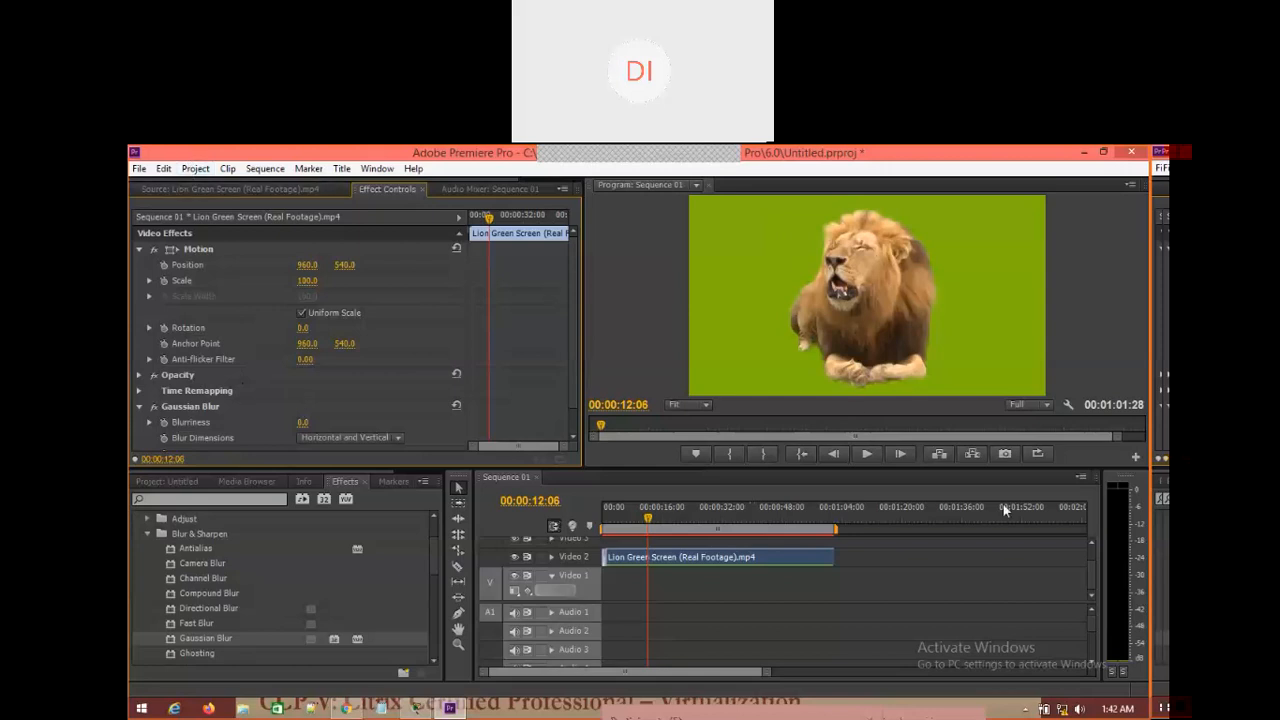
Place only the video of the source lion clip on Video 3, near the sequence start above the existing clip
scroll(1089, 574, up, 2)
scroll(1096, 572, up, 1)
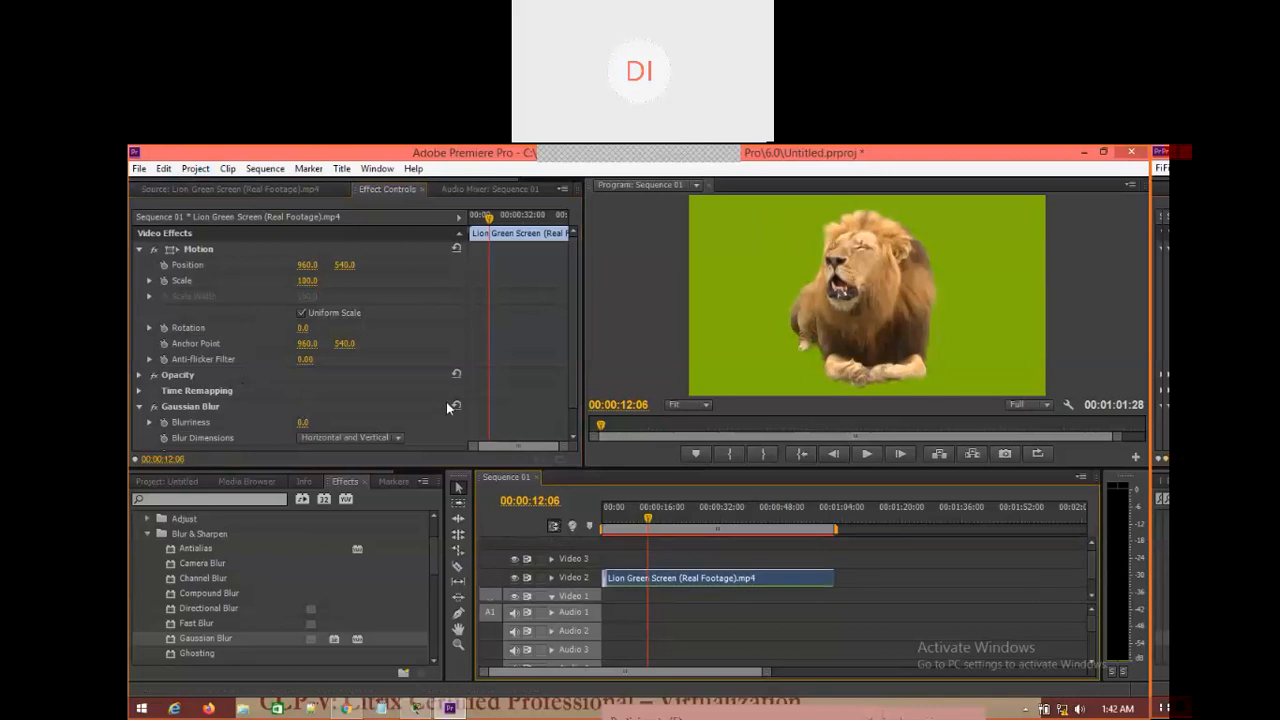
click(148, 534)
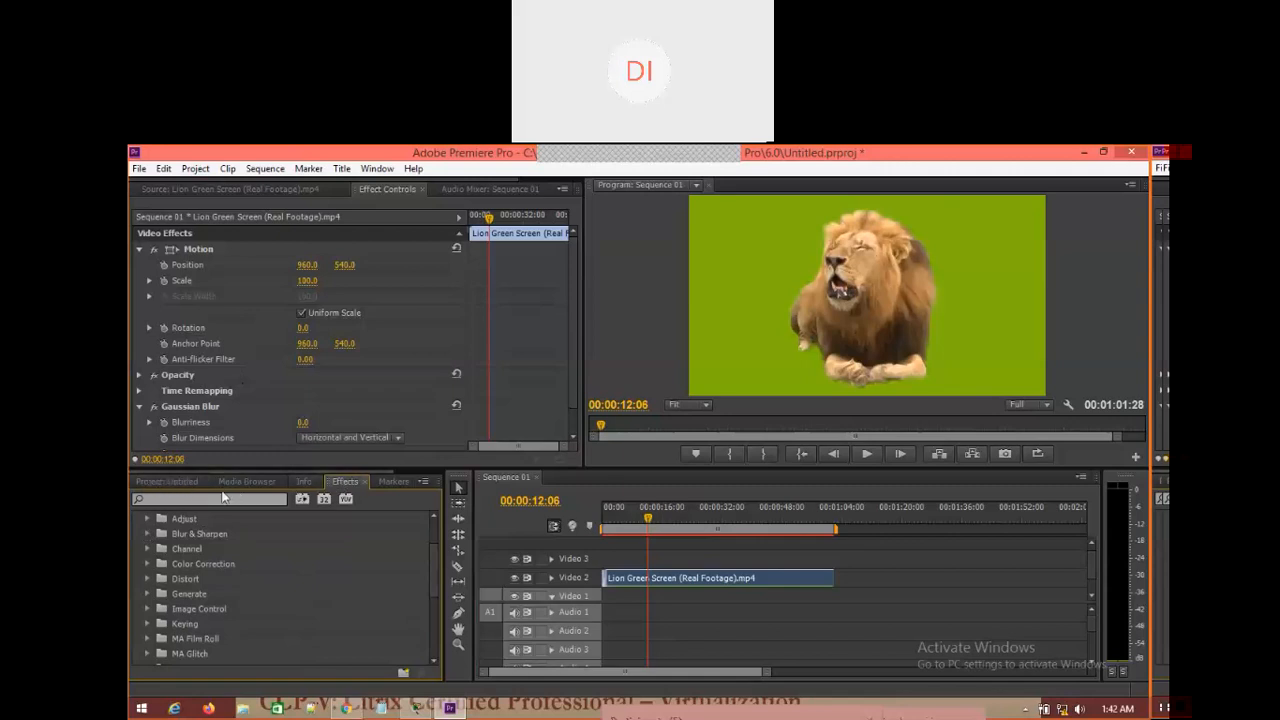
click(160, 485)
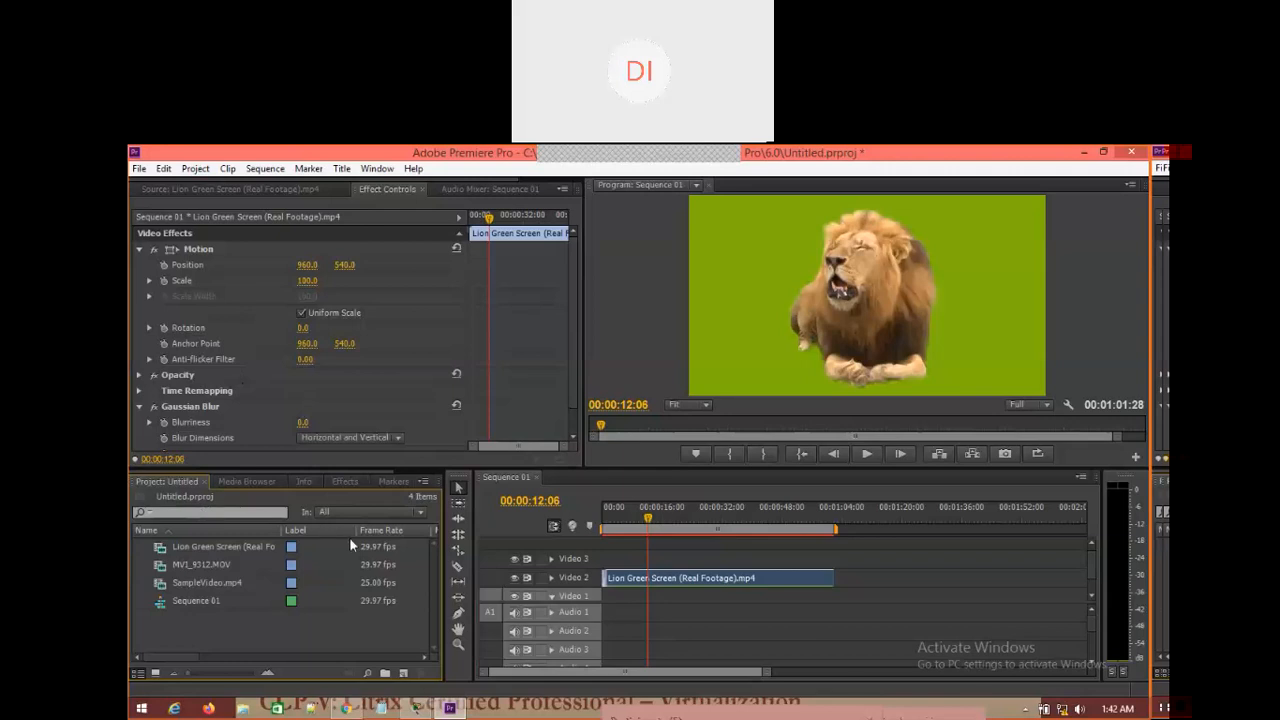
click(856, 571)
click(686, 581)
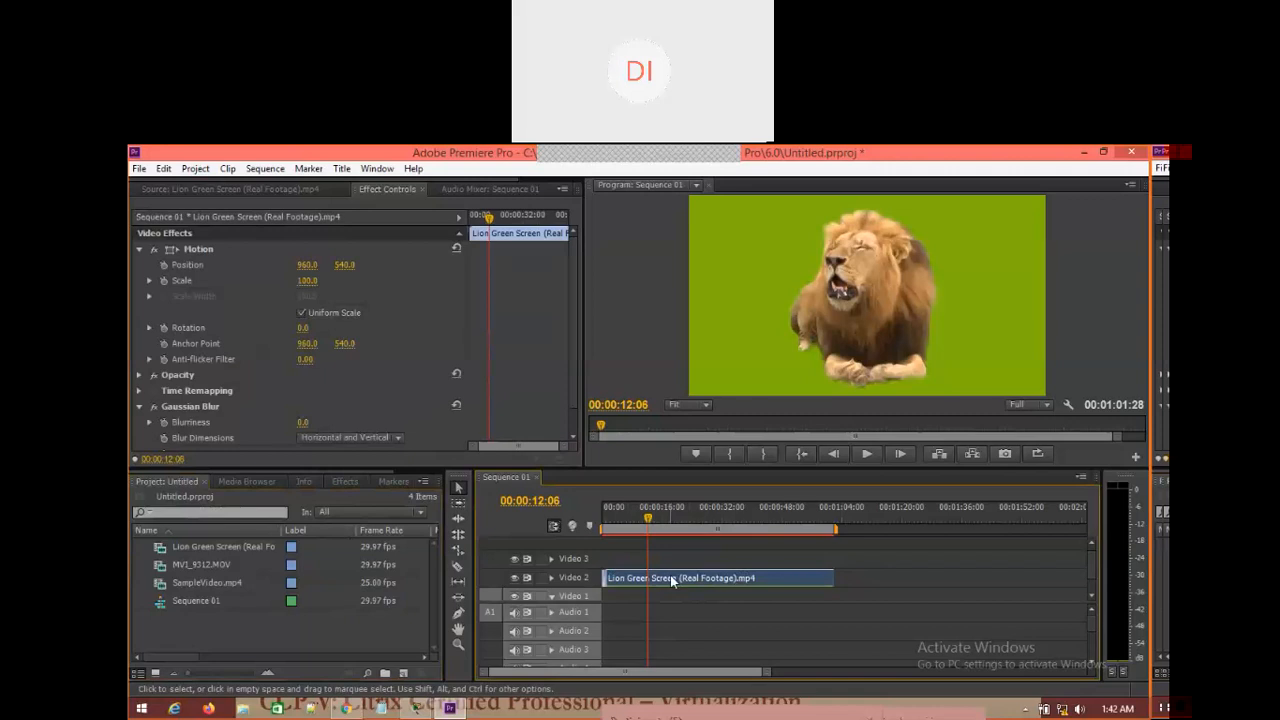
click(241, 196)
drag(338, 404, 610, 562)
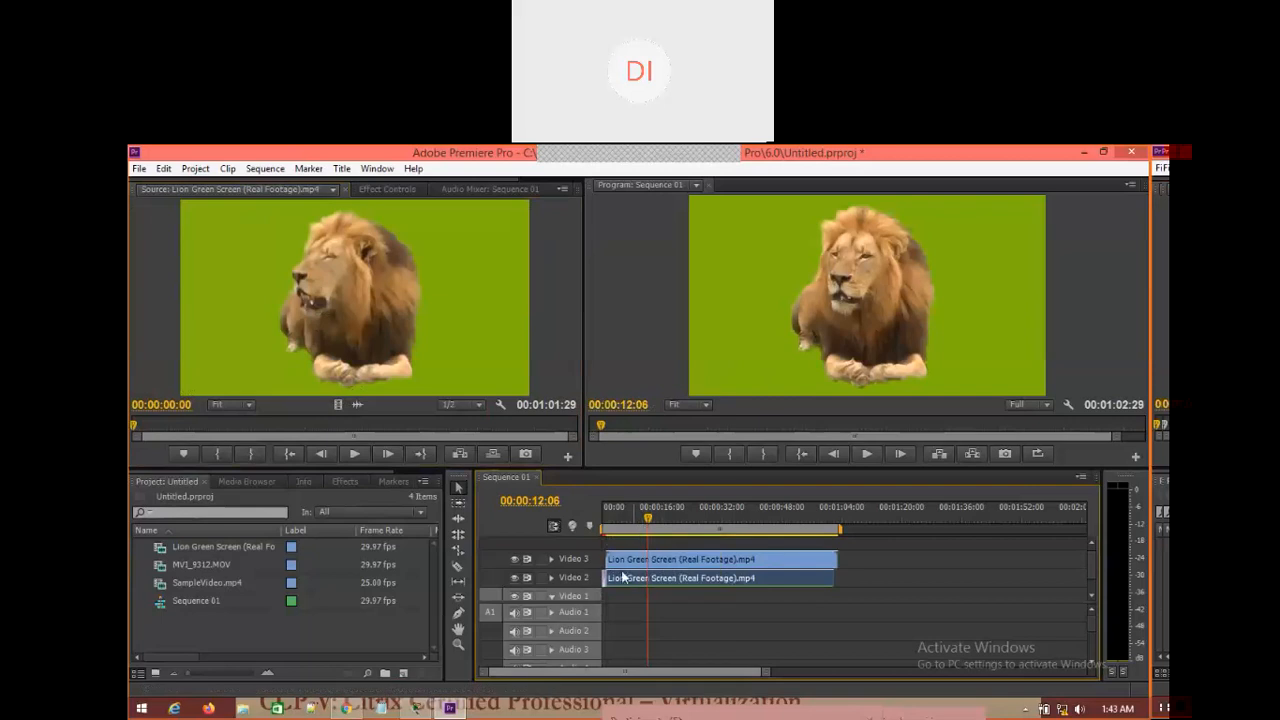
Delete both lion clips from Video 2 and Video 3 and return the playhead to the sequence start
click(853, 560)
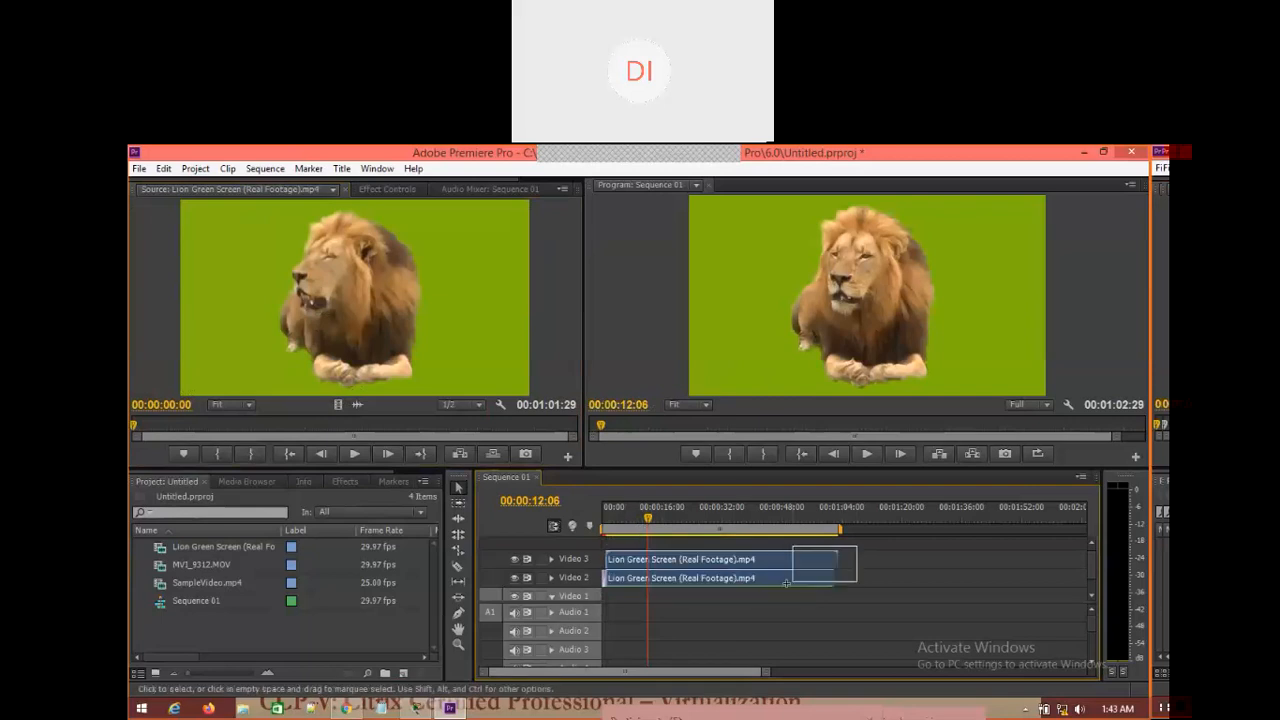
key(Home)
key(Delete)
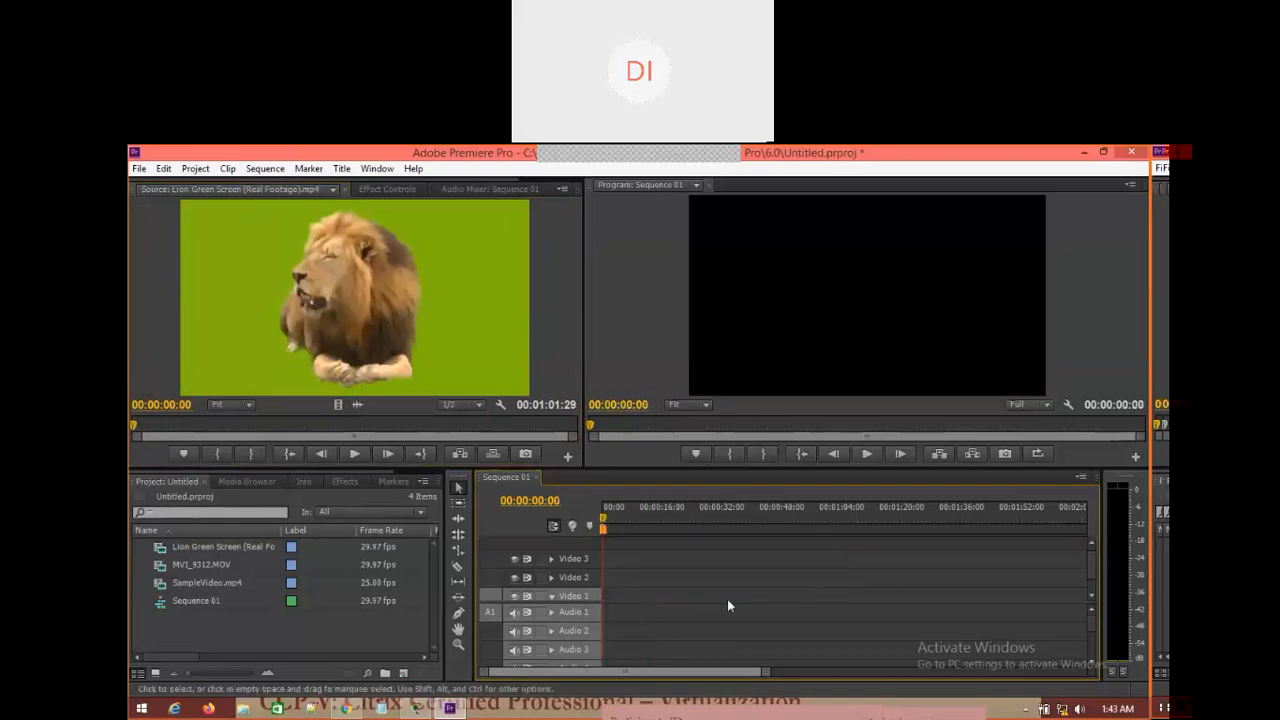
Place only the video of the source lion clip on Video 1 and again on Video 2, both at the sequence start
drag(339, 404, 601, 615)
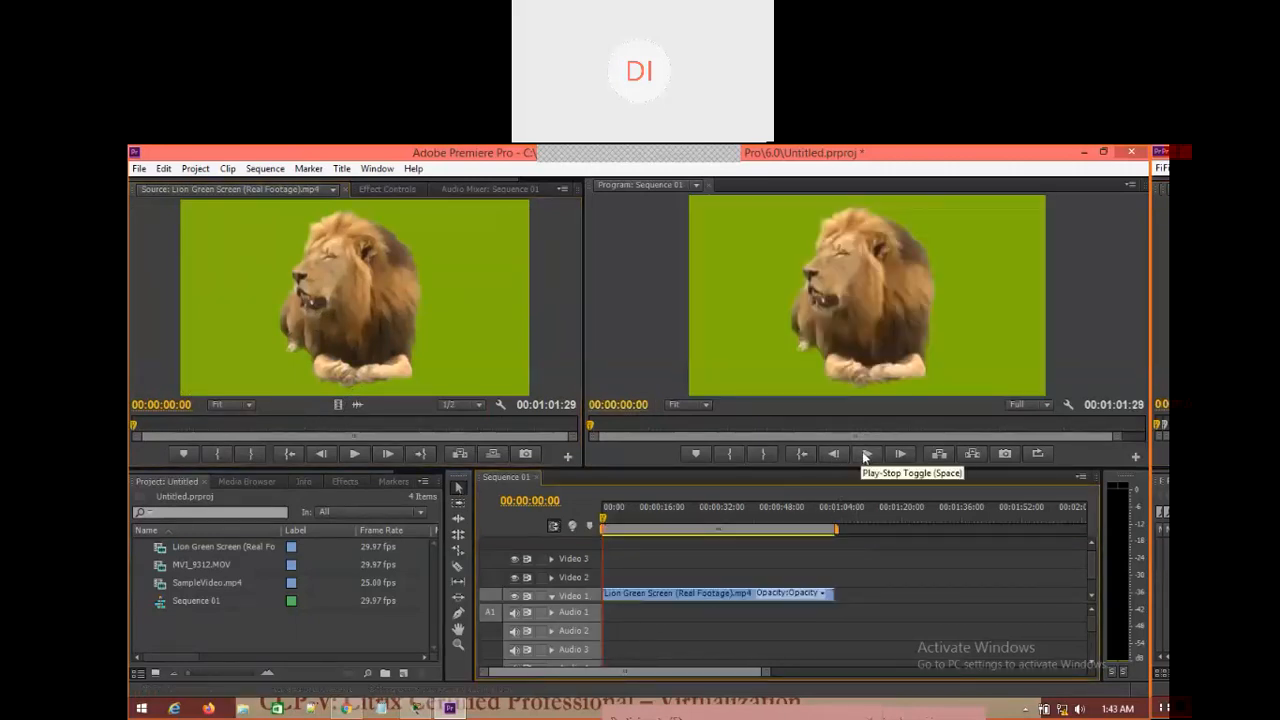
click(868, 454)
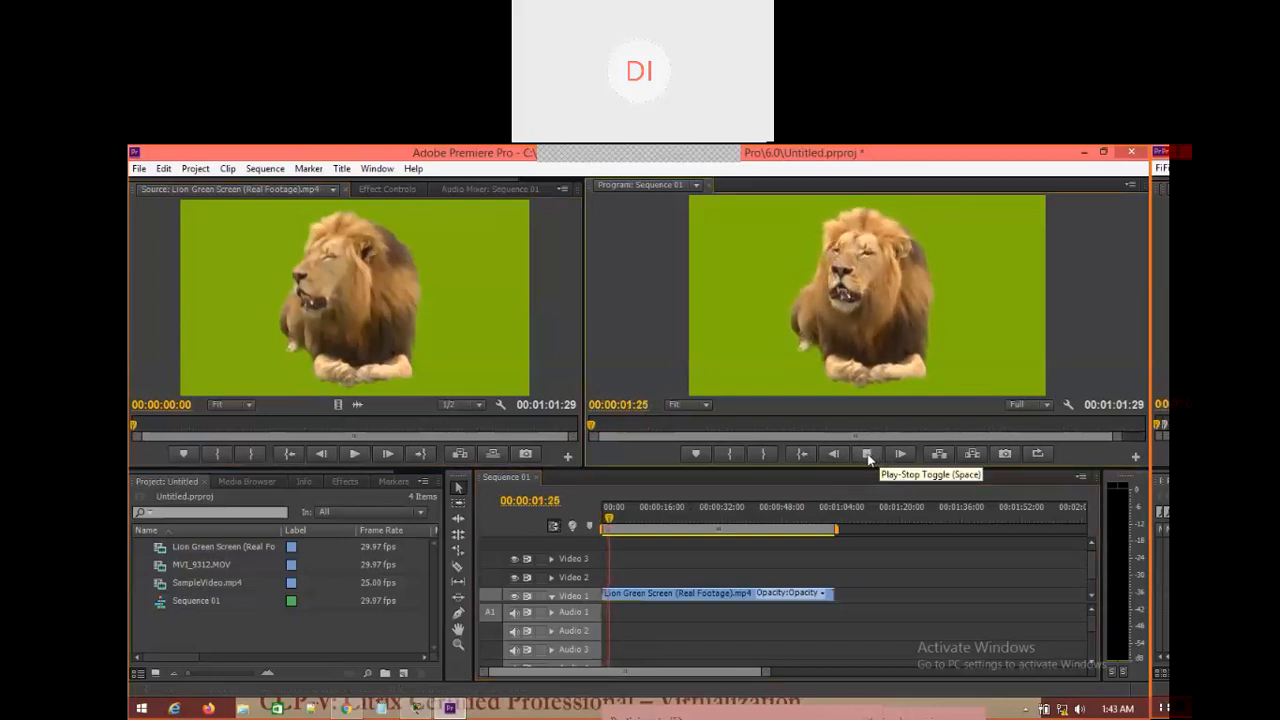
click(868, 454)
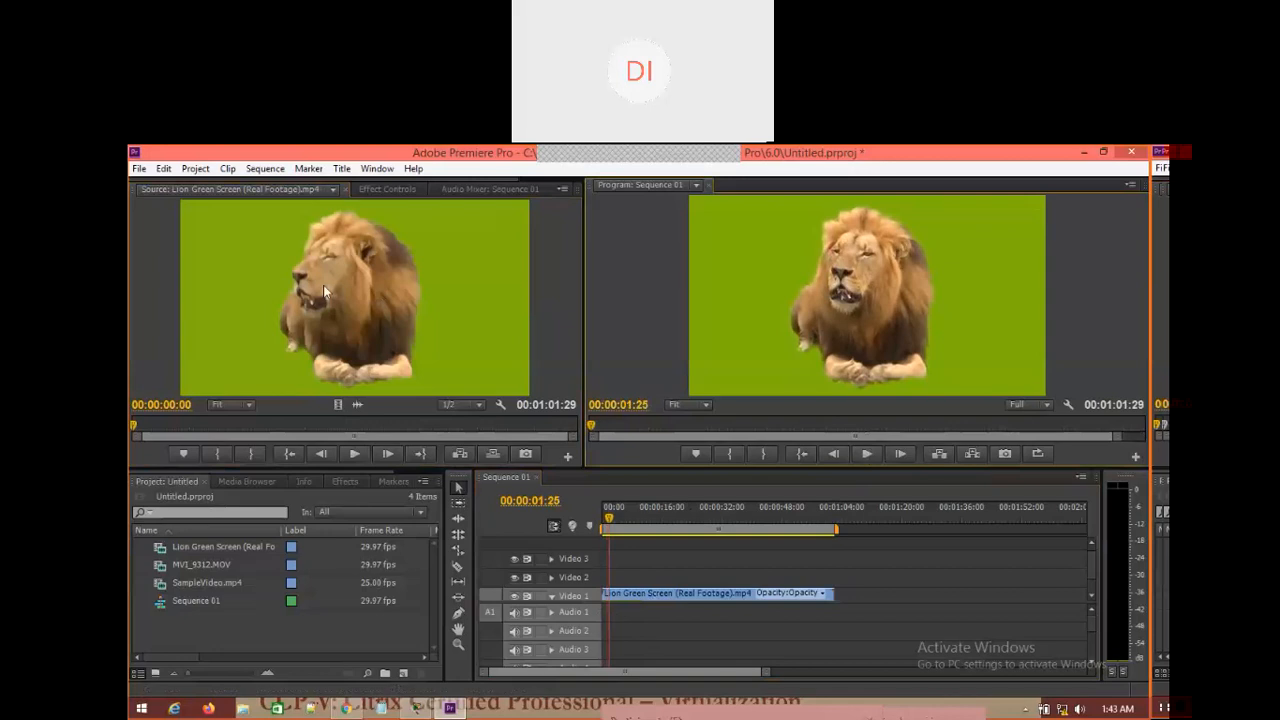
drag(338, 404, 606, 577)
drag(610, 525, 602, 525)
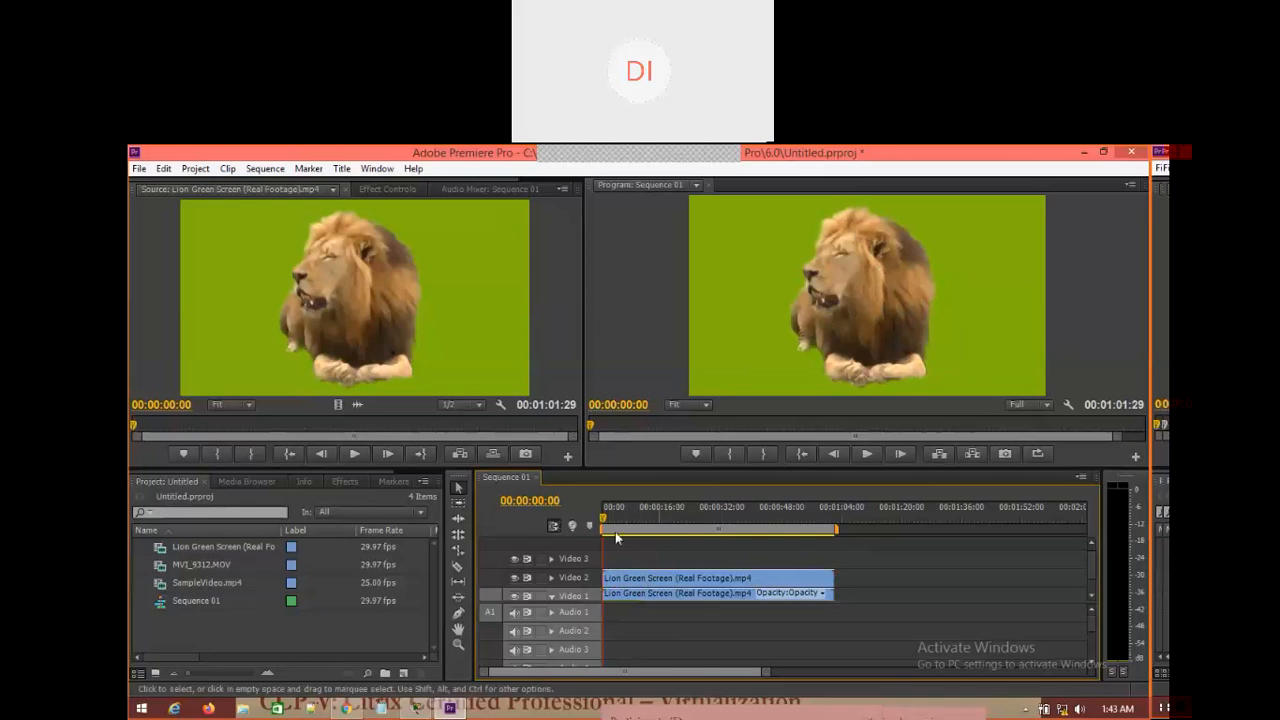
Apply the Gaussian Blur effect from Blur & Sharpen to the lion clip on Video 2
click(345, 481)
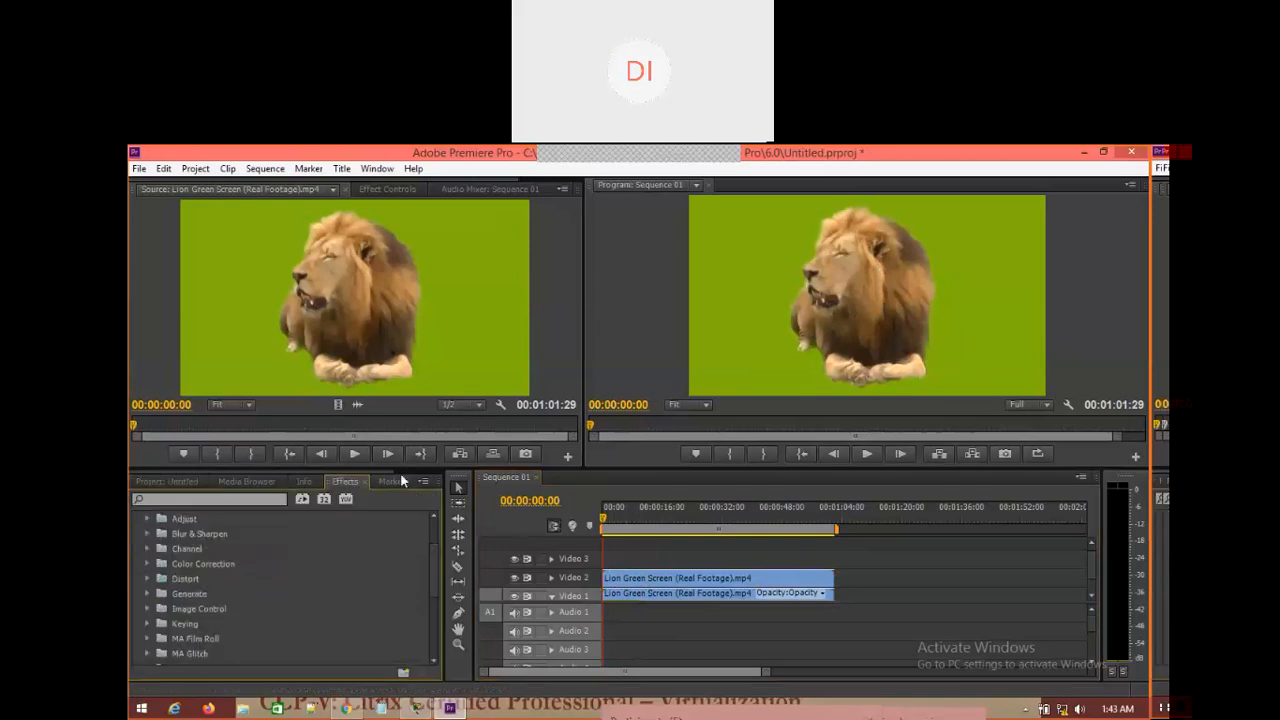
scroll(186, 570, up, 1)
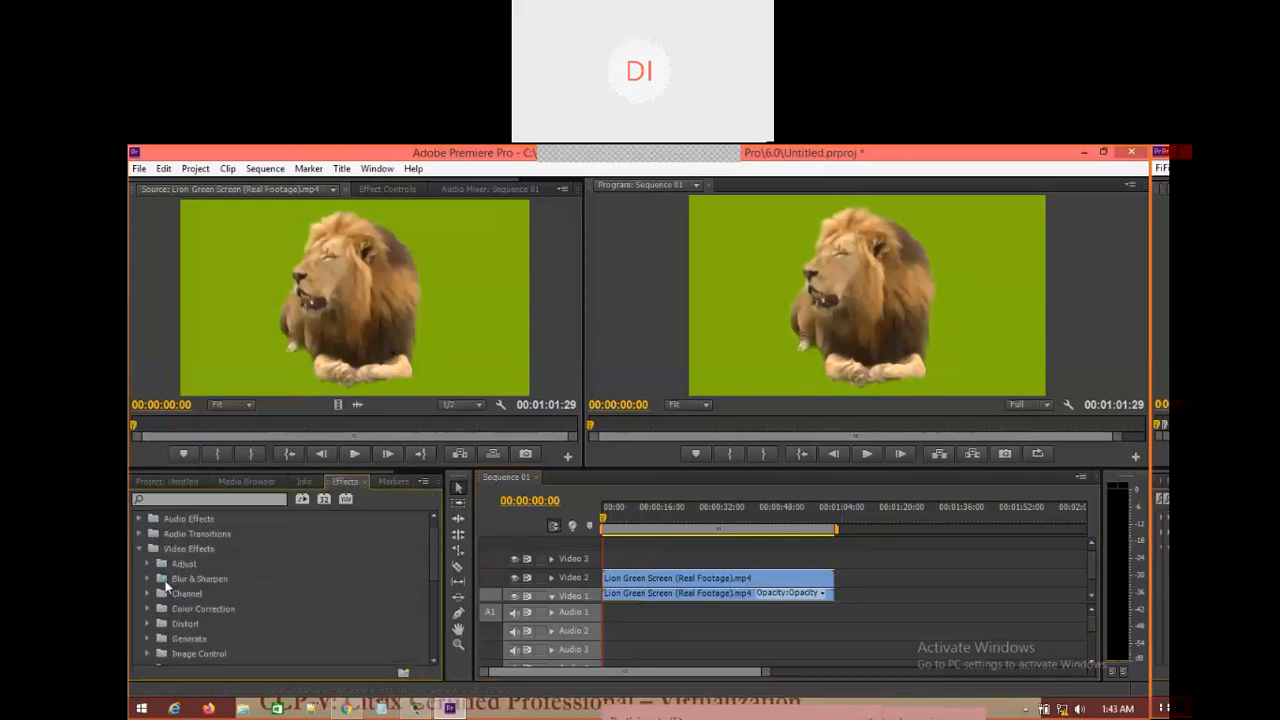
click(148, 578)
scroll(223, 654, down, 1)
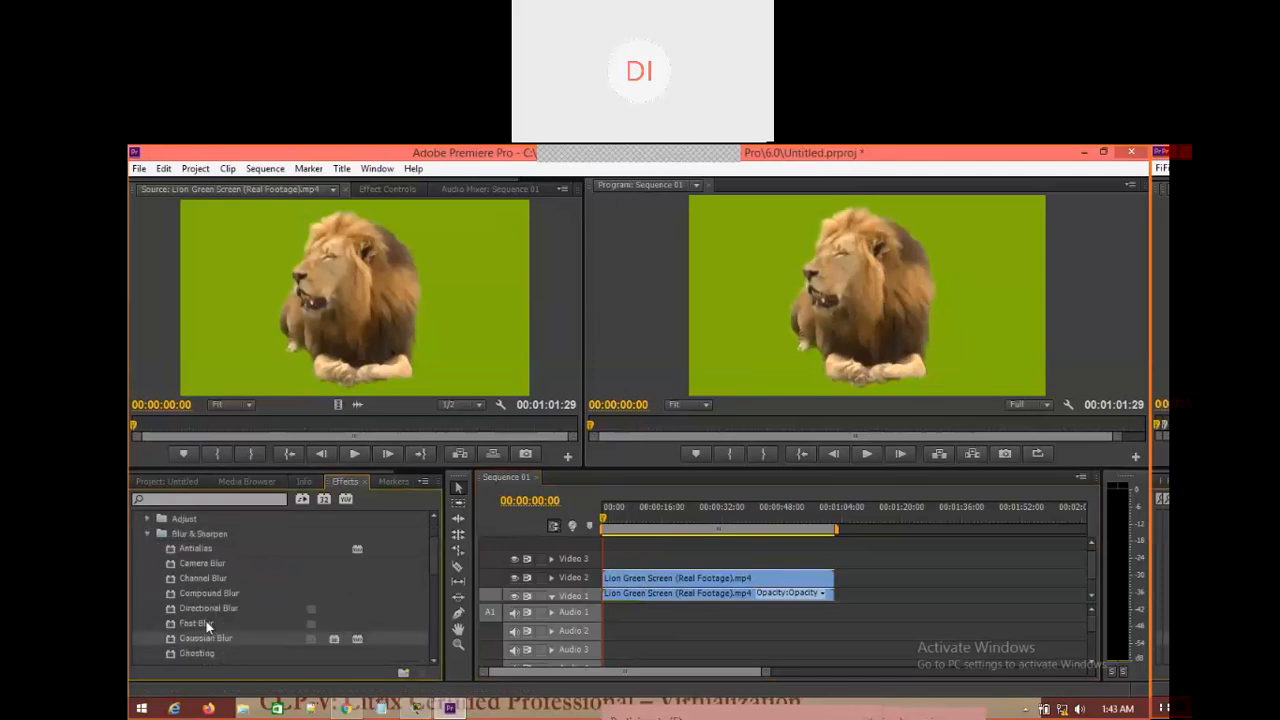
drag(197, 640, 652, 594)
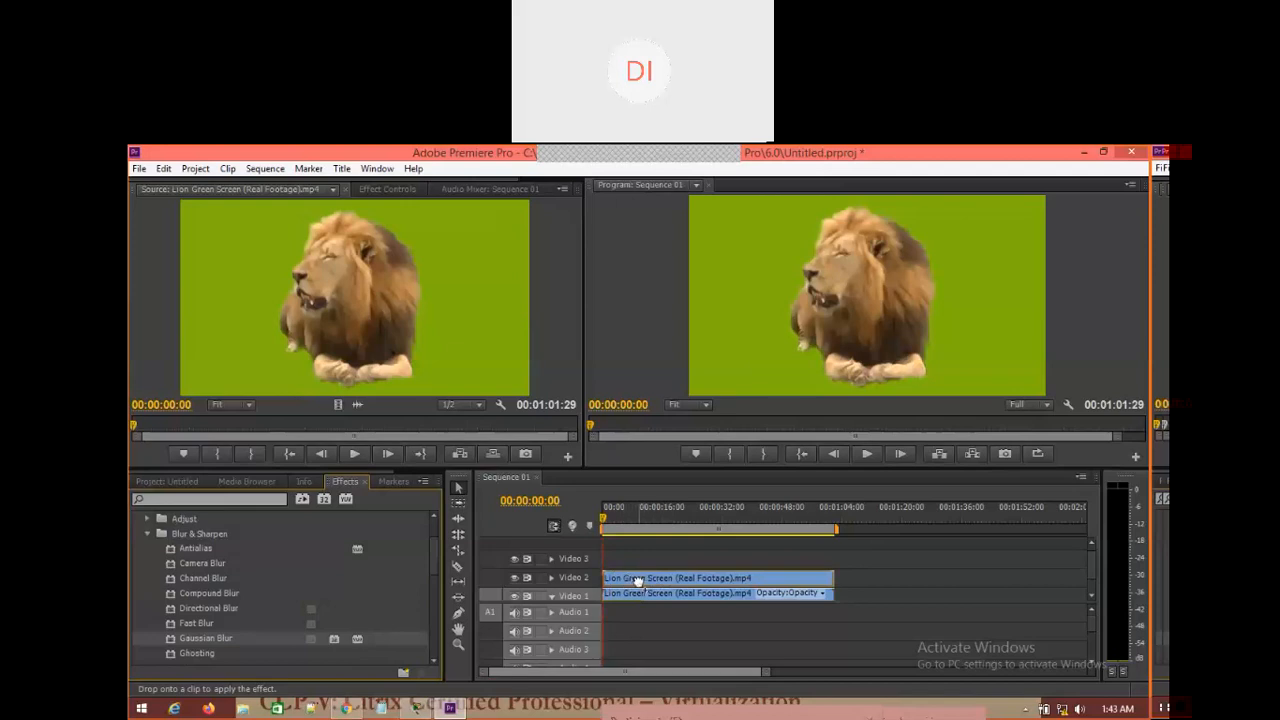
Set the Gaussian Blur blurriness of the Video 2 lion clip to 131
click(638, 581)
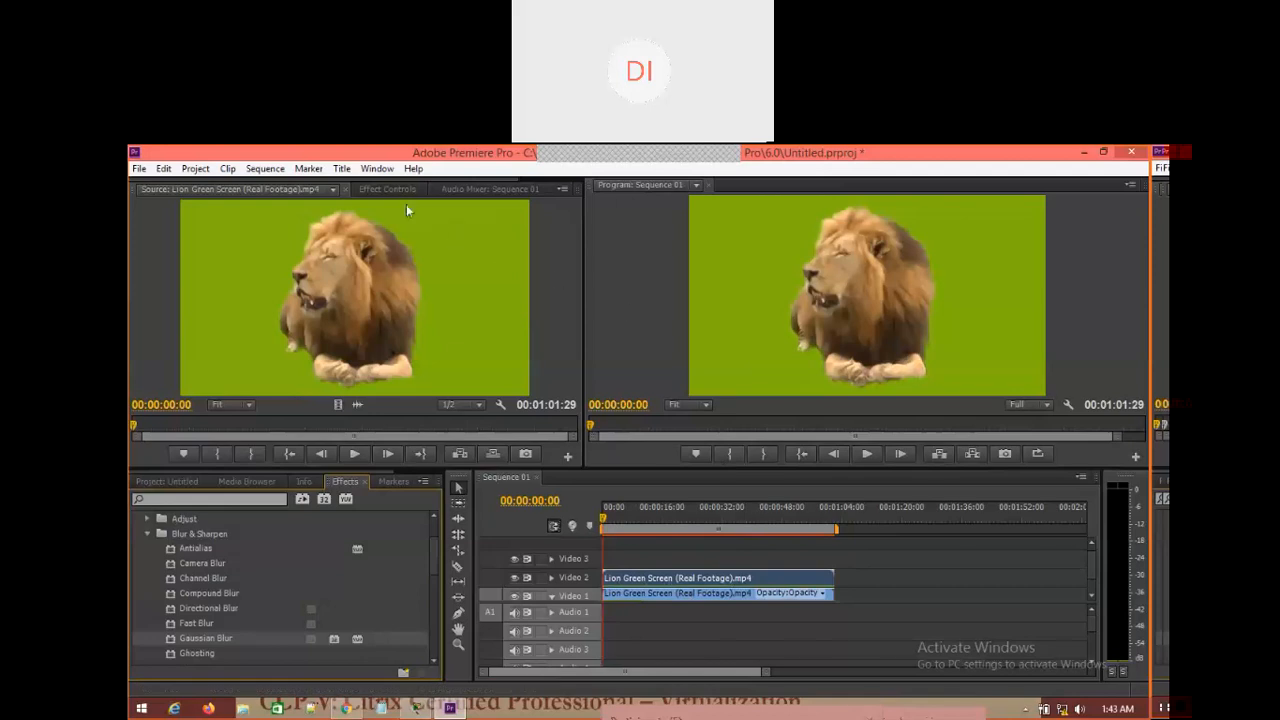
click(386, 188)
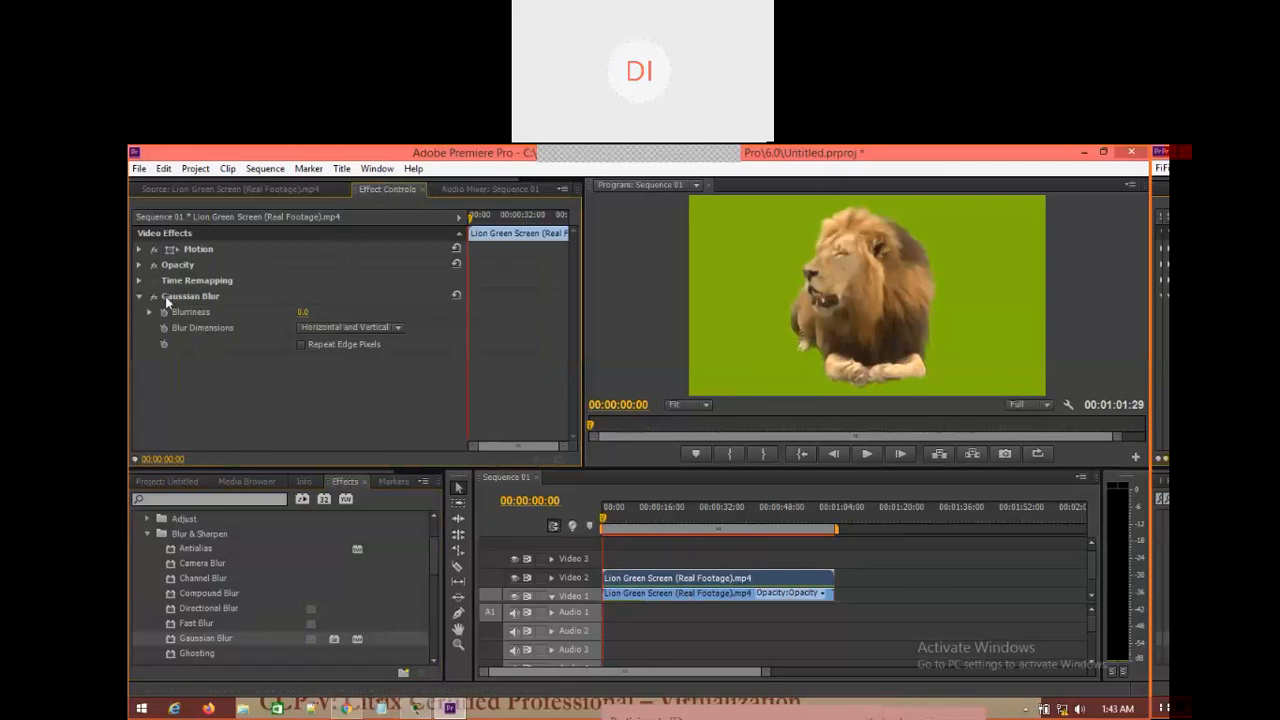
drag(302, 312, 433, 312)
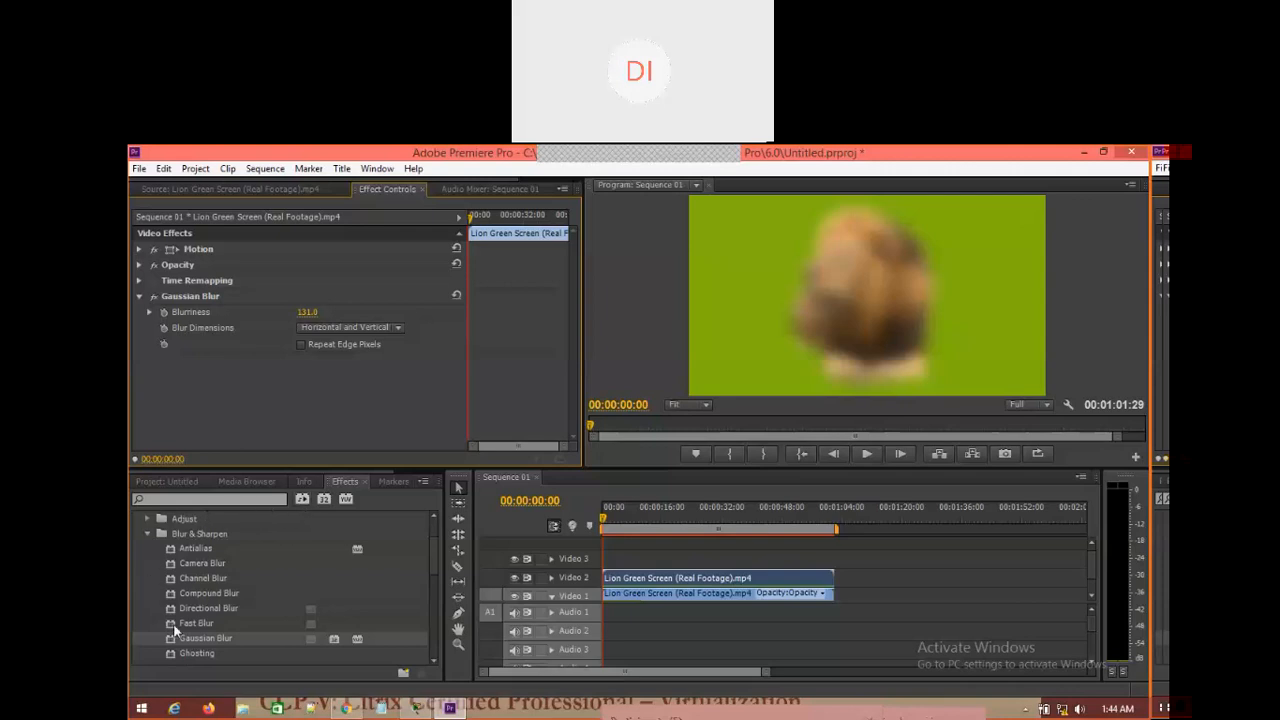
Find the Crop effect by searching for "crop", apply it to the Video 2 lion clip and save the project
scroll(201, 612, down, 1)
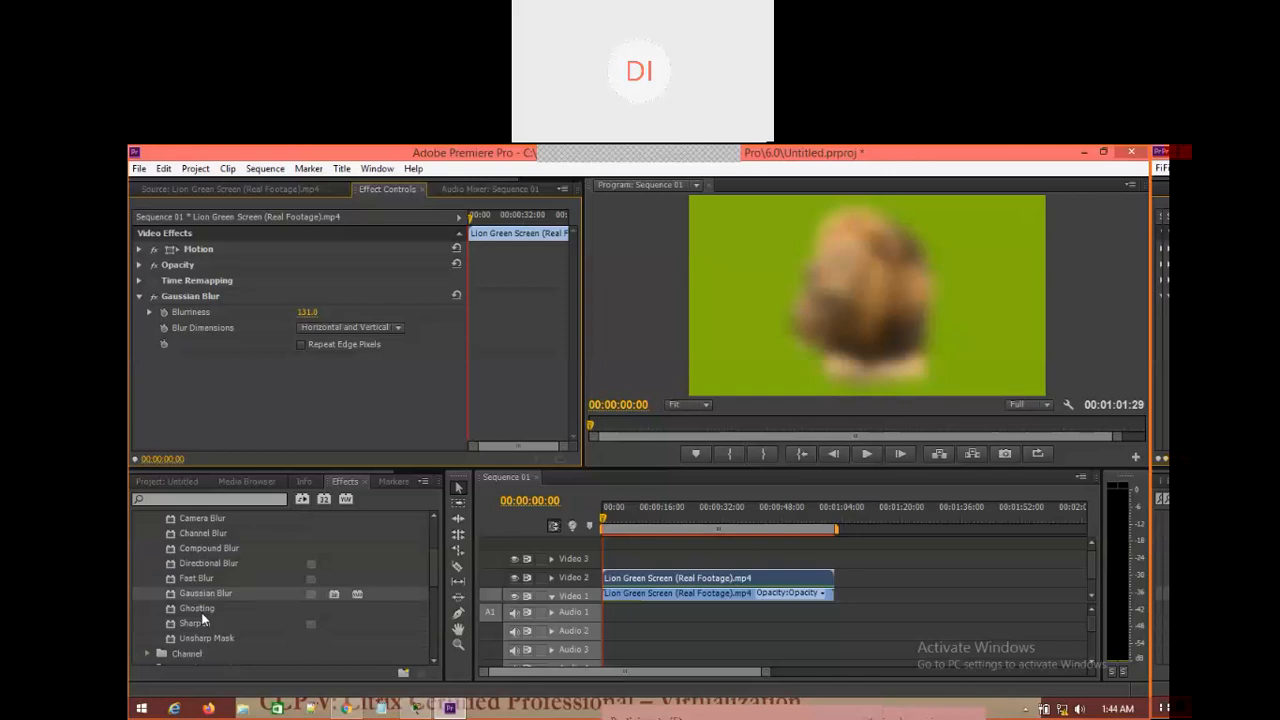
scroll(184, 594, up, 1)
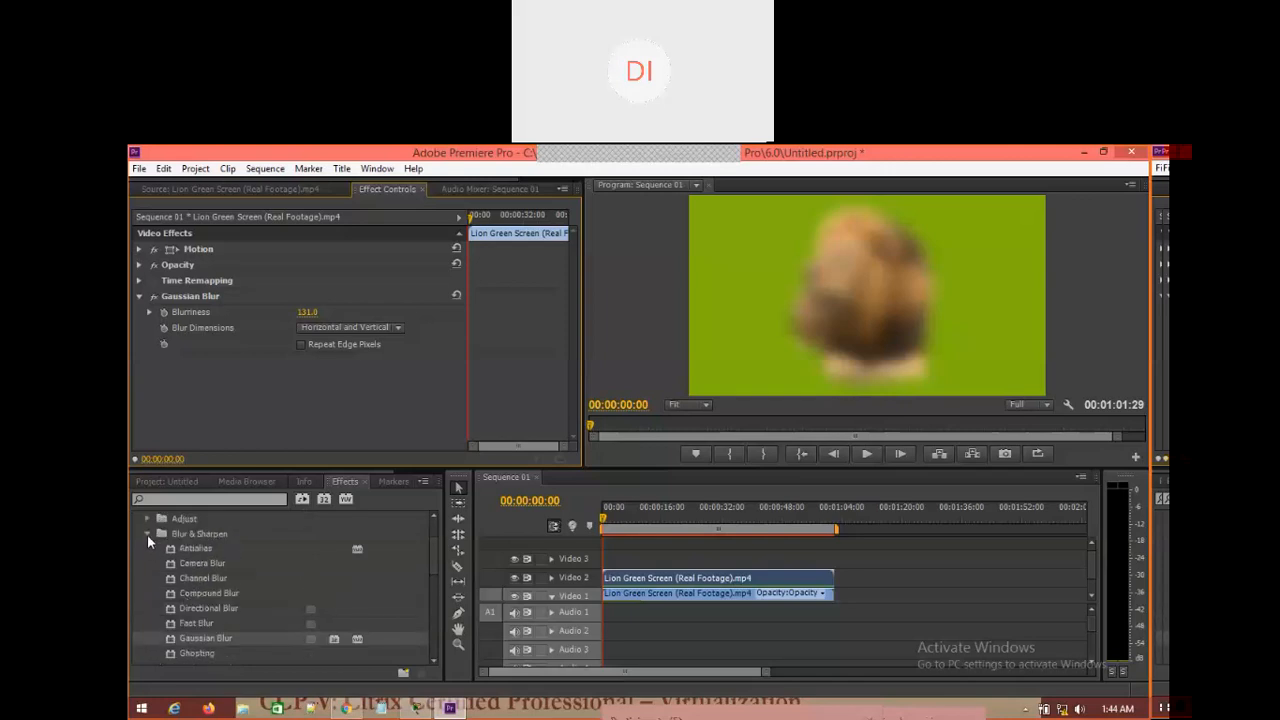
click(160, 499)
text(crop)
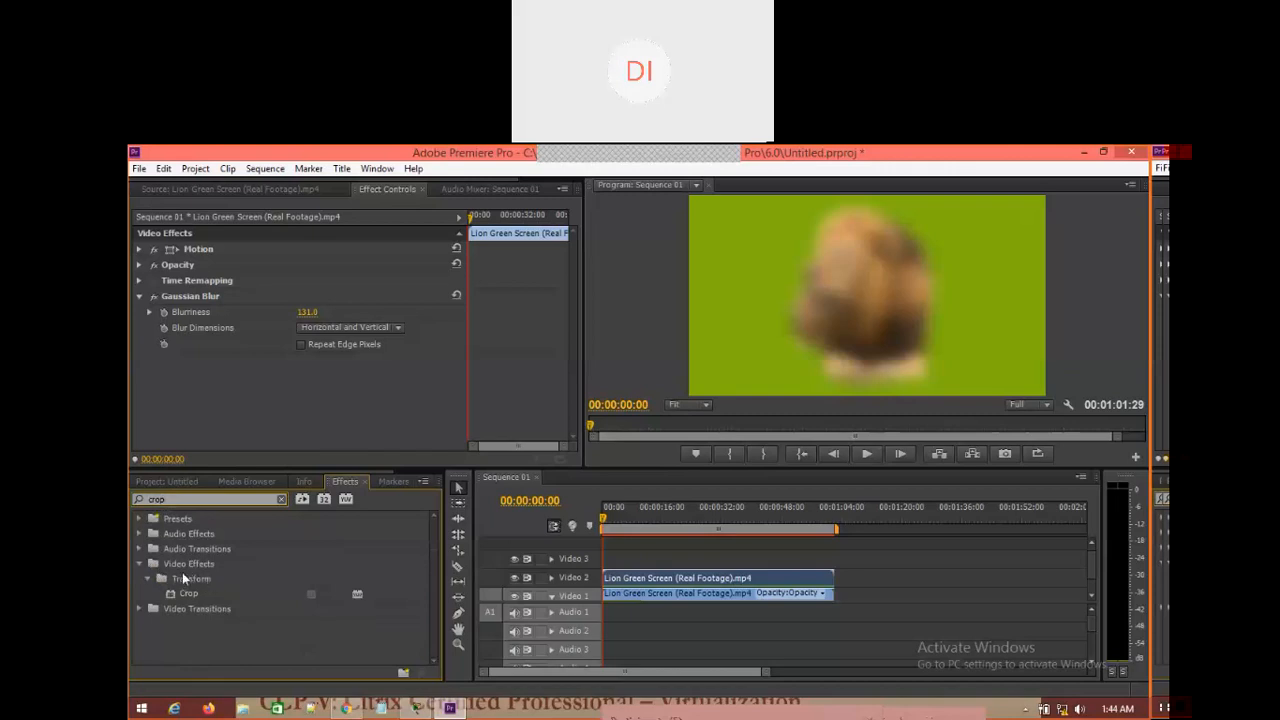
drag(172, 597, 666, 588)
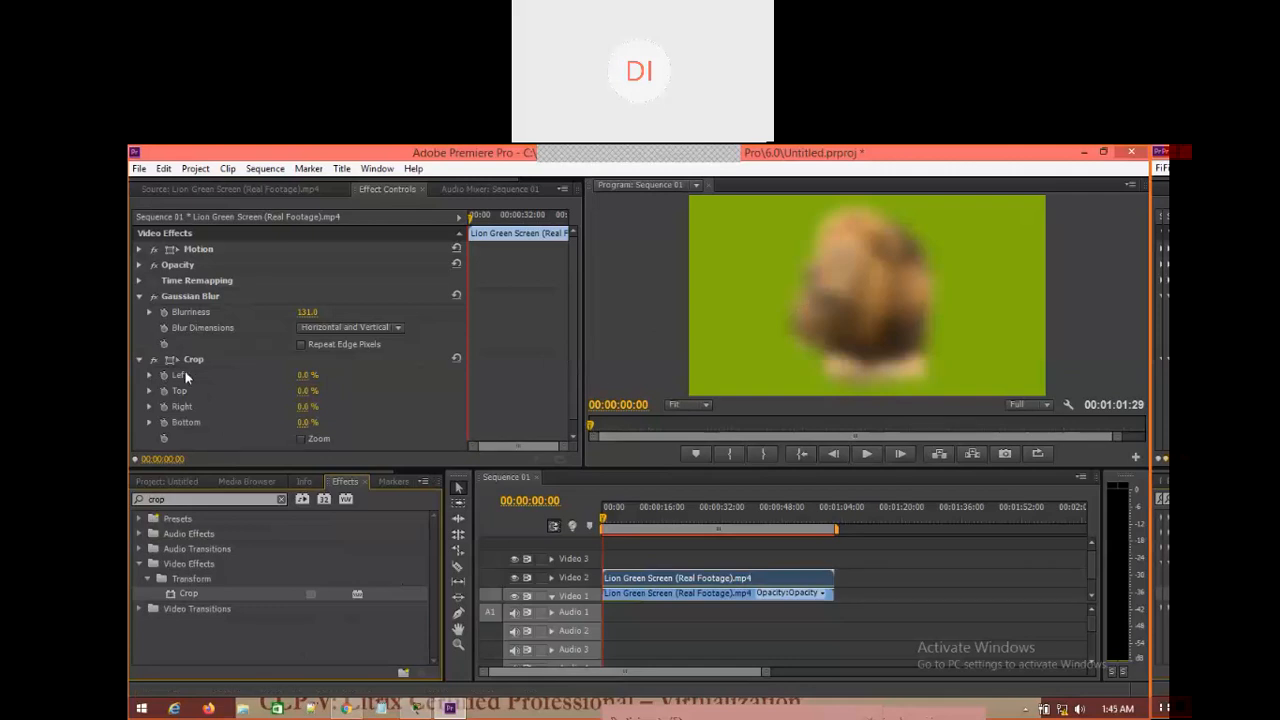
key(ctrl+s)
Crop the blurred Video 2 clip to the lion's face with Left 27%, Top 6%, Right 38% and Bottom 45%
click(303, 374)
mouse_move(303, 374)
mouse_down()
mouse_move(340, 374)
mouse_move(326, 374)
mouse_up()
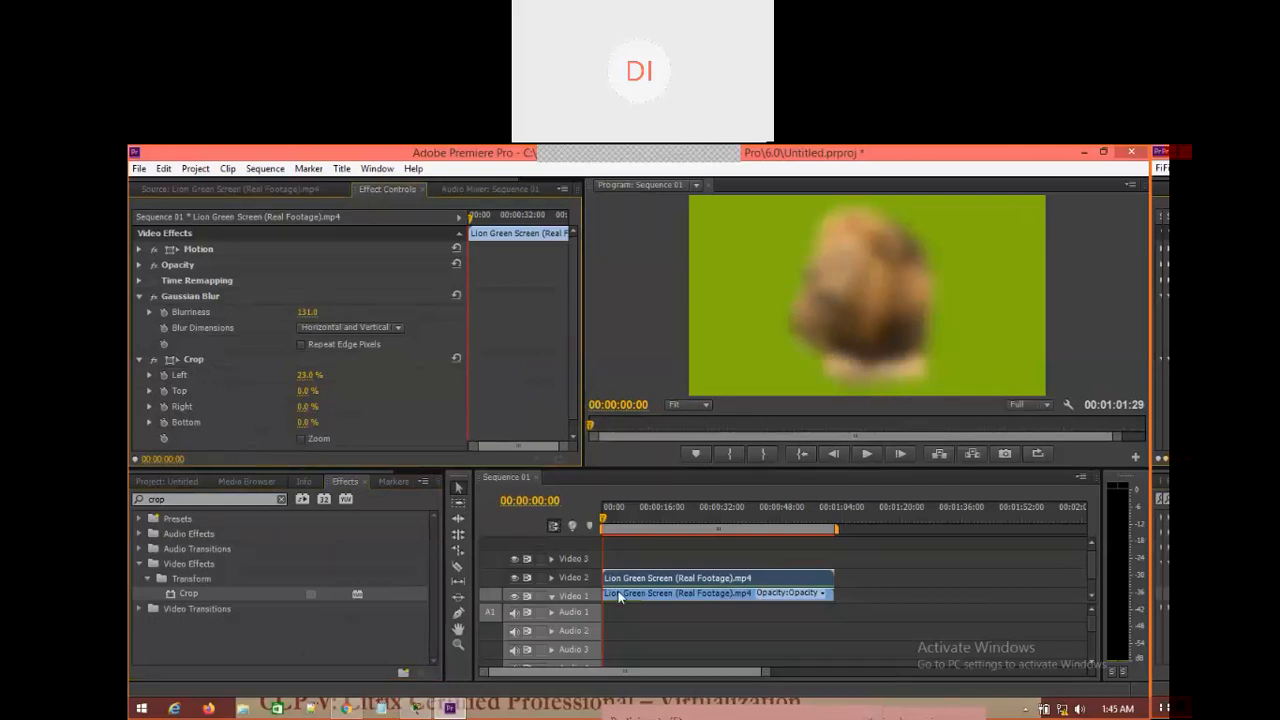
drag(302, 378, 341, 378)
drag(341, 378, 310, 392)
drag(307, 406, 342, 422)
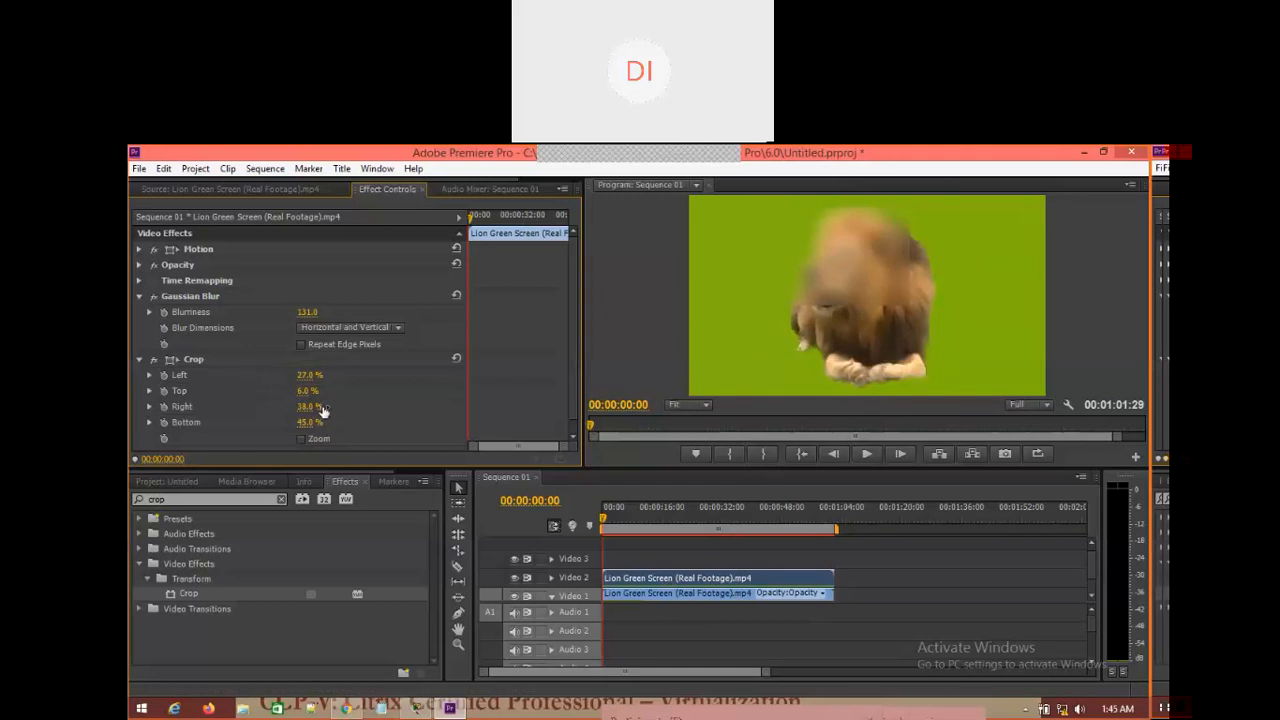
Play the sequence to check the blurred face, and move the playhead to 00:00:23:17
click(869, 455)
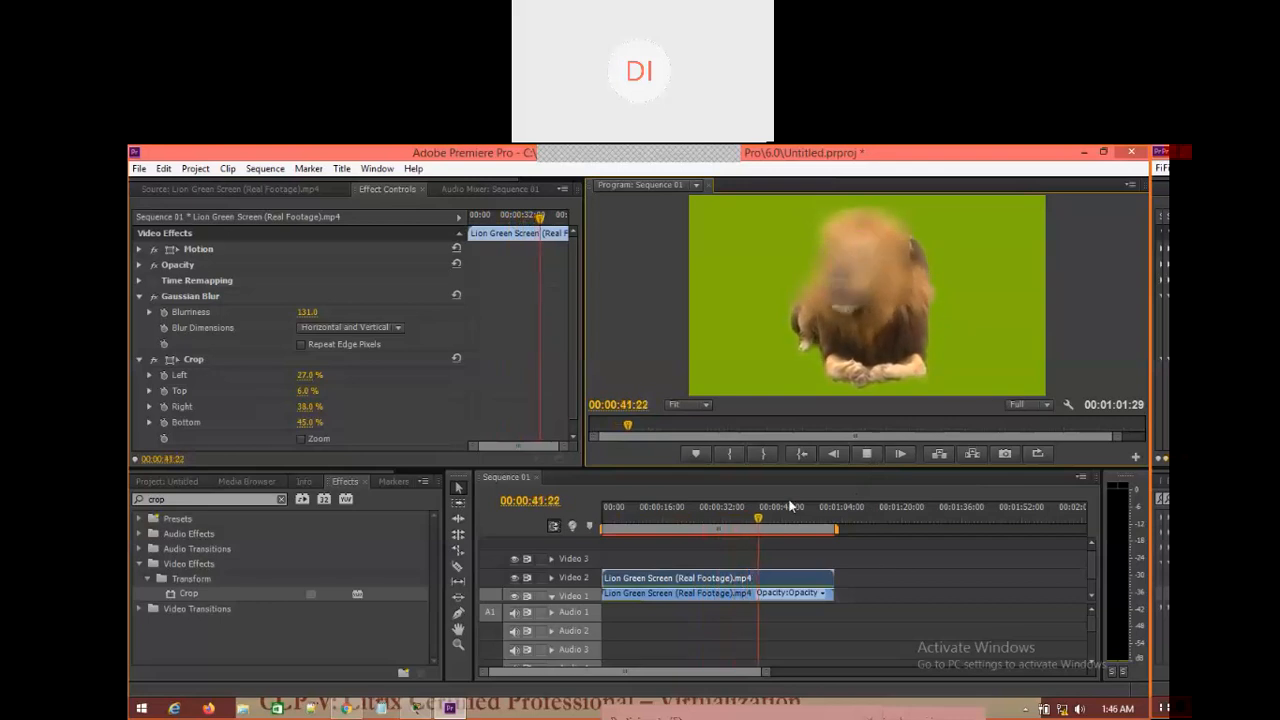
click(749, 519)
click(691, 543)
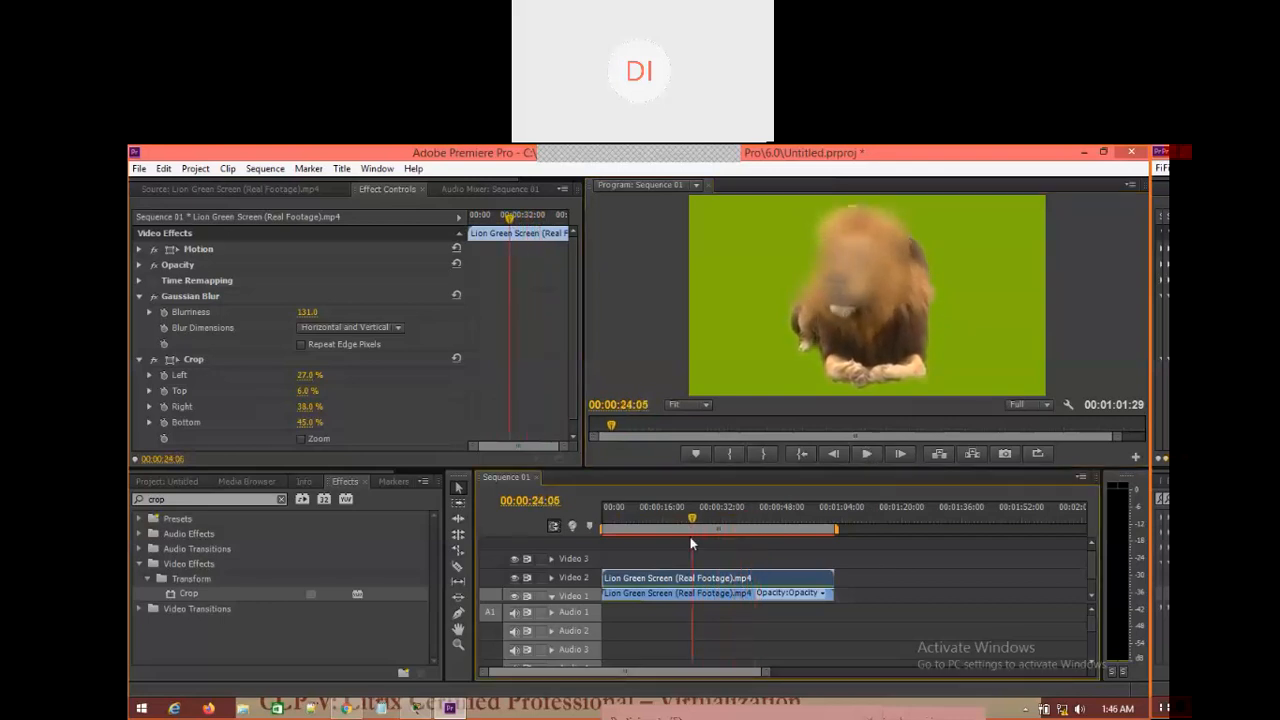
click(688, 537)
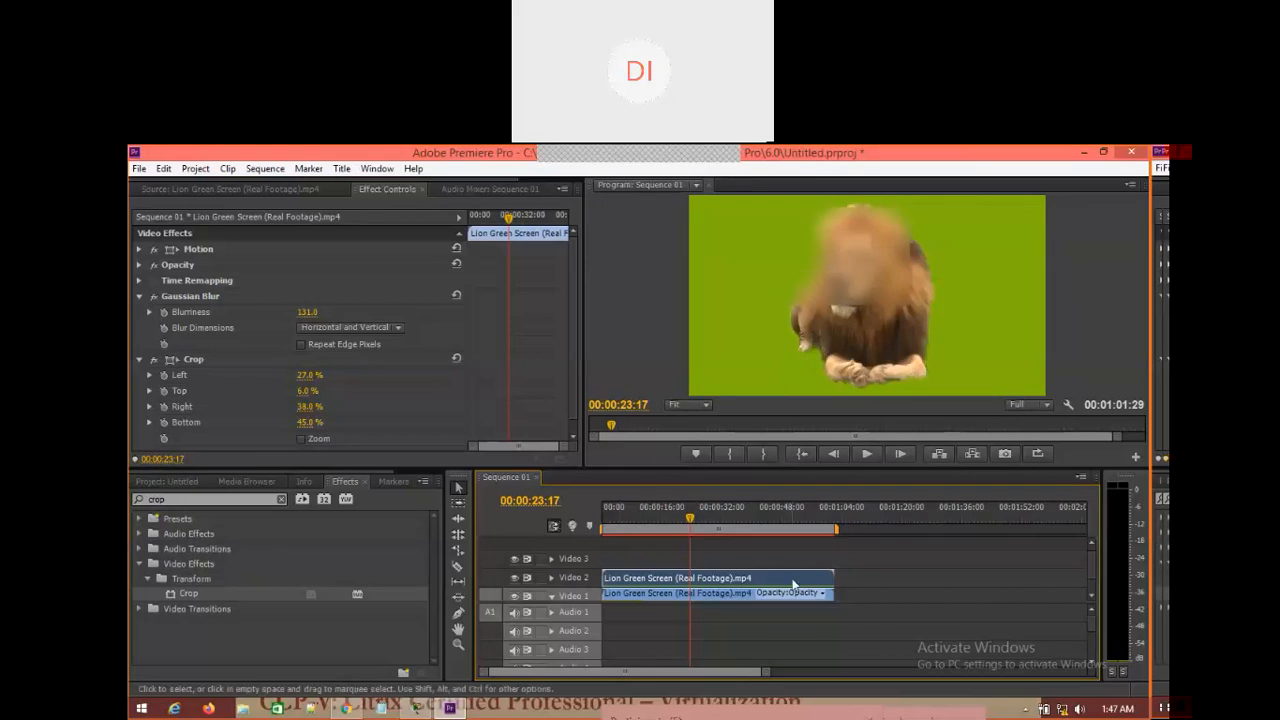
Shift the blurred face patch with the Video 2 clip's Motion settings, bringing its position to about 1042, 577
click(185, 249)
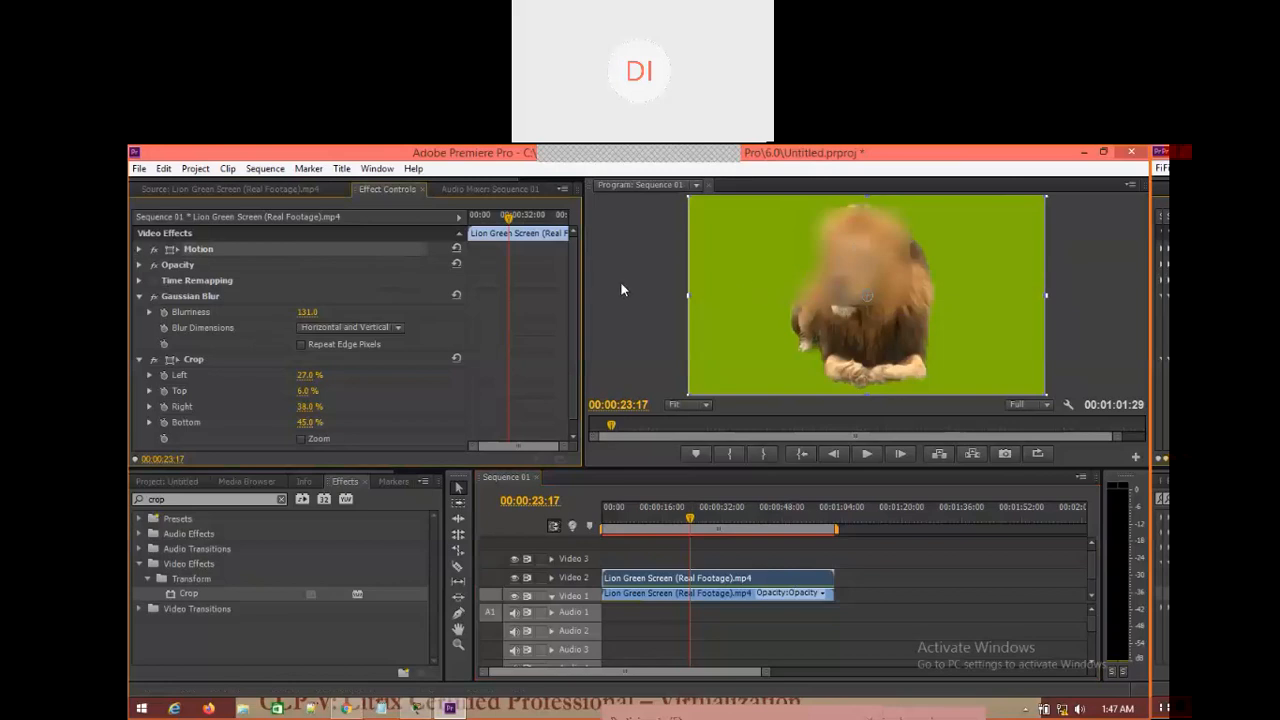
click(141, 250)
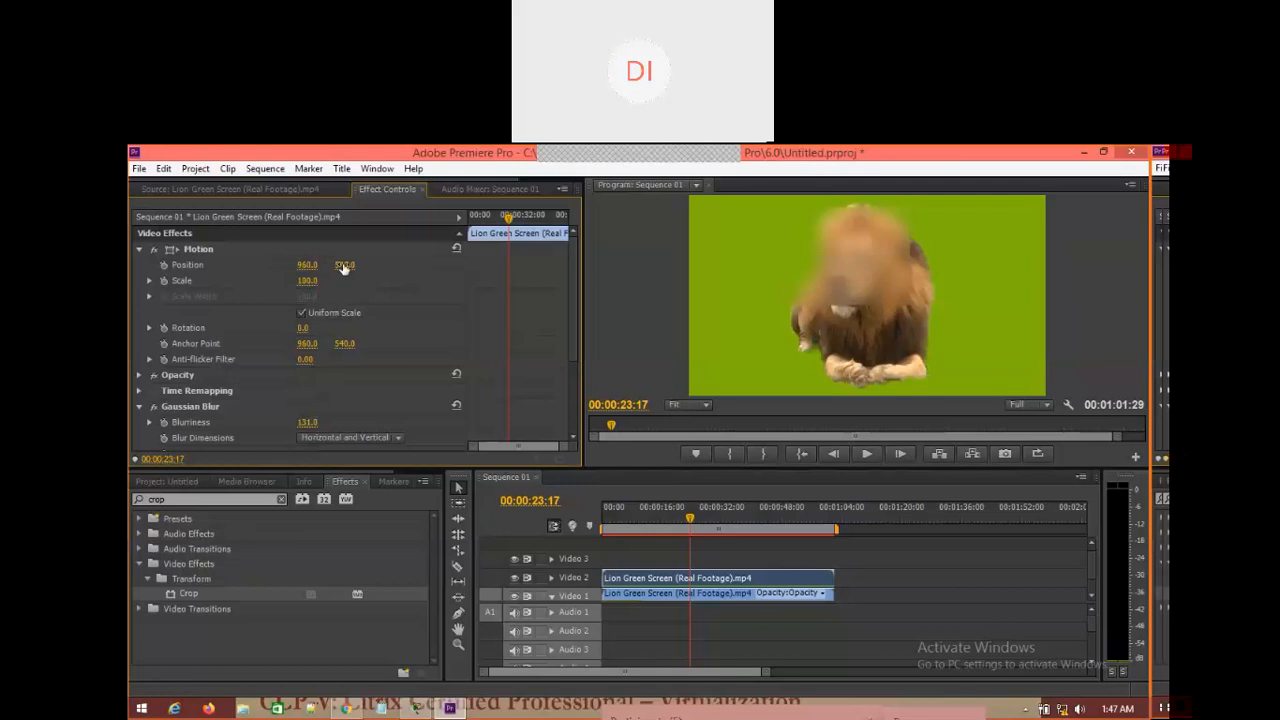
drag(344, 266, 977, 266)
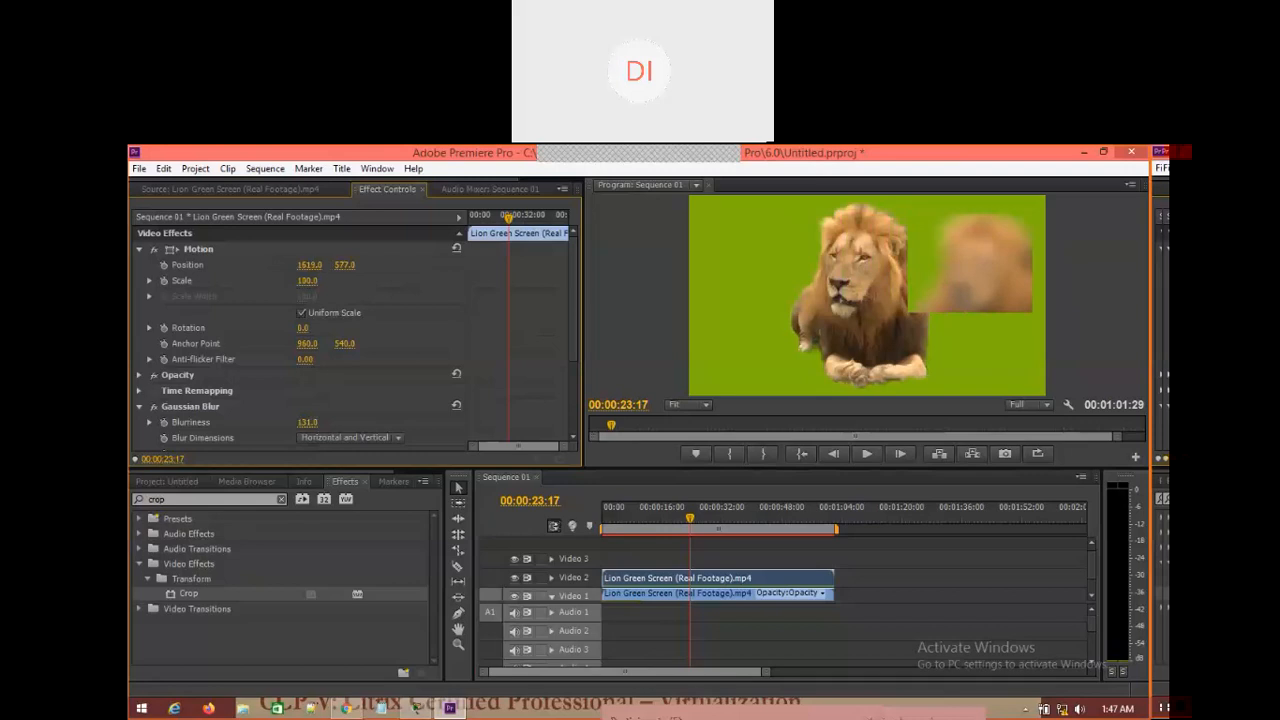
drag(977, 266, 405, 266)
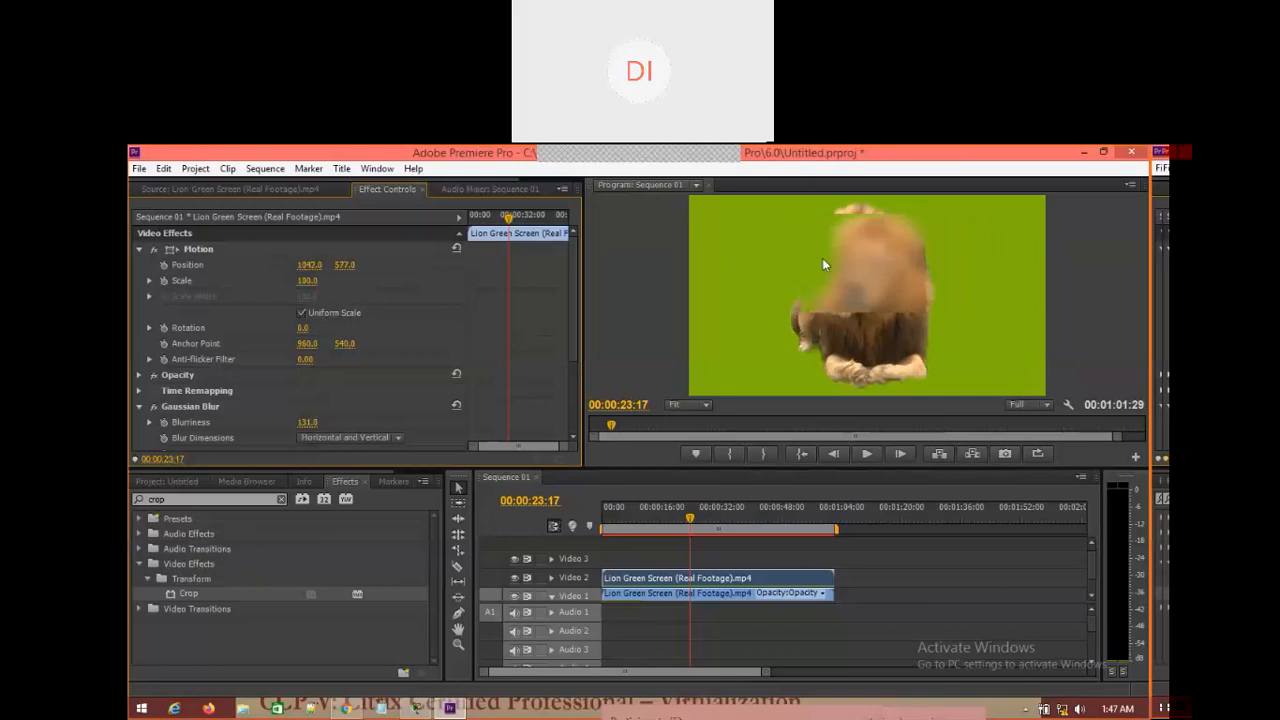